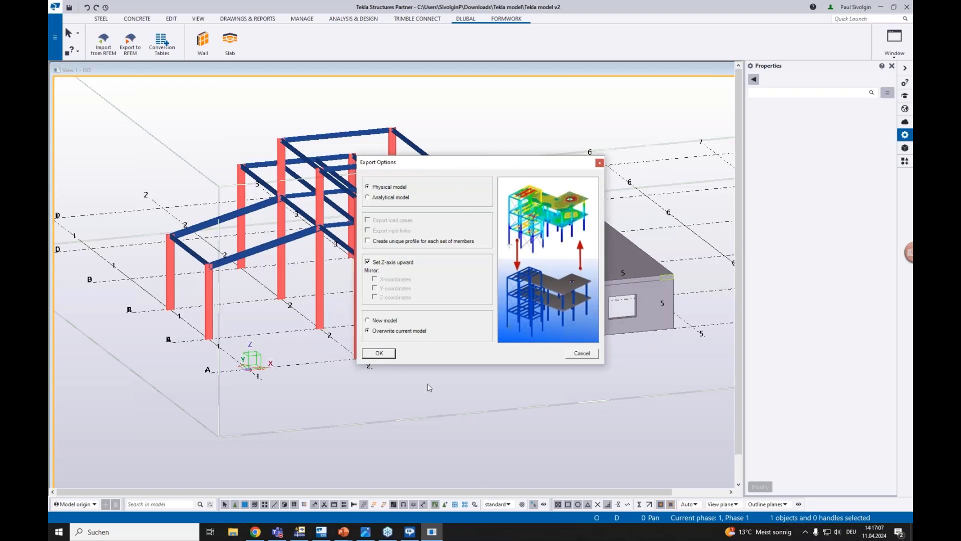
Leave the export options and view the material and section conversion tables for RFEM
click(599, 163)
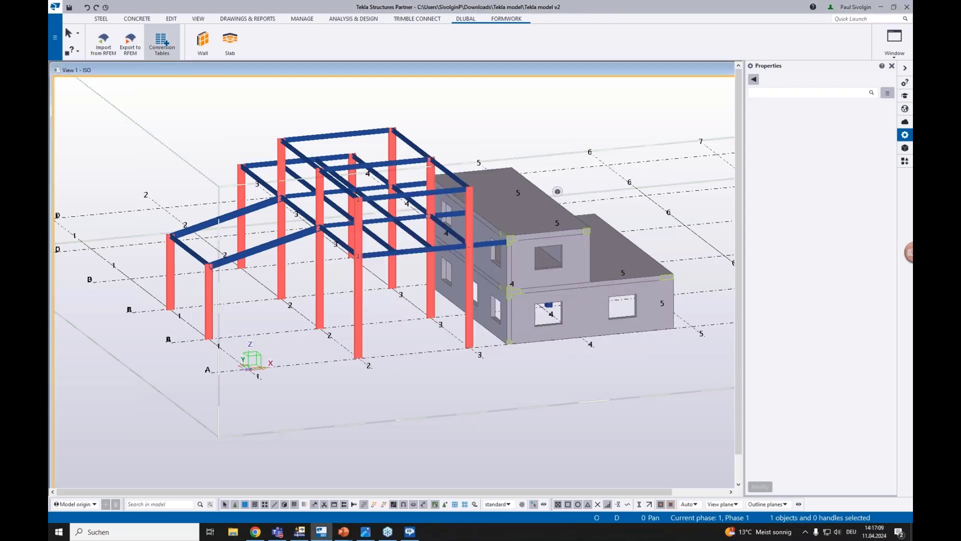
click(159, 44)
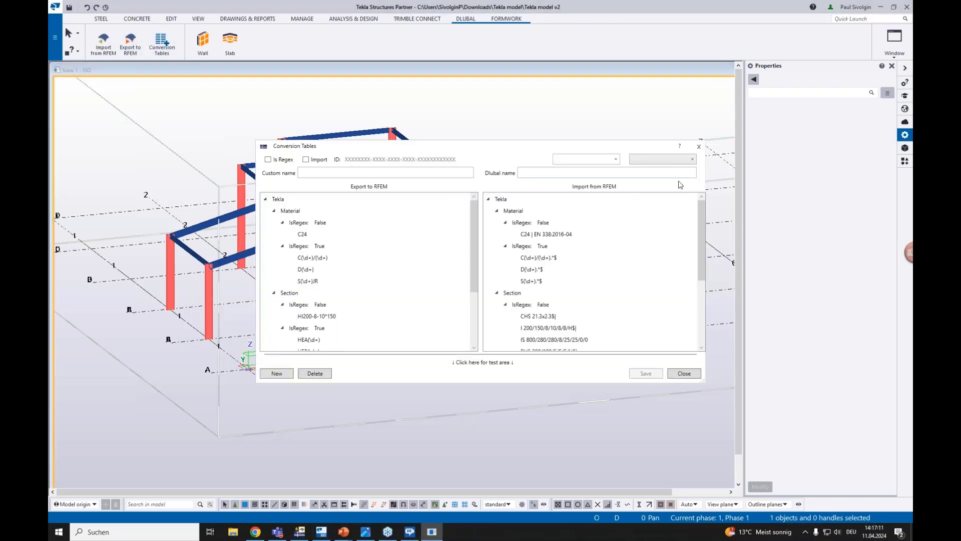
click(698, 146)
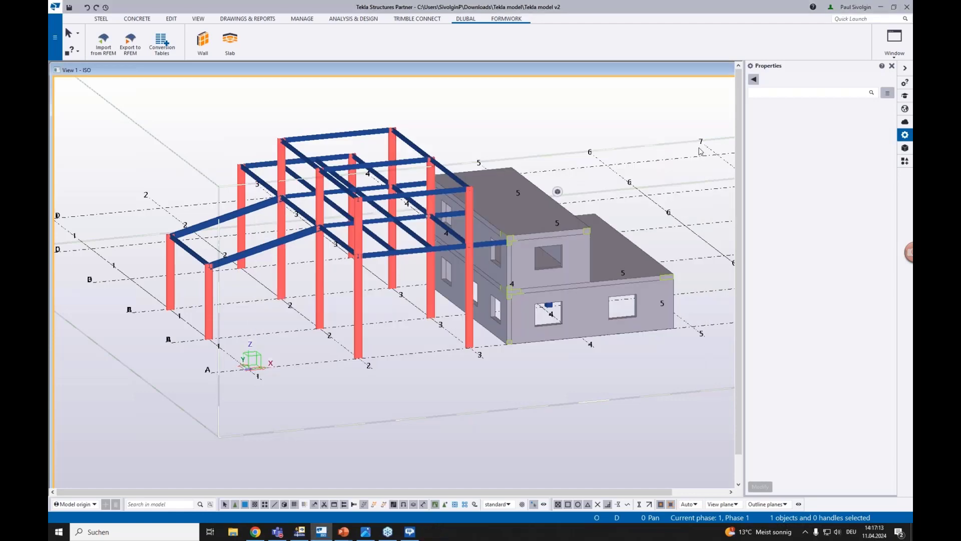
Export the physical model to RFEM with the Z-axis set upward, overwriting the current RFEM model
ctrl+middle_drag(444, 328, 366, 327)
click(130, 46)
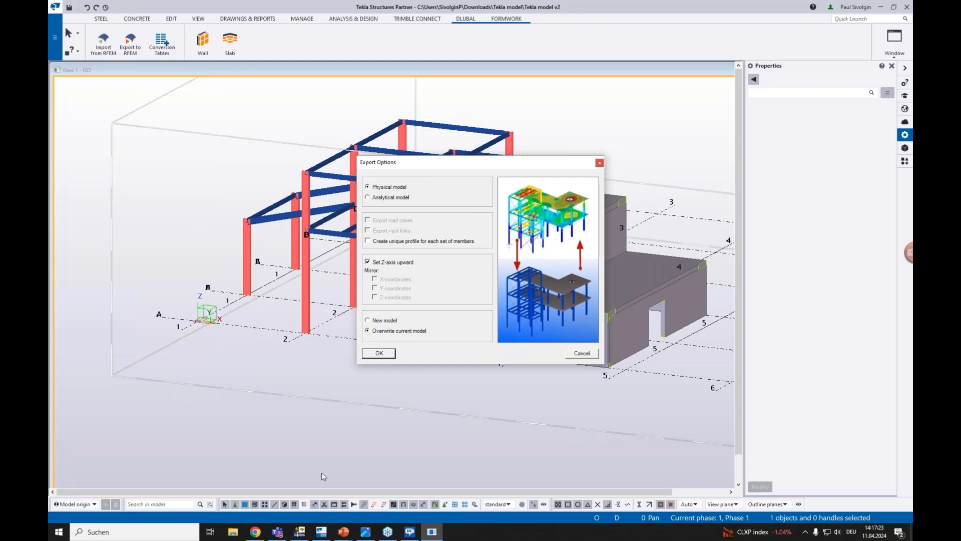
click(298, 531)
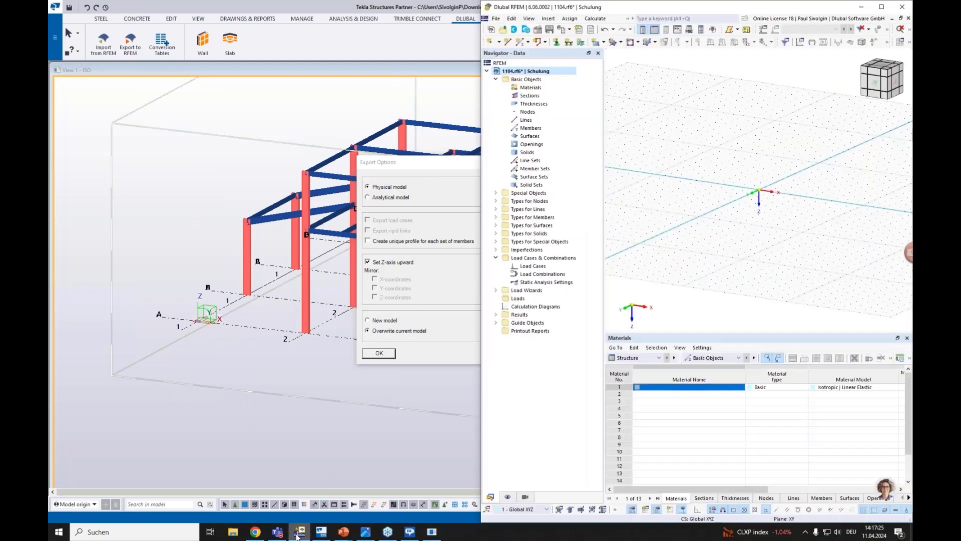
click(298, 533)
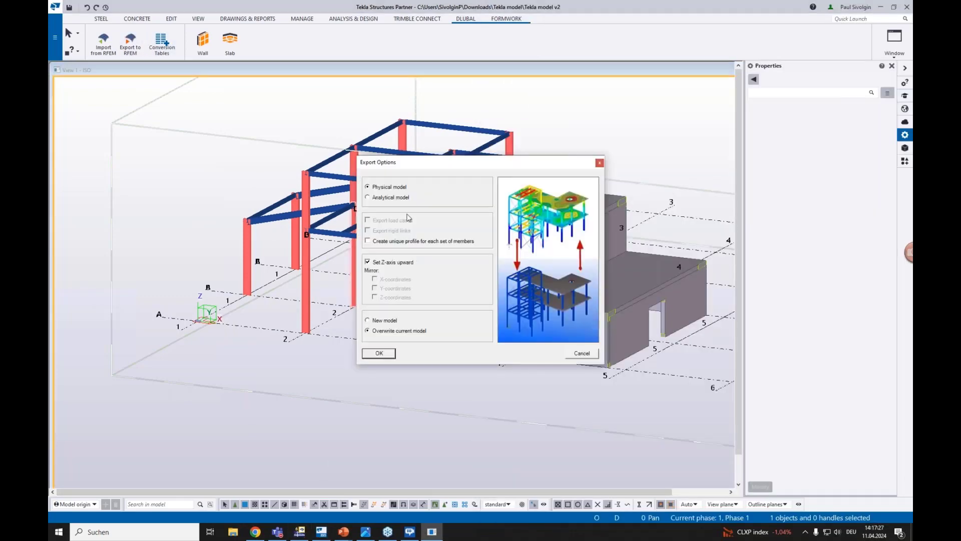
click(379, 353)
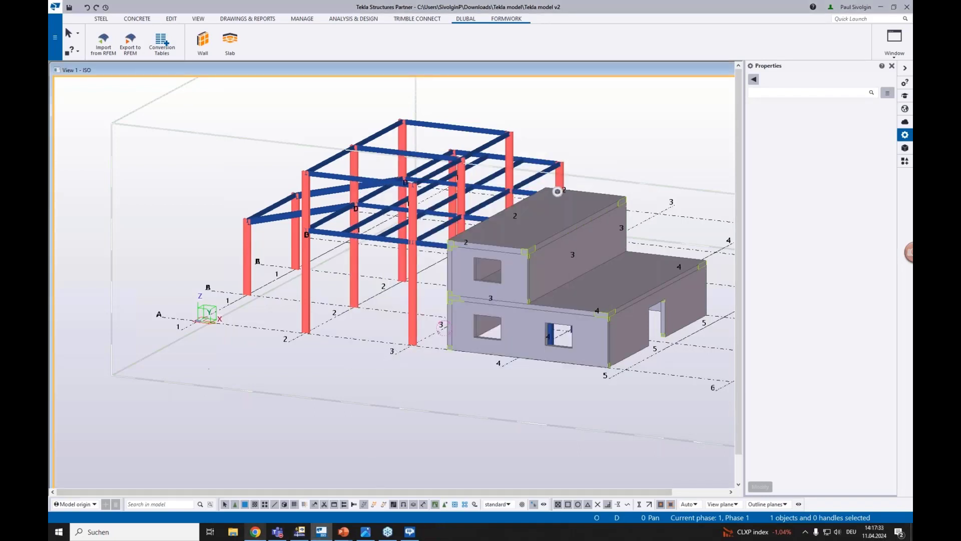
Bring up RFEM beside the Tekla model and examine the beam-to-column joint on the Tekla steel frame
click(299, 532)
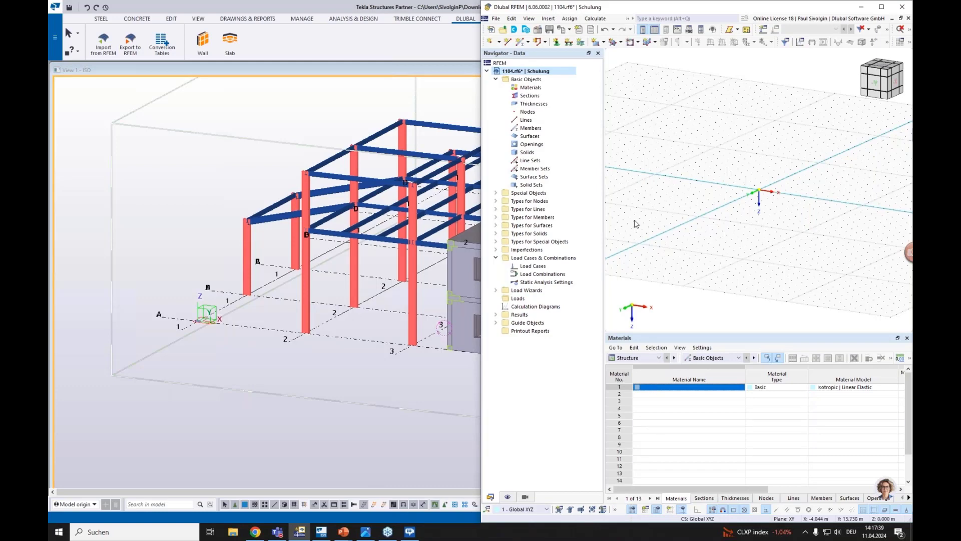
scroll(636, 223, down, 1)
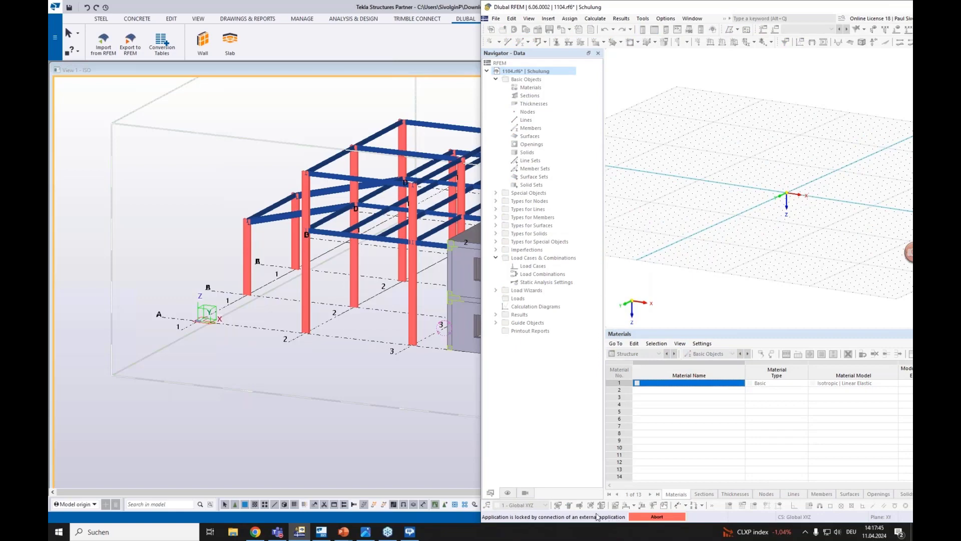
scroll(309, 230, up, 5)
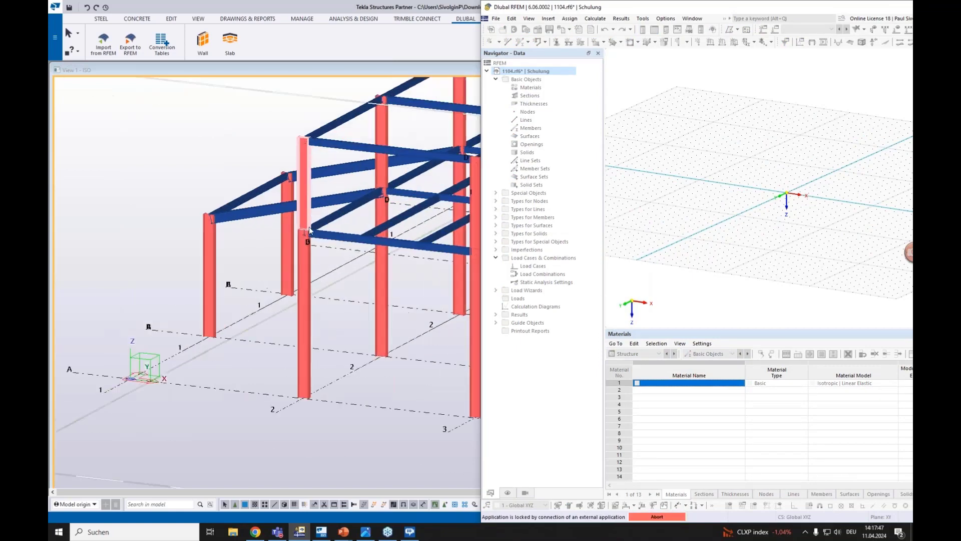
scroll(309, 230, up, 5)
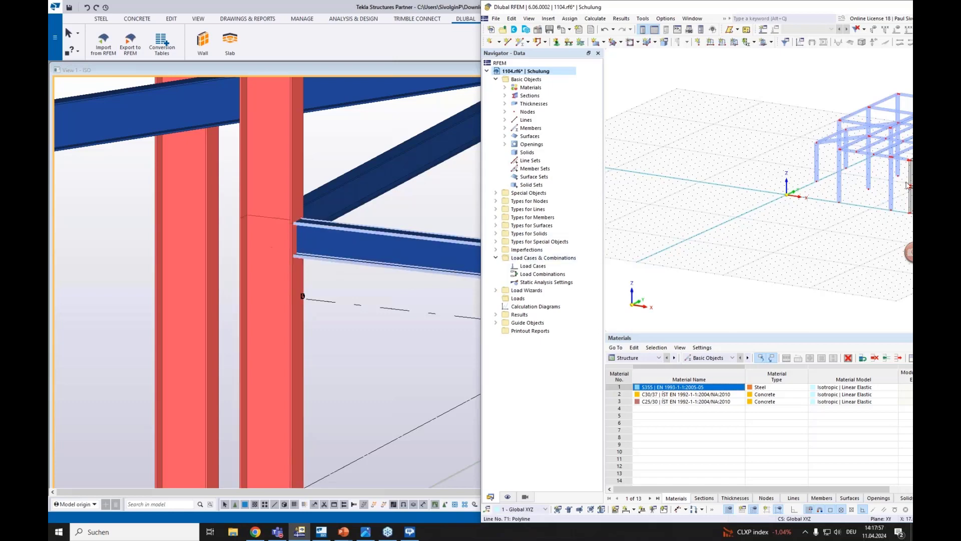
scroll(304, 256, down, 2)
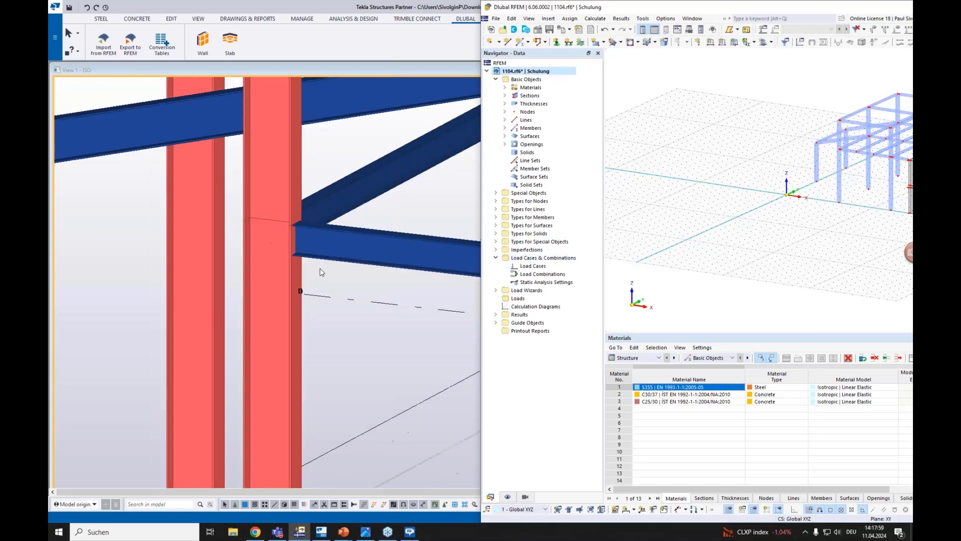
Examine the same beam-to-column joint in the transferred RFEM model, switching its display from solid to line representation
middle_drag(781, 192, 598, 223)
scroll(690, 185, up, 5)
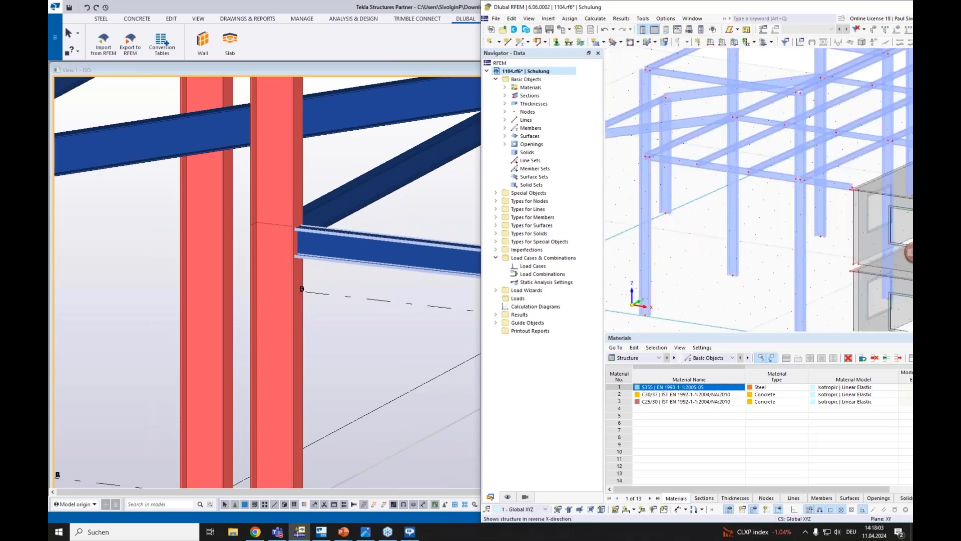
scroll(628, 144, up, 8)
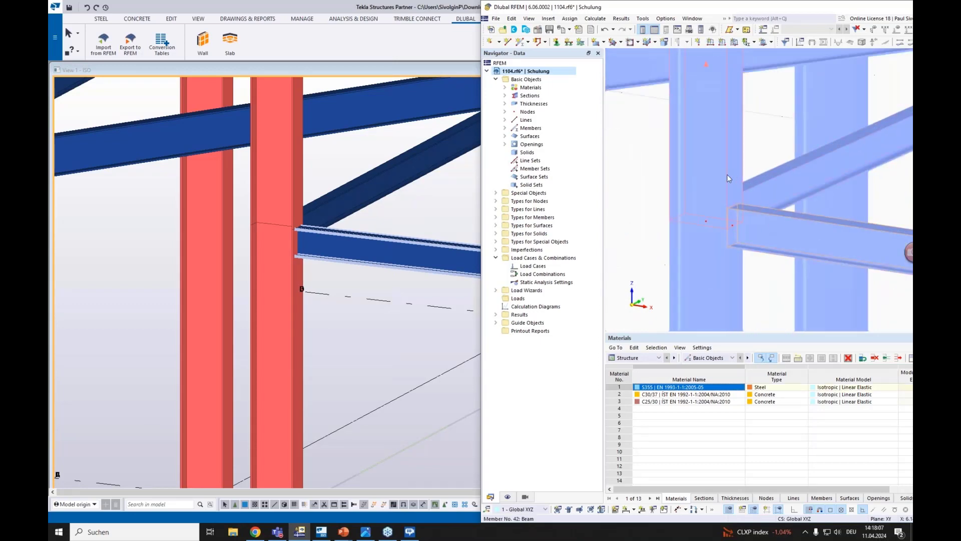
middle_drag(759, 279, 745, 228)
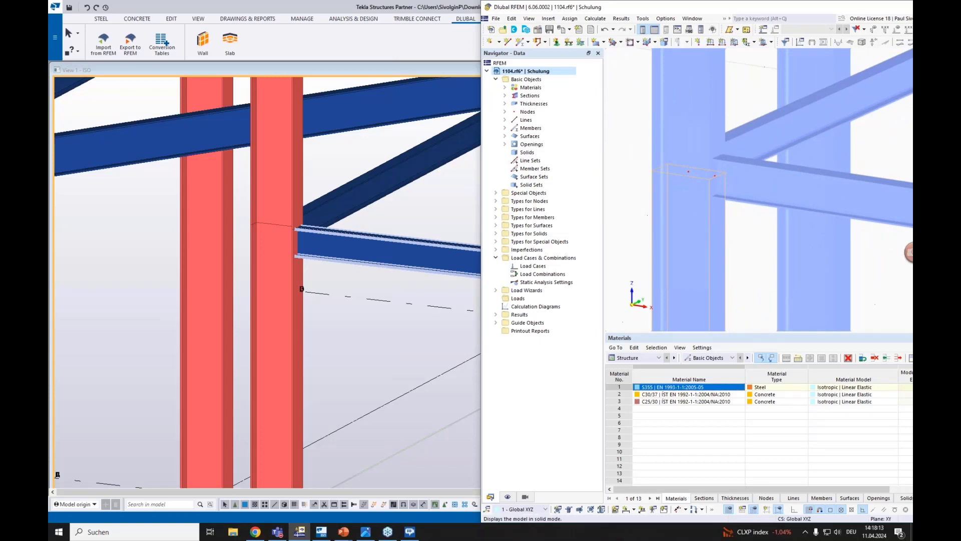
click(912, 42)
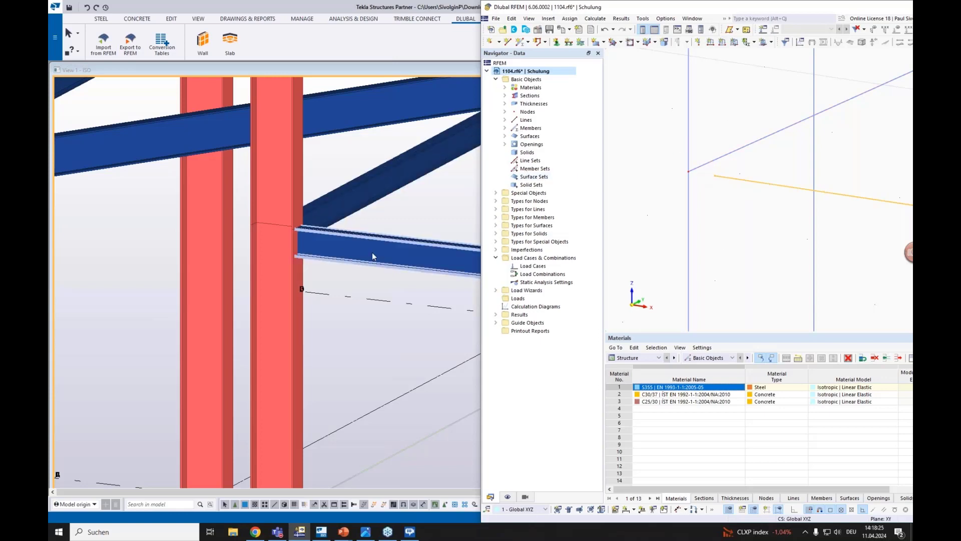
click(134, 50)
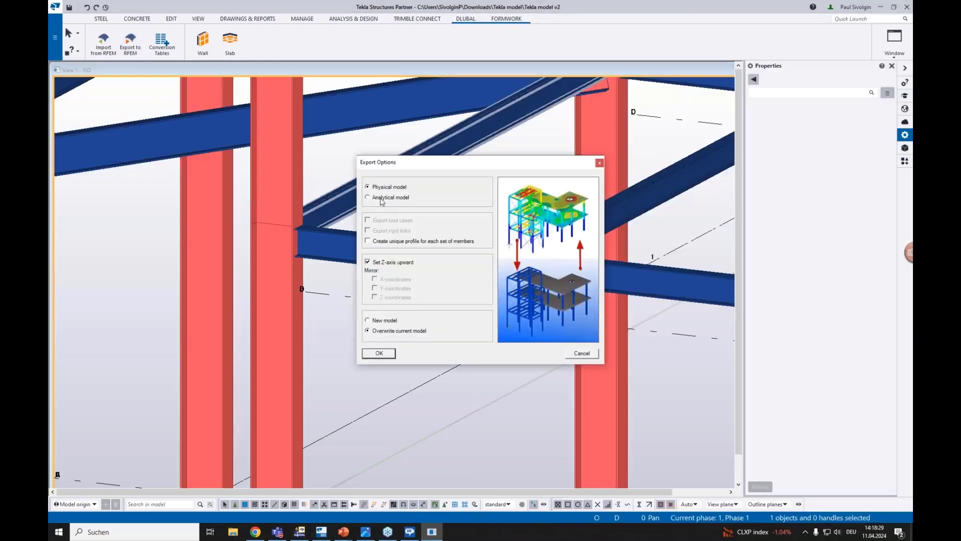
click(368, 197)
click(599, 163)
Open the management window for Tekla's analysis and design models
scroll(501, 200, down, 5)
scroll(490, 206, down, 2)
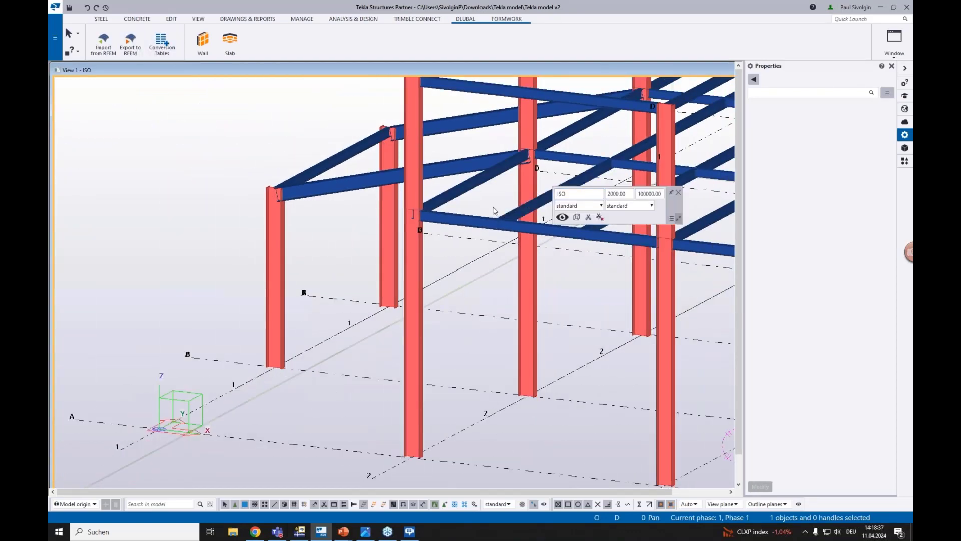
middle_drag(486, 209, 210, 295)
scroll(245, 285, down, 4)
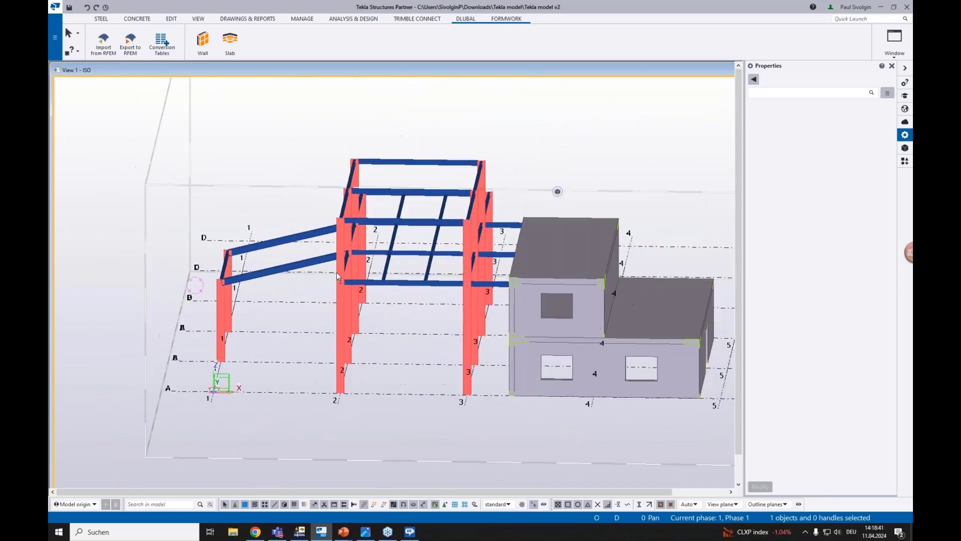
ctrl+middle_drag(338, 277, 401, 312)
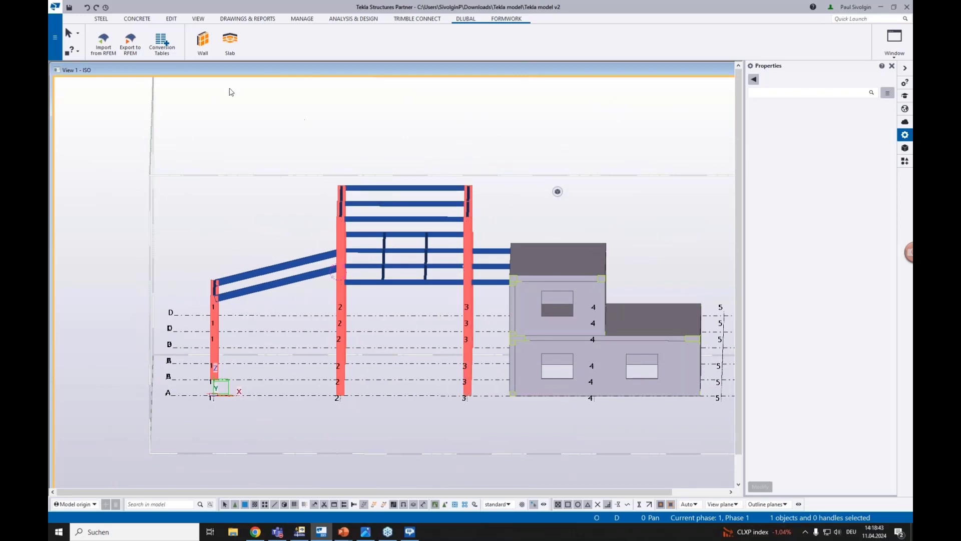
click(355, 20)
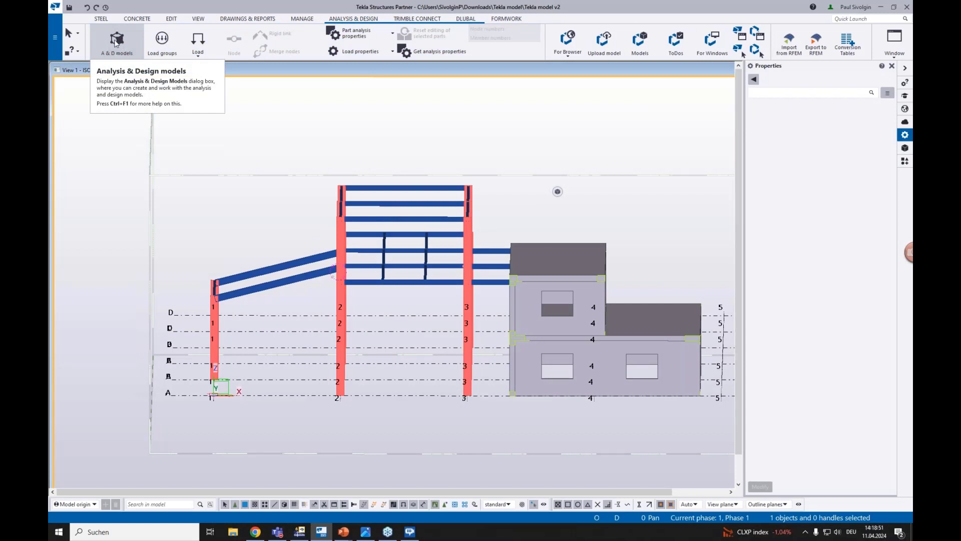
click(115, 43)
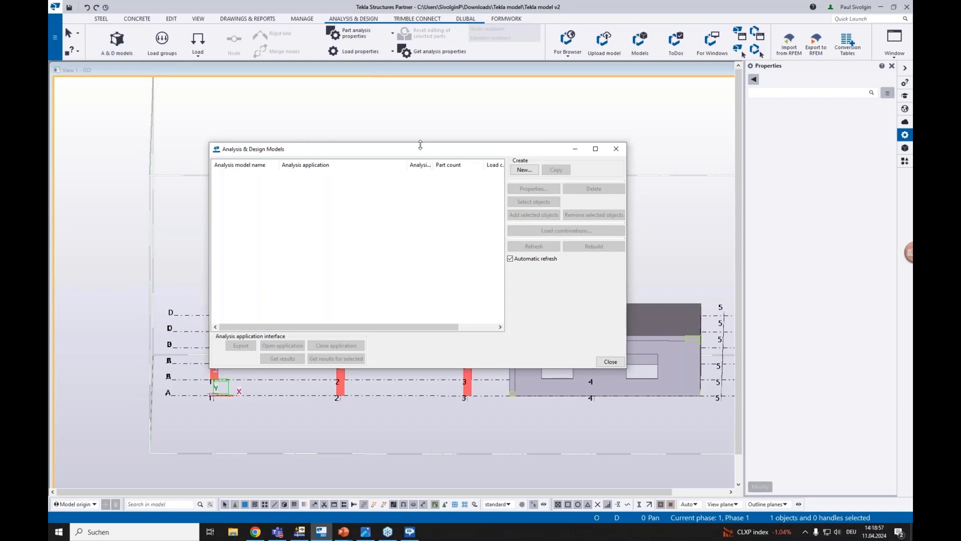
drag(413, 152, 463, 146)
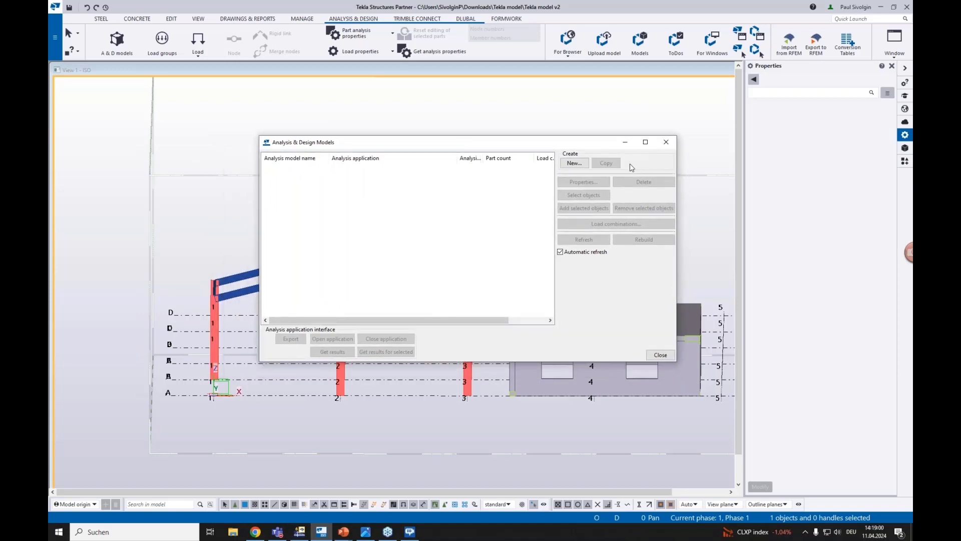
Create a new analysis model named Steel, leaving its analysis application blank
click(576, 164)
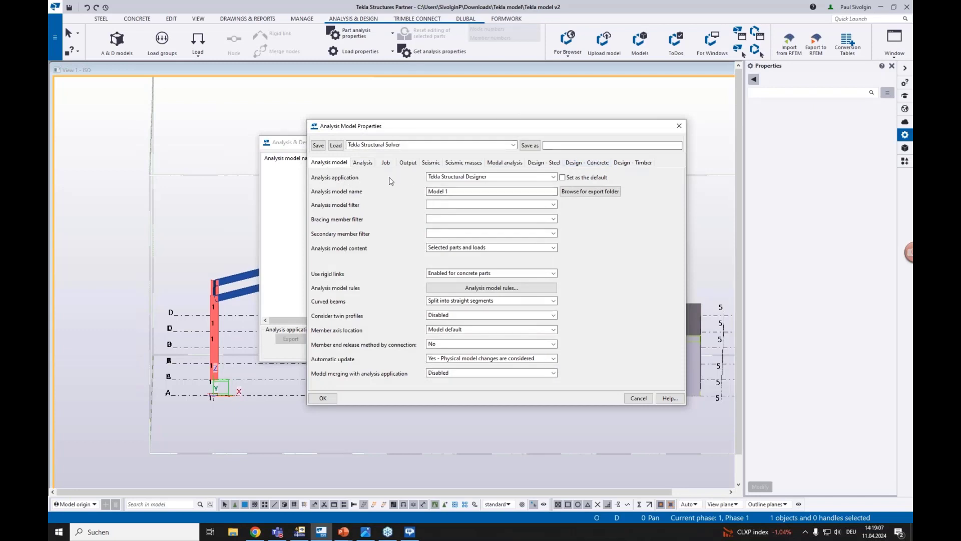
click(529, 181)
click(529, 182)
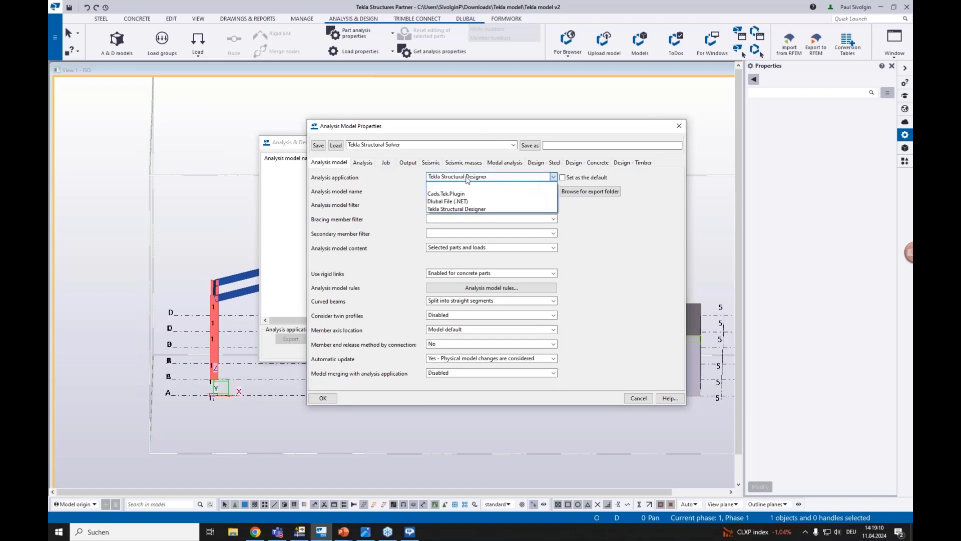
click(451, 201)
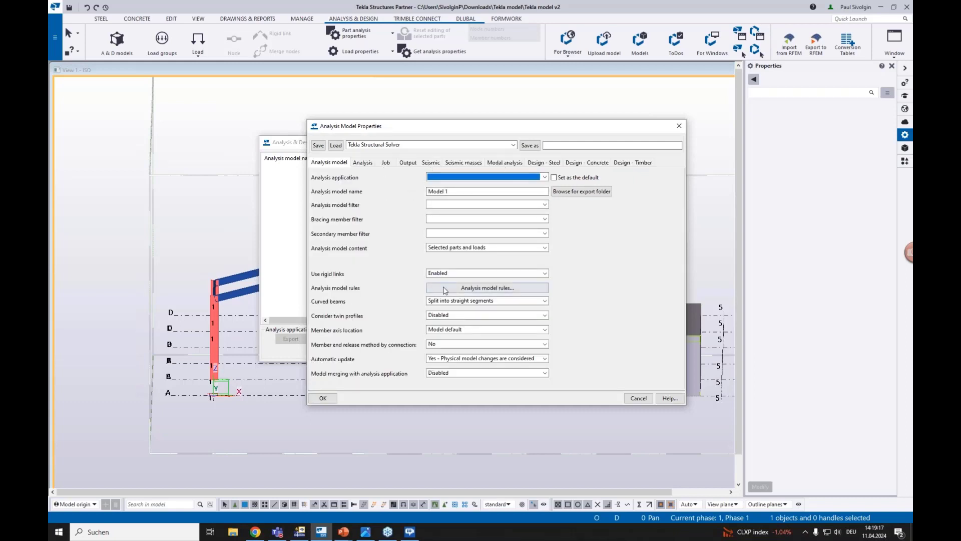
key(Tab)
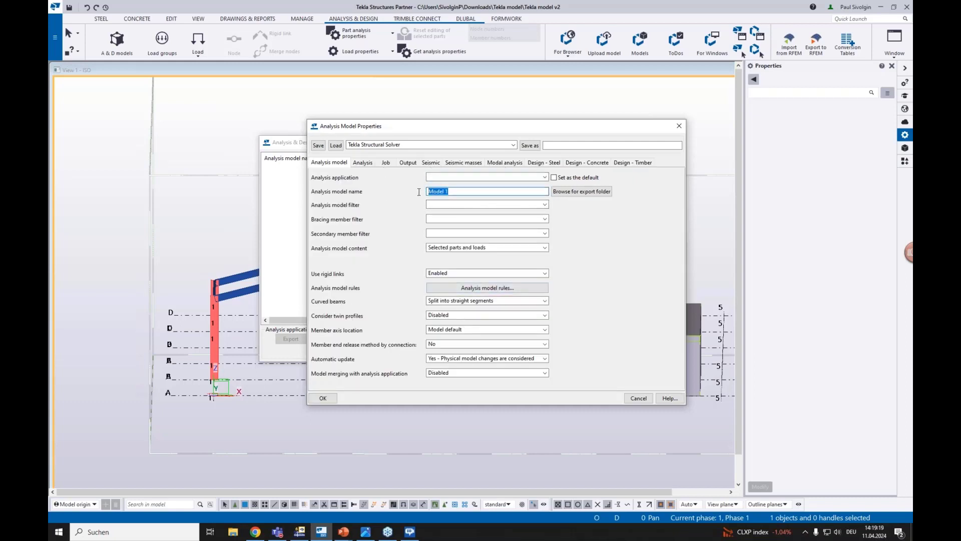
text(Steel)
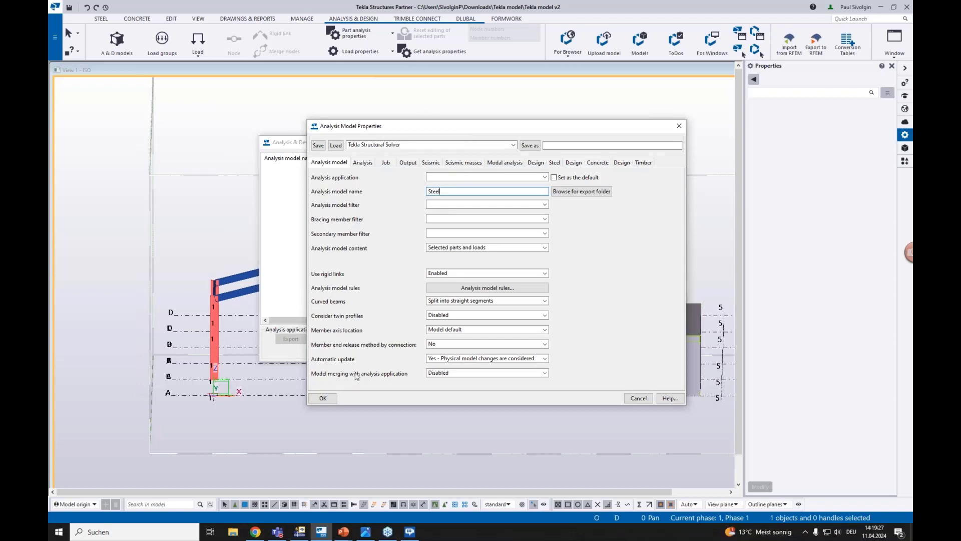
click(322, 398)
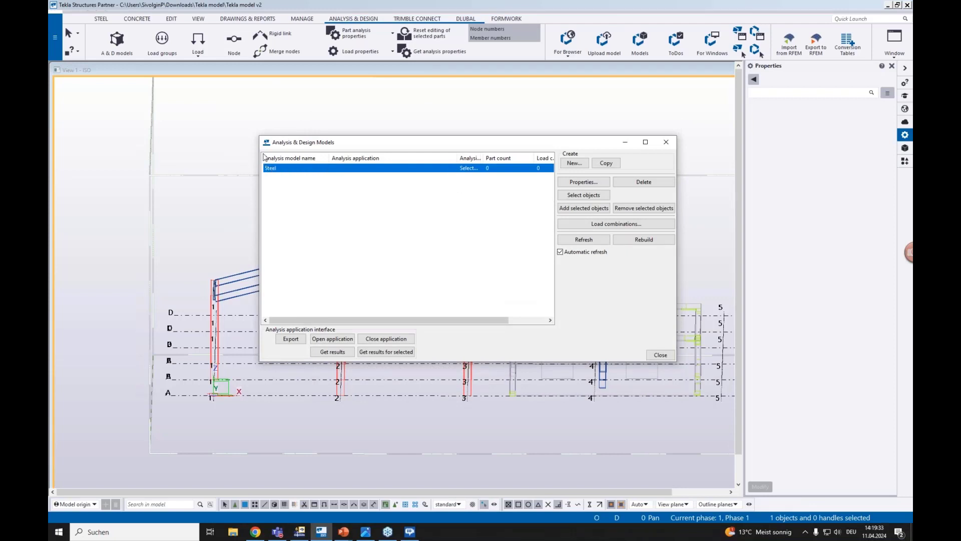
Select all columns and beams of the steel frame for the Steel analysis model
drag(343, 142, 401, 146)
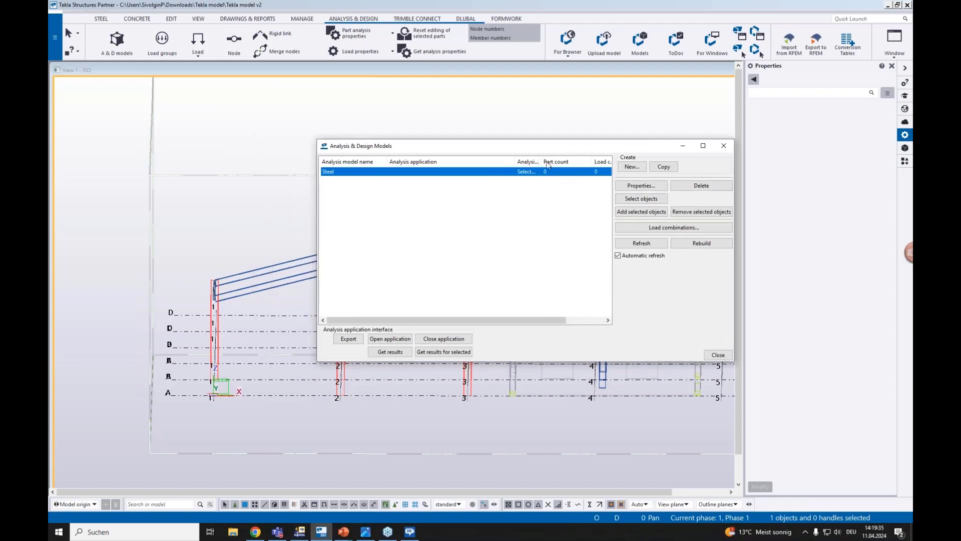
drag(504, 150, 461, 151)
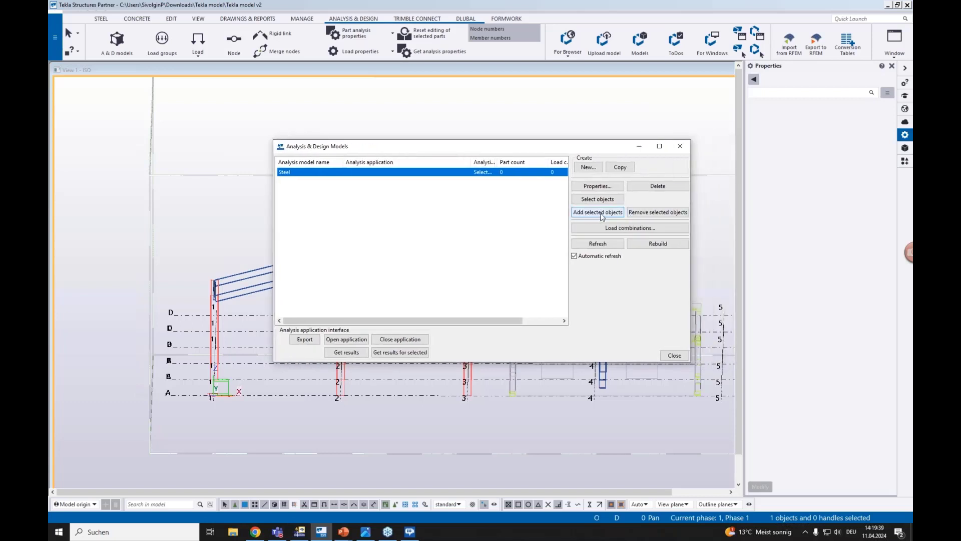
drag(624, 154, 886, 285)
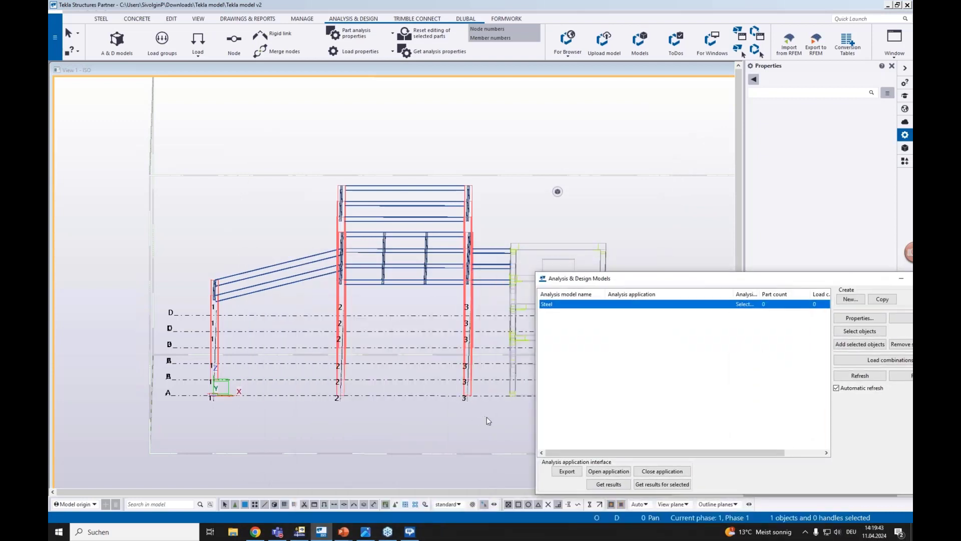
drag(489, 421, 205, 172)
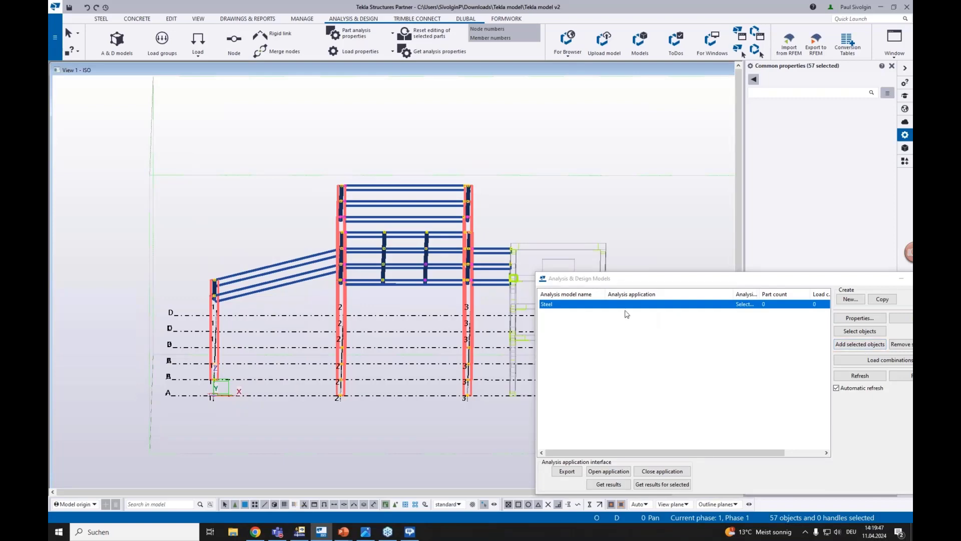
Clear the selection and inspect the steel frame members from an oblique angle
scroll(433, 326, up, 3)
click(434, 322)
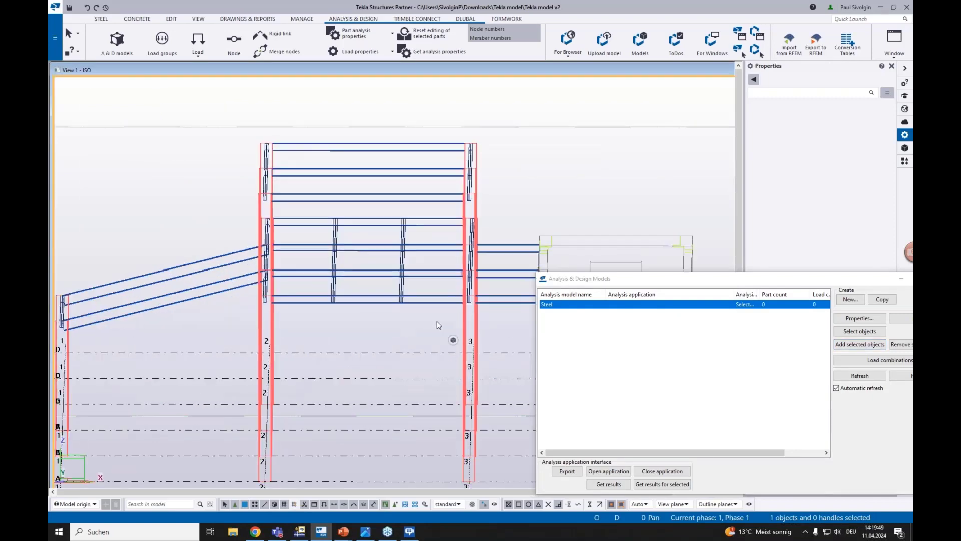
ctrl+middle_drag(437, 322, 463, 323)
middle_drag(463, 321, 334, 260)
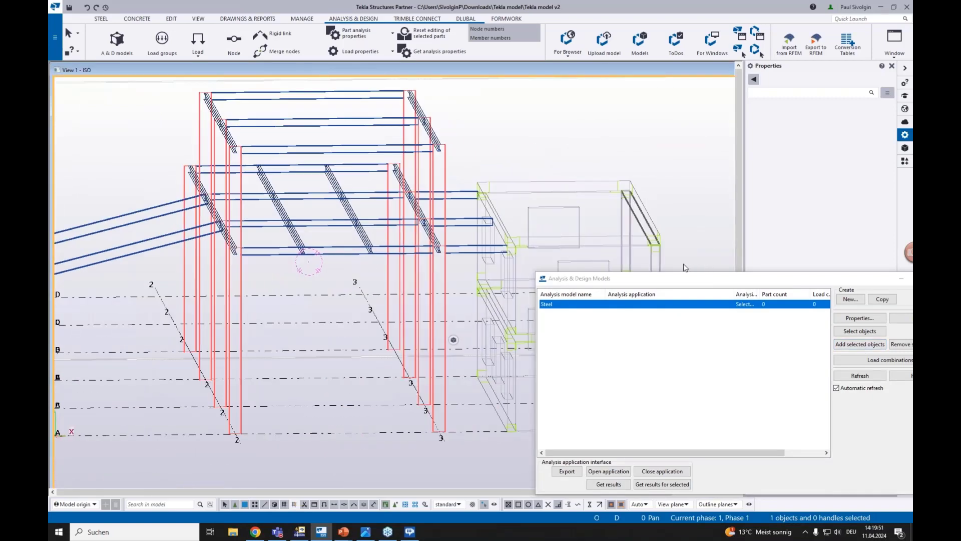
Minimize the analysis models window and examine the bolted clip angle connection between the steel beam and column
double_click(742, 280)
click(738, 240)
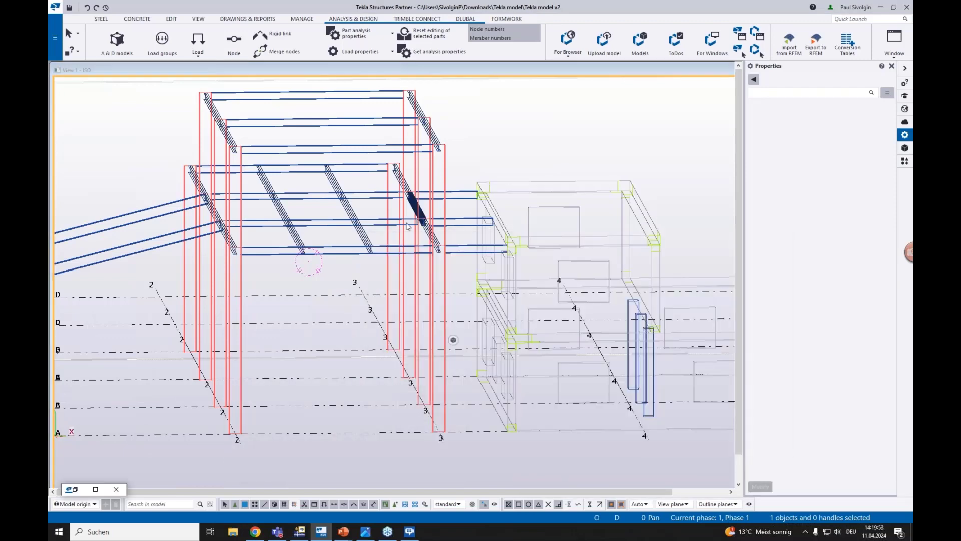
scroll(361, 205, up, 5)
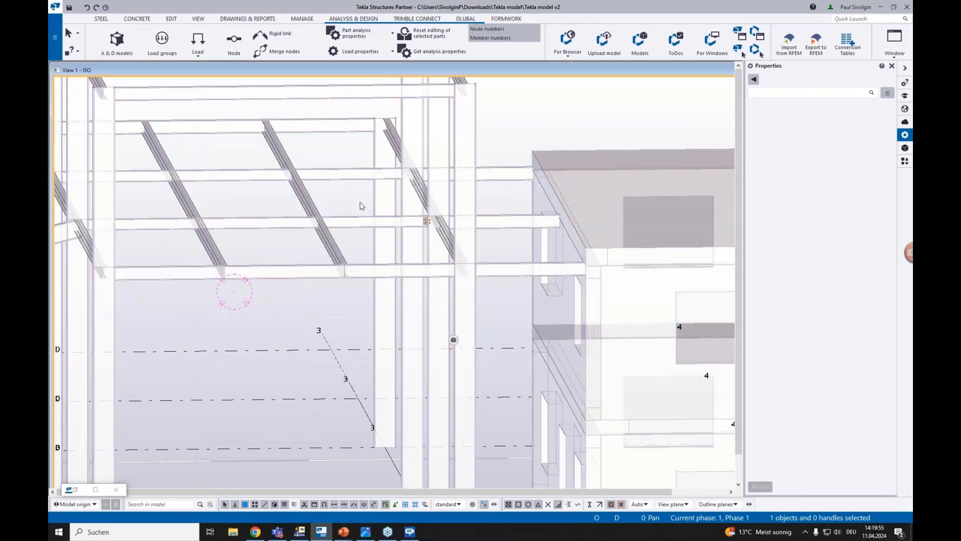
mouse_move(378, 198)
ctrl+middle_down()
mouse_move(426, 226)
mouse_move(385, 208)
ctrl+middle_up()
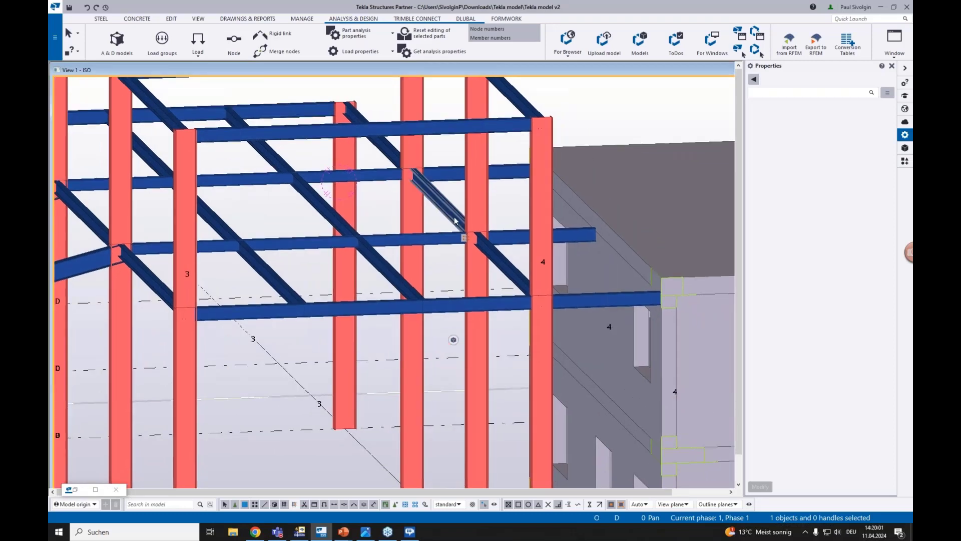
scroll(463, 239, up, 5)
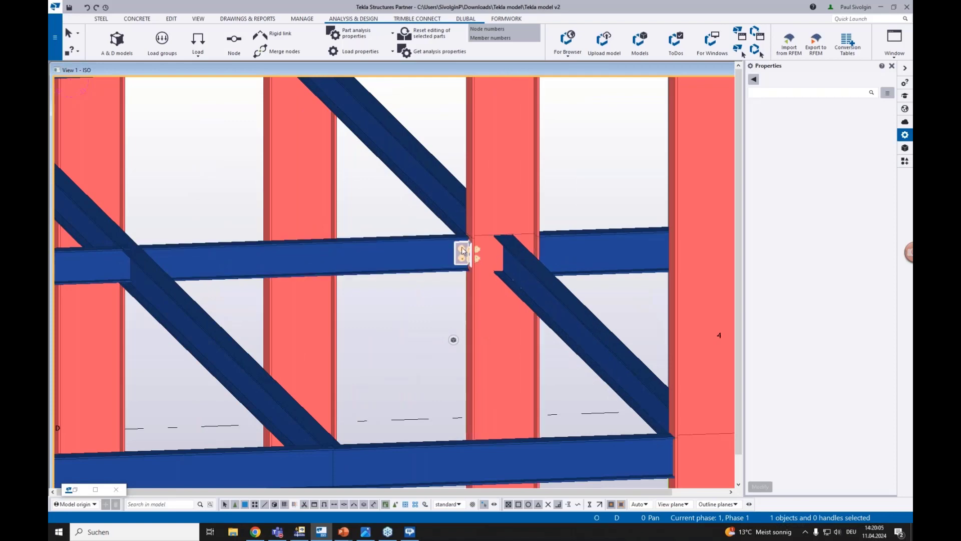
scroll(464, 256, up, 2)
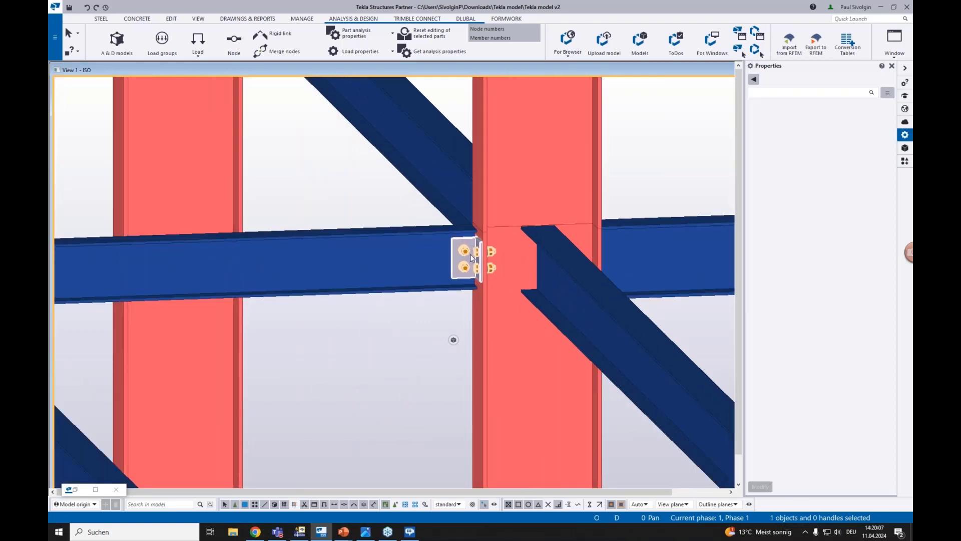
scroll(468, 258, down, 3)
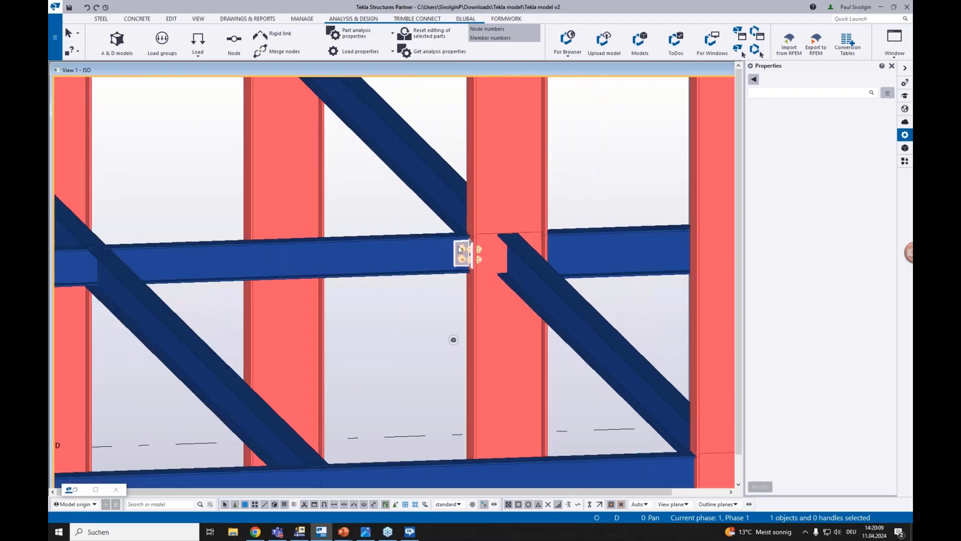
Window-select the beam-column joint, then review the clip angle component's part settings and profile catalogue, closing both without changes
drag(583, 409, 387, 160)
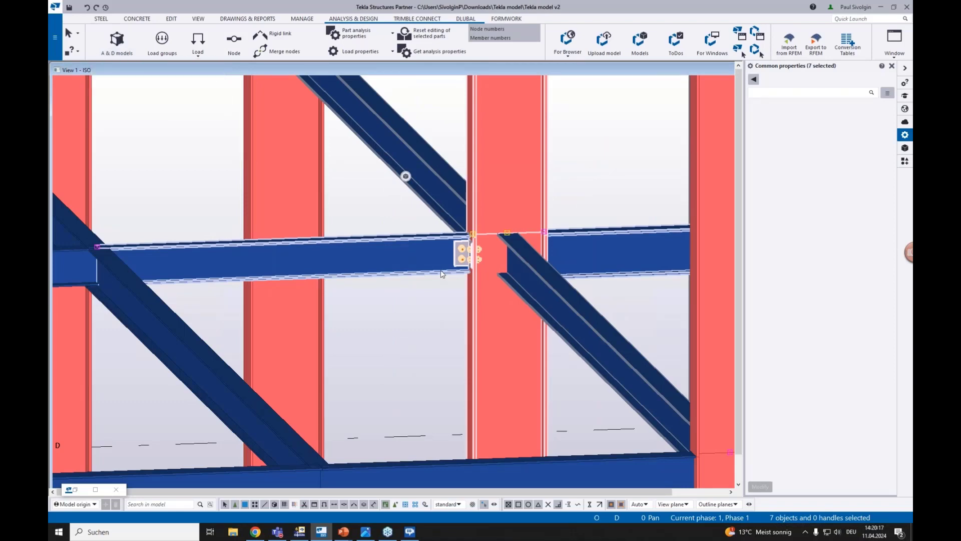
scroll(442, 273, up, 2)
click(471, 243)
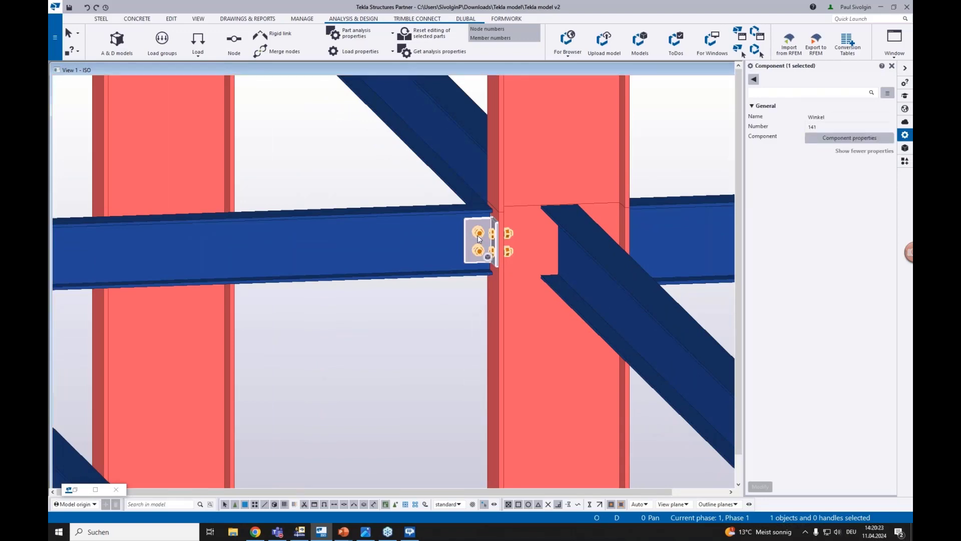
double_click(479, 239)
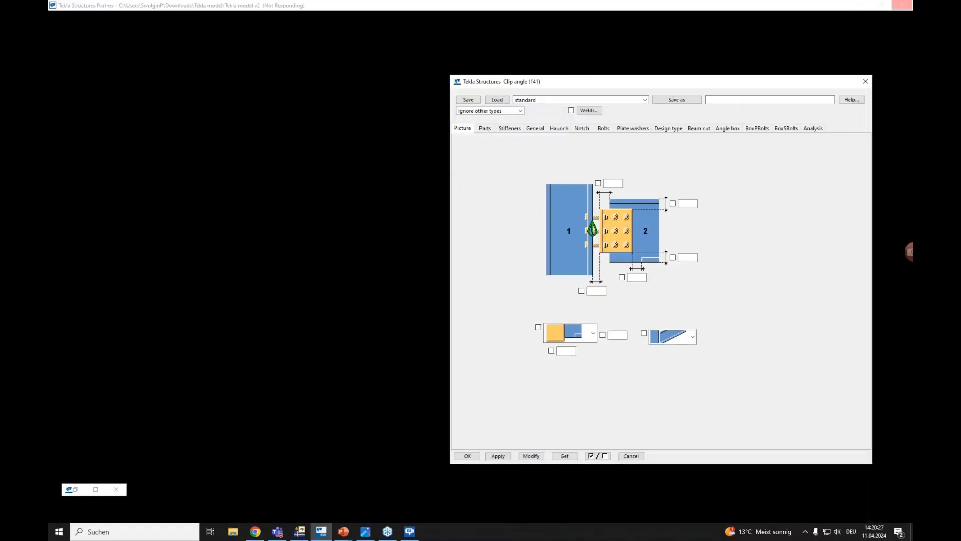
click(488, 130)
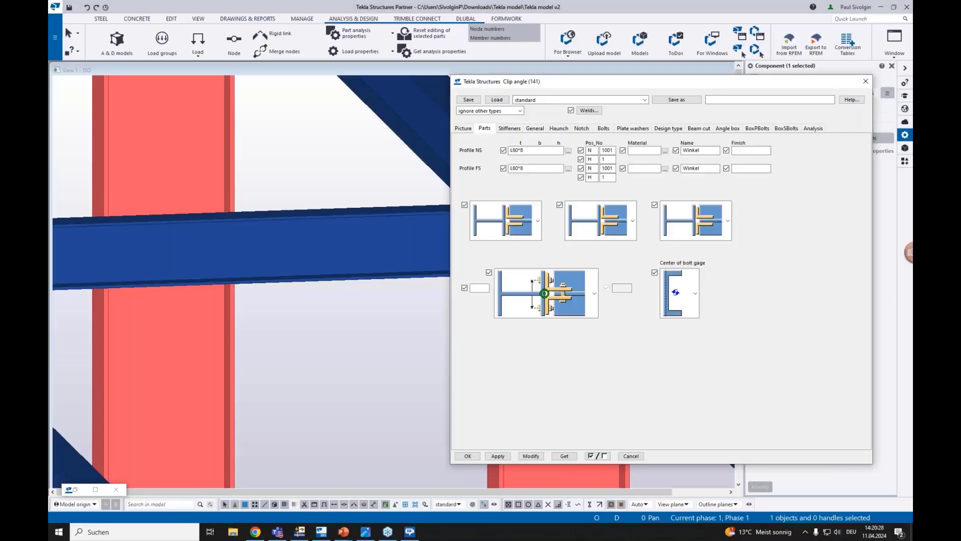
click(567, 151)
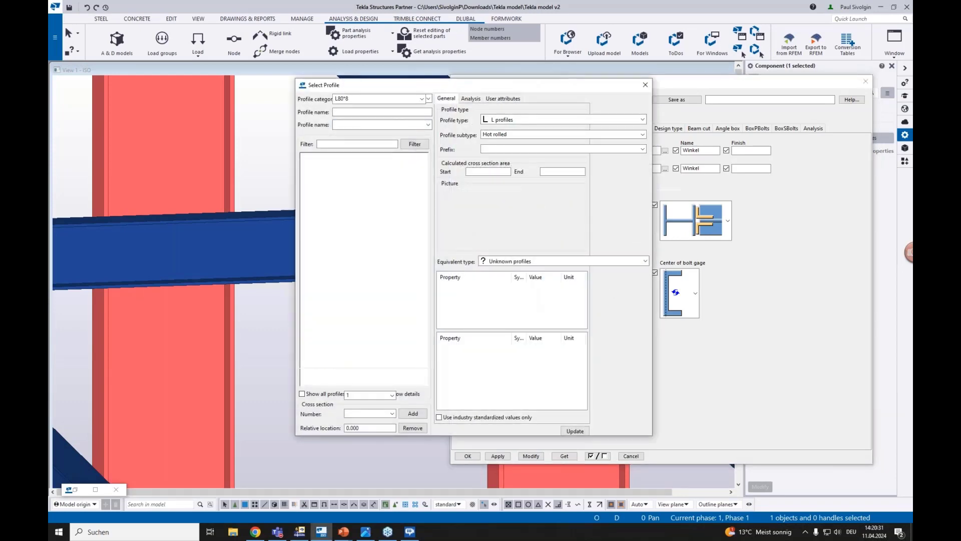
click(645, 86)
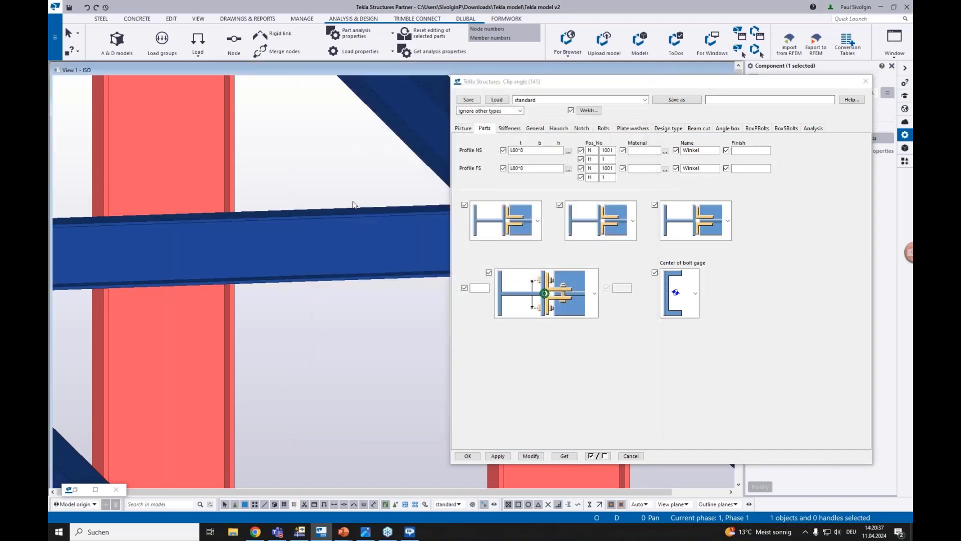
click(865, 81)
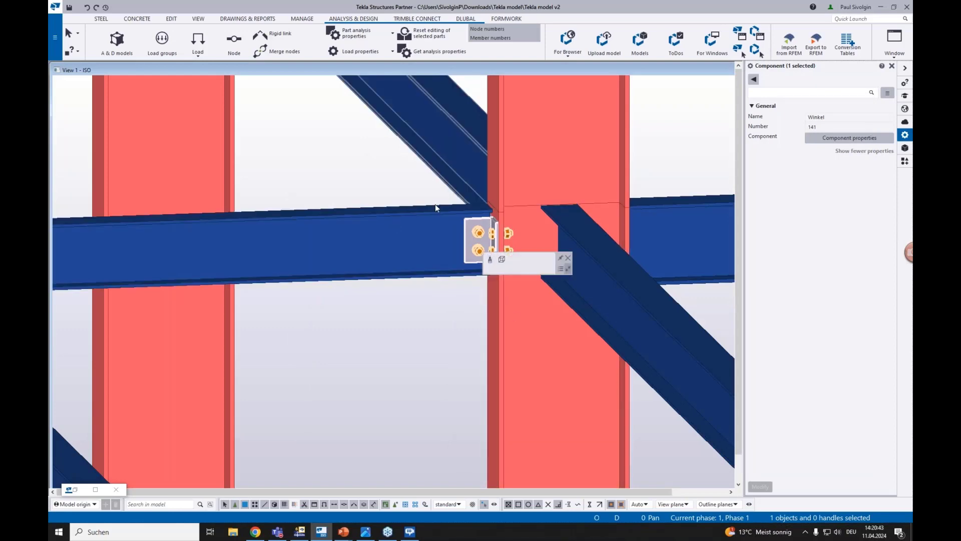
Turn off component selection and window-select only the members meeting at the clip angle joint
scroll(479, 263, down, 5)
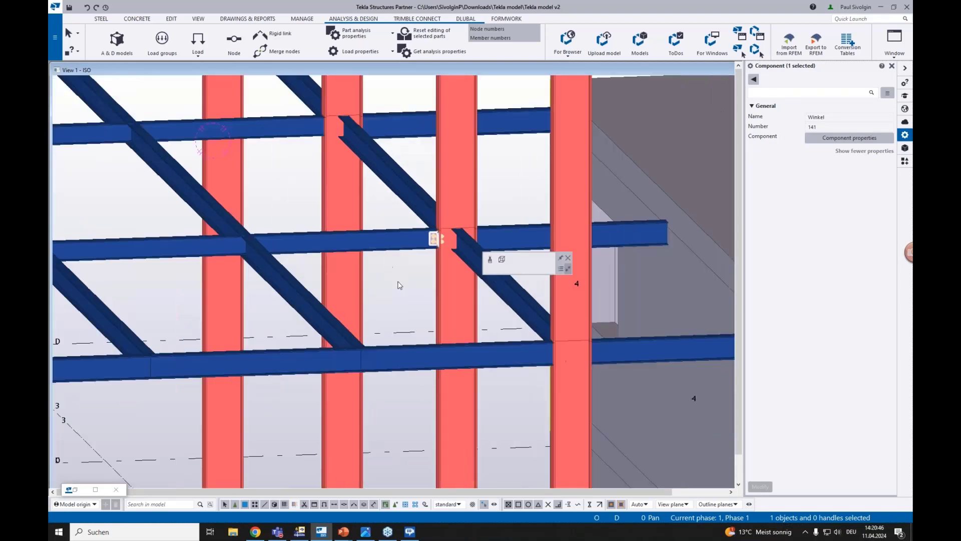
click(399, 284)
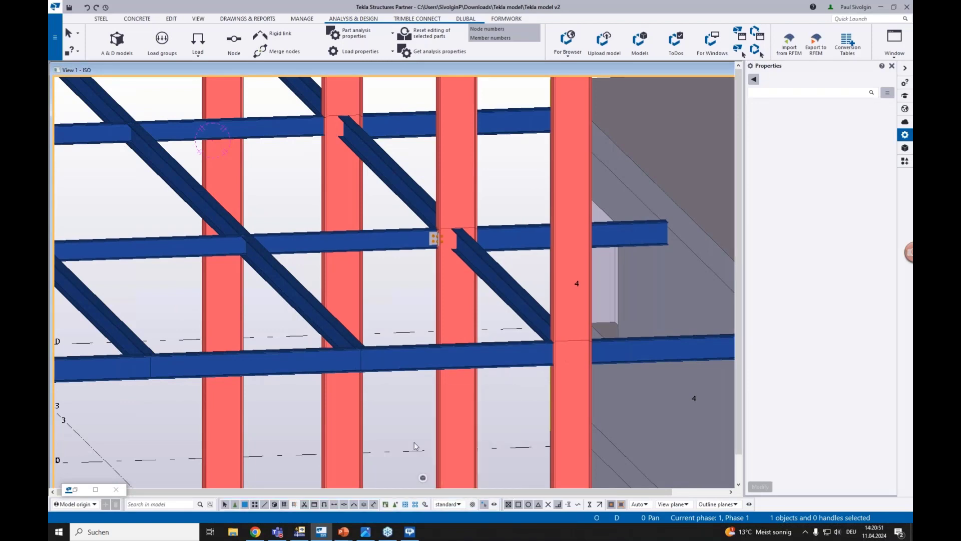
drag(491, 316, 381, 188)
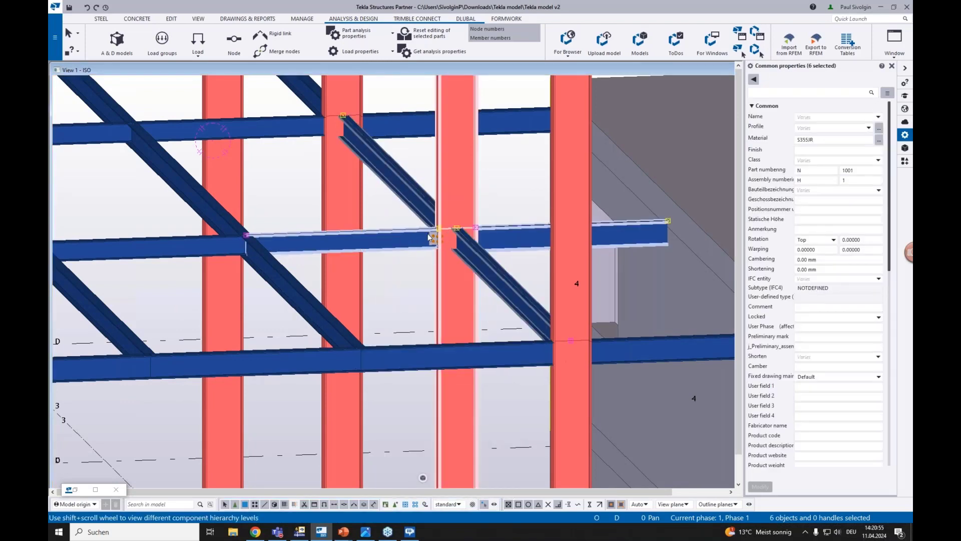
scroll(439, 247, up, 2)
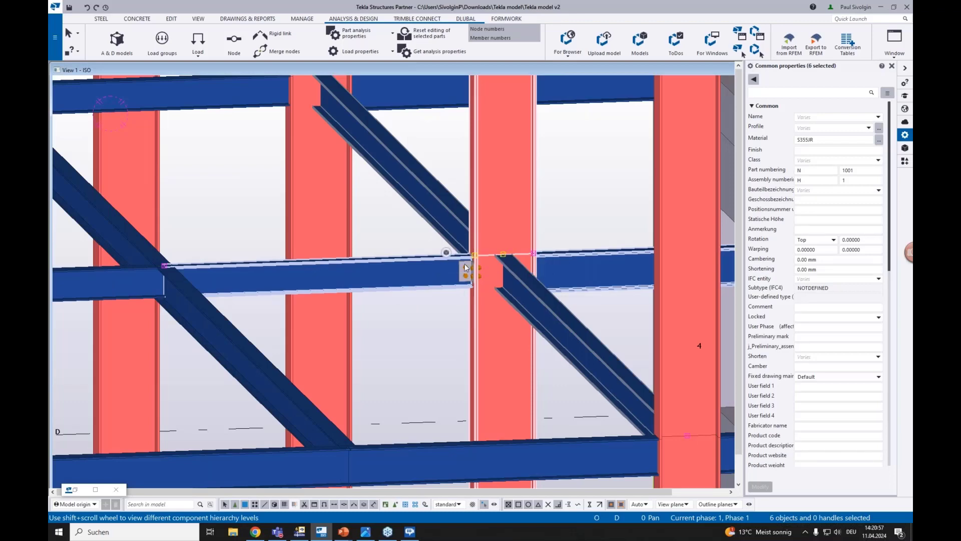
scroll(466, 267, down, 1)
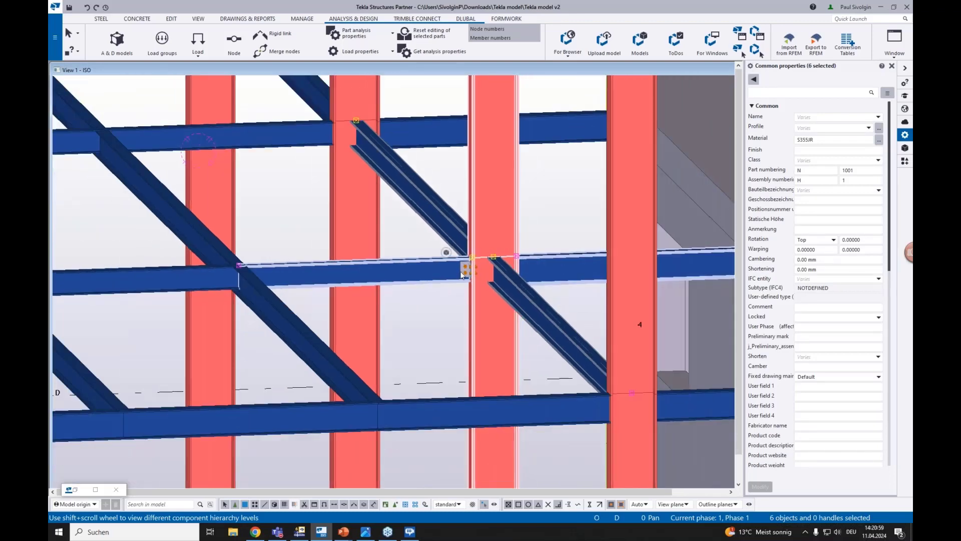
scroll(464, 270, down, 3)
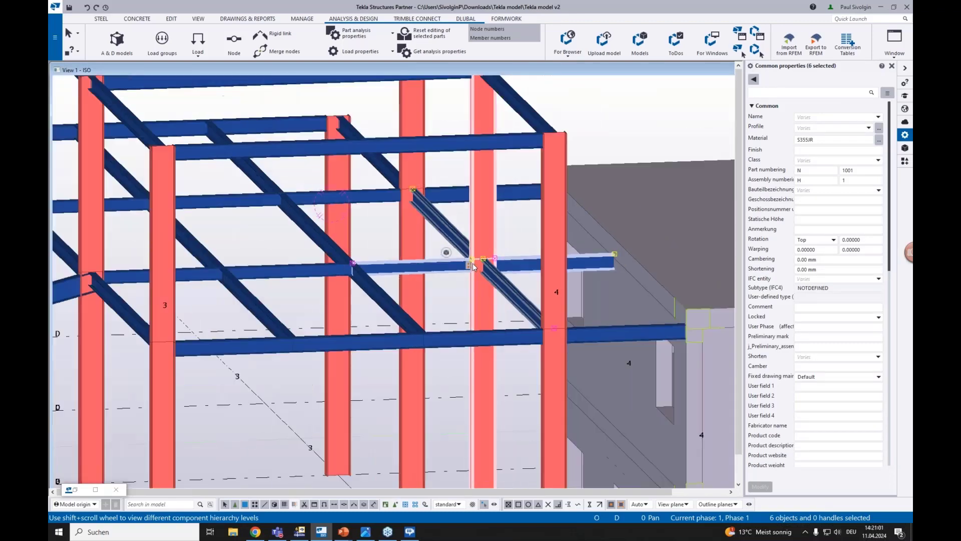
scroll(473, 266, down, 2)
scroll(330, 227, up, 3)
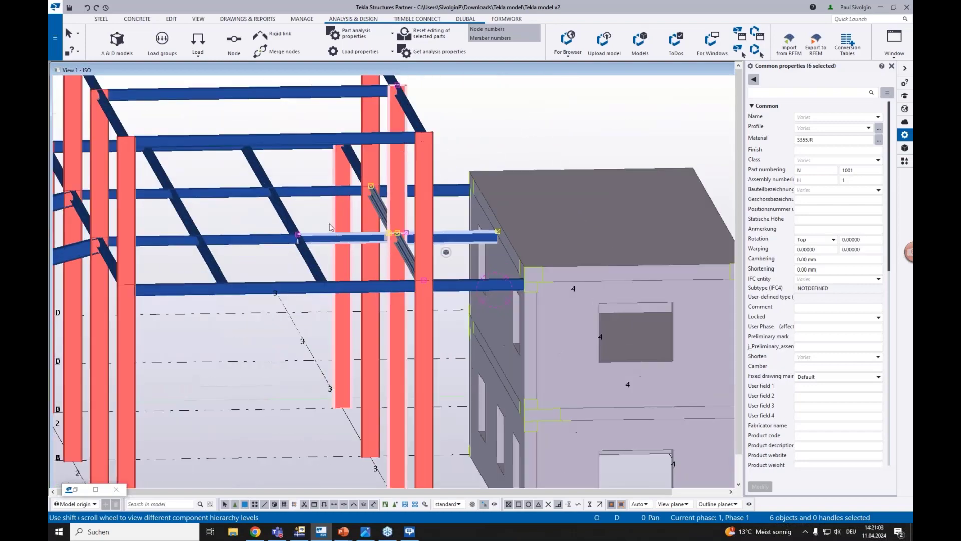
Reopen the analysis and design models window, select the whole steel frame including components, and add it to the Steel analysis model
scroll(330, 228, down, 5)
middle_drag(391, 239, 385, 236)
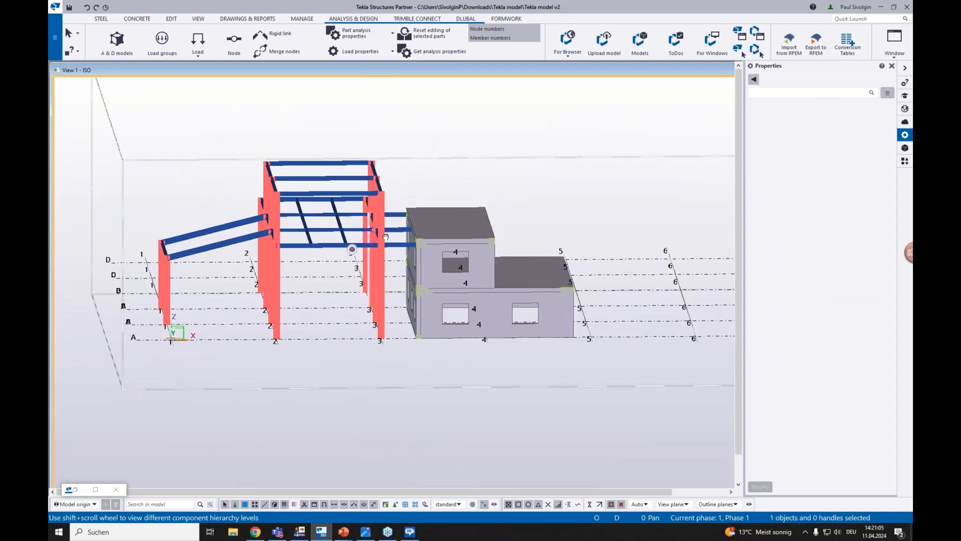
scroll(394, 484, up, 3)
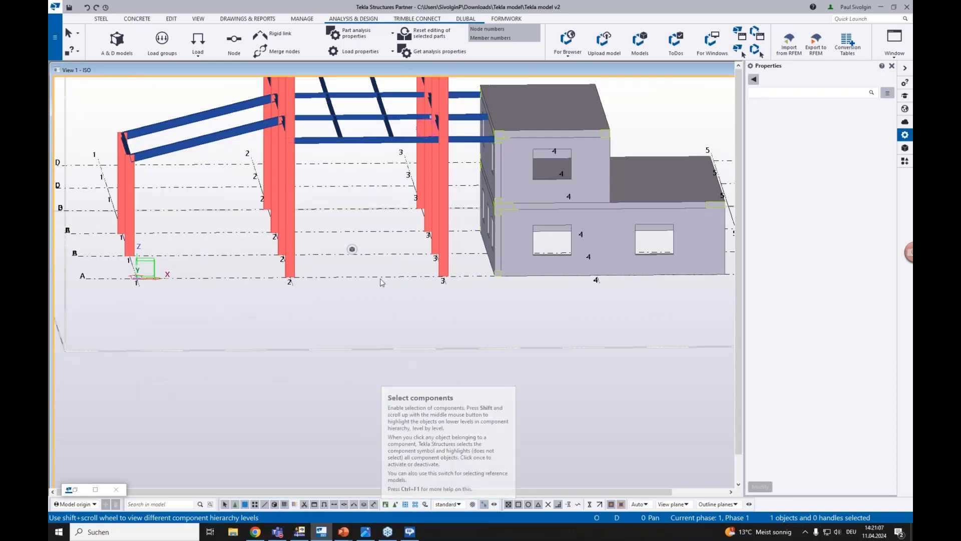
scroll(371, 258, down, 2)
ctrl+middle_drag(423, 275, 397, 268)
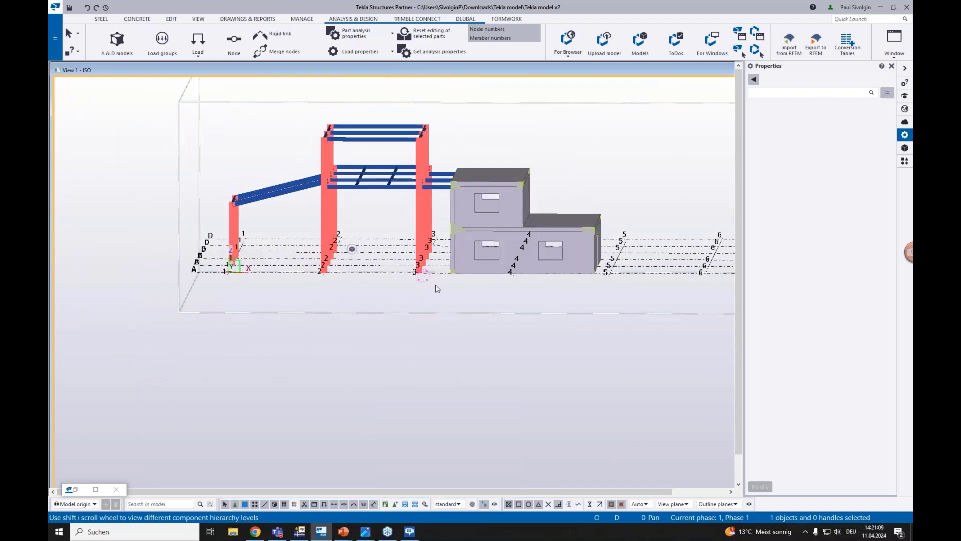
click(117, 43)
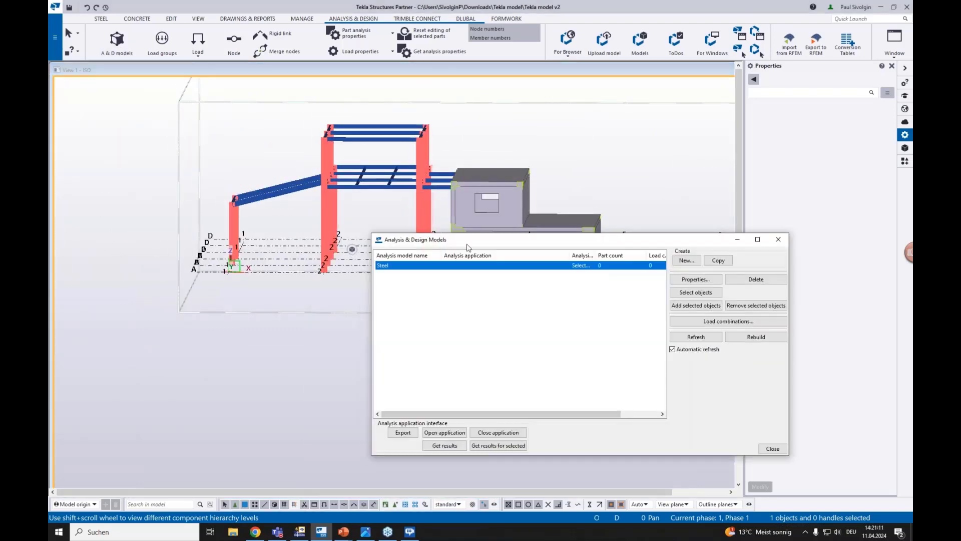
drag(509, 239, 592, 234)
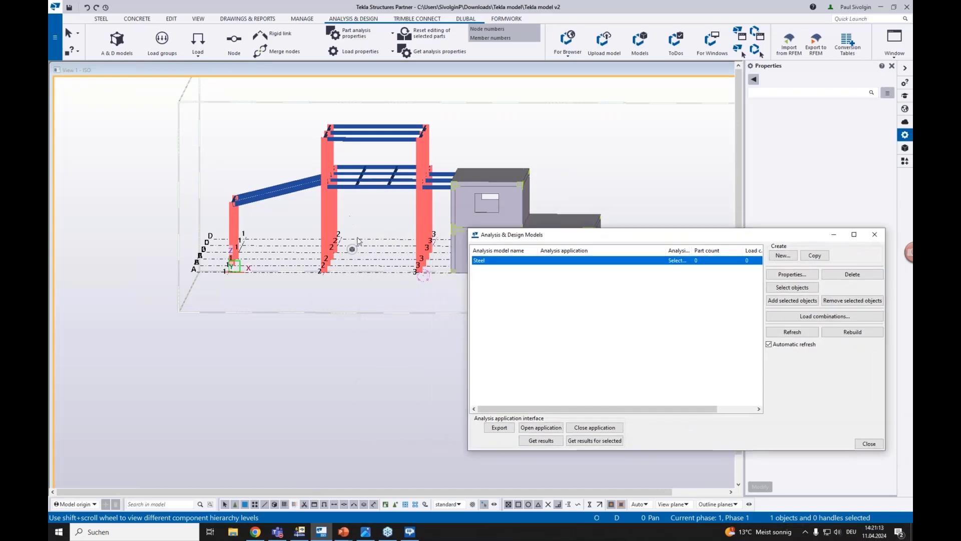
ctrl+middle_drag(358, 241, 330, 257)
drag(415, 281, 192, 118)
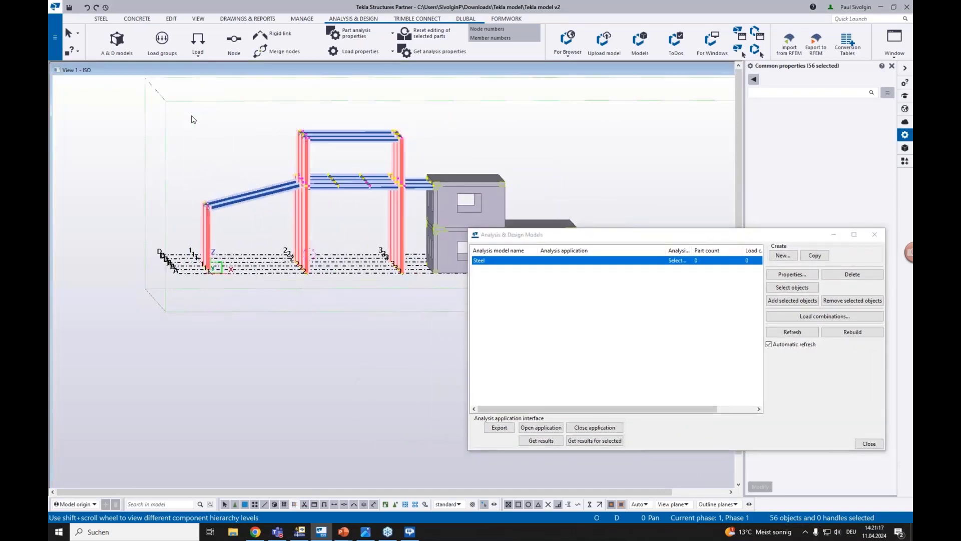
scroll(312, 143, up, 2)
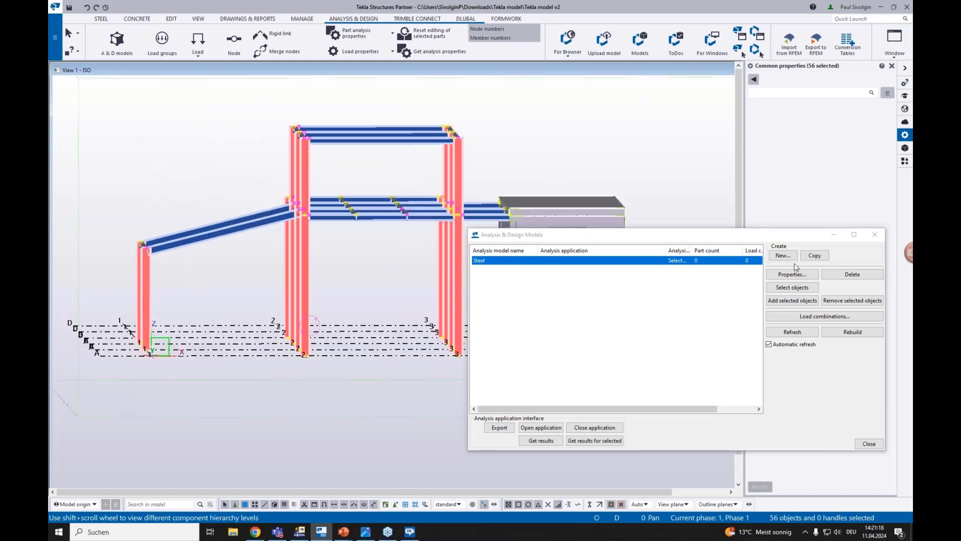
click(792, 300)
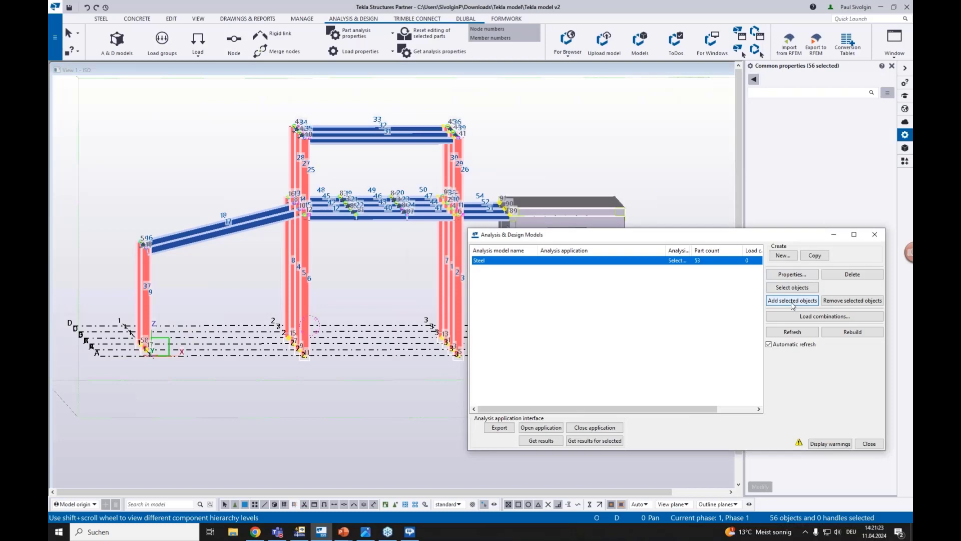
Clear the selection, minimize the analysis models window, and show the parts transparently to inspect the frame's analysis members and nodes
scroll(301, 171, up, 2)
click(373, 215)
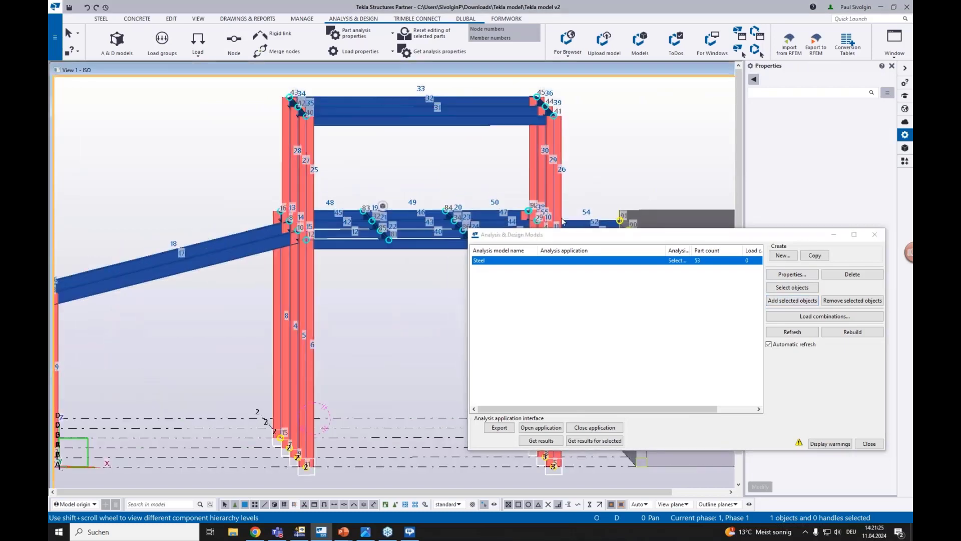
click(833, 236)
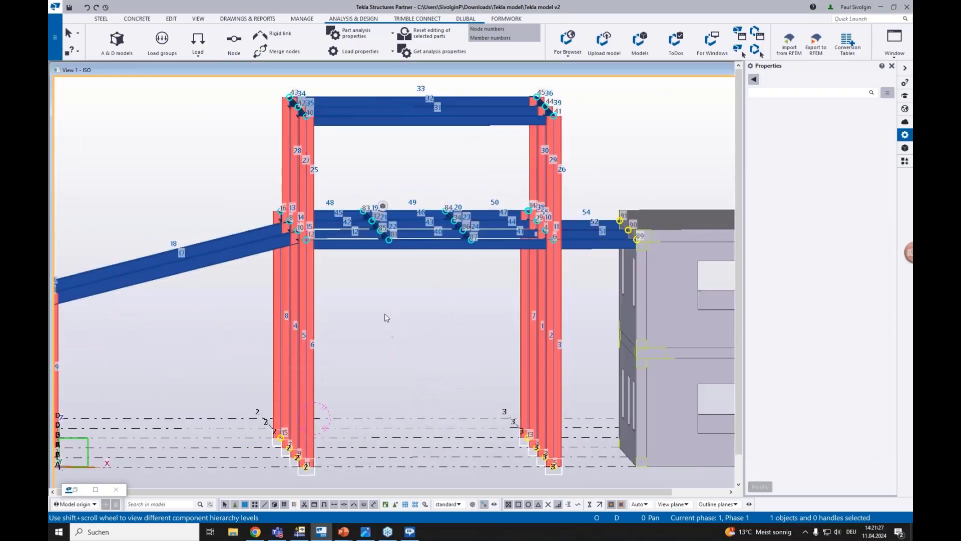
mouse_move(388, 316)
ctrl+middle_down()
mouse_move(399, 323)
mouse_move(398, 310)
ctrl+middle_up()
key(ctrl+2)
scroll(315, 244, up, 2)
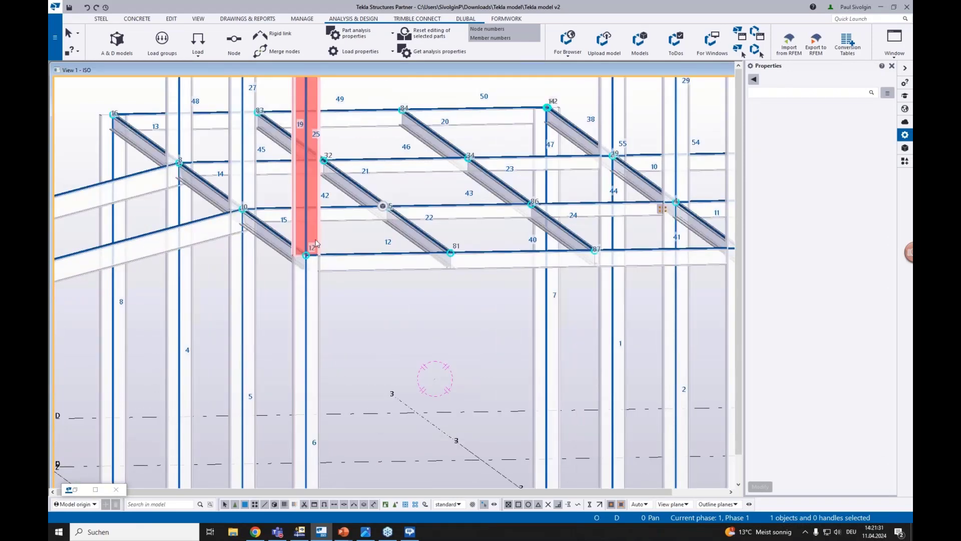
scroll(331, 256, up, 2)
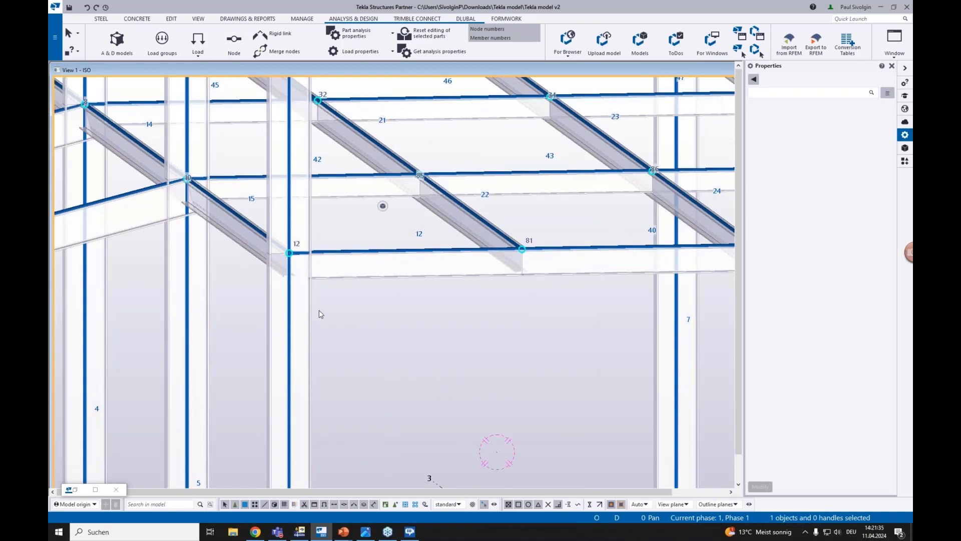
Review the analysis properties of beam member 12 and the adjoining column, closing both dialogs without changes
click(290, 254)
click(345, 245)
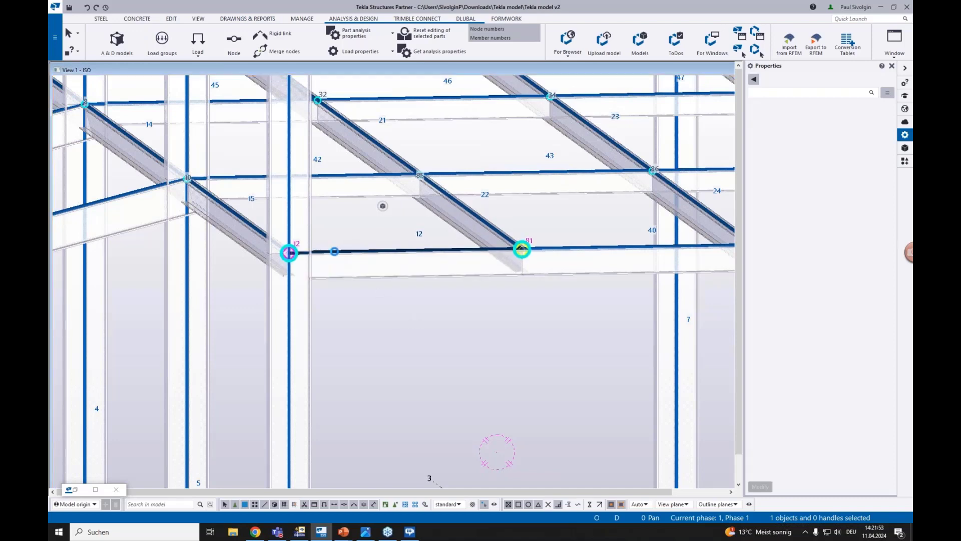
double_click(332, 255)
drag(578, 197, 396, 268)
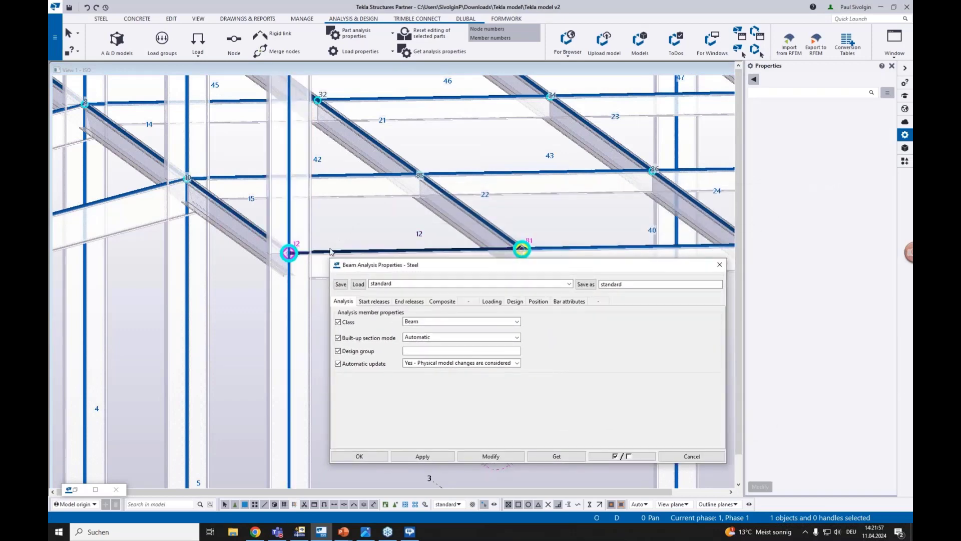
drag(371, 268, 369, 236)
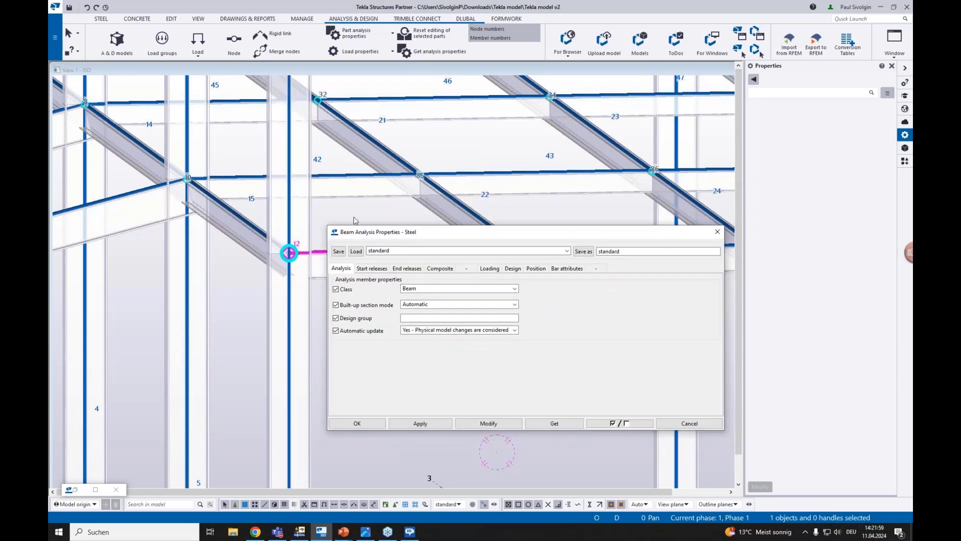
click(717, 231)
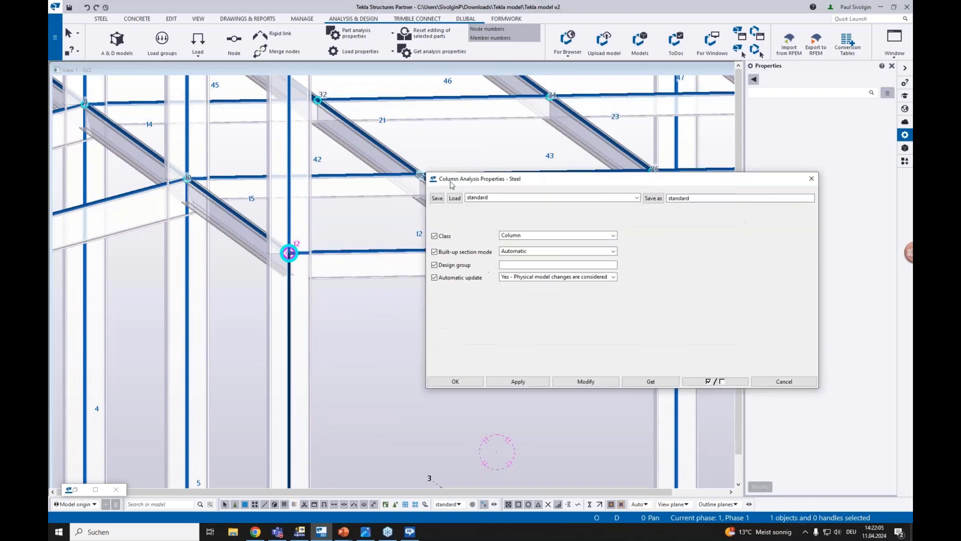
click(812, 178)
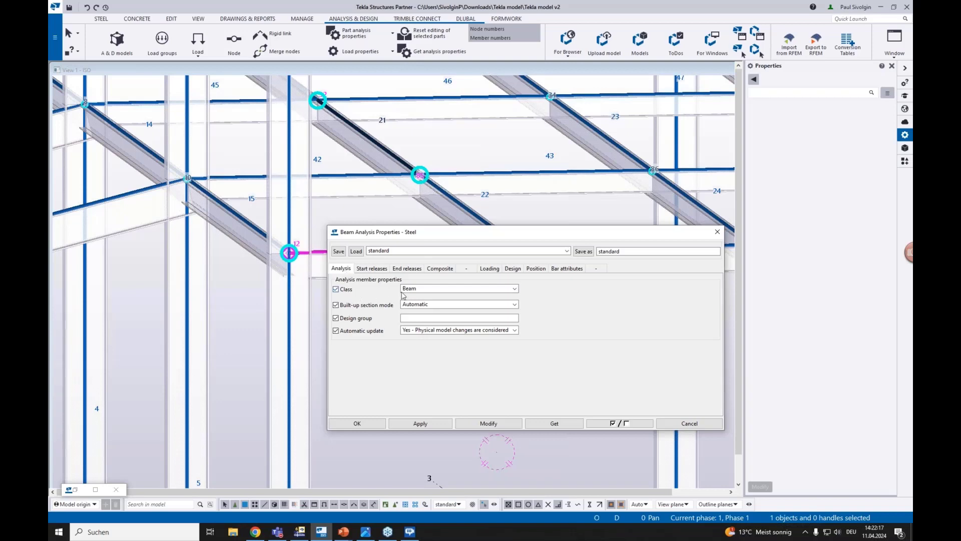
Choose the Beam - Truss class in the analysis properties opened for roof member 21
click(415, 291)
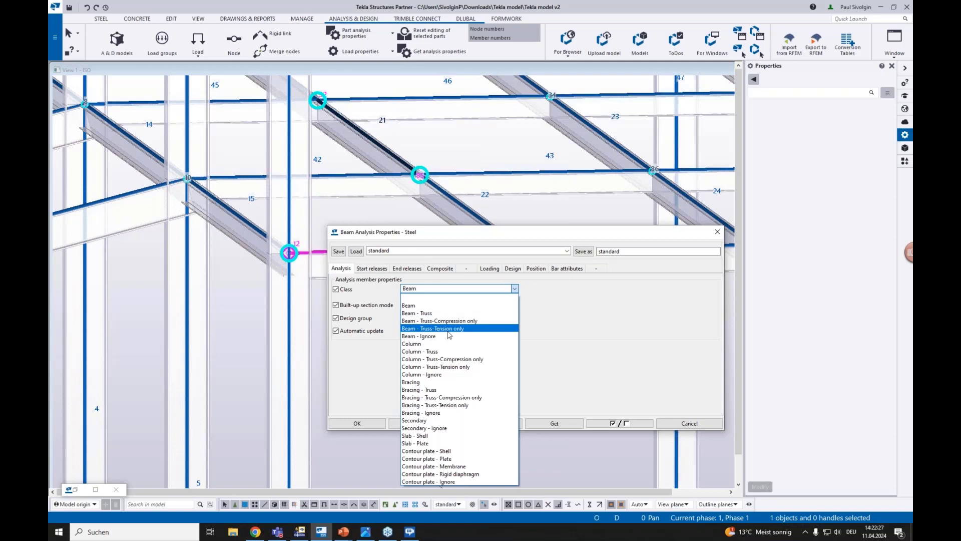
click(421, 313)
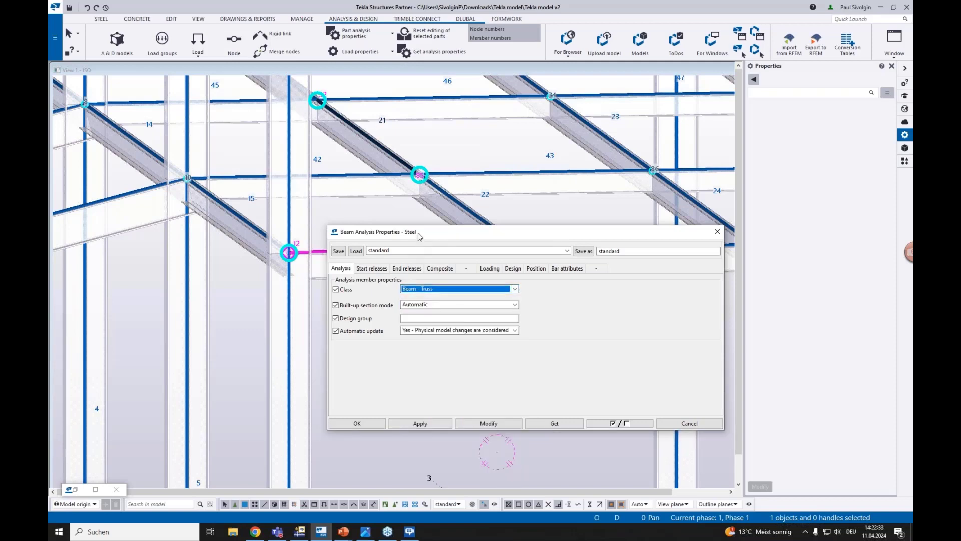
drag(421, 233, 581, 276)
Switch to the plan view and window-select all the frame members running in the Y direction, row by row
click(418, 330)
scroll(417, 328, down, 3)
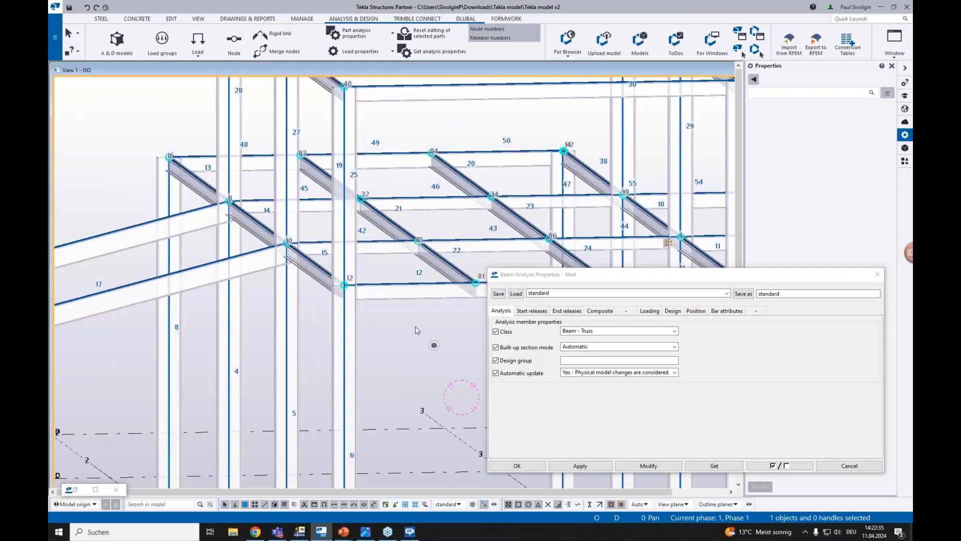
scroll(417, 330, down, 5)
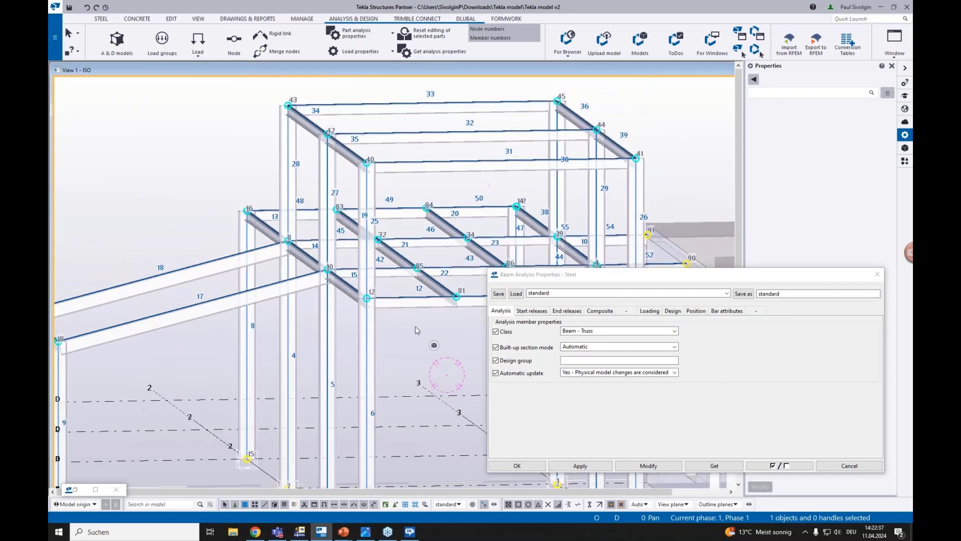
key(ctrl+p)
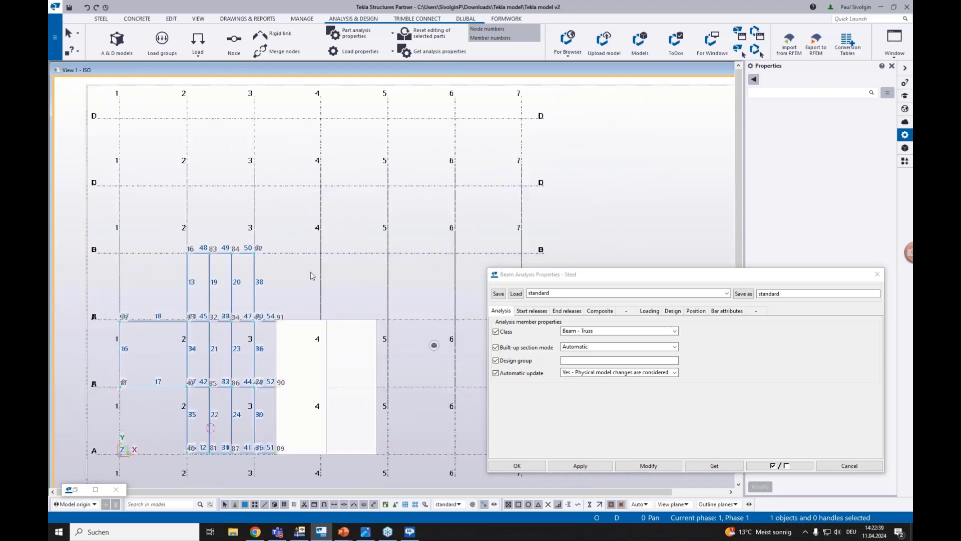
middle_drag(287, 293, 298, 253)
drag(298, 254, 223, 241)
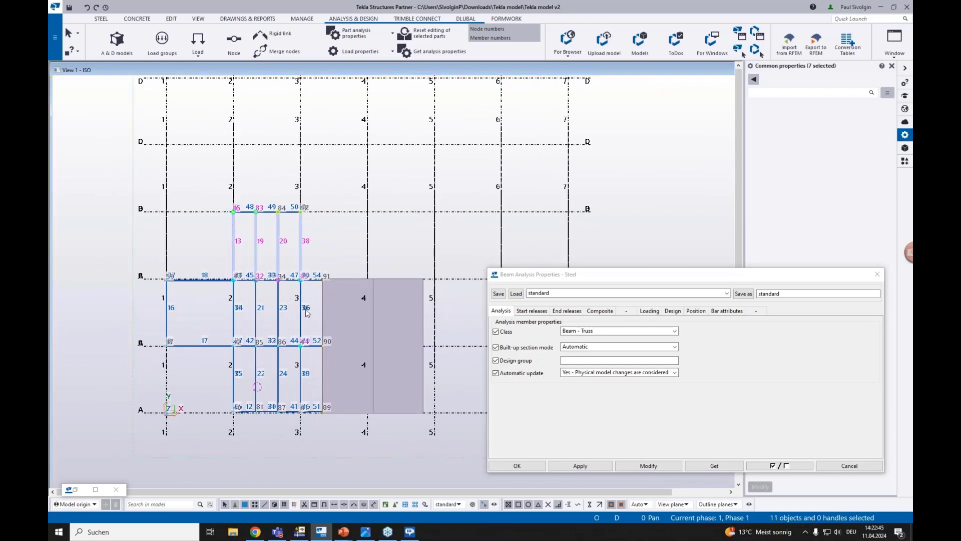
drag(310, 325, 141, 314)
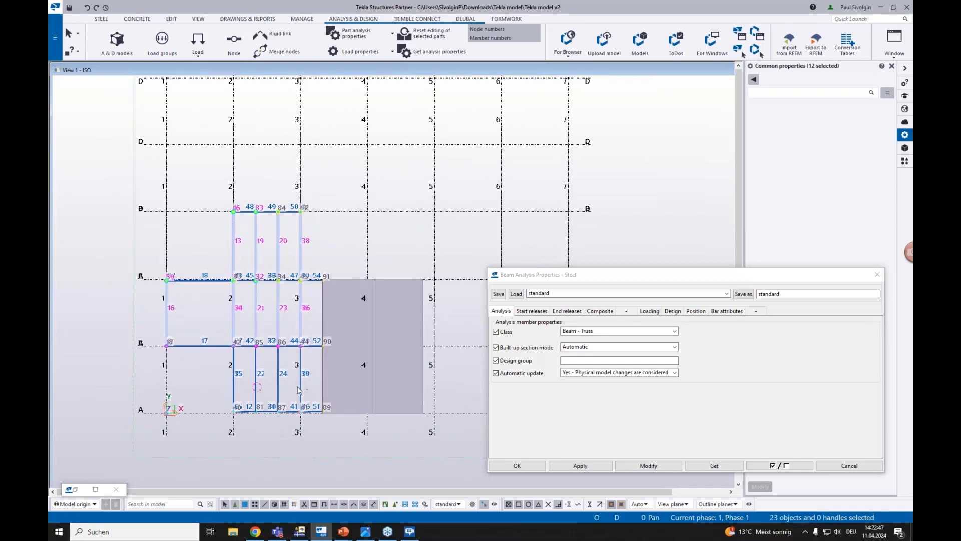
drag(310, 395, 199, 363)
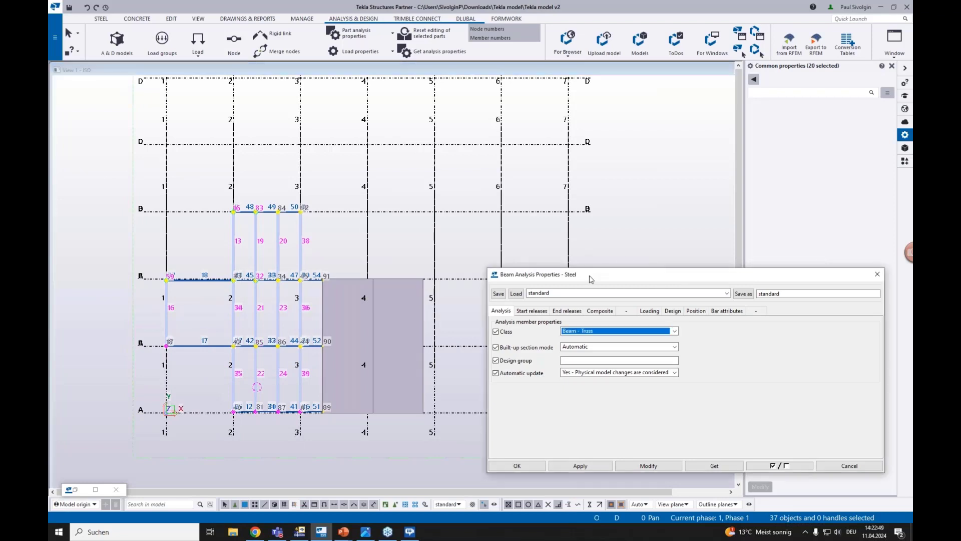
Apply the Beam - Truss class to the selected members and close the beam analysis properties
drag(593, 274, 486, 177)
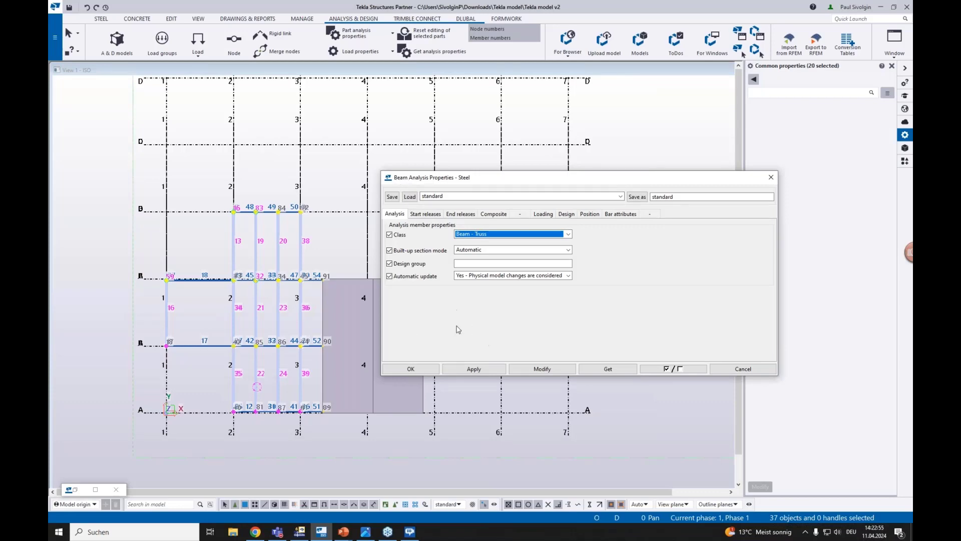
ctrl+middle_drag(304, 367, 234, 326)
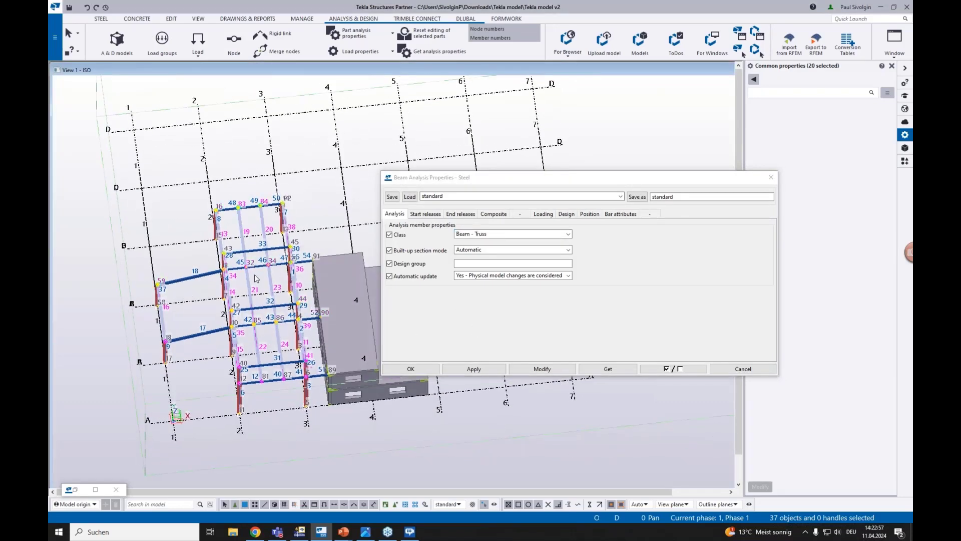
scroll(259, 271, up, 3)
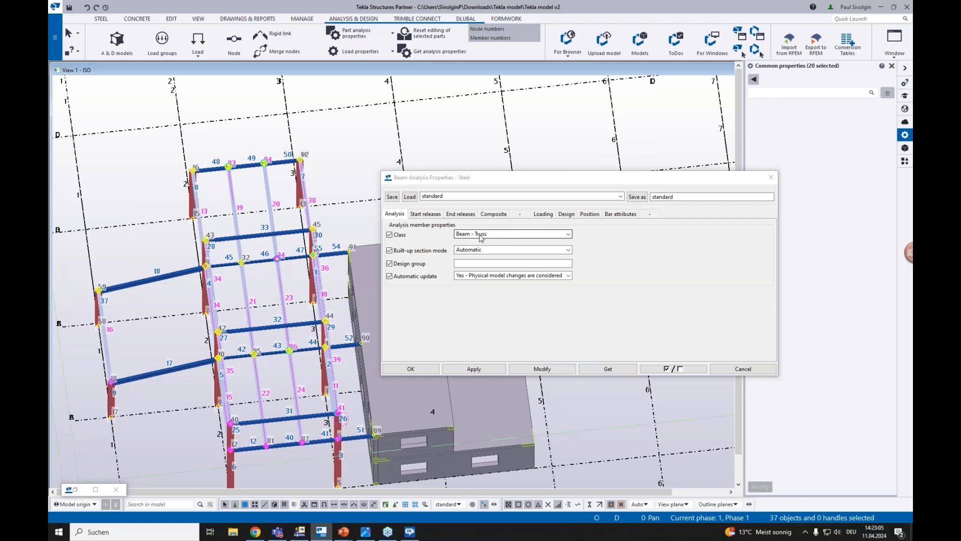
drag(488, 180, 465, 167)
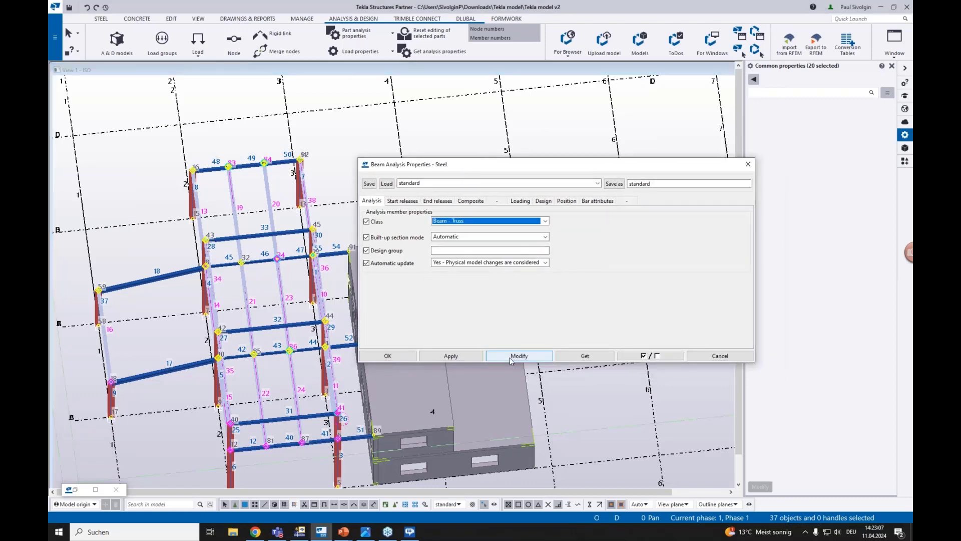
click(510, 356)
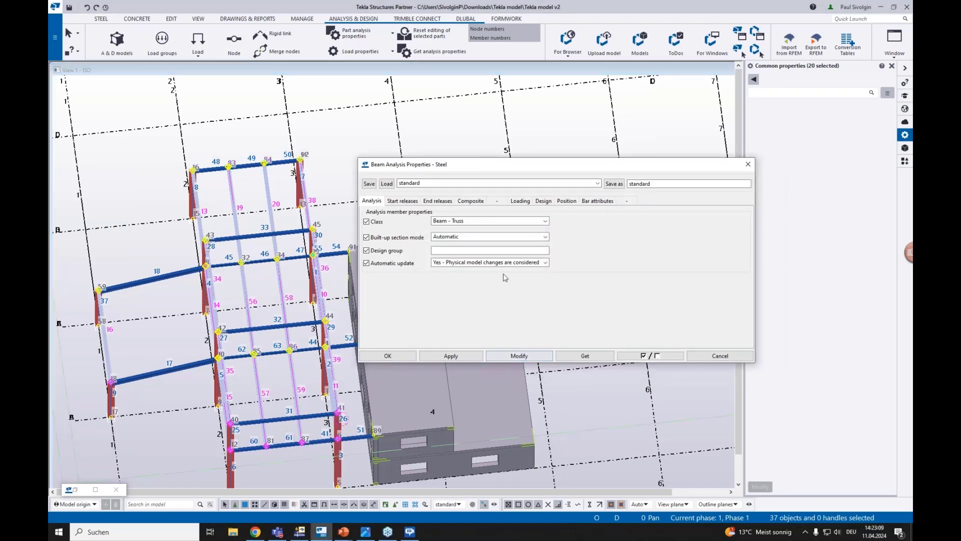
click(388, 355)
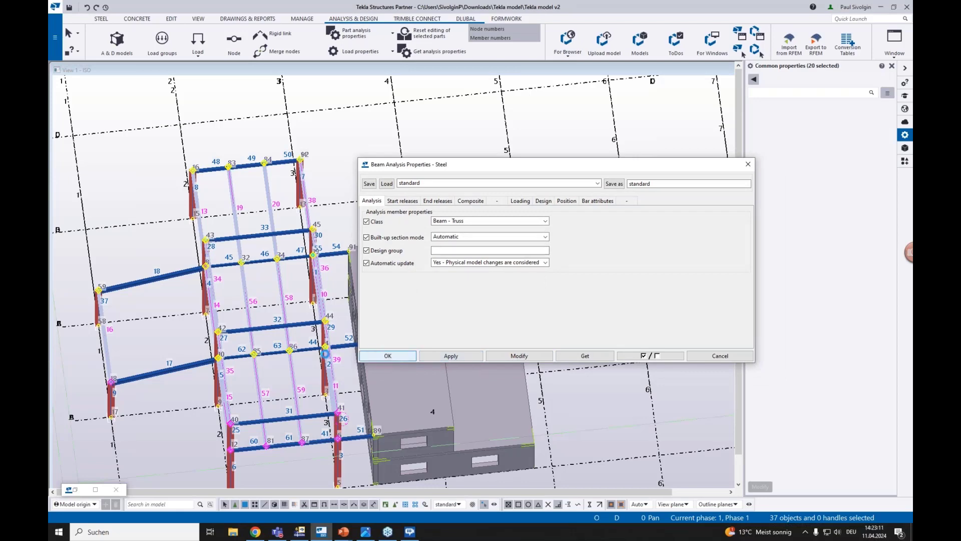
Clear the selection and show the parts transparently to examine how the modified truss members are displayed
ctrl+middle_drag(274, 391, 295, 336)
scroll(237, 382, up, 3)
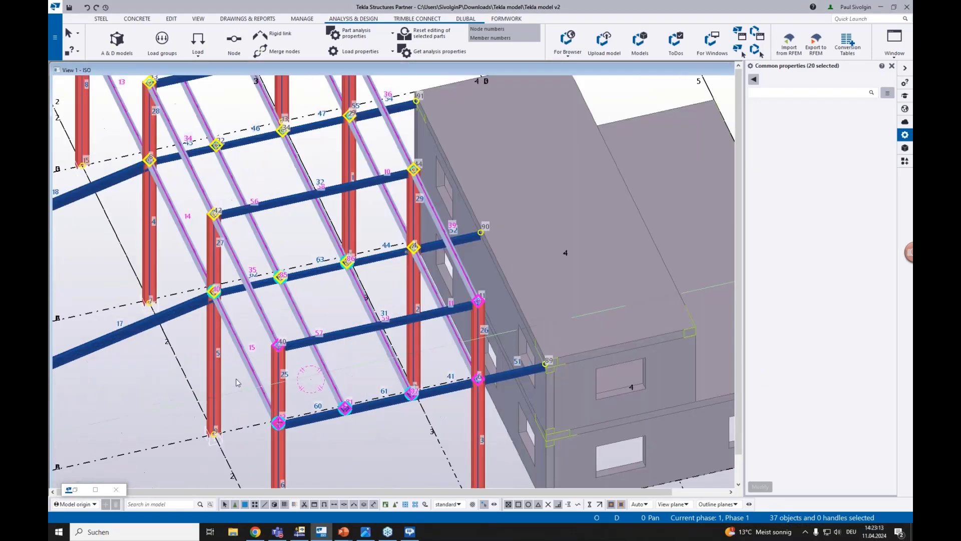
click(238, 383)
key(ctrl+2)
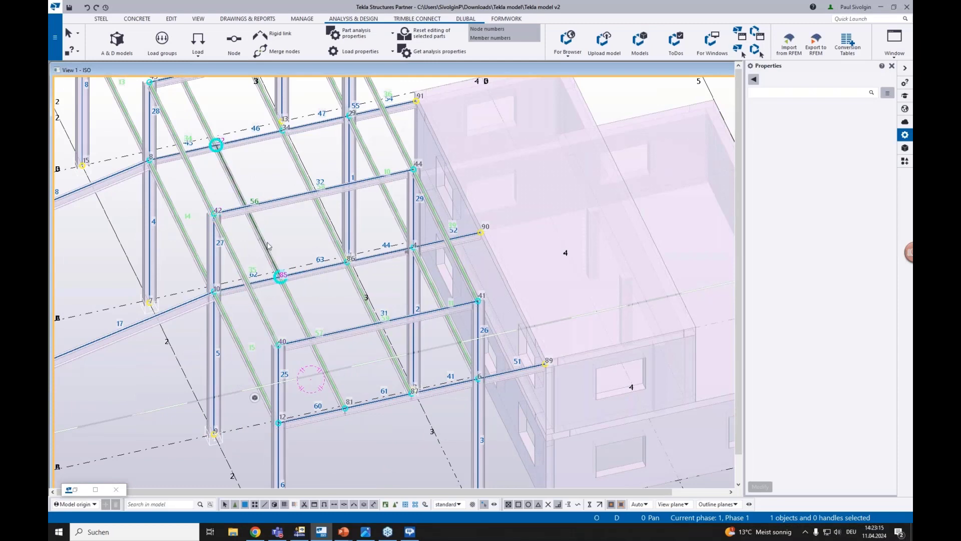
scroll(345, 263, down, 3)
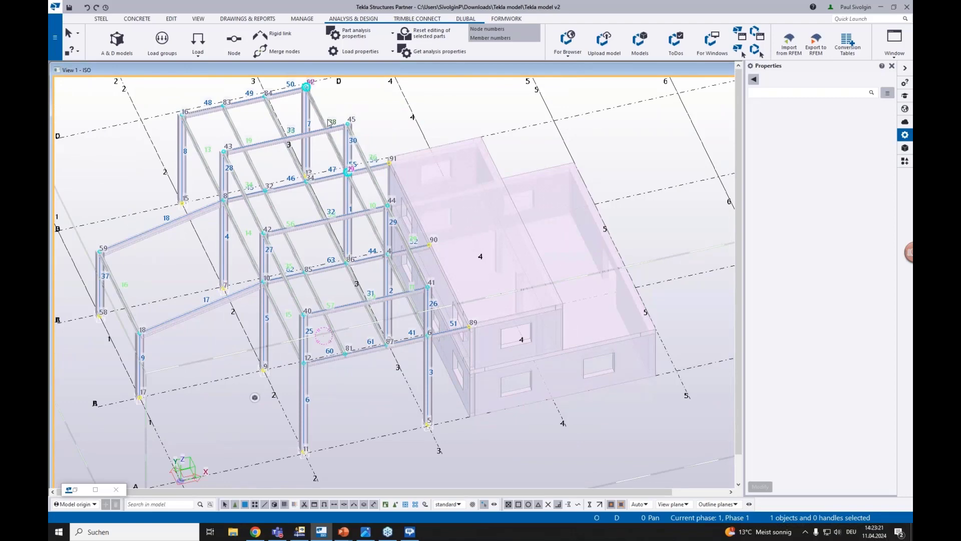
scroll(318, 303, up, 5)
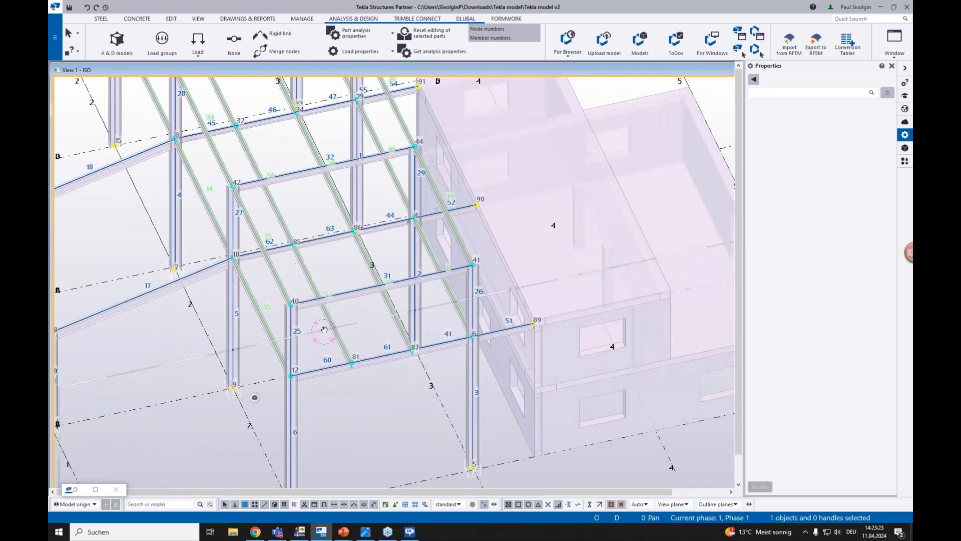
Inspect the start releases in the analysis properties of corner column 6, then close them without changes
ctrl+middle_drag(319, 304, 294, 276)
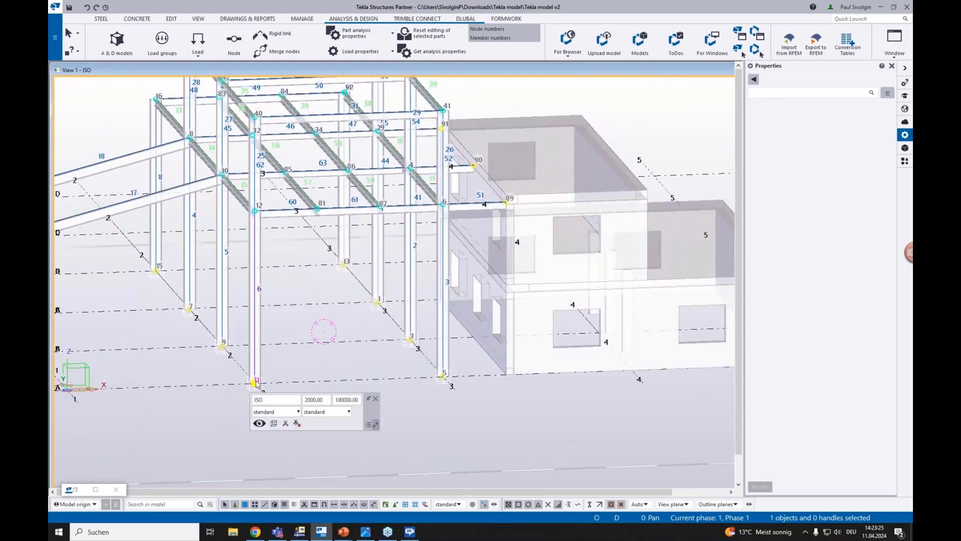
scroll(254, 287, up, 5)
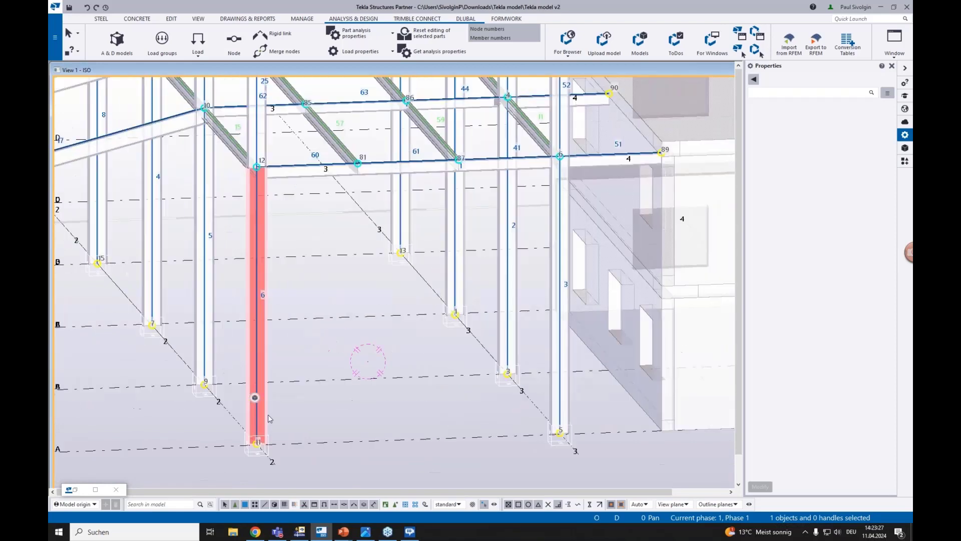
scroll(268, 413, down, 4)
scroll(266, 345, up, 3)
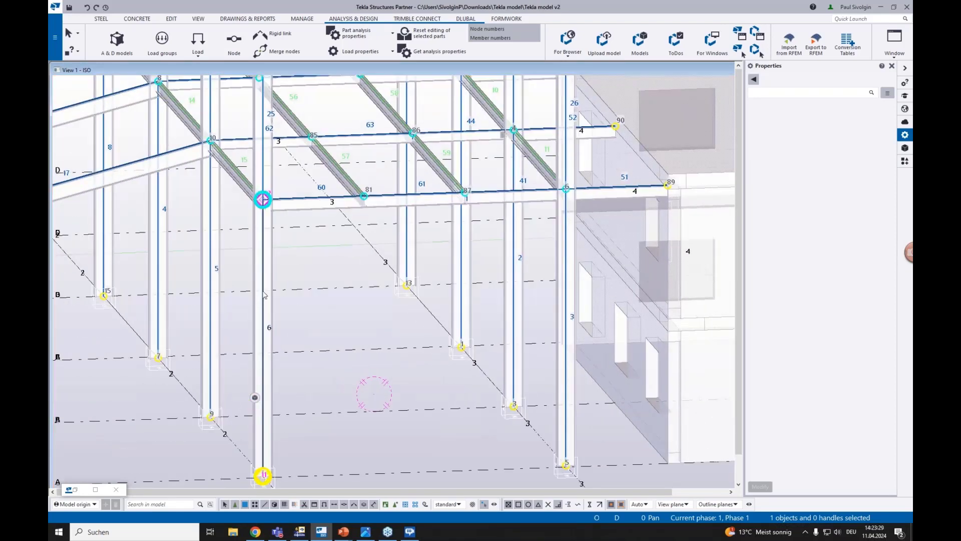
double_click(264, 295)
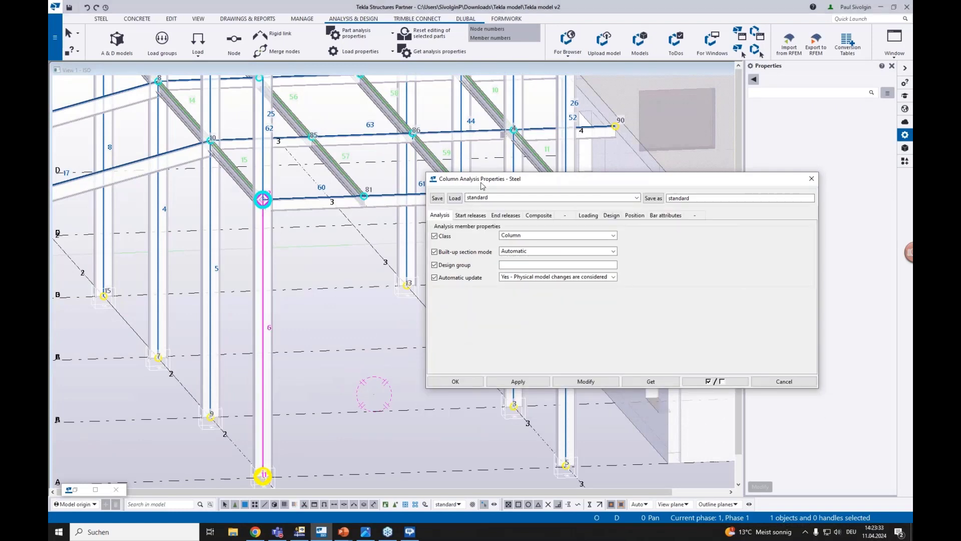
drag(483, 183, 368, 230)
click(360, 262)
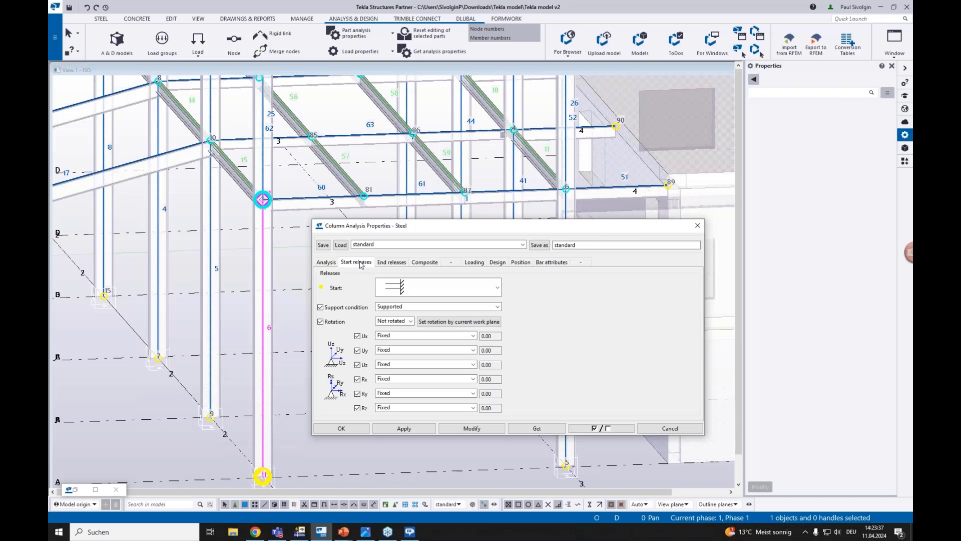
click(697, 225)
View the analysis node properties at the base of column 6 and close them unchanged
middle_drag(279, 441, 292, 401)
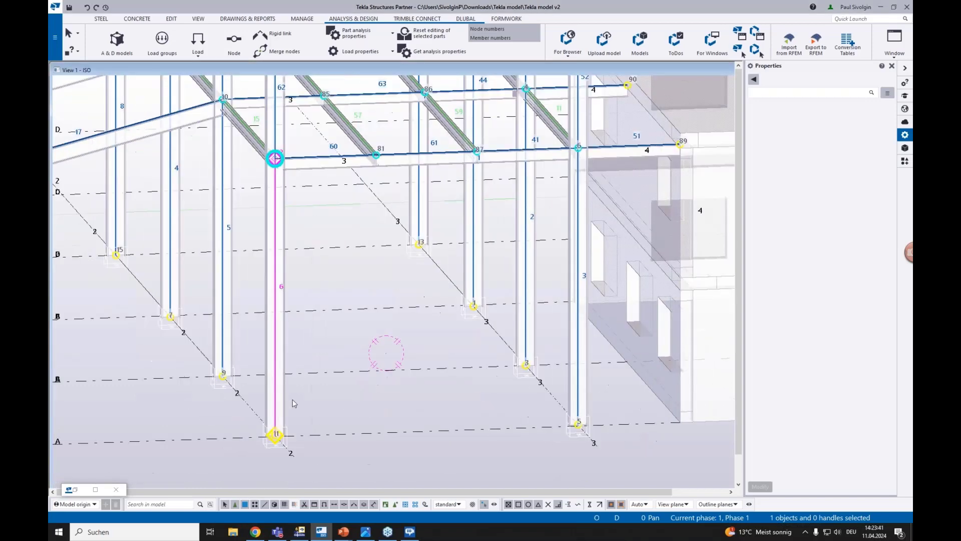
double_click(275, 437)
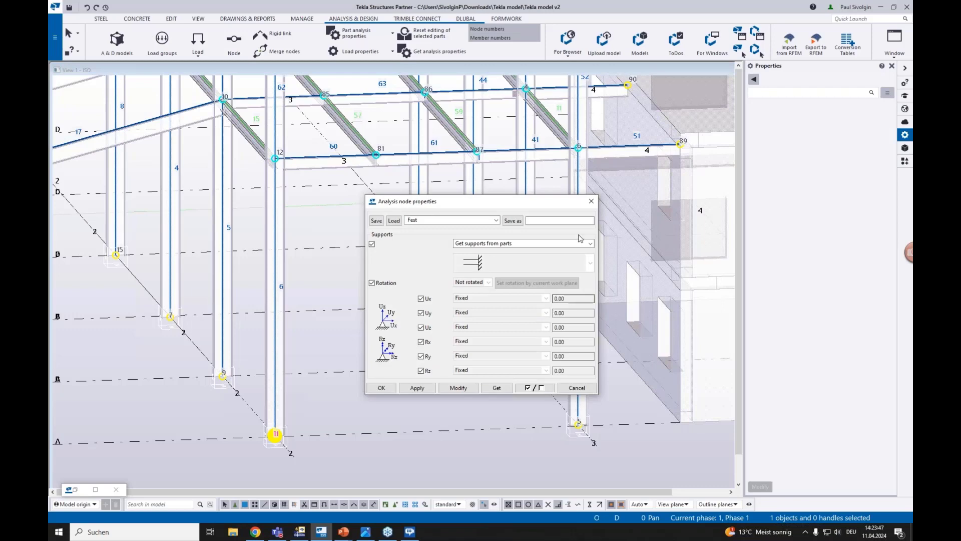
click(591, 201)
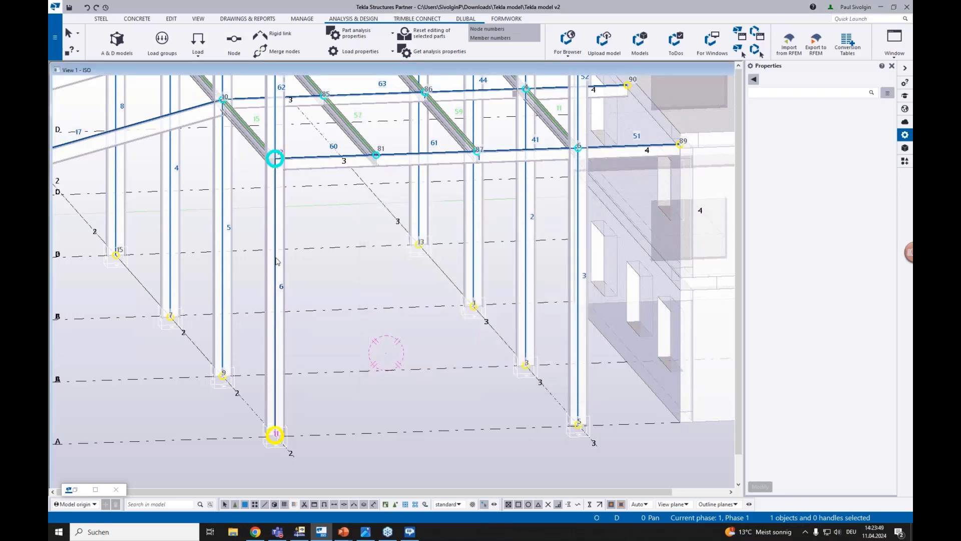
Reopen column 6's start releases and compare the support settings with its base node in close-up
double_click(273, 162)
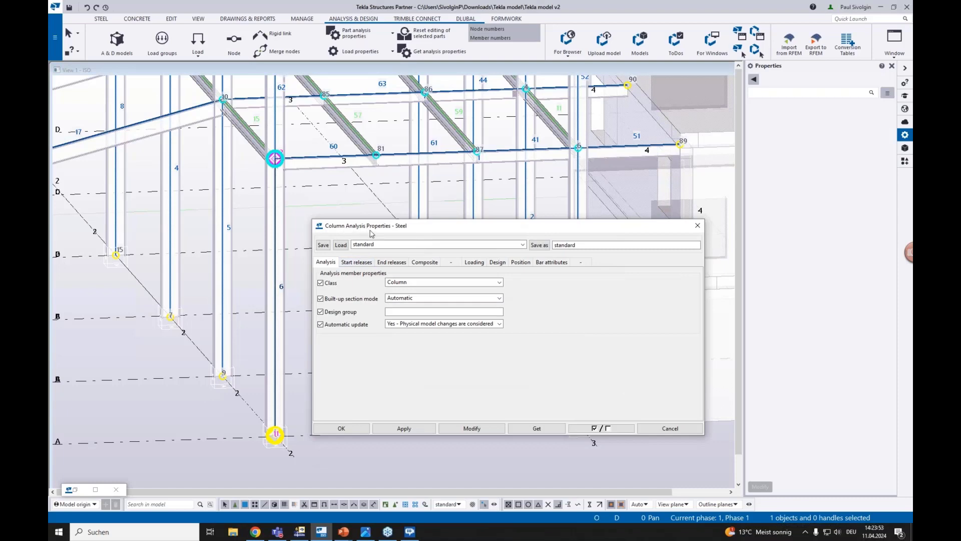
drag(336, 231, 337, 217)
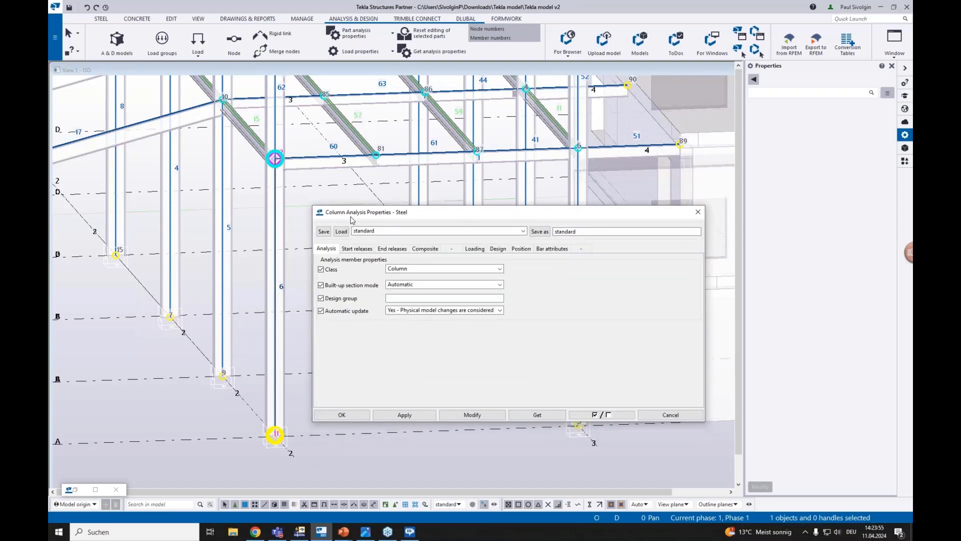
click(353, 249)
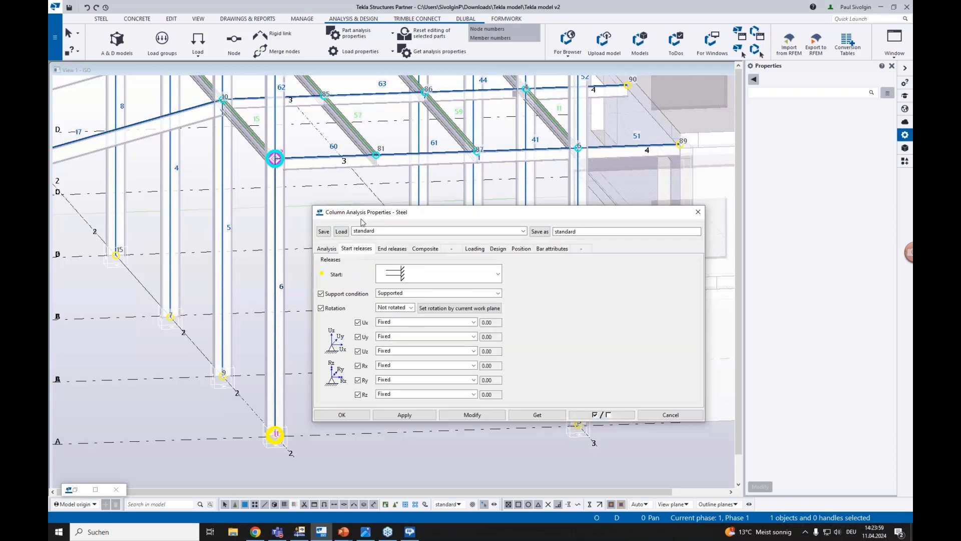
drag(359, 212, 367, 183)
scroll(270, 410, up, 6)
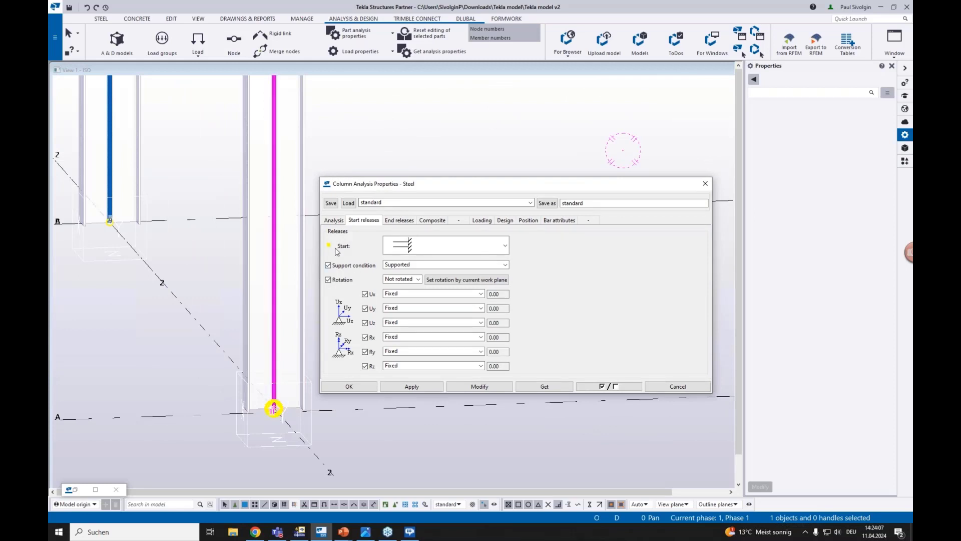
Examine column 6's end releases and compare them with its top node, then return to the column's base
scroll(381, 140, down, 2)
middle_drag(381, 140, 279, 303)
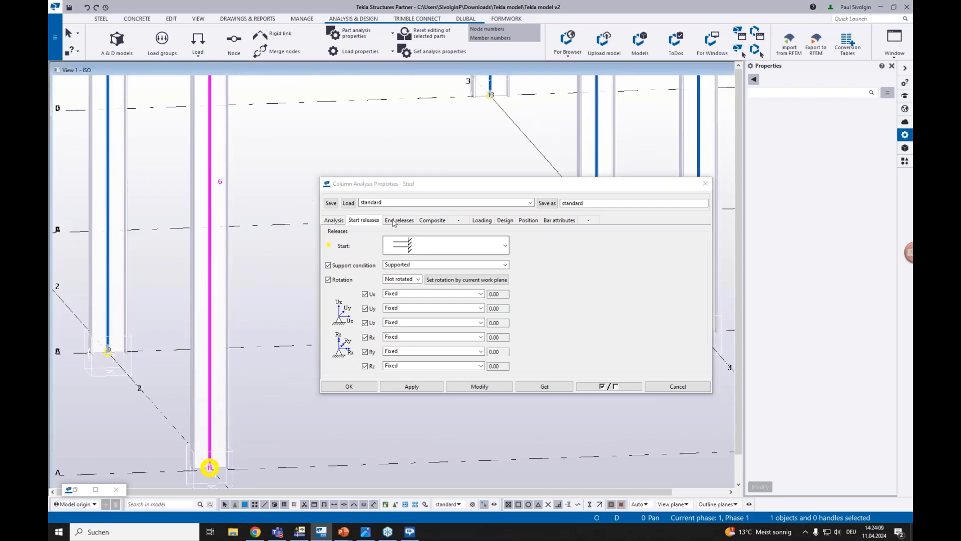
click(393, 222)
click(329, 244)
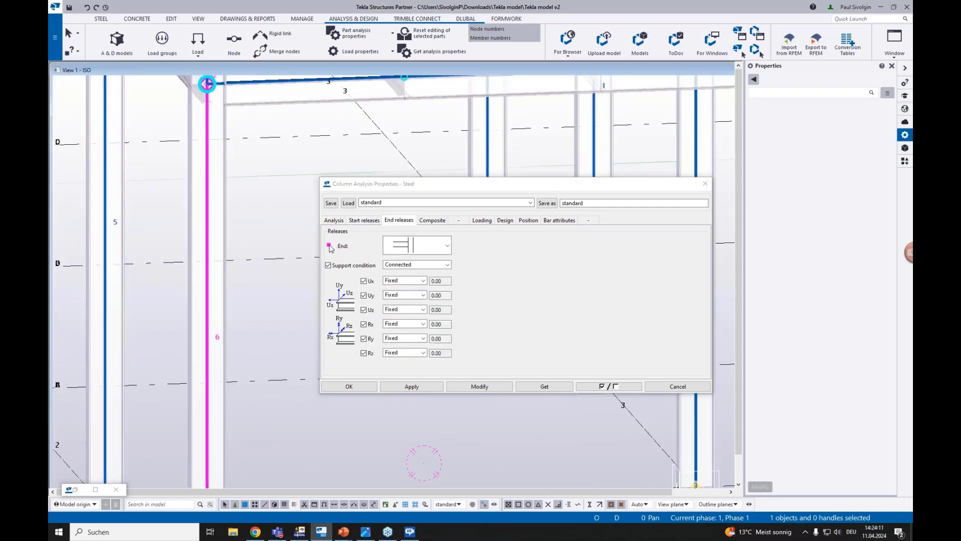
middle_drag(205, 80, 214, 158)
scroll(215, 158, up, 5)
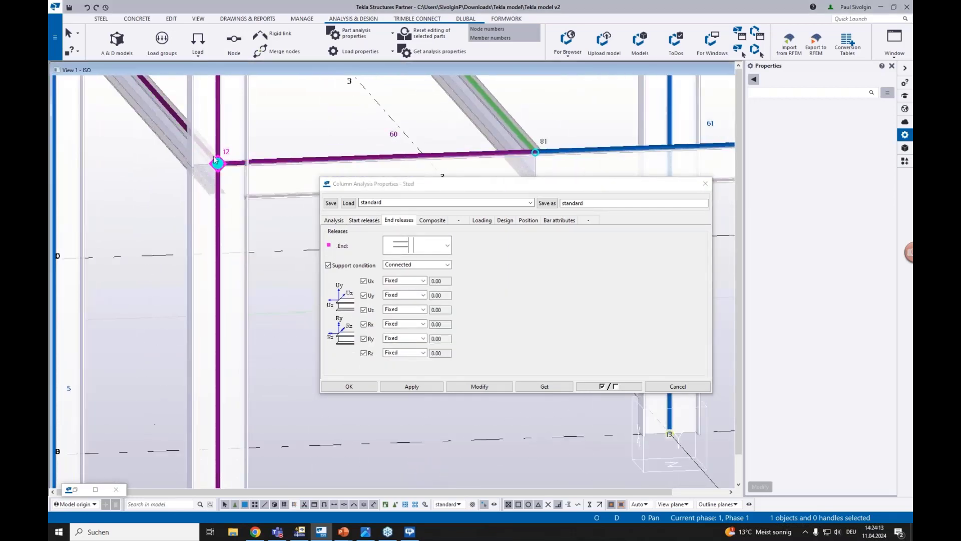
scroll(225, 193, down, 5)
middle_drag(251, 251, 270, 174)
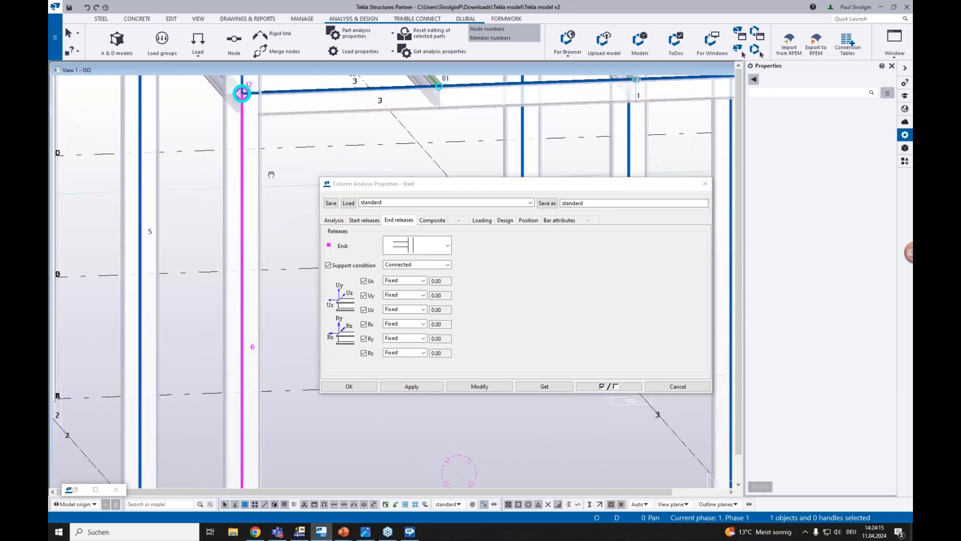
scroll(282, 200, down, 3)
middle_drag(281, 217, 287, 118)
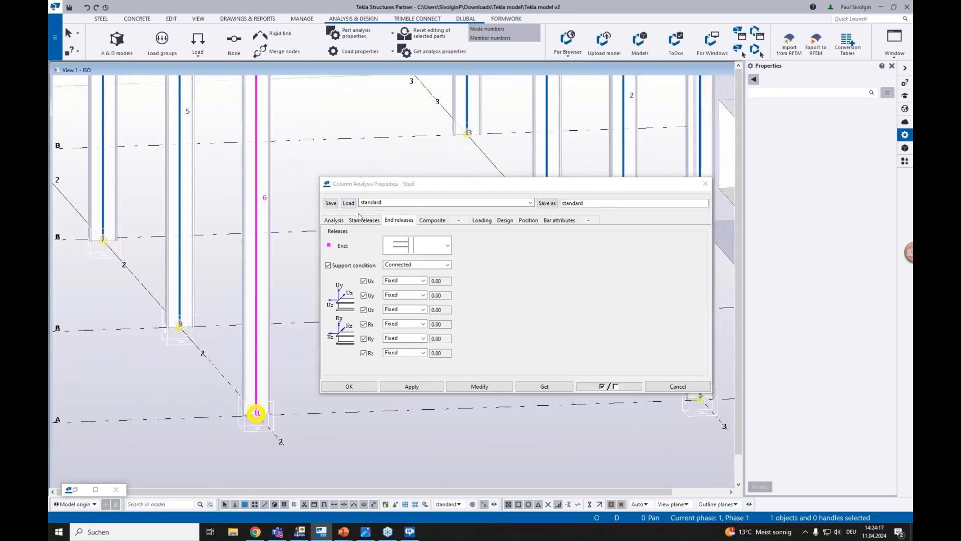
Try the Connected support condition in column 6's start releases, then restore Supported
click(359, 220)
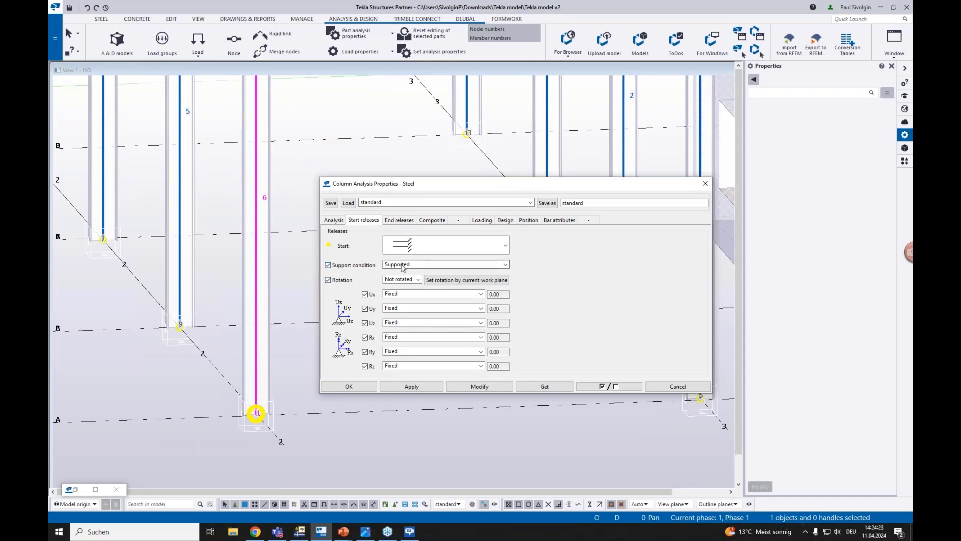
click(425, 265)
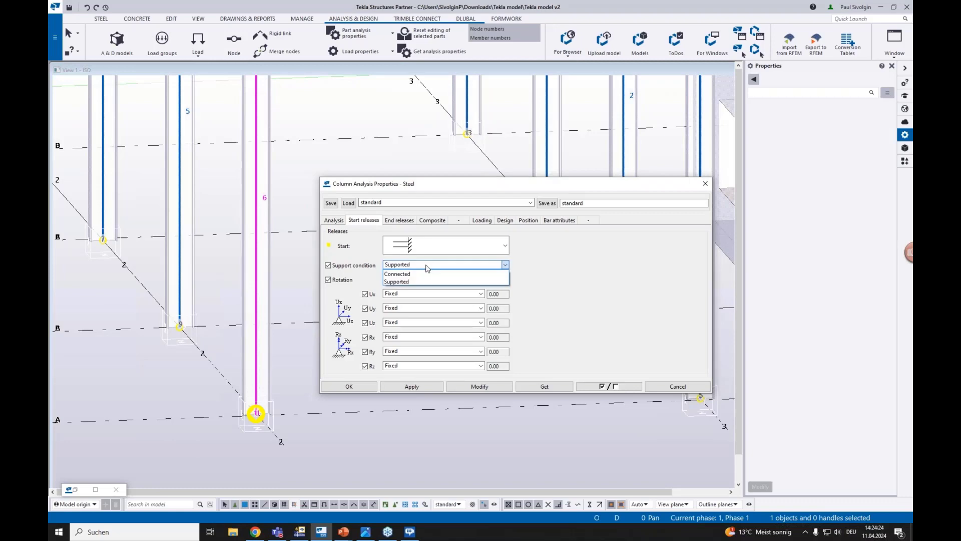
click(397, 275)
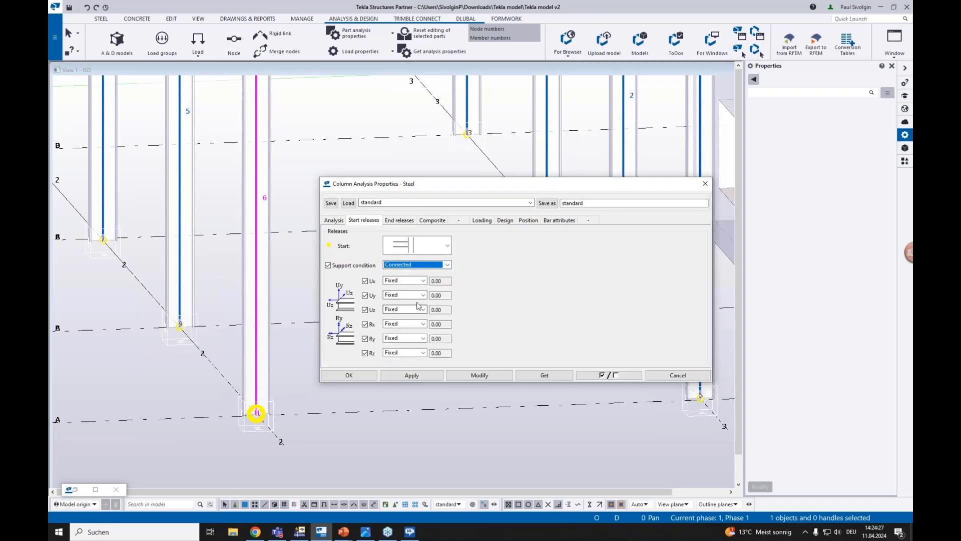
click(423, 281)
click(423, 281)
click(412, 264)
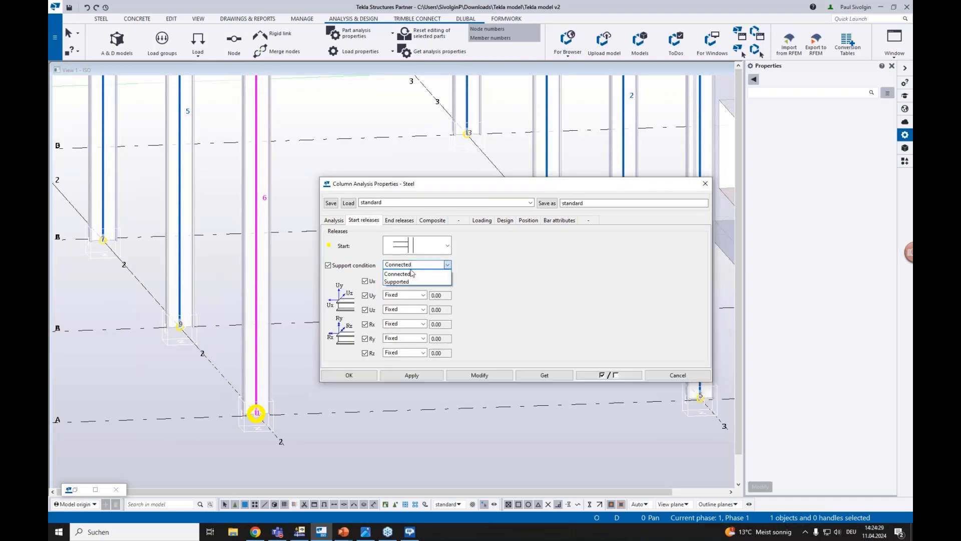
click(398, 281)
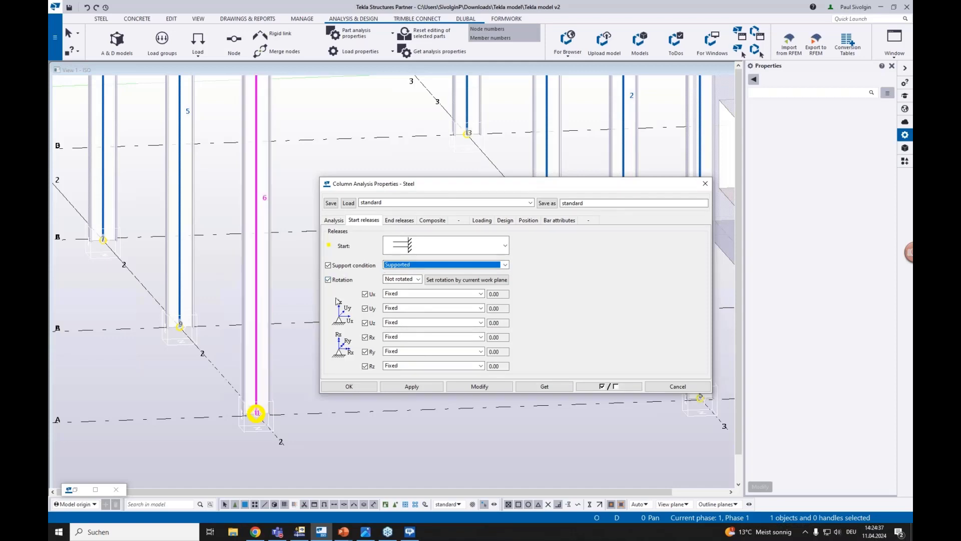
Load the saved Support - Hinged settings into the column analysis properties
click(531, 203)
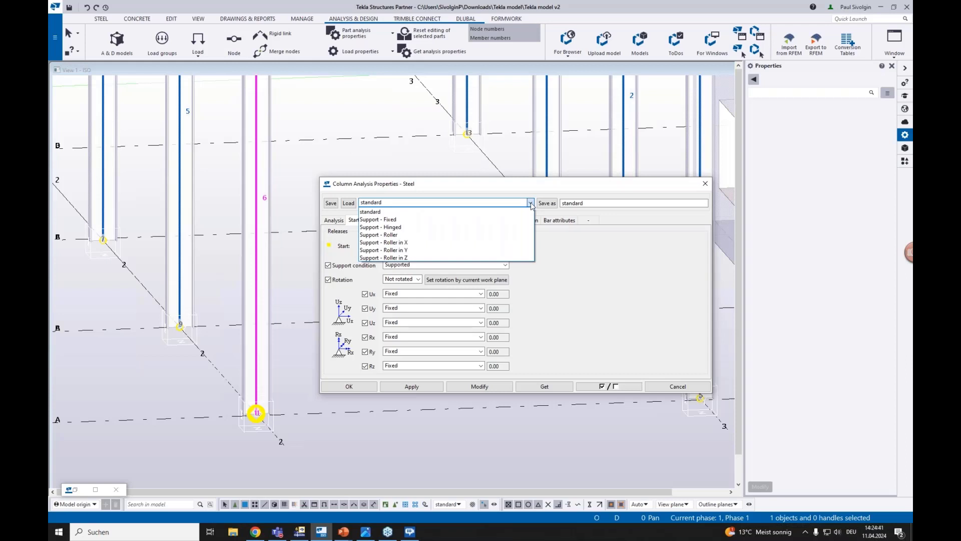
click(531, 205)
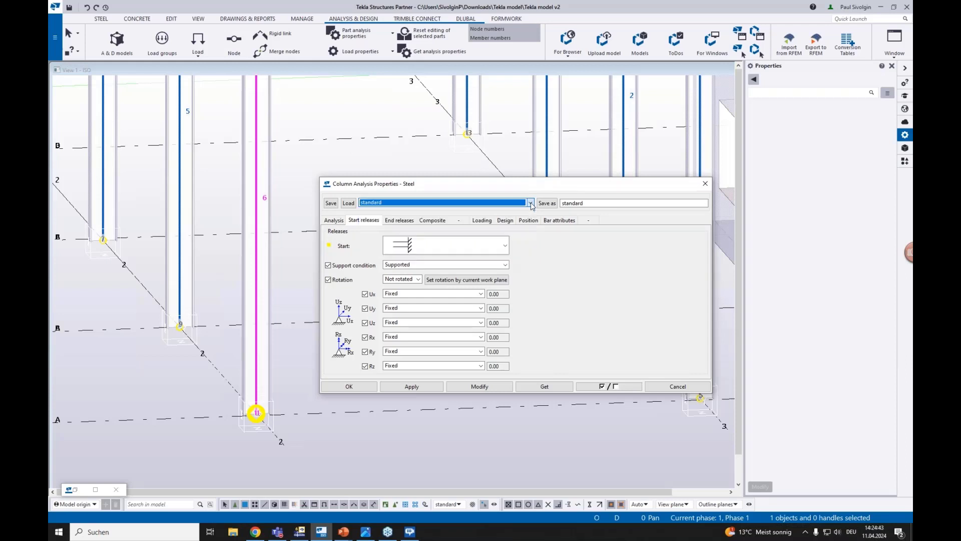
click(531, 205)
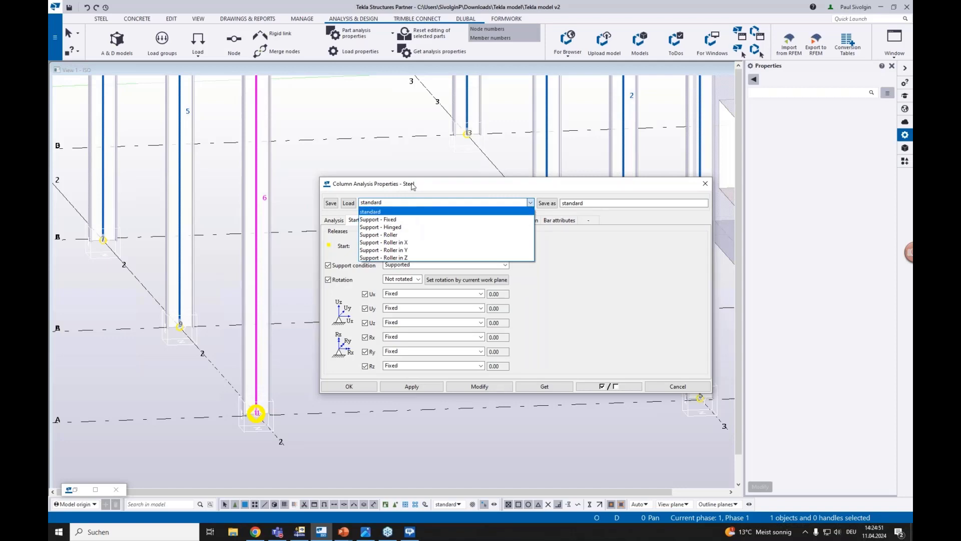
click(434, 180)
drag(423, 184, 430, 175)
click(413, 195)
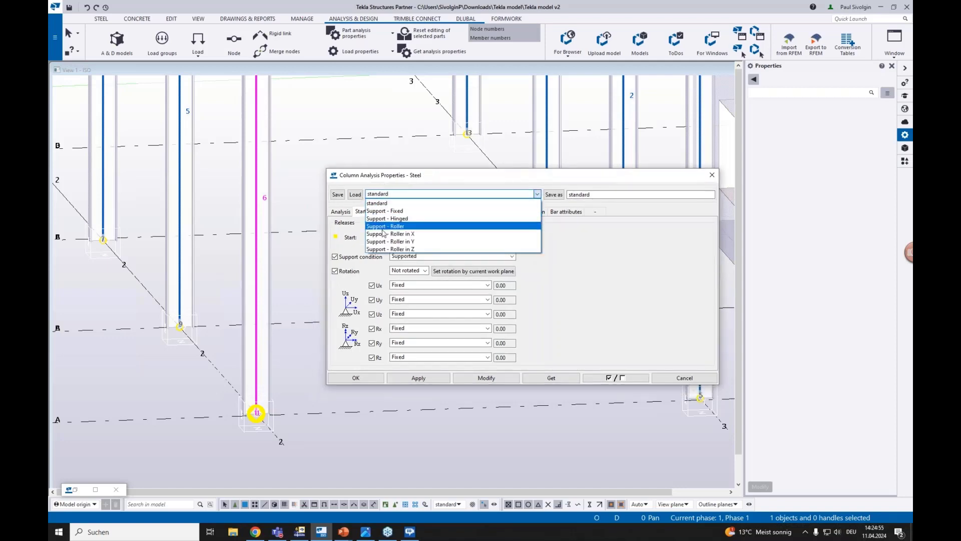
click(397, 219)
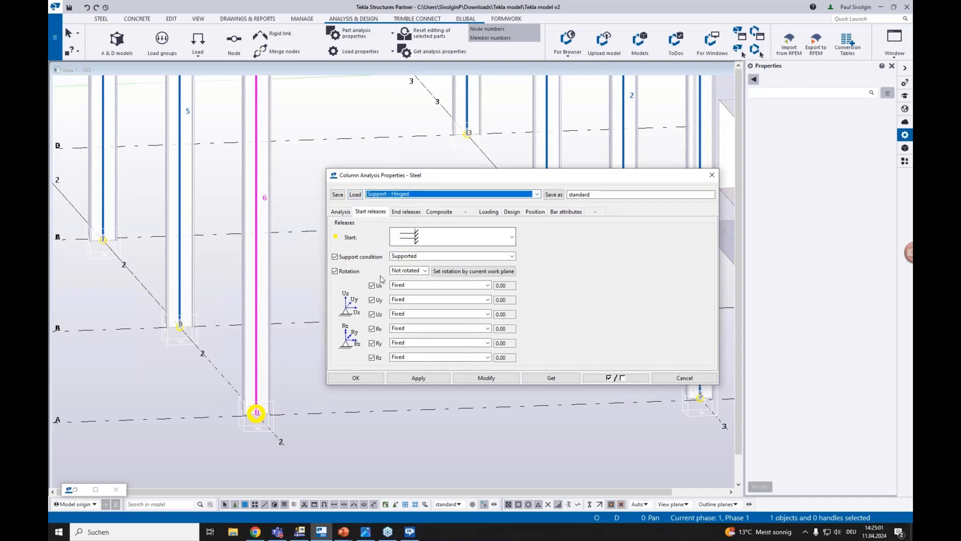
click(355, 195)
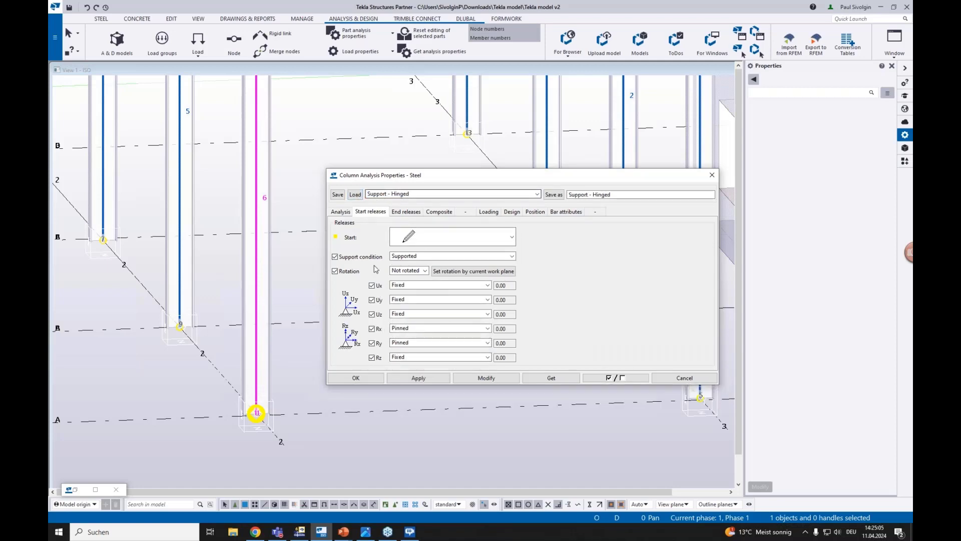
Select all ground-level columns of the steel frame, apply the hinged support settings to them and close the properties
scroll(294, 281, down, 10)
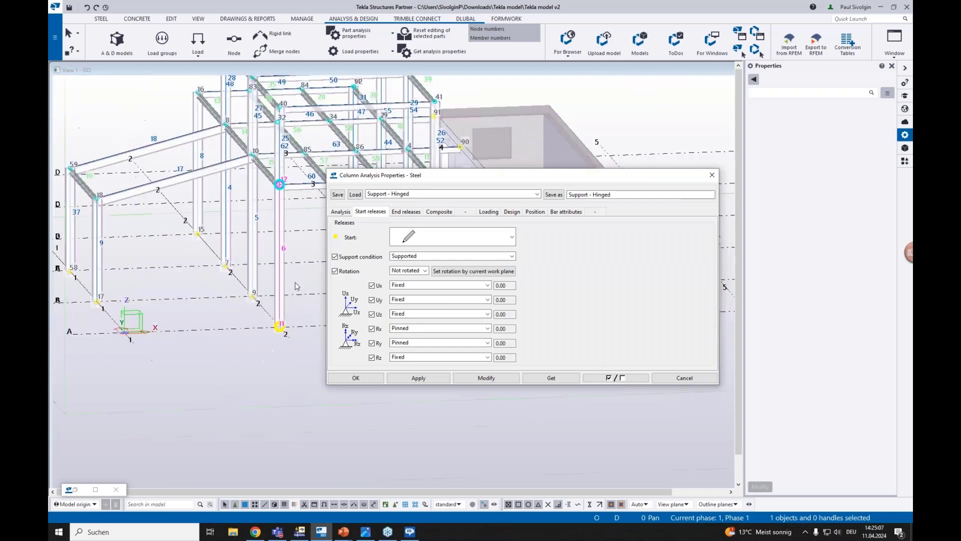
scroll(211, 312, down, 2)
ctrl+middle_drag(222, 310, 227, 295)
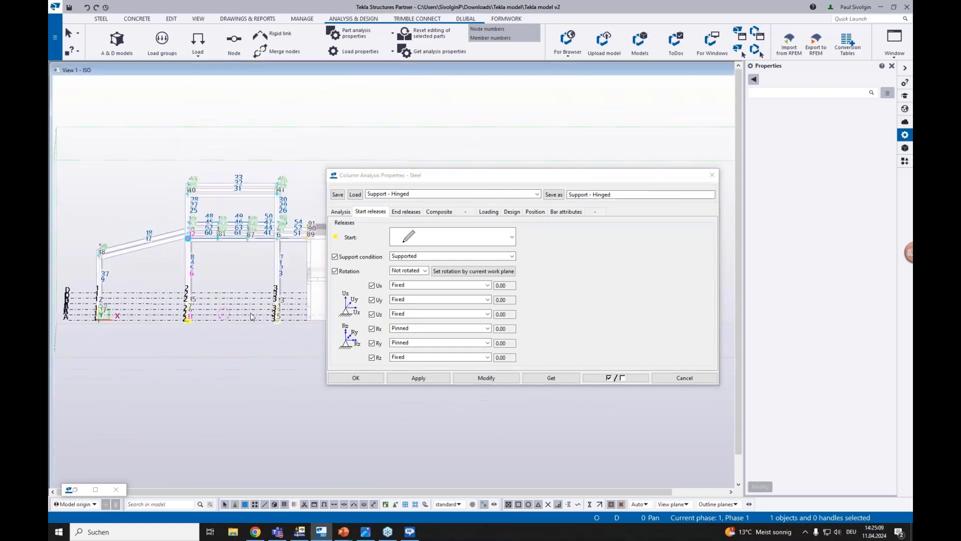
drag(290, 335, 90, 279)
ctrl+middle_drag(147, 281, 173, 293)
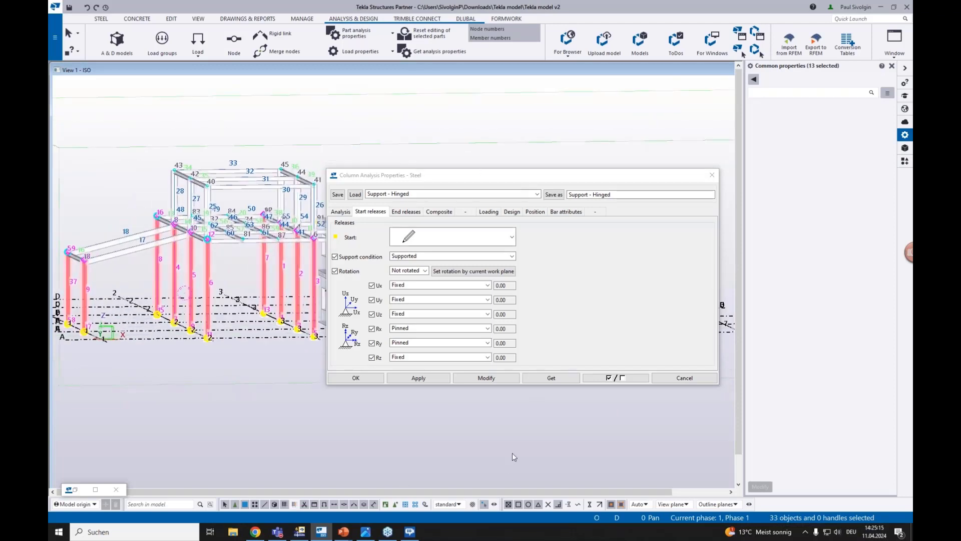
click(488, 379)
scroll(213, 345, up, 3)
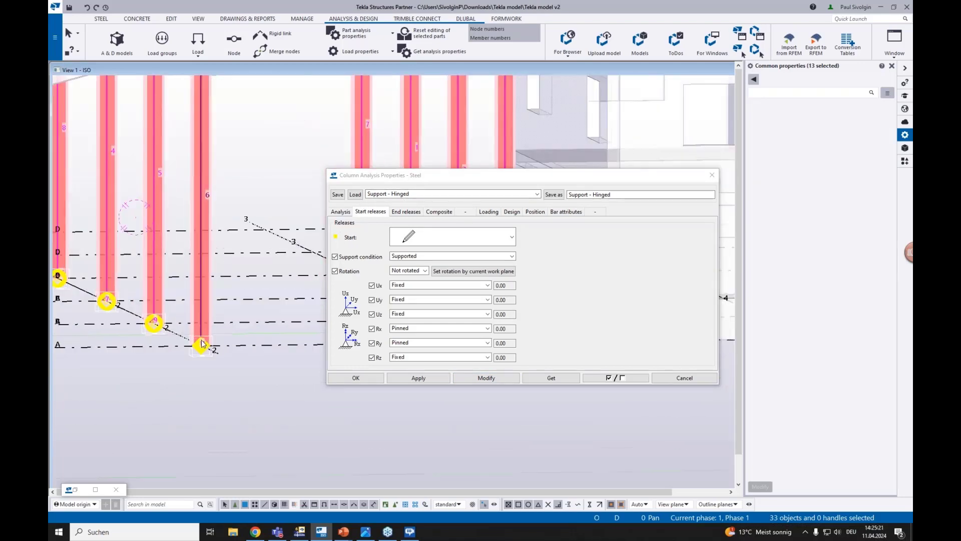
click(488, 379)
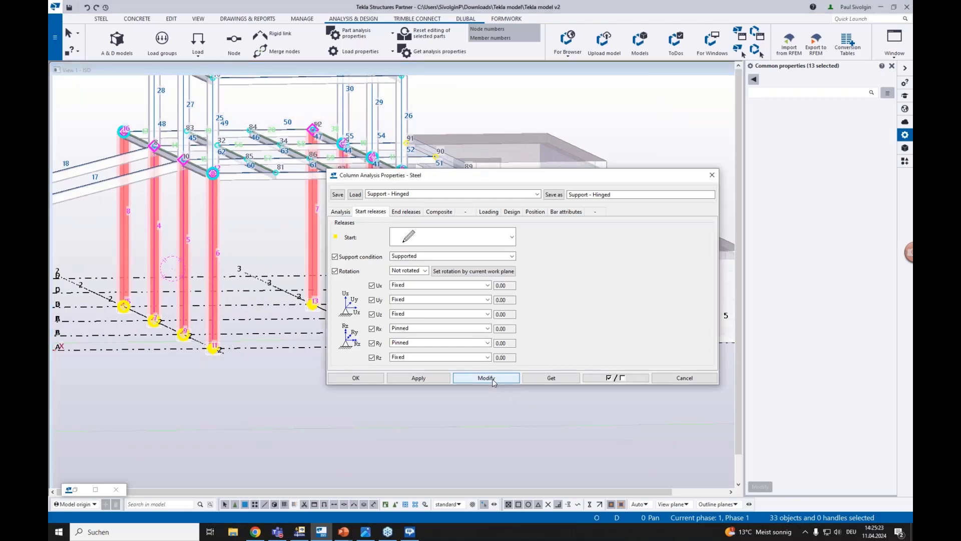
click(350, 378)
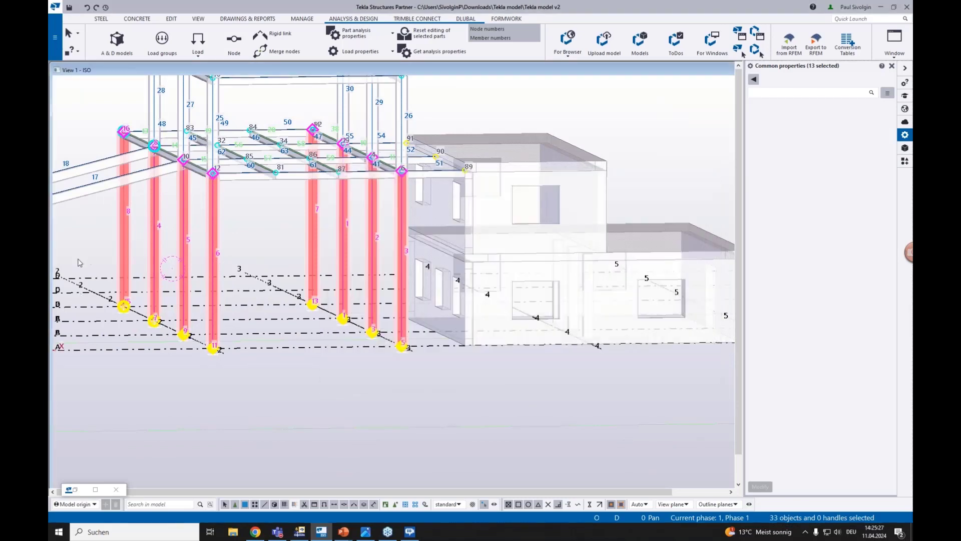
Open the analysis properties of connecting beam 51 and inspect its start releases, keeping the support condition Connected
scroll(429, 155, up, 3)
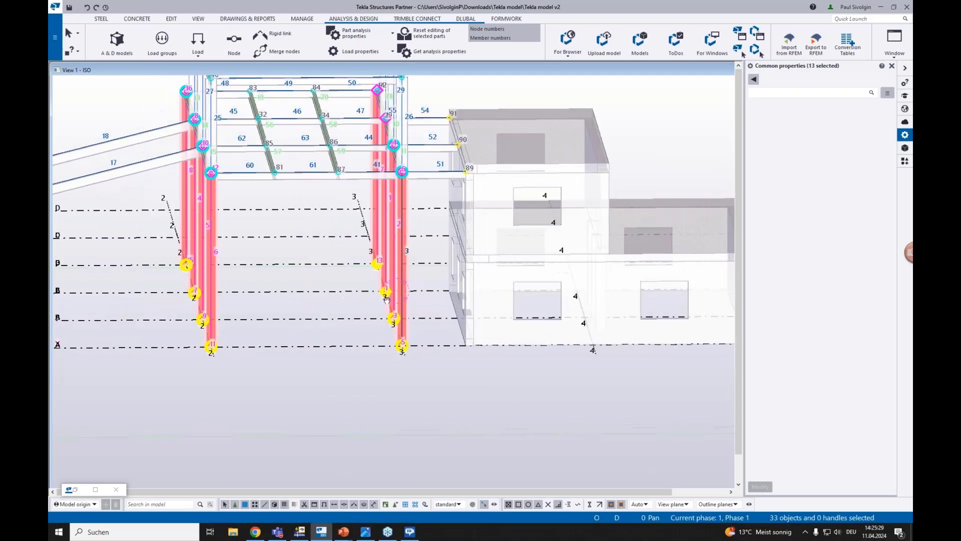
scroll(429, 176, up, 2)
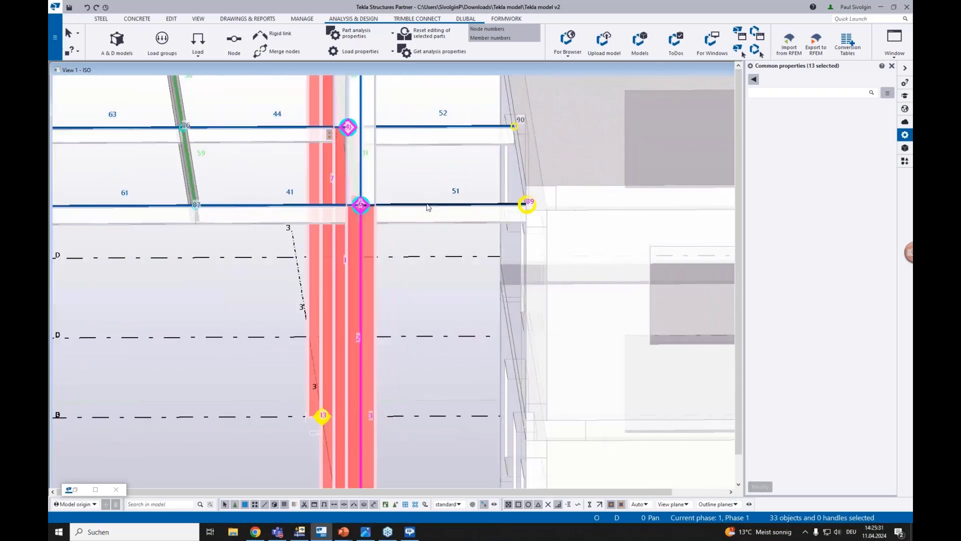
click(430, 206)
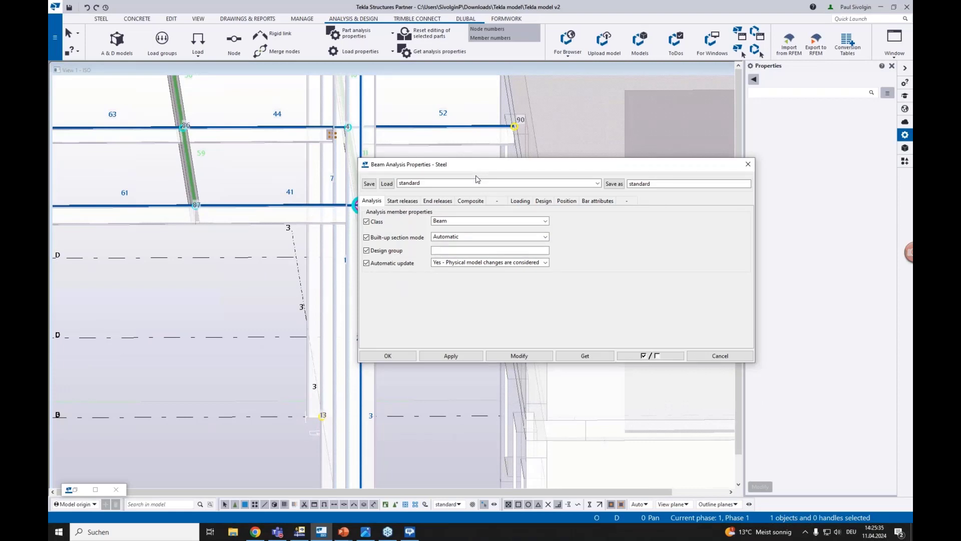
drag(435, 165, 493, 234)
click(470, 273)
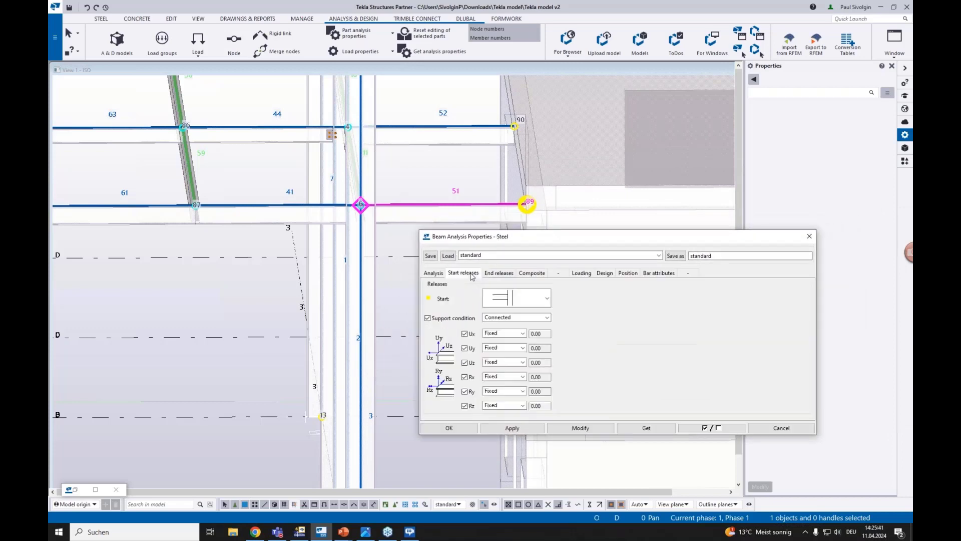
click(423, 275)
click(467, 273)
click(510, 317)
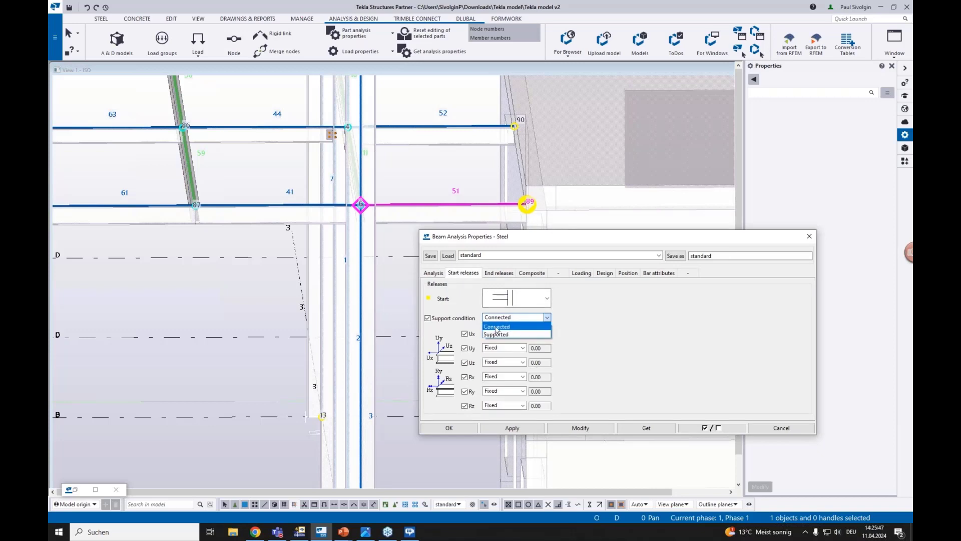
click(496, 327)
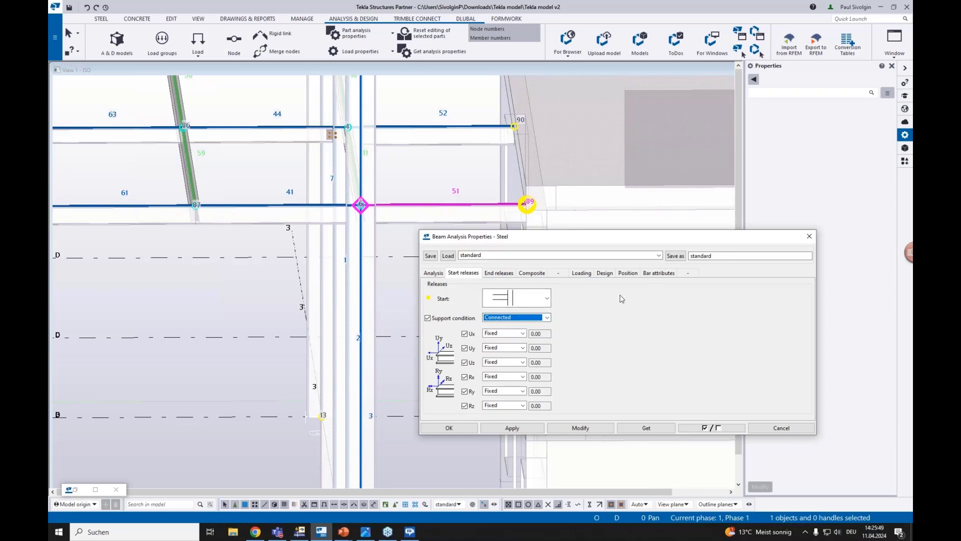
Load the saved Support - Roller in X settings into the beam analysis properties
click(660, 255)
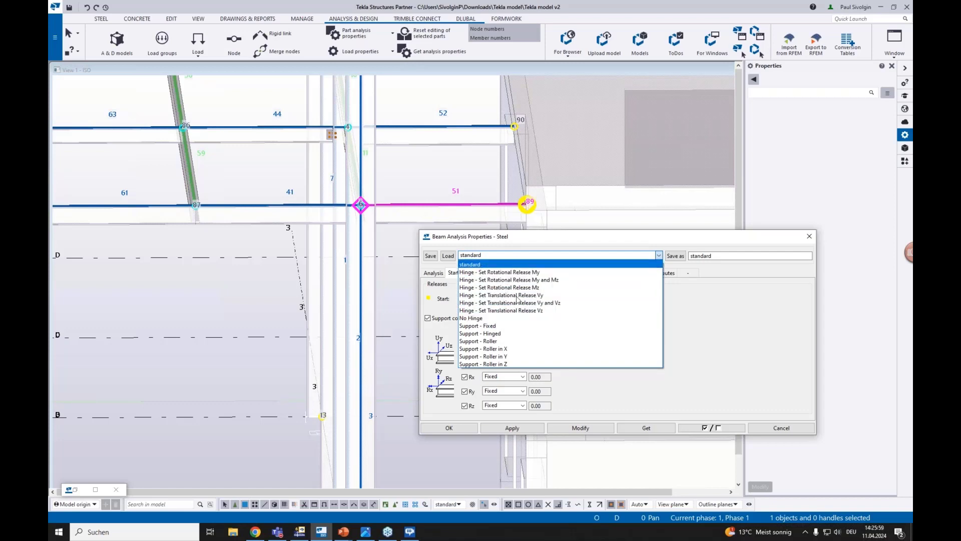
click(492, 241)
drag(491, 242, 563, 254)
scroll(415, 222, down, 3)
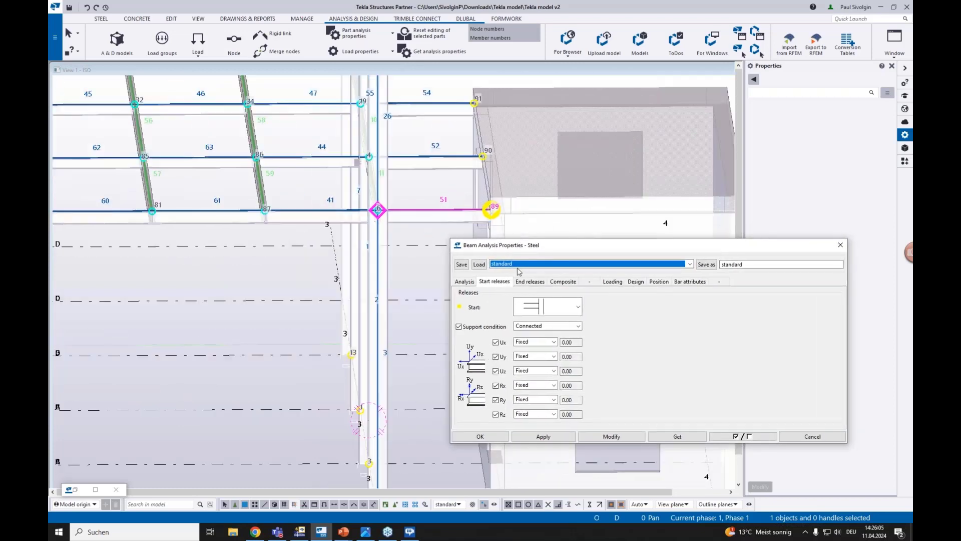
middle_drag(443, 193, 400, 197)
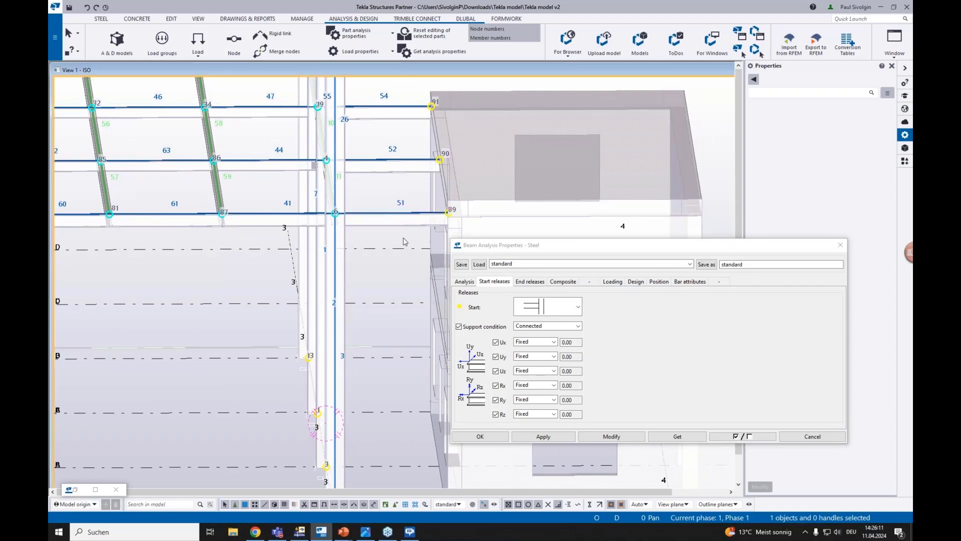
click(506, 266)
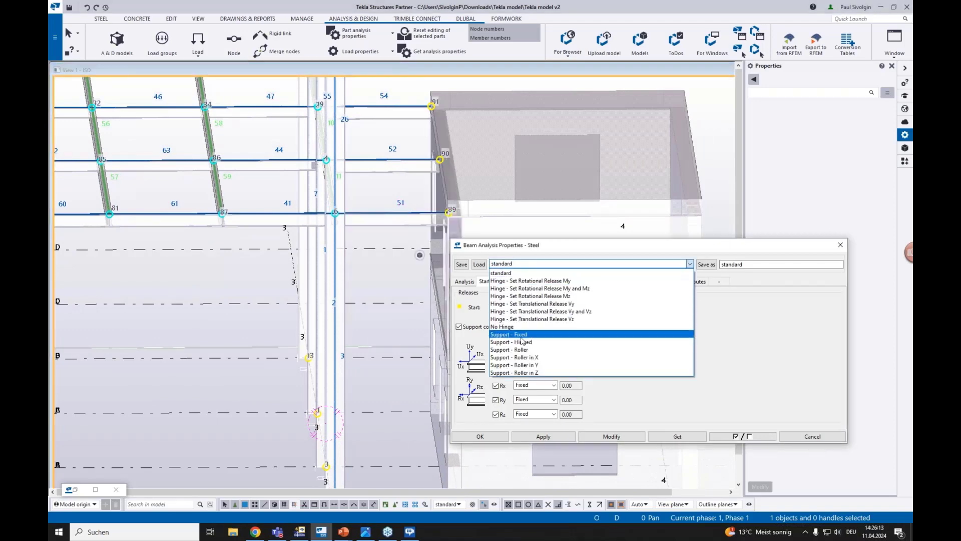
click(524, 356)
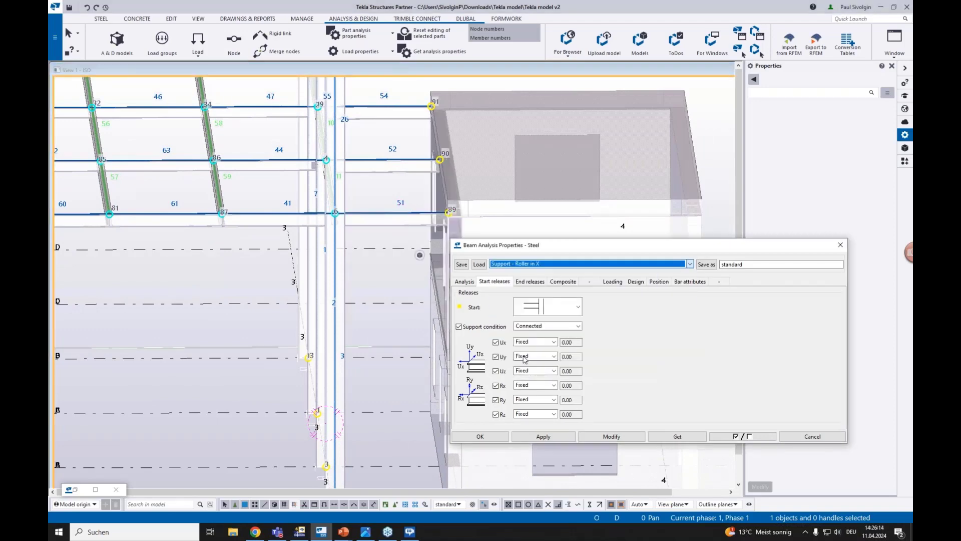
click(479, 265)
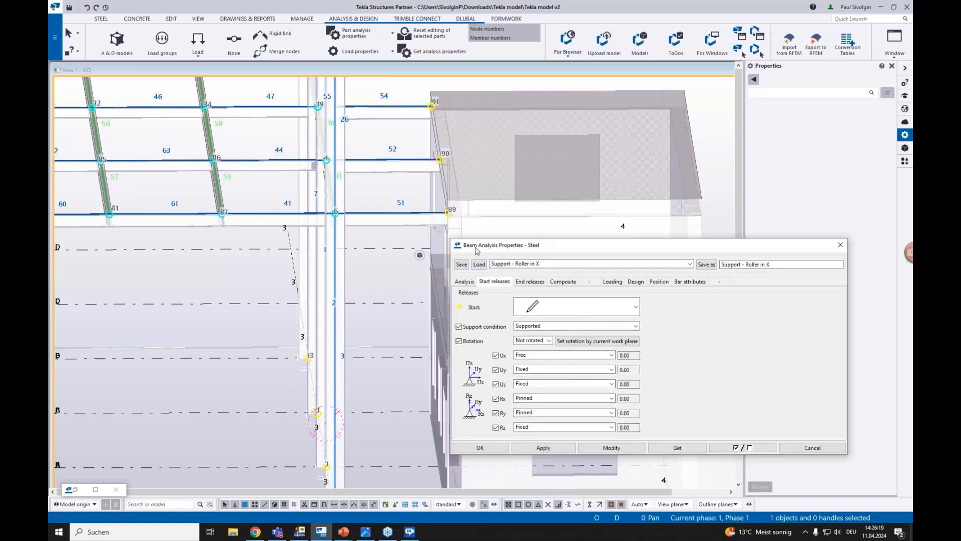
Select connecting beams 51, 52 and 54 beside the building, apply the Roller in X support settings to them and close the properties
middle_drag(402, 244, 387, 282)
drag(402, 278, 361, 127)
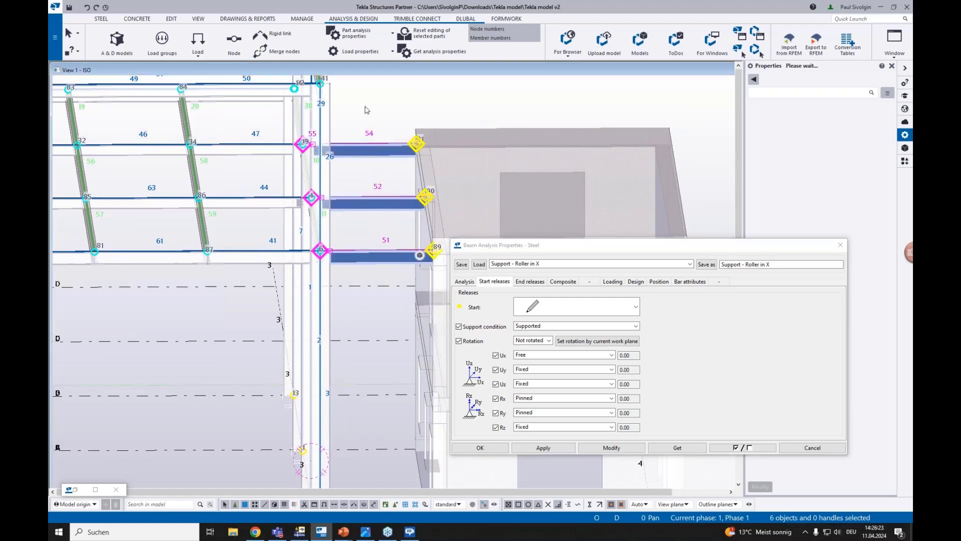
click(611, 451)
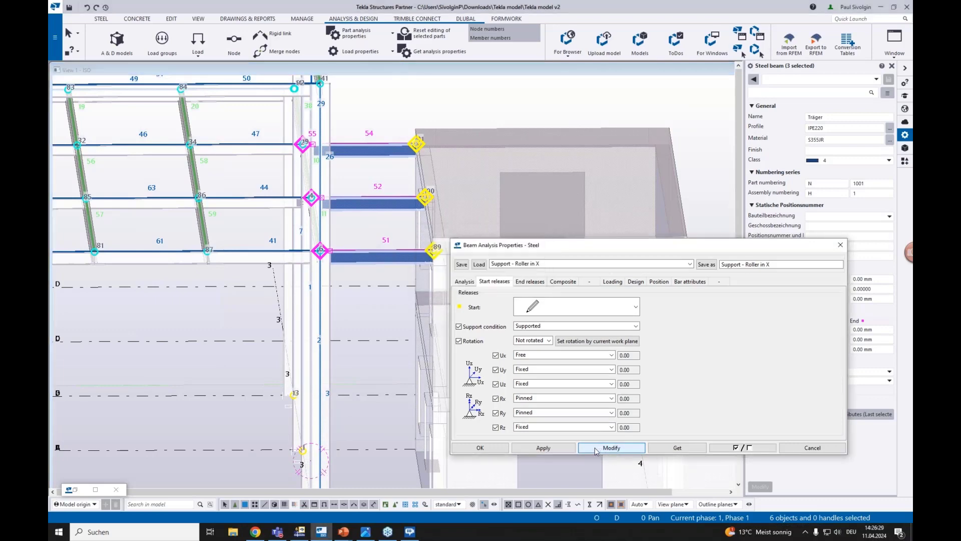
click(547, 449)
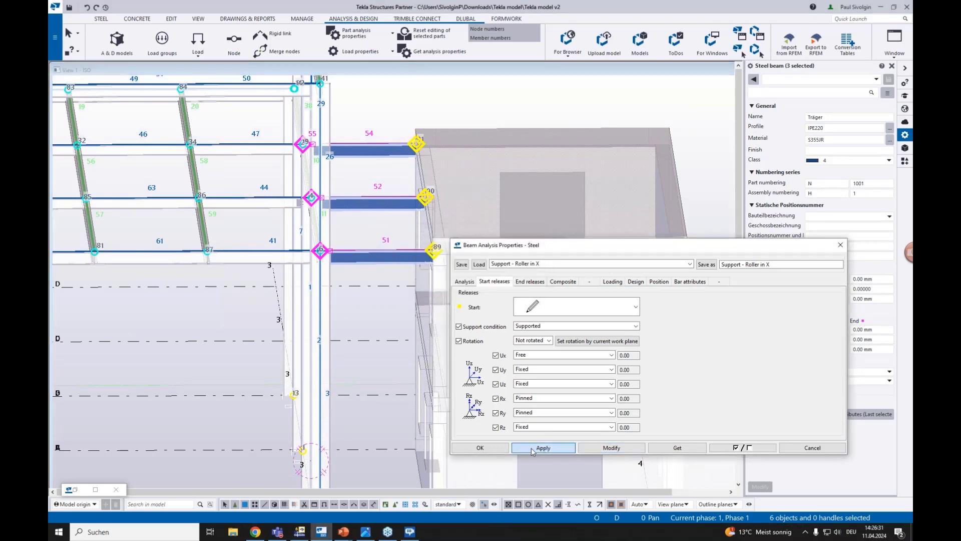
click(492, 446)
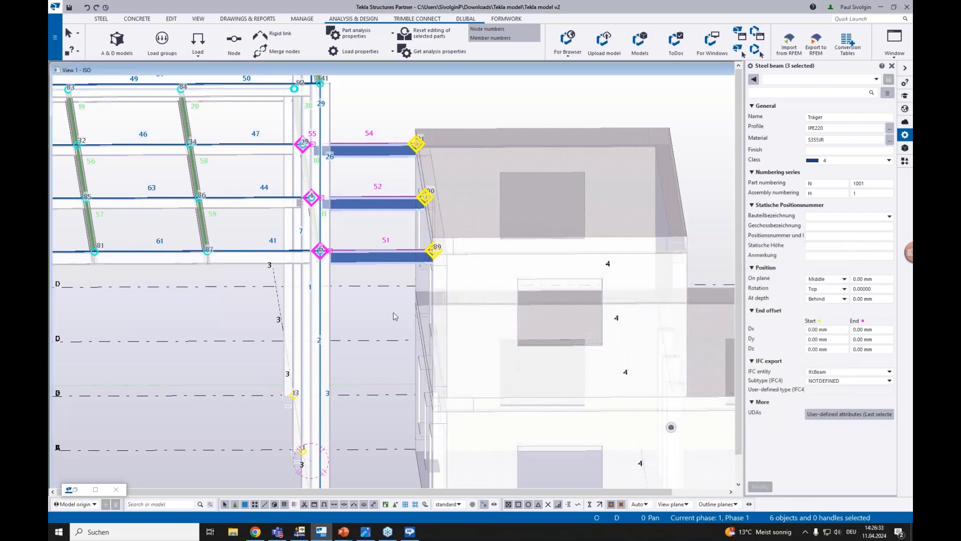
Examine the supports, members and nodes of the steel frame from both sides, including the area around cross beams 60 and 61
click(376, 310)
scroll(375, 310, down, 3)
middle_drag(374, 307, 427, 327)
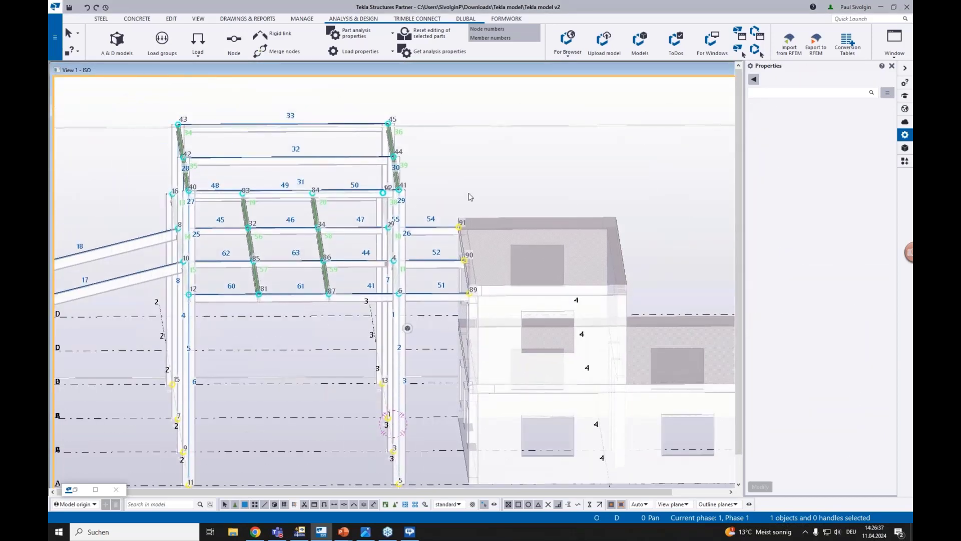
middle_drag(429, 214, 446, 190)
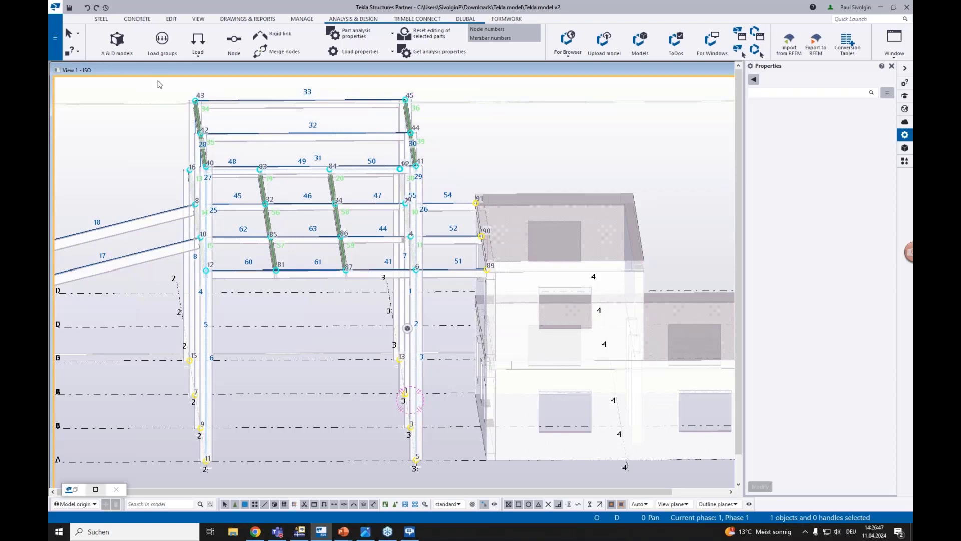
scroll(346, 300, up, 6)
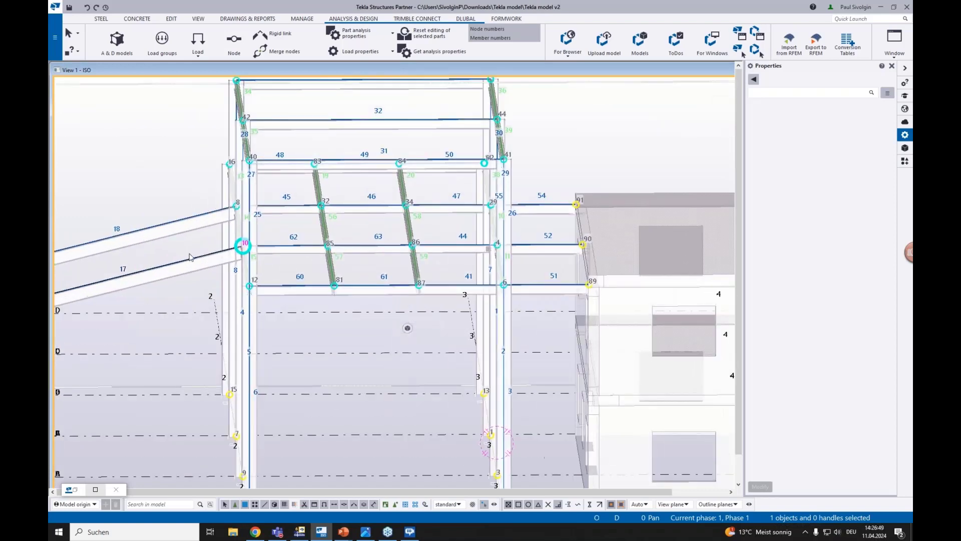
scroll(351, 300, up, 5)
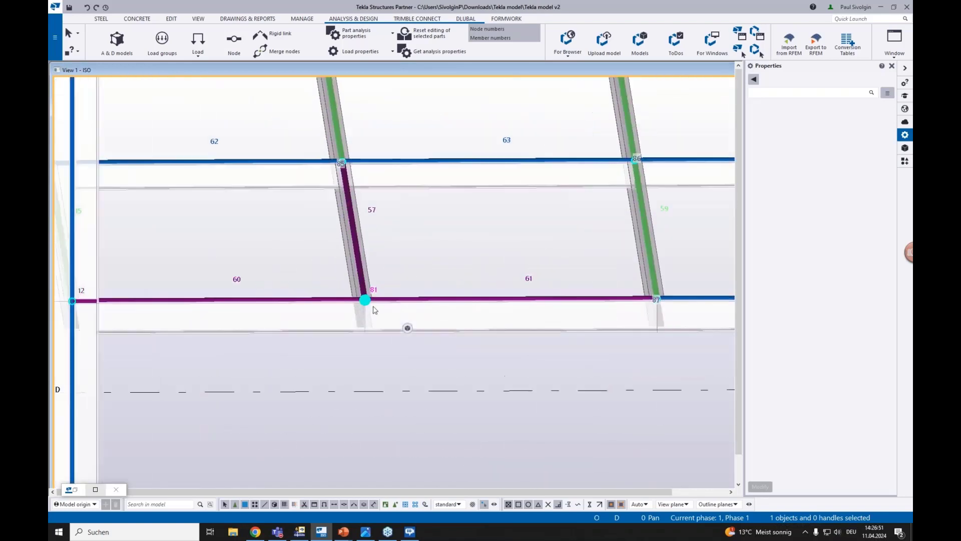
scroll(365, 300, down, 5)
scroll(368, 302, down, 4)
click(351, 301)
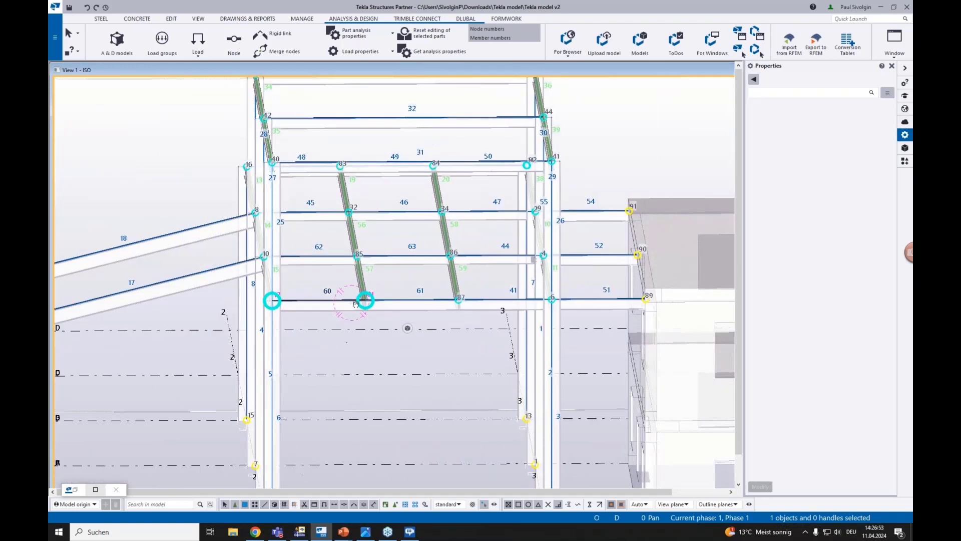
ctrl+middle_drag(351, 303, 668, 317)
middle_drag(389, 295, 572, 172)
ctrl+middle_drag(399, 248, 254, 246)
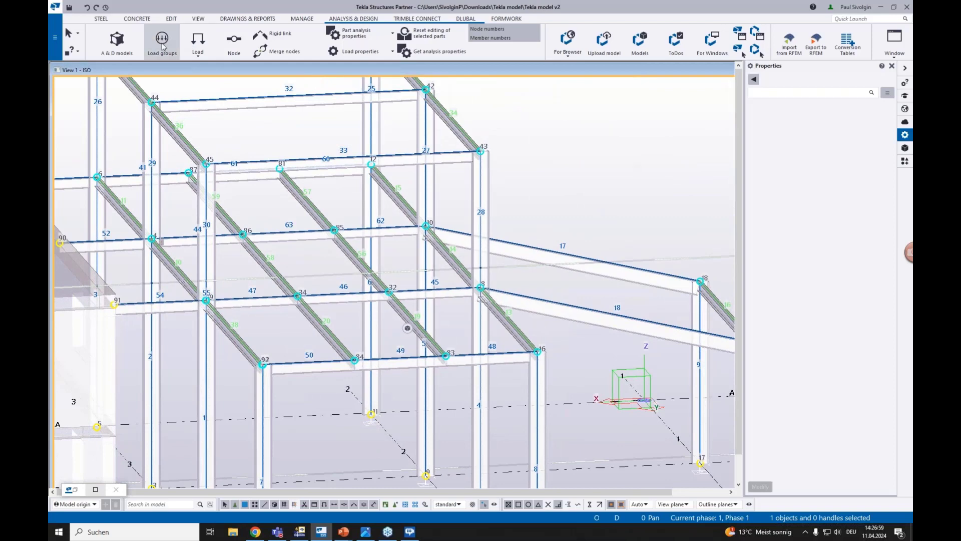
Display the warnings of the Steel analysis model and open their detailed report, clearing the other dialogs out of the way
click(118, 45)
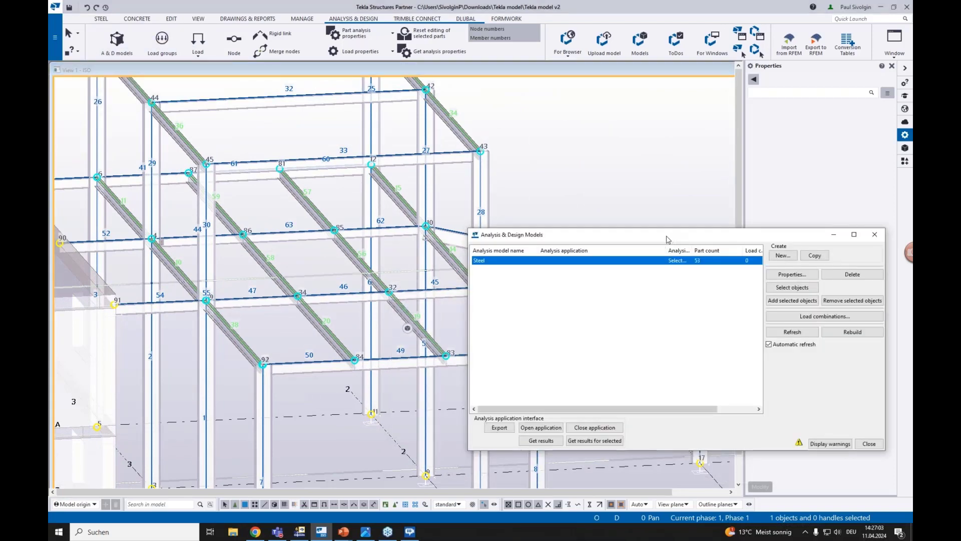
drag(666, 240, 627, 98)
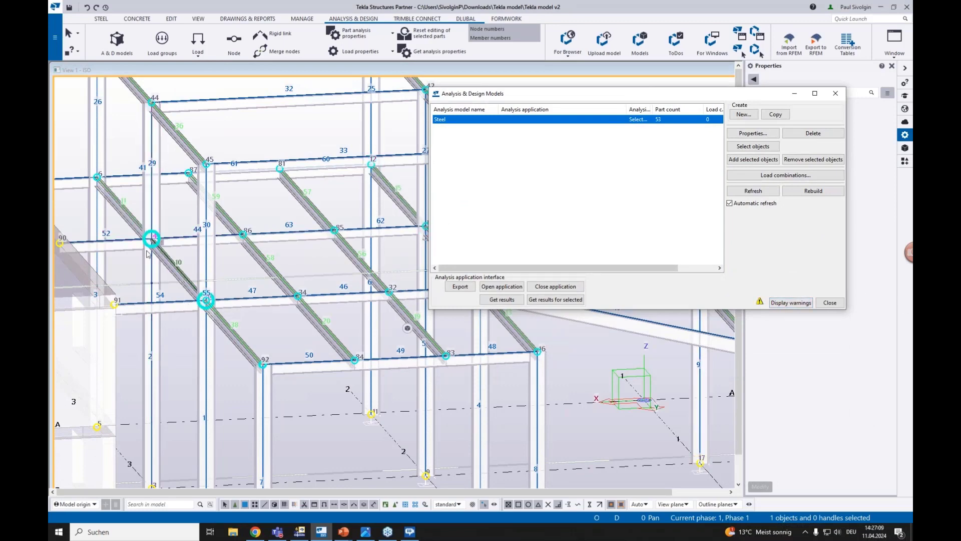
scroll(131, 279, up, 3)
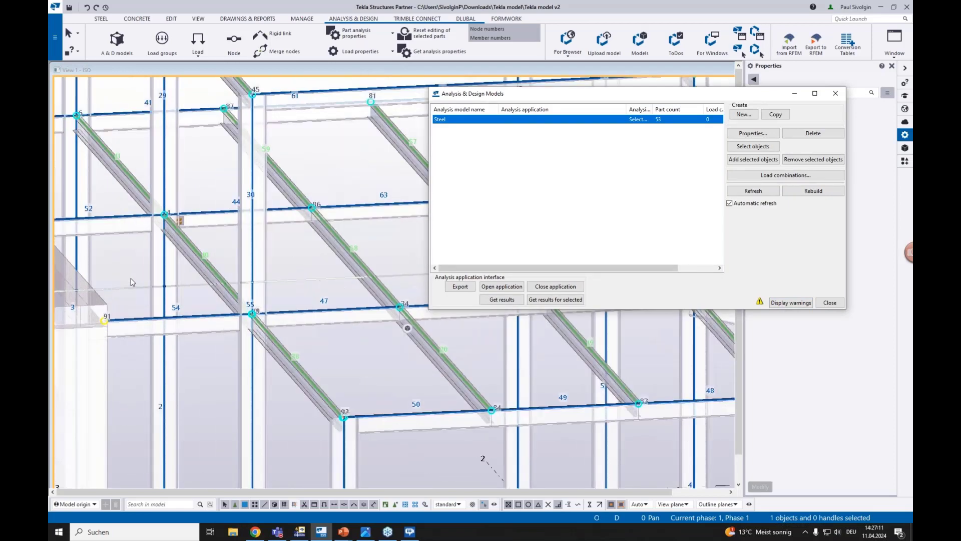
click(791, 303)
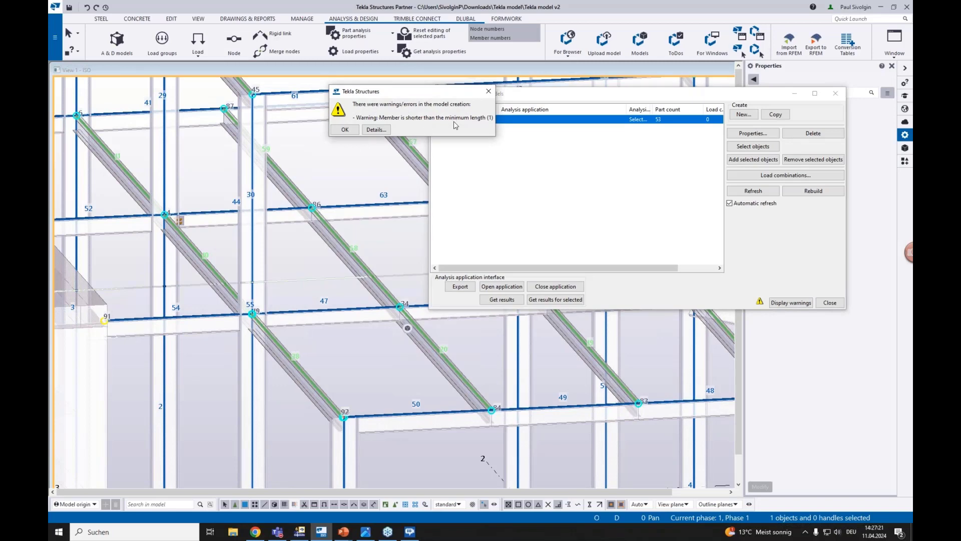
click(384, 132)
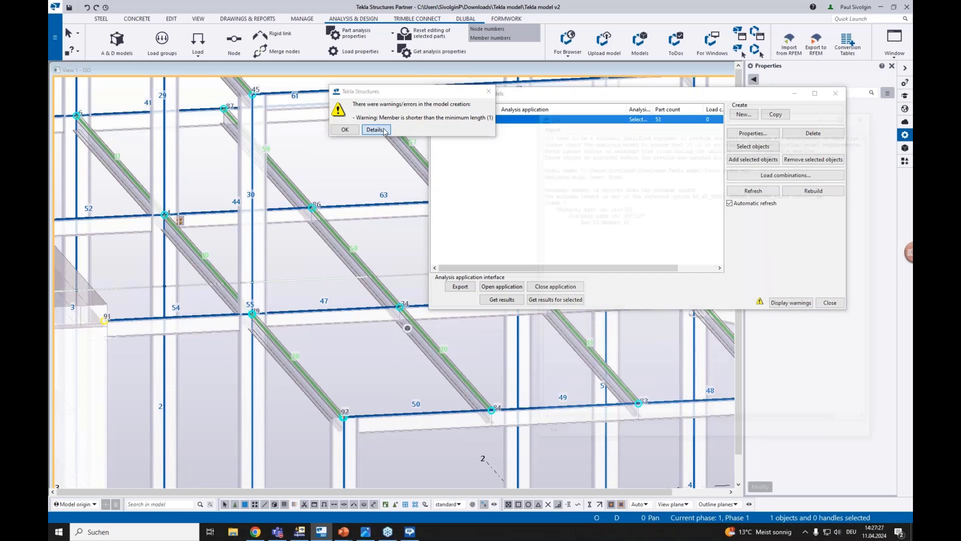
click(795, 94)
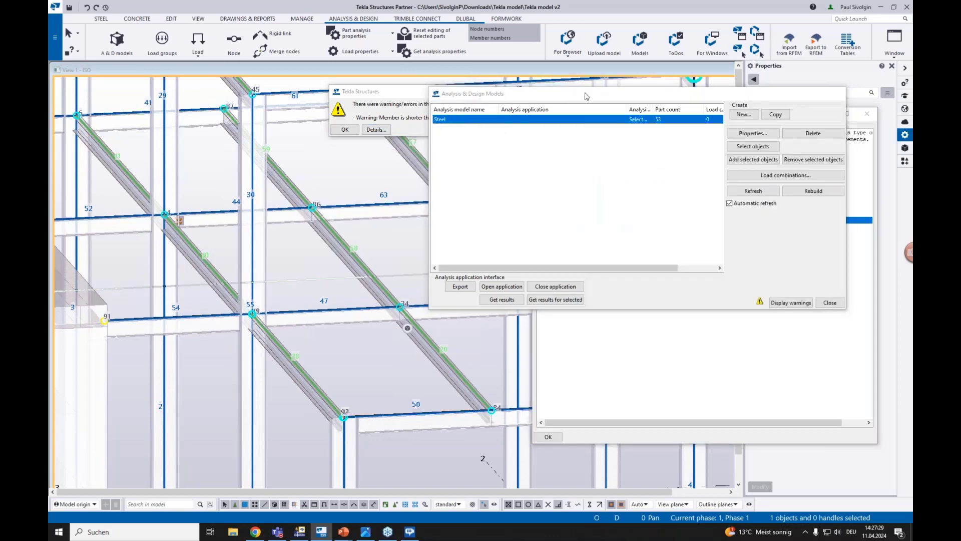
click(345, 130)
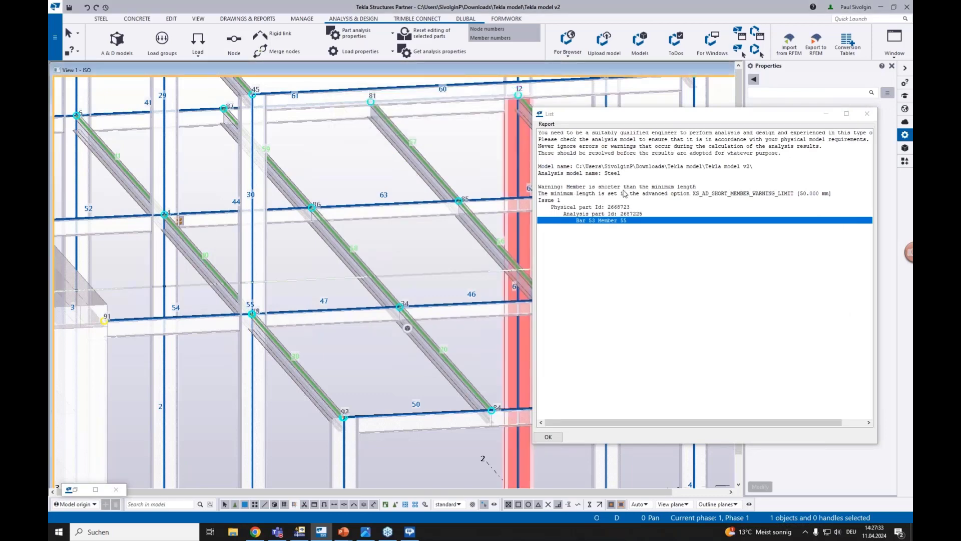
Select the analysis part listed under Issue 1 of the short-member warning and zoom the model view to it
click(588, 214)
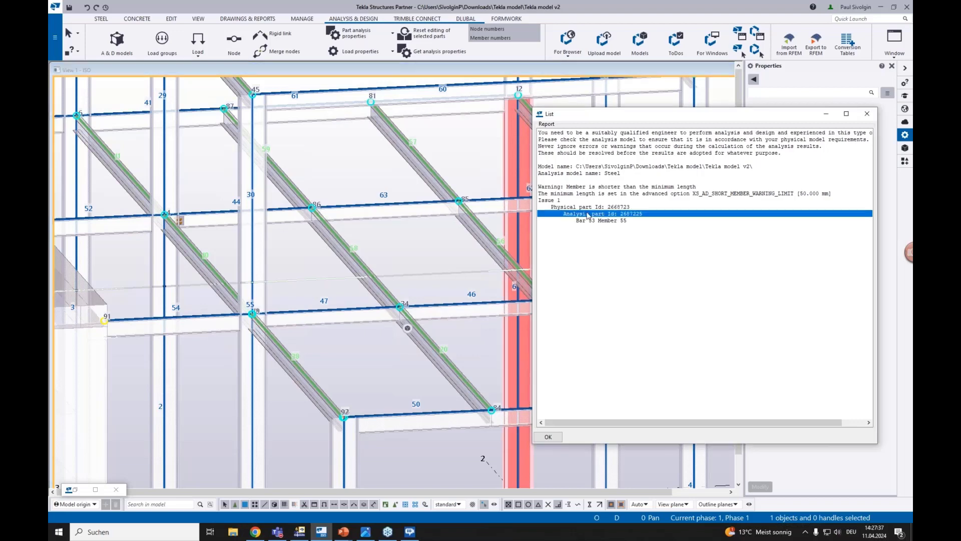
scroll(395, 239, down, 4)
scroll(396, 240, up, 2)
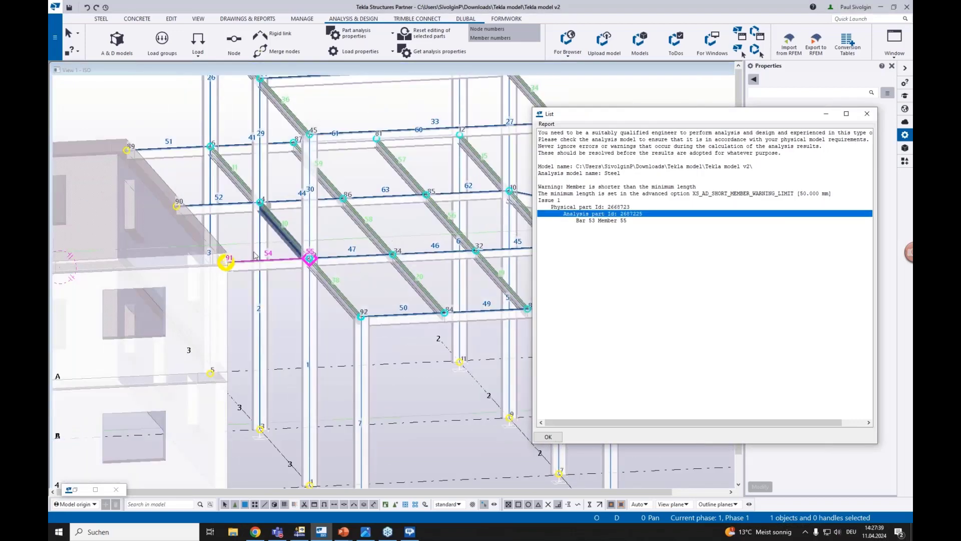
click(337, 232)
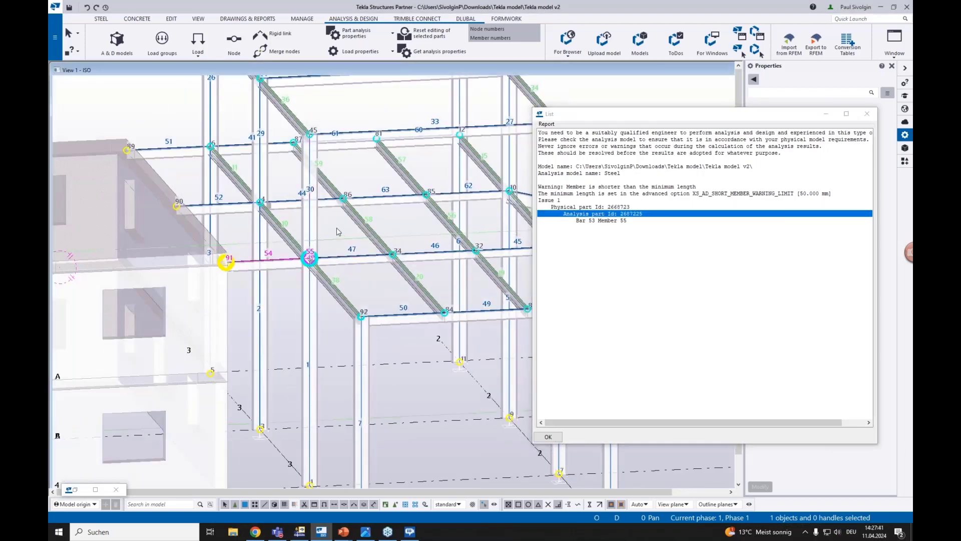
click(573, 215)
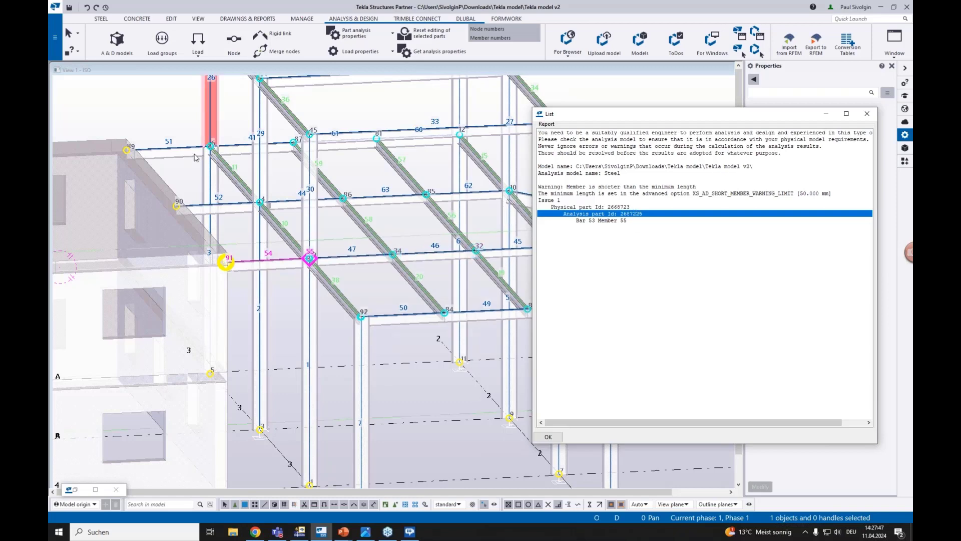
scroll(370, 236, down, 1)
scroll(370, 236, down, 1)
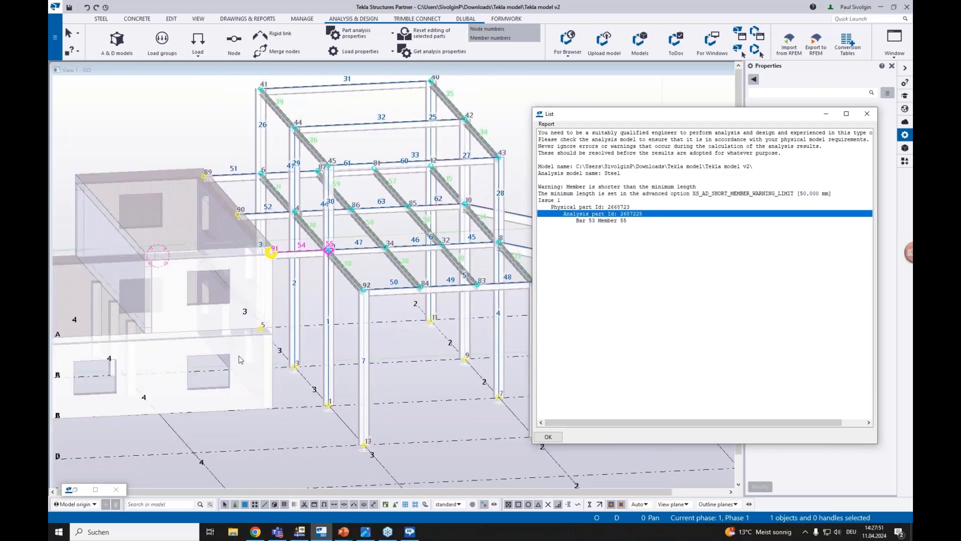
right_click(579, 218)
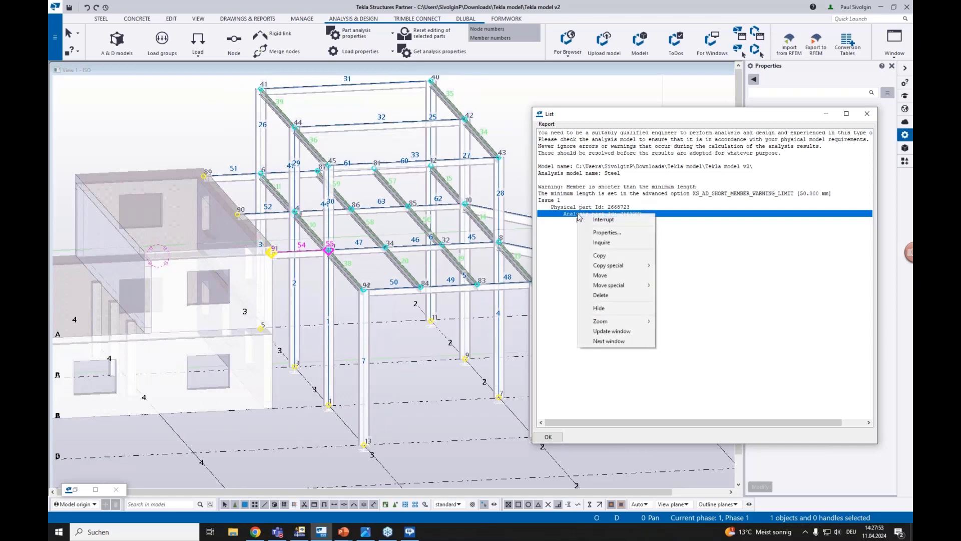
mouse_move(643, 324)
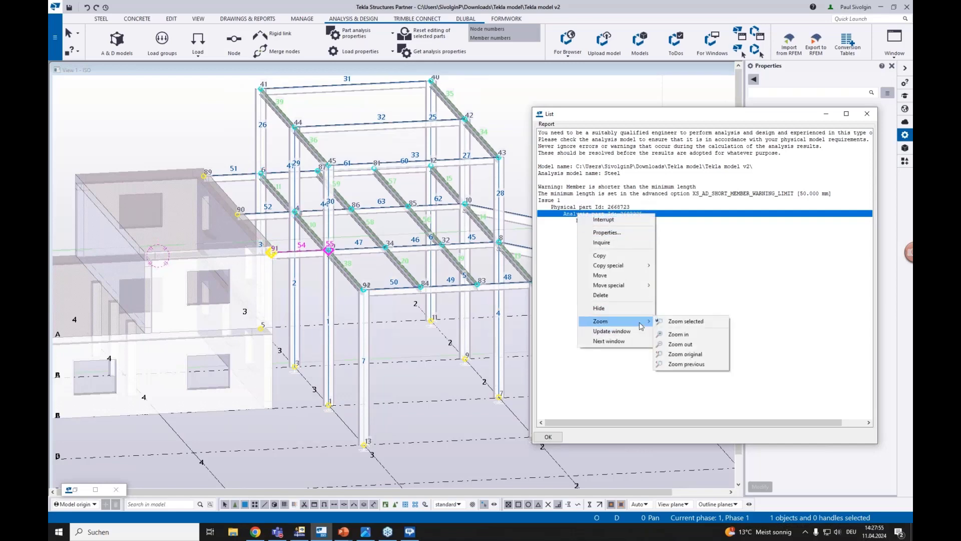
click(674, 323)
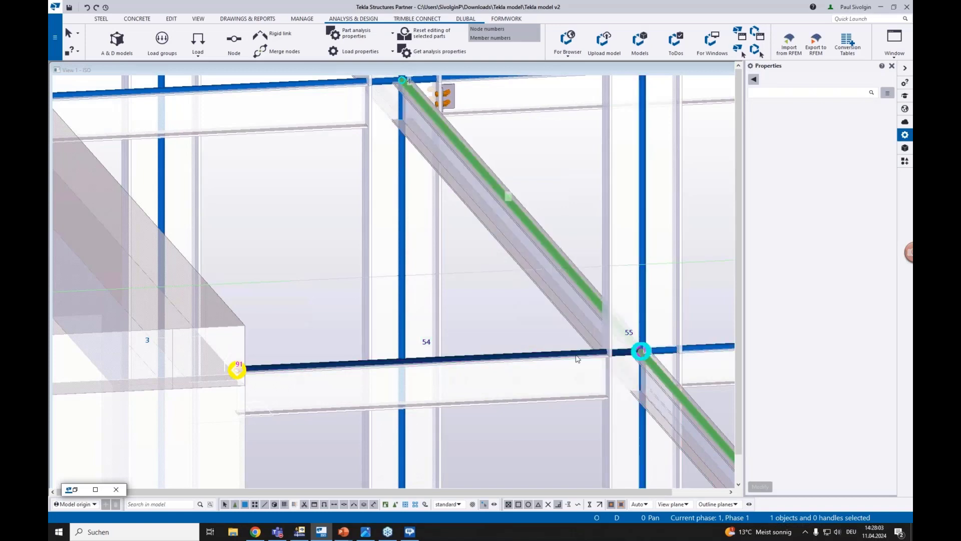
Inspect the closely spaced nodes at the end of short member 55 and display the surrounding parts as wireframe
scroll(645, 348, up, 6)
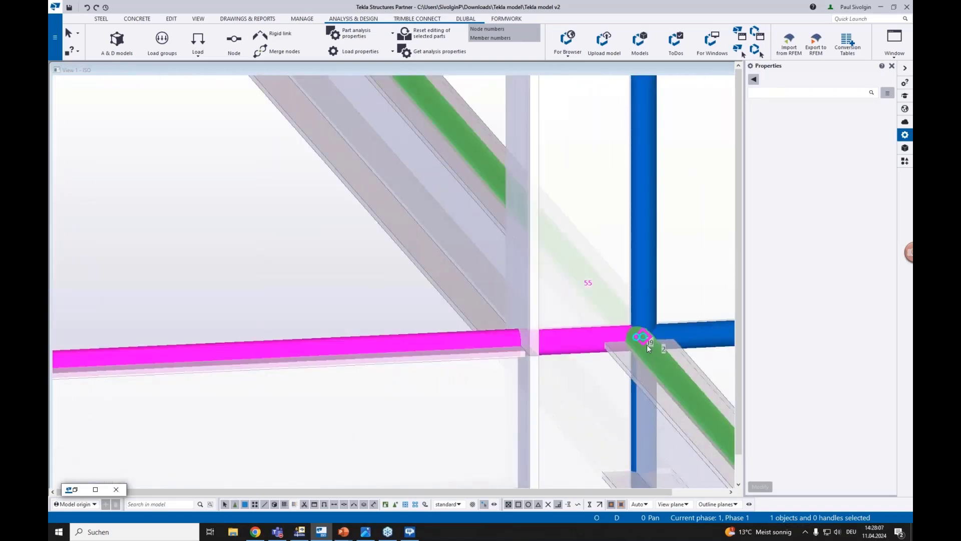
click(647, 343)
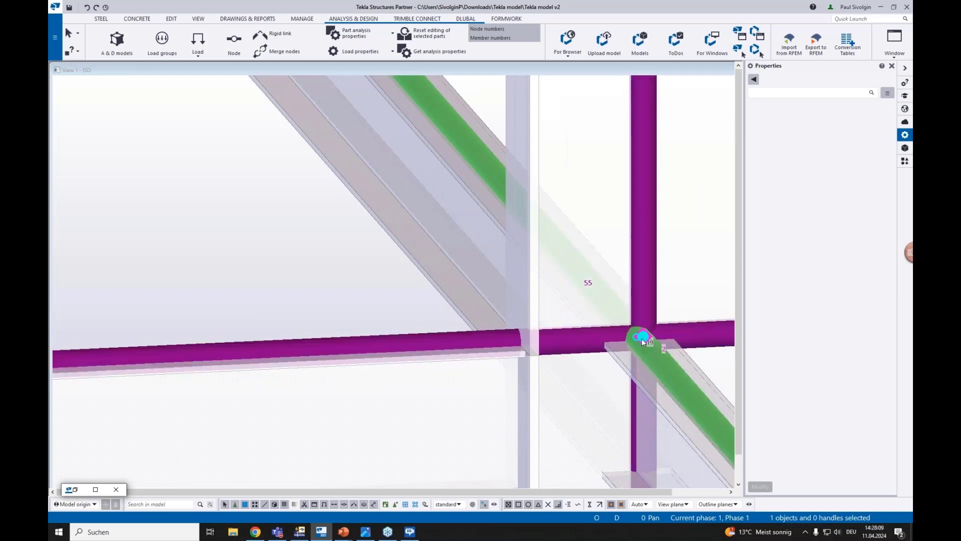
middle_drag(639, 338, 480, 286)
scroll(478, 289, up, 2)
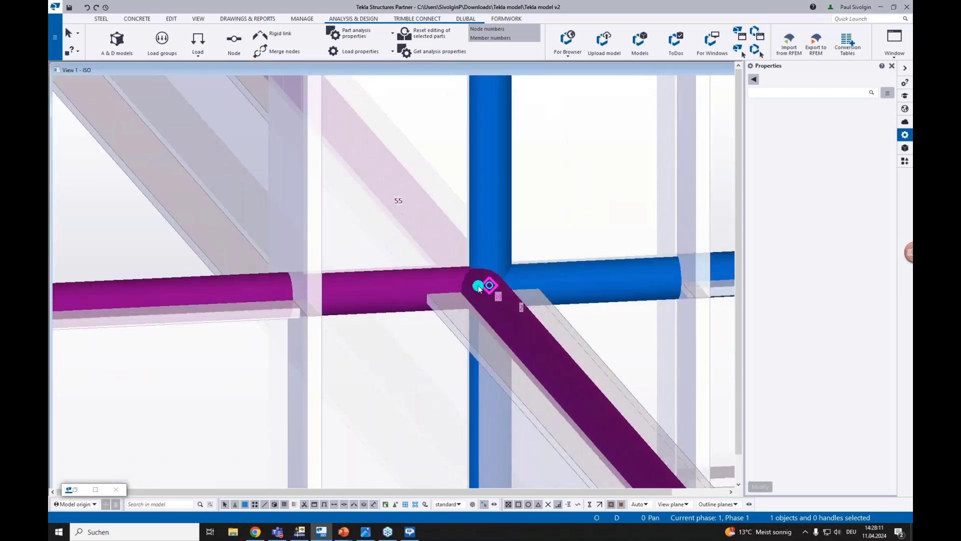
scroll(480, 287, up, 2)
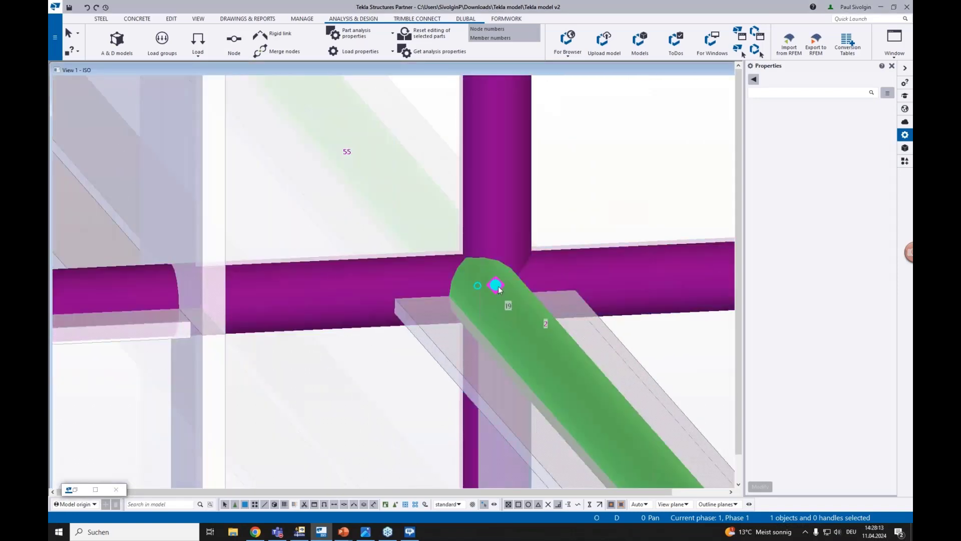
scroll(497, 286, down, 2)
key(ctrl+1)
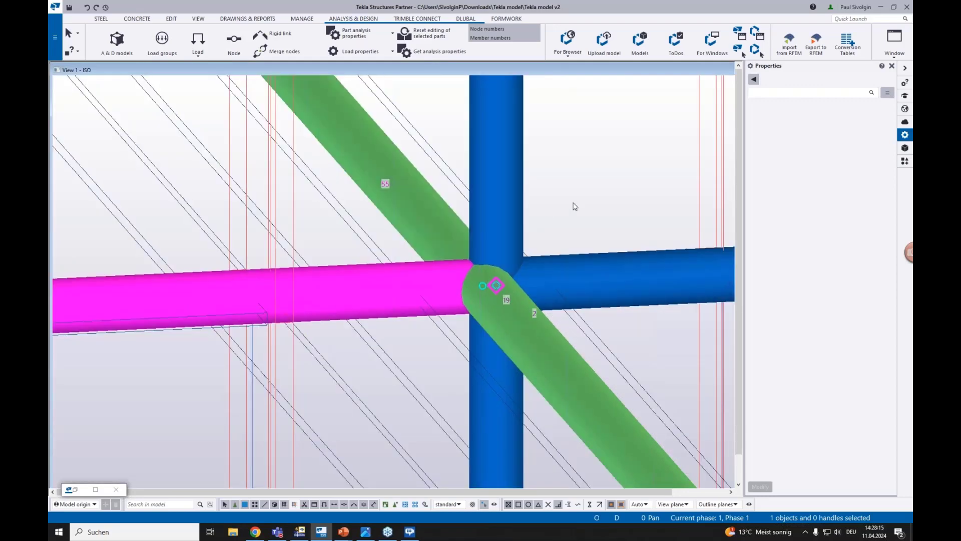
Select the two neighbouring nodes at member 55 and the members around them to examine which members meet at each node
click(497, 284)
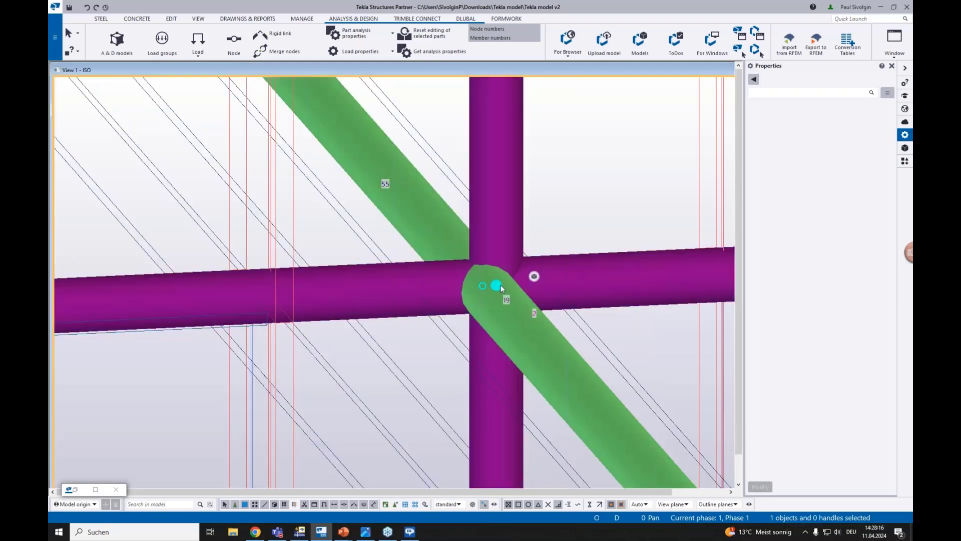
ctrl+click(506, 245)
ctrl+click(412, 292)
ctrl+click(523, 305)
ctrl+click(493, 368)
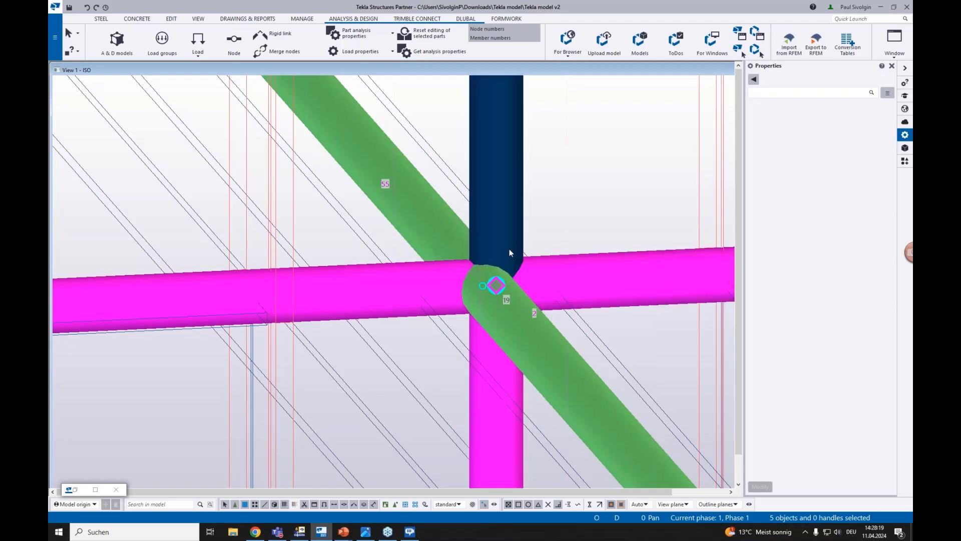
click(479, 289)
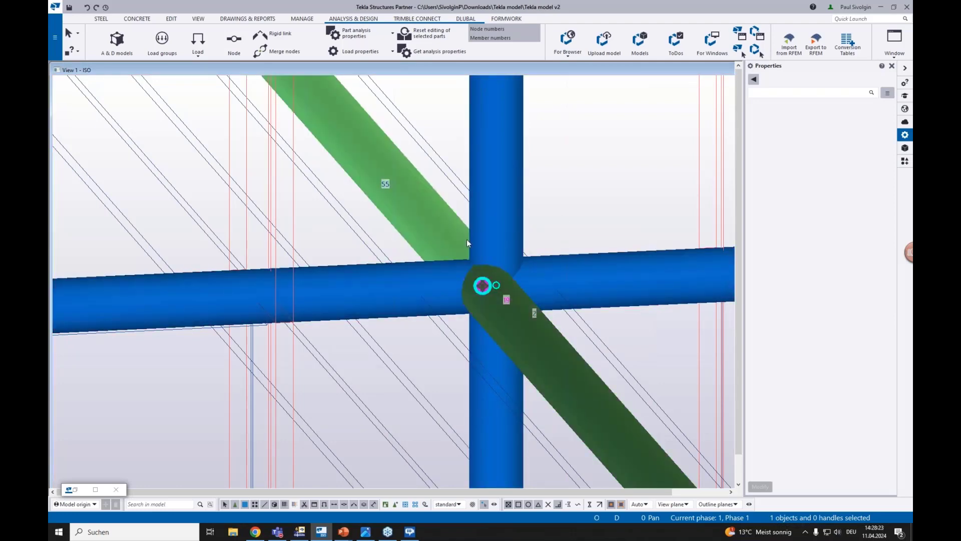
ctrl+click(496, 283)
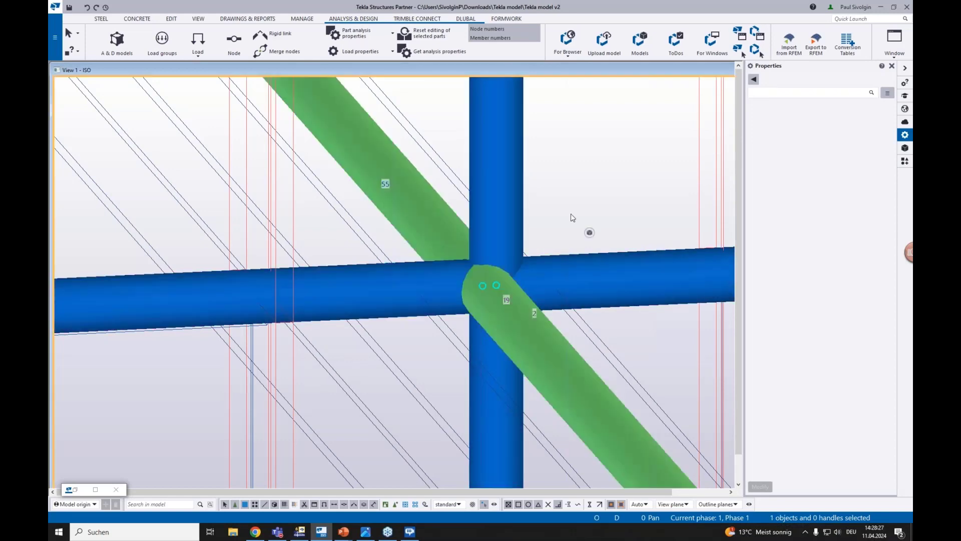
scroll(572, 217, down, 4)
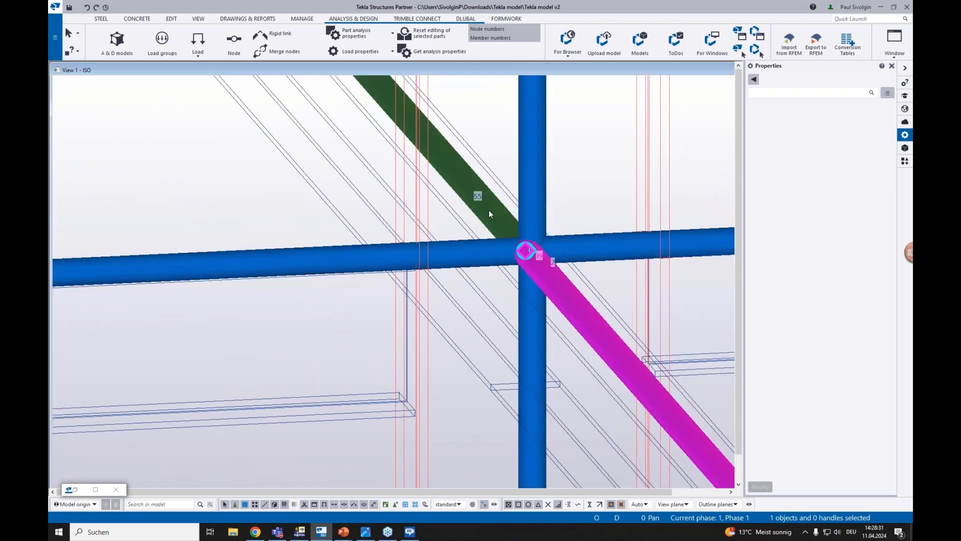
Add the upper diagonal and the column below to the selection, and examine the short member between the two nodes at the diagonal's lower end
ctrl+click(490, 210)
scroll(545, 274, down, 1)
scroll(544, 274, down, 3)
middle_drag(544, 273, 436, 173)
scroll(440, 209, down, 2)
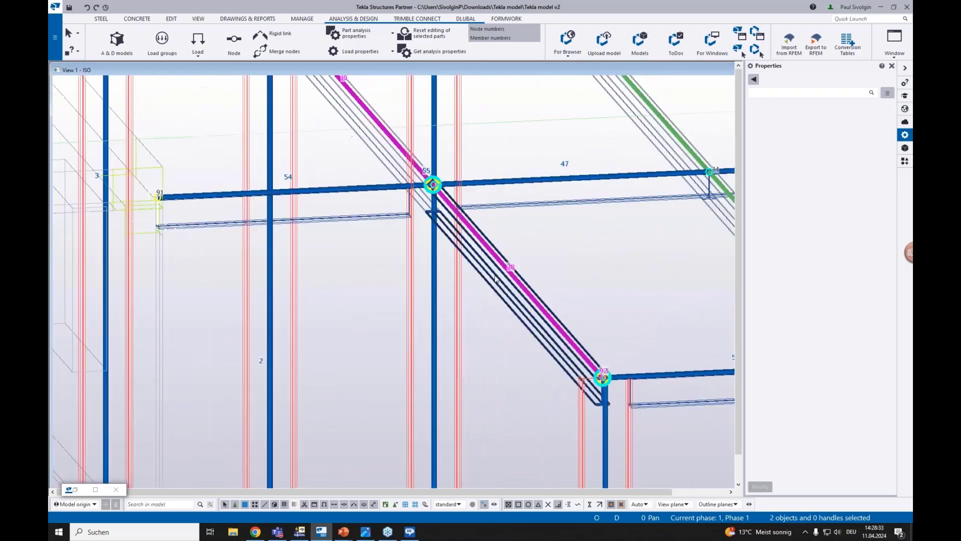
middle_drag(495, 276, 440, 218)
scroll(548, 322, up, 5)
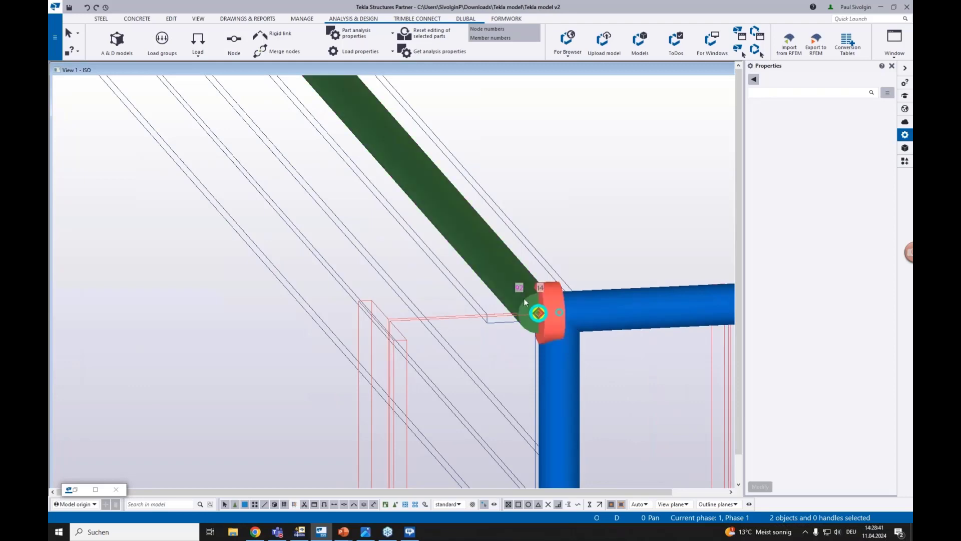
scroll(529, 325, down, 3)
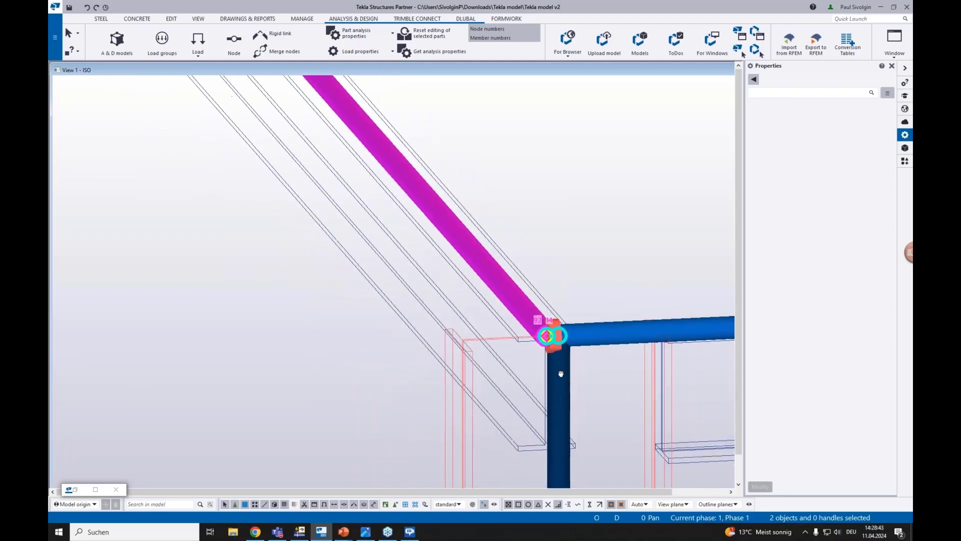
middle_drag(560, 356, 559, 357)
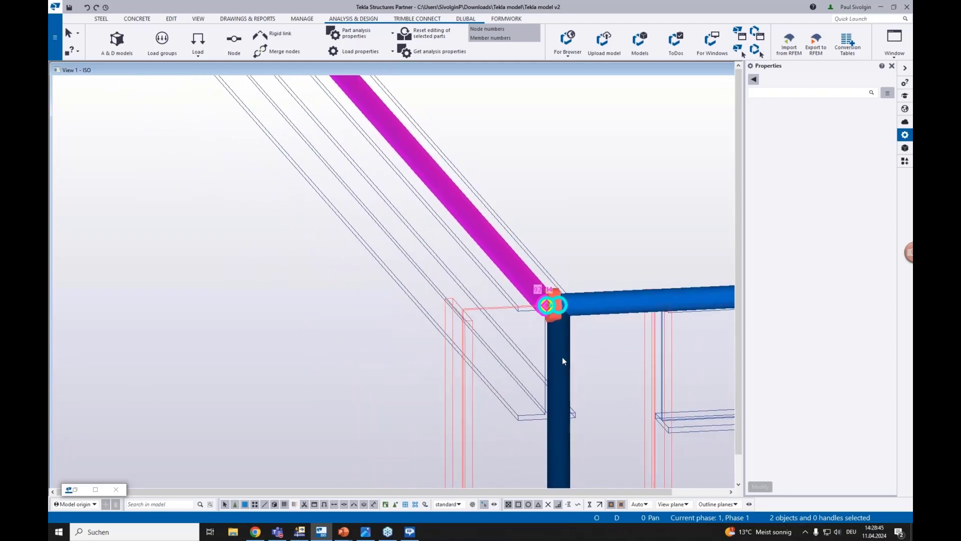
shift+click(560, 366)
scroll(562, 323, up, 3)
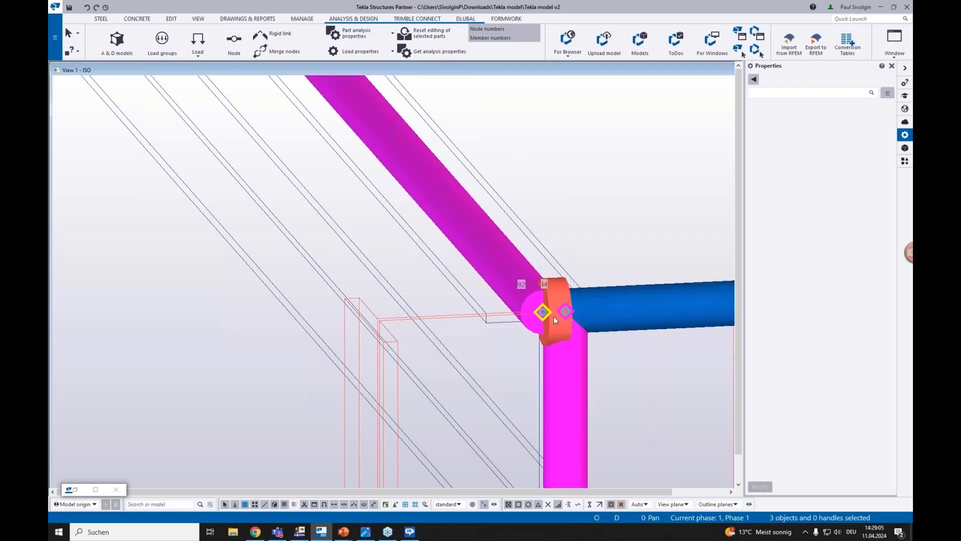
Compare the node pair at the diagonal's lower end with the closely spaced nodes where member 55 meets the column
scroll(554, 317, down, 5)
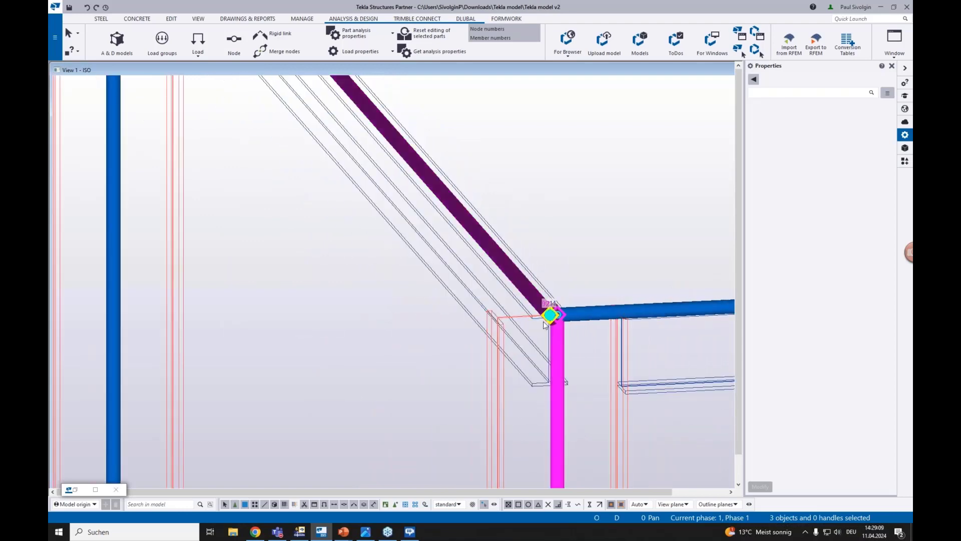
scroll(560, 330, up, 3)
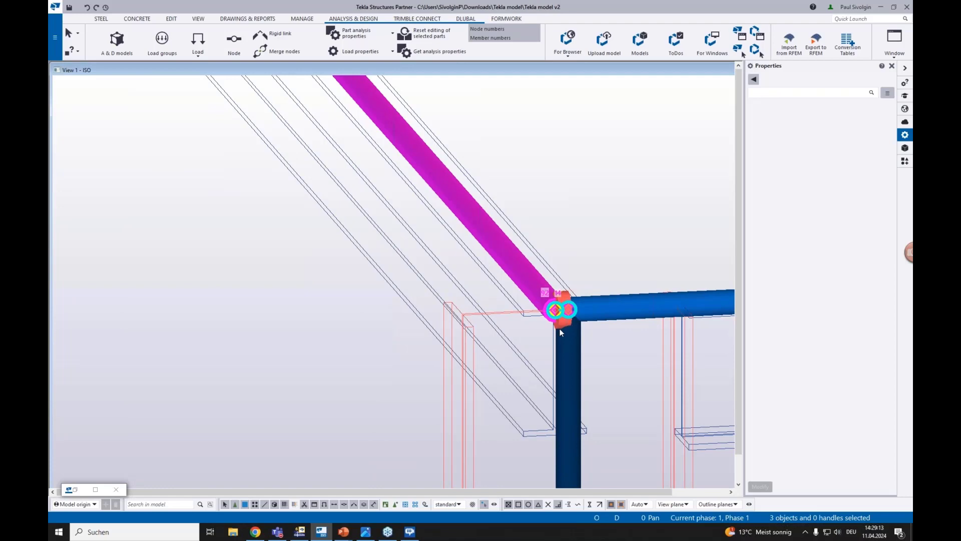
scroll(566, 340, down, 1)
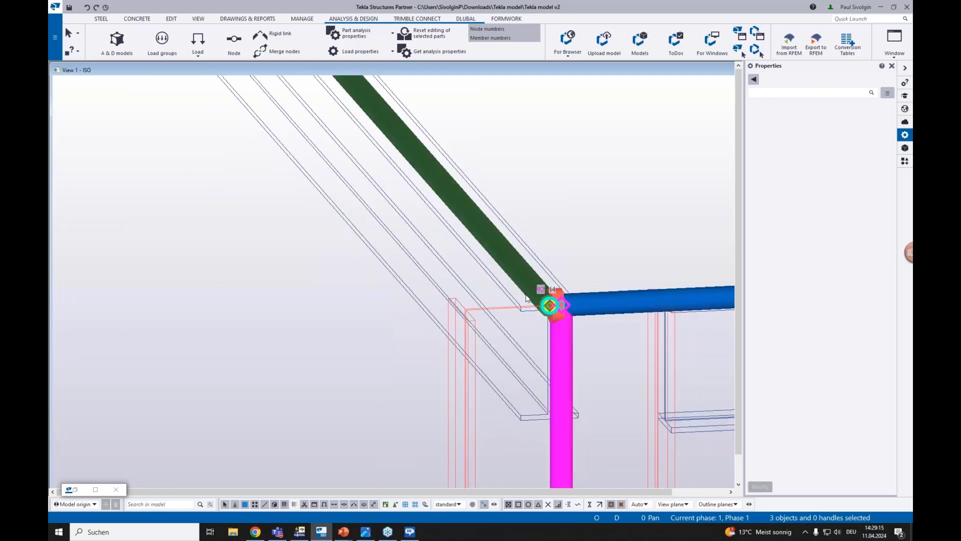
scroll(563, 316, up, 3)
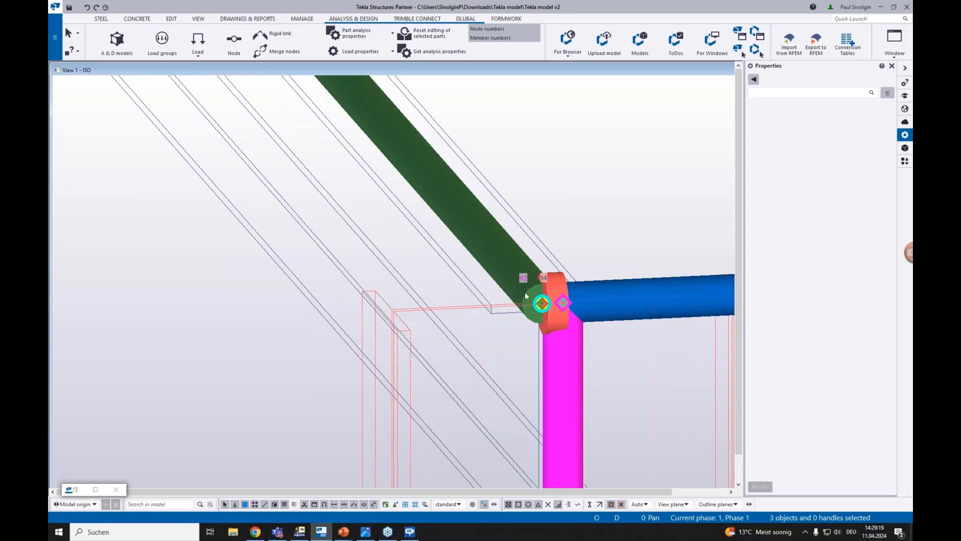
scroll(564, 424, down, 4)
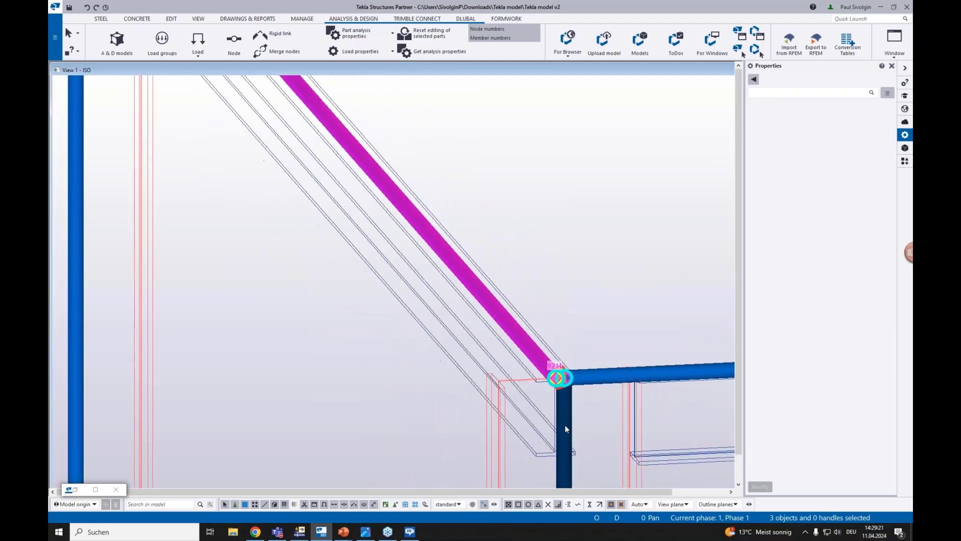
scroll(563, 419, down, 5)
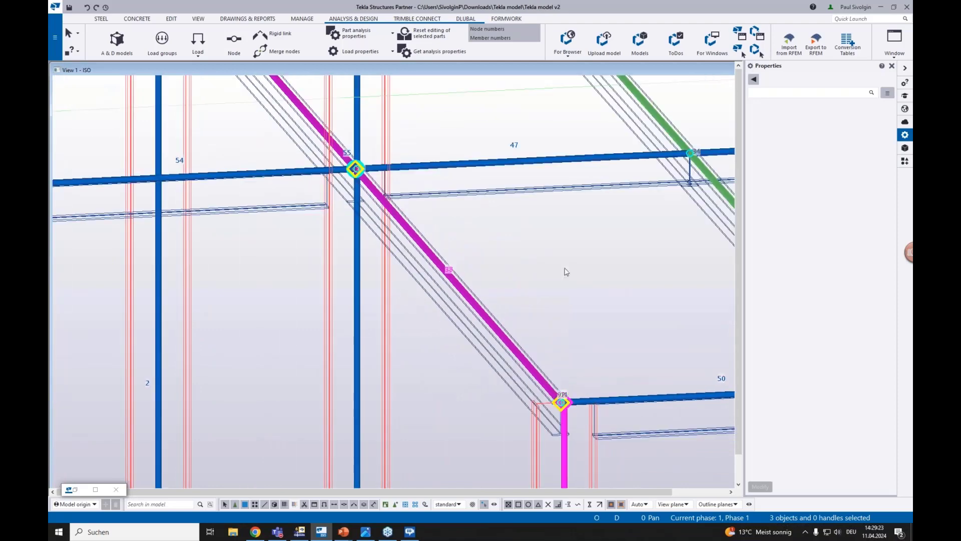
scroll(345, 138, up, 5)
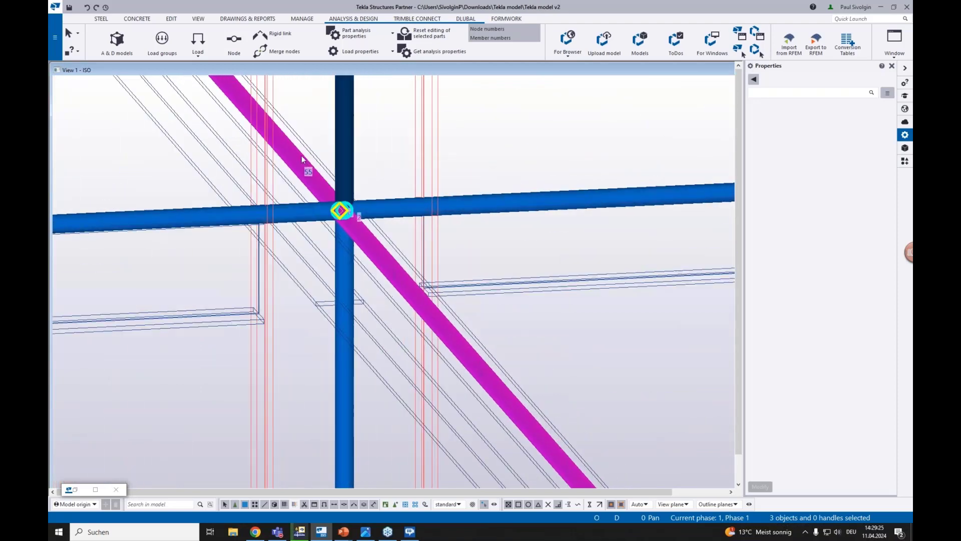
middle_drag(403, 172, 452, 195)
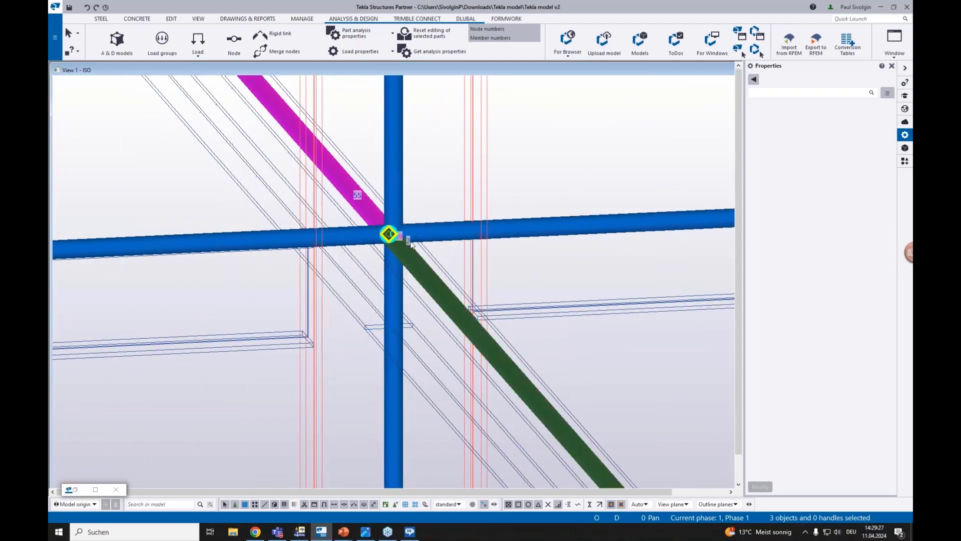
scroll(410, 245, up, 4)
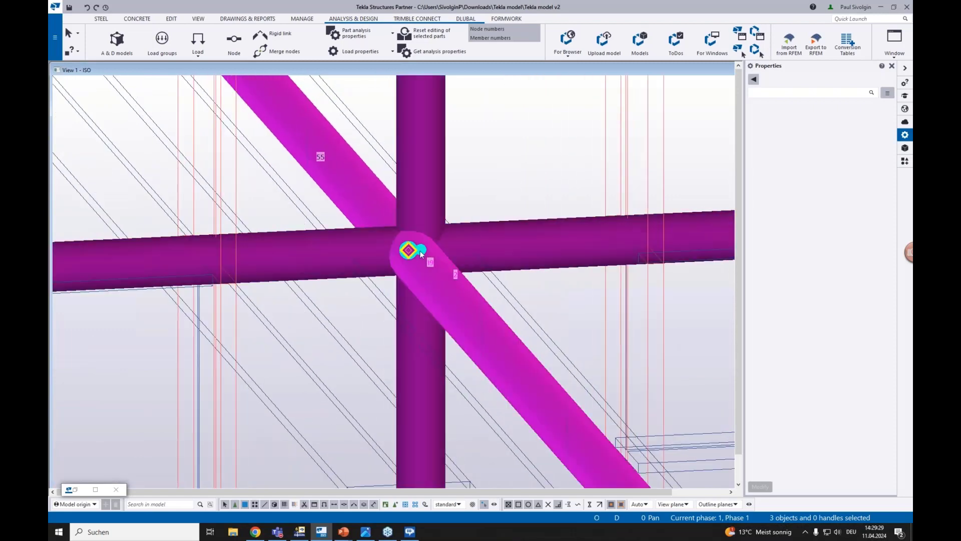
Merge the two neighbouring nodes at the end of member 55 into the node on the column axis, setting keep axis to No
click(428, 249)
scroll(429, 253, up, 2)
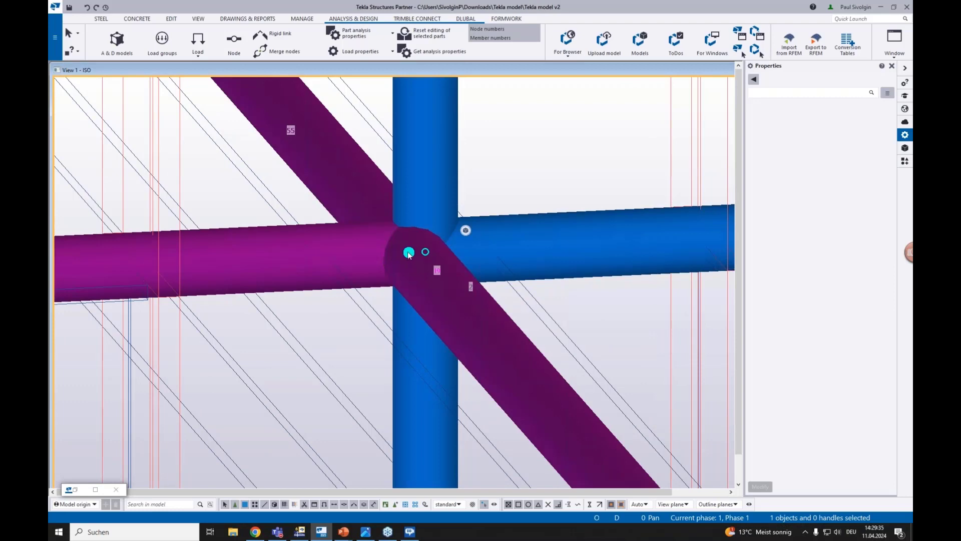
shift+click(425, 252)
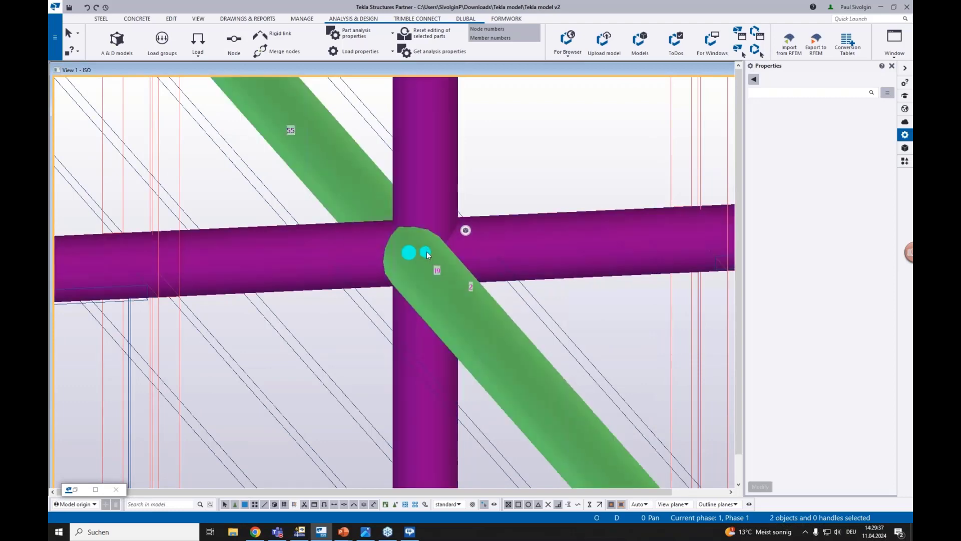
shift+click(419, 257)
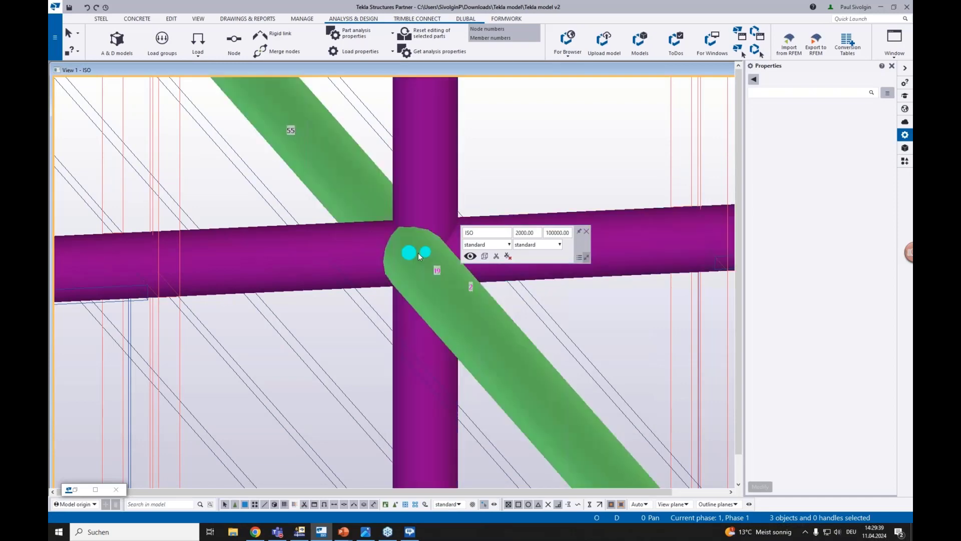
right_click(426, 257)
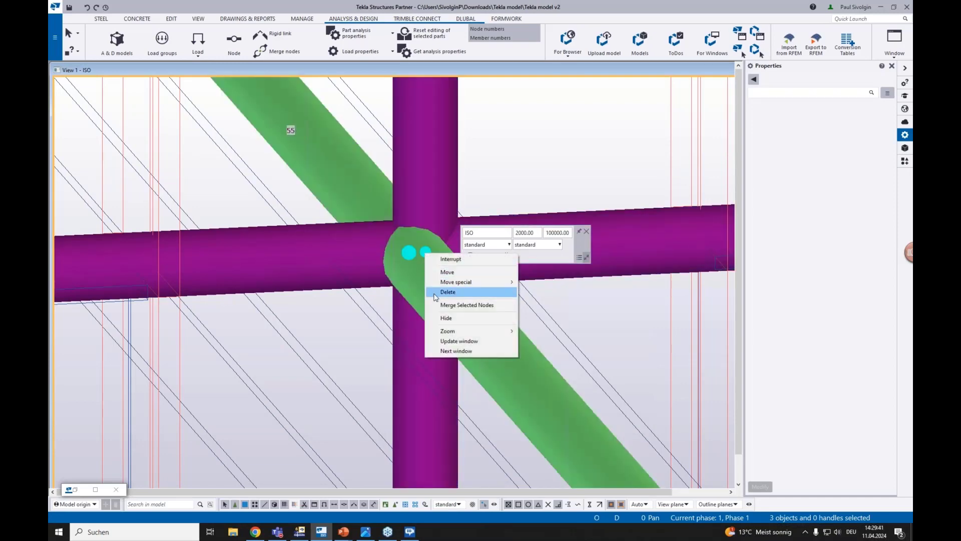
click(474, 306)
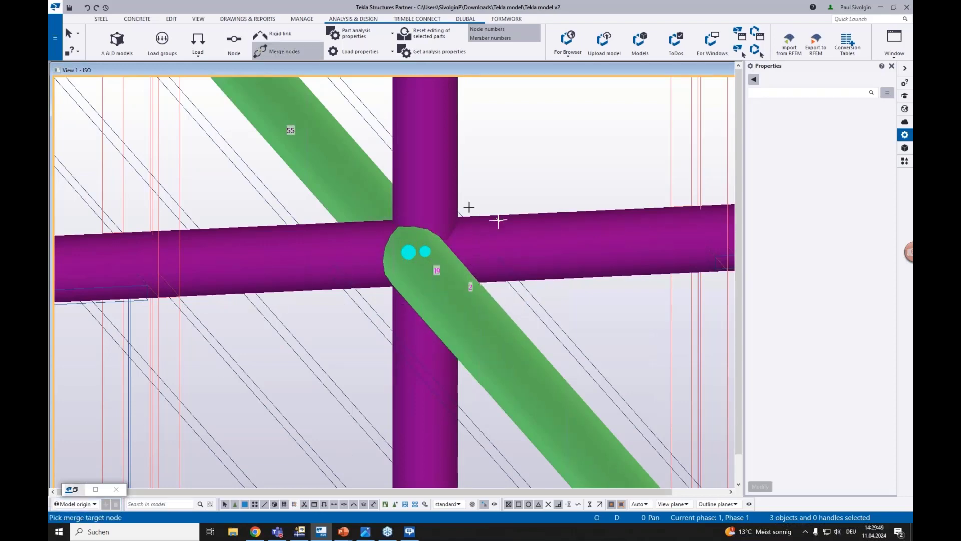
click(425, 251)
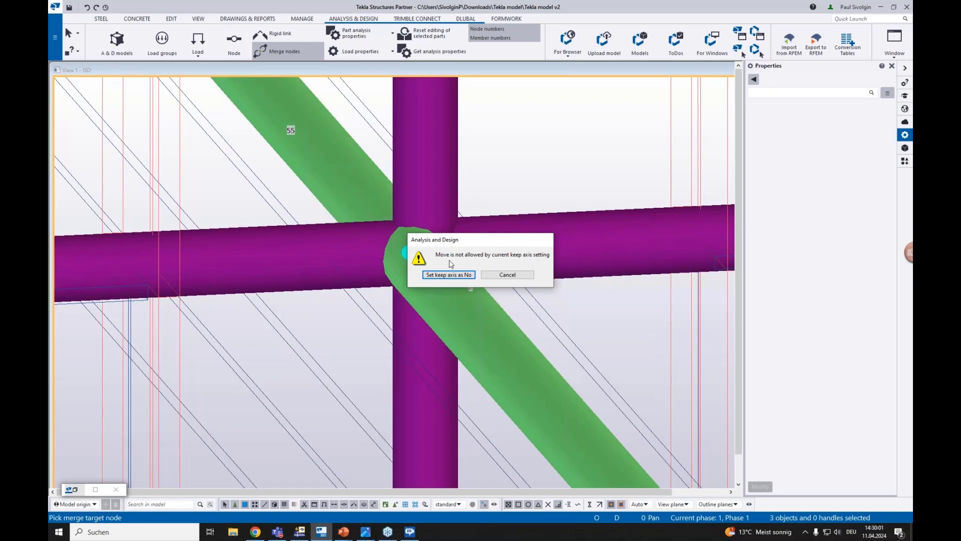
click(449, 274)
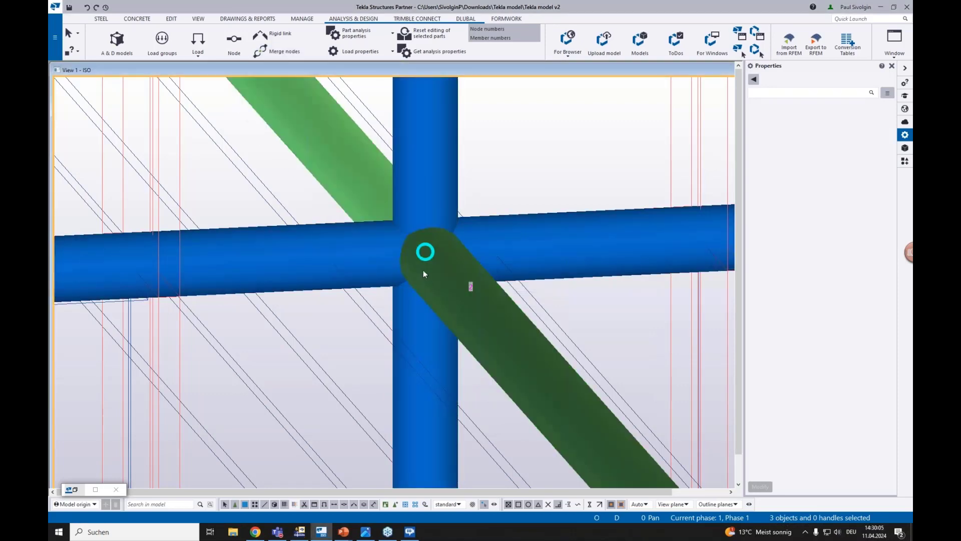
Check the joint at the lower end of the diagonal after the merge, selecting the diagonal and the column end there
scroll(424, 274, down, 8)
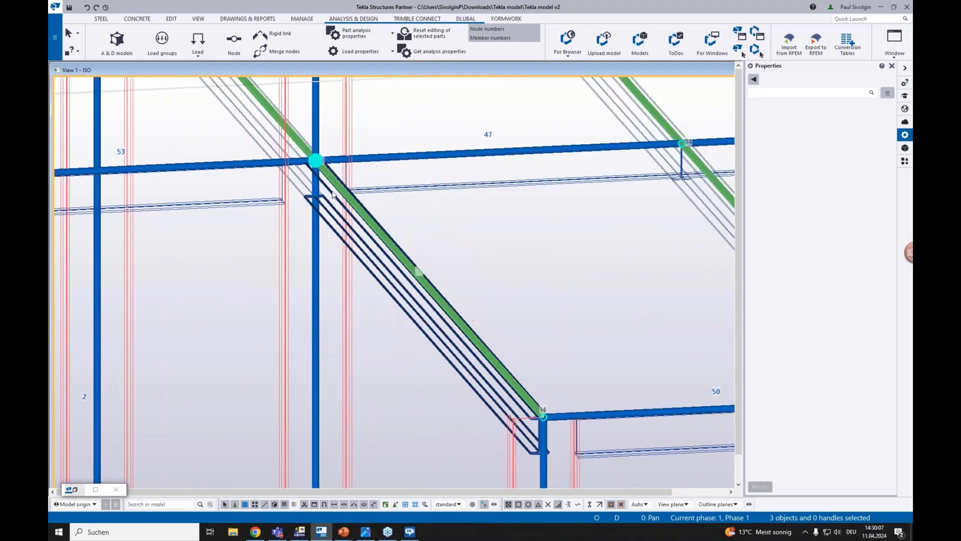
scroll(546, 420, up, 5)
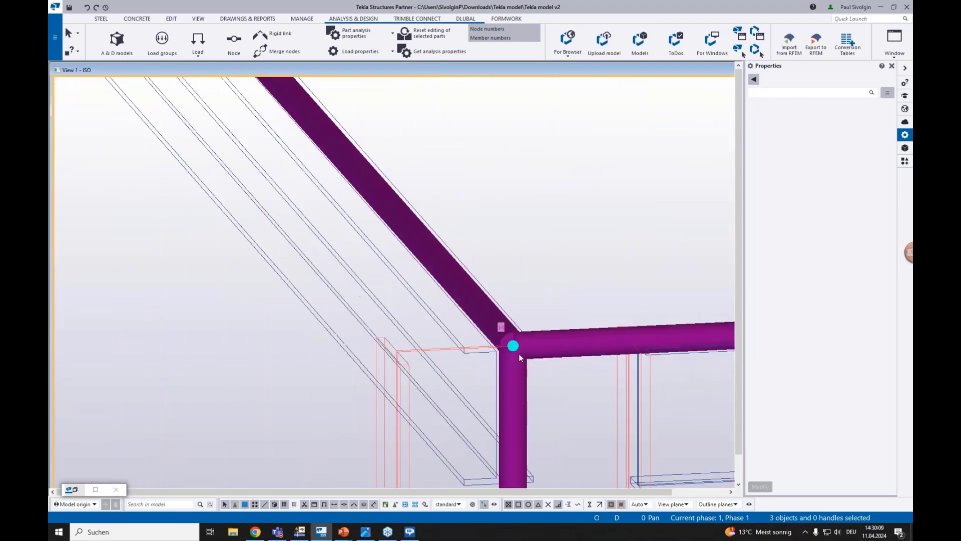
scroll(519, 354, up, 4)
scroll(292, 159, down, 2)
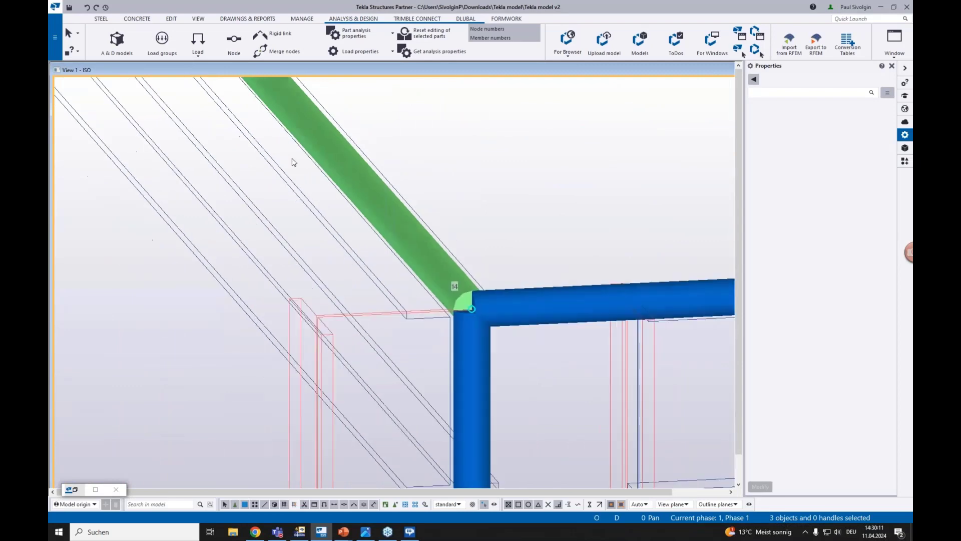
scroll(294, 162, down, 2)
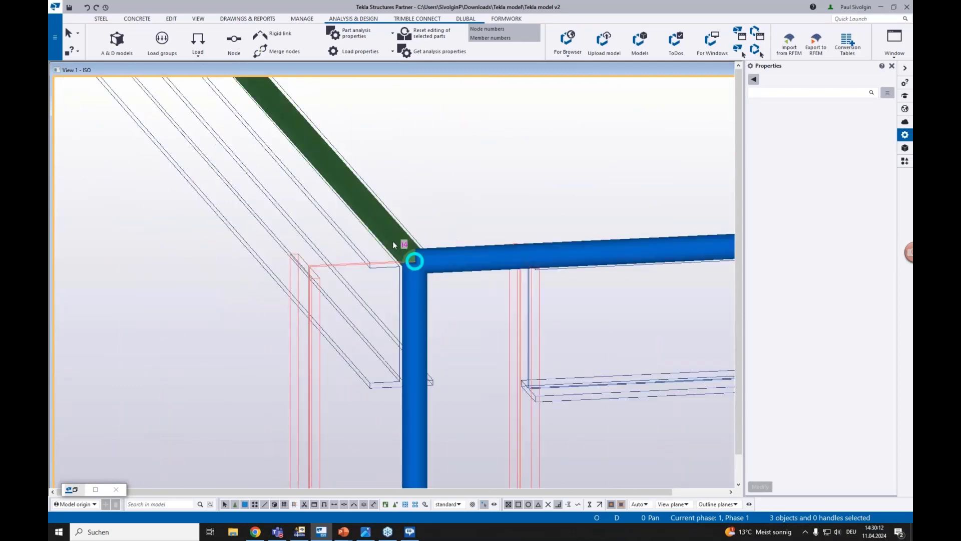
click(349, 189)
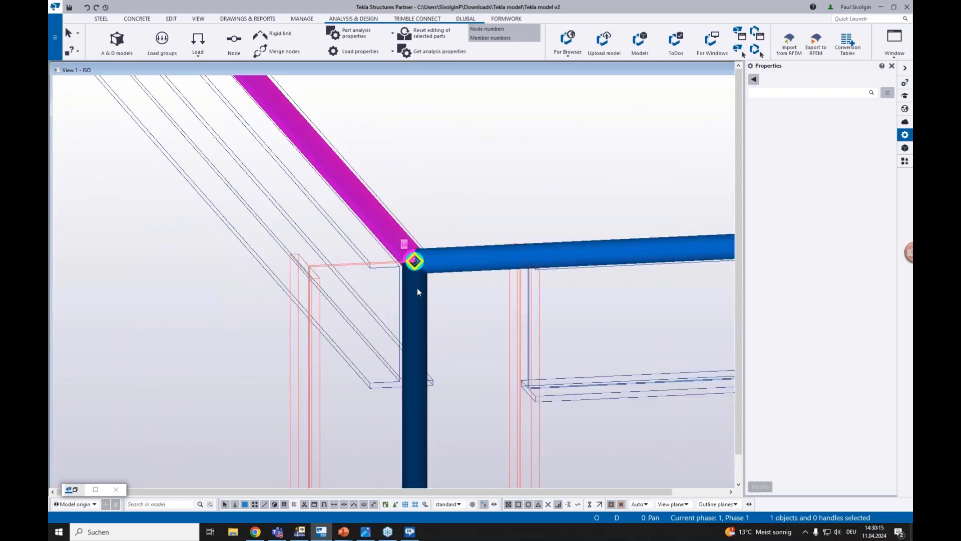
click(414, 263)
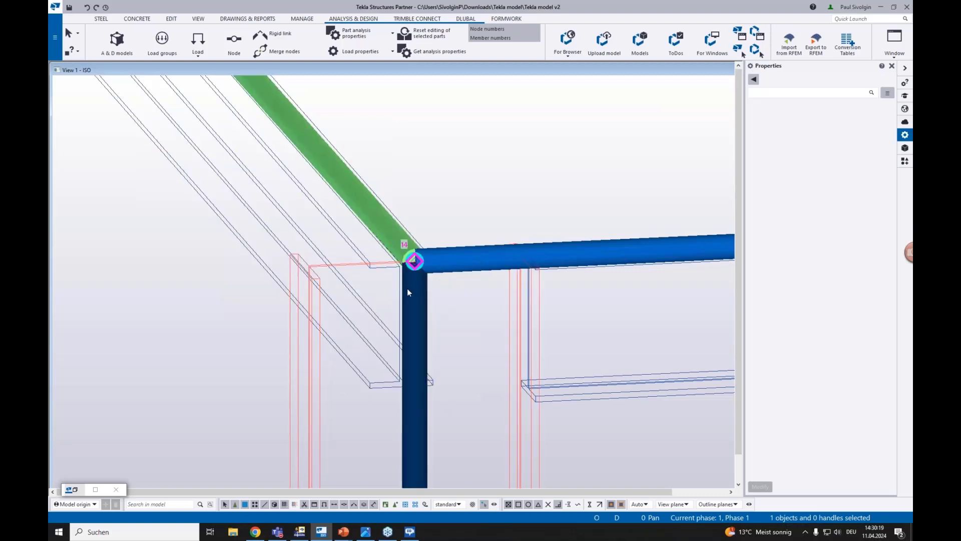
Examine the merged joint between members 53 and 47 and the surrounding frame members
scroll(415, 298, down, 4)
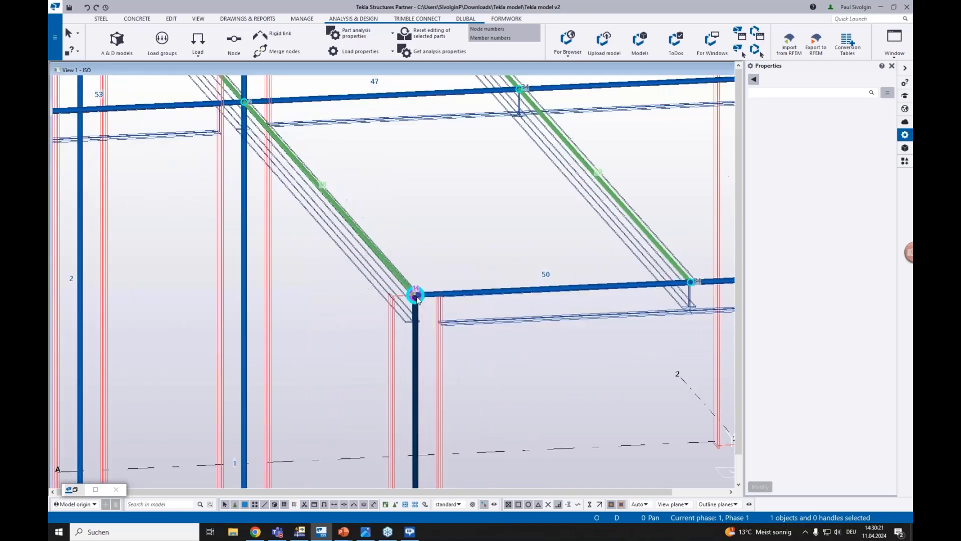
middle_drag(357, 166, 469, 306)
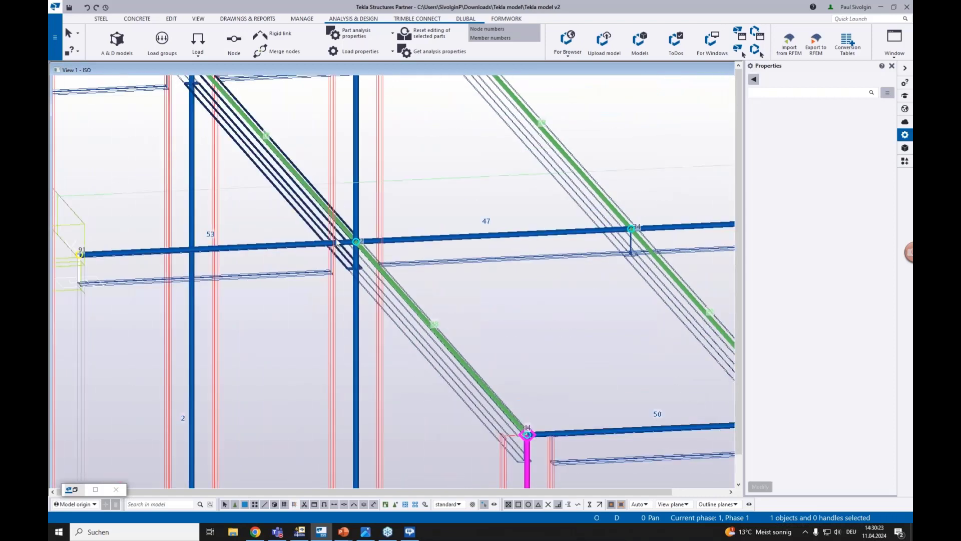
scroll(356, 241, up, 3)
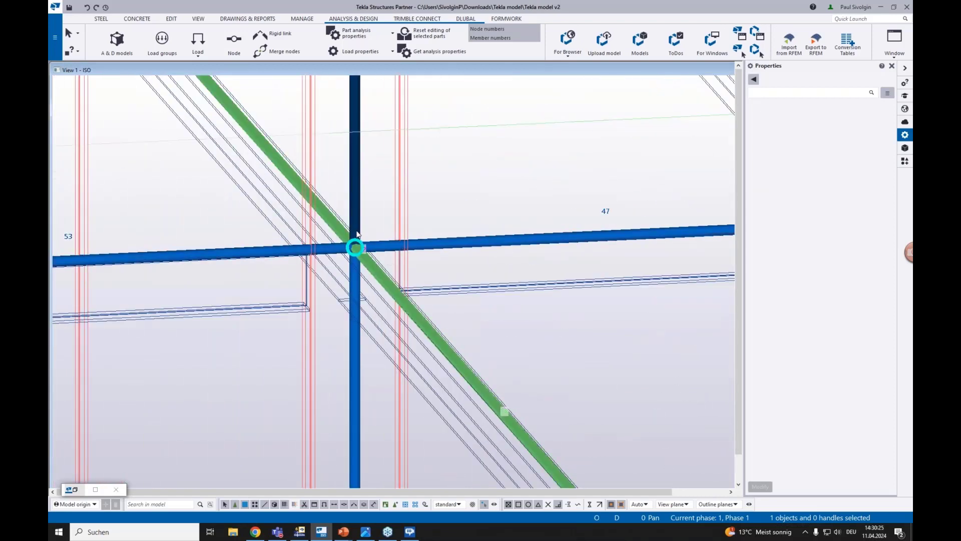
click(350, 253)
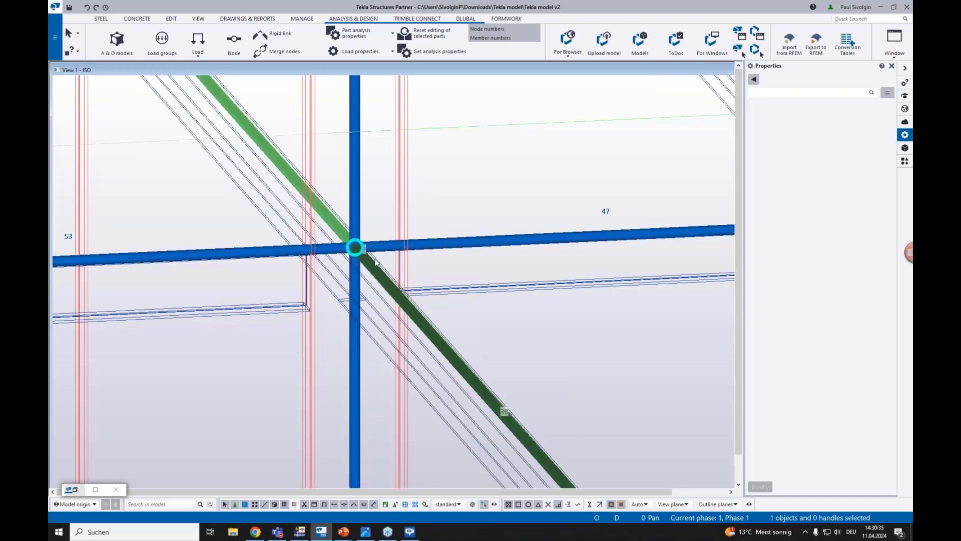
scroll(374, 262, down, 3)
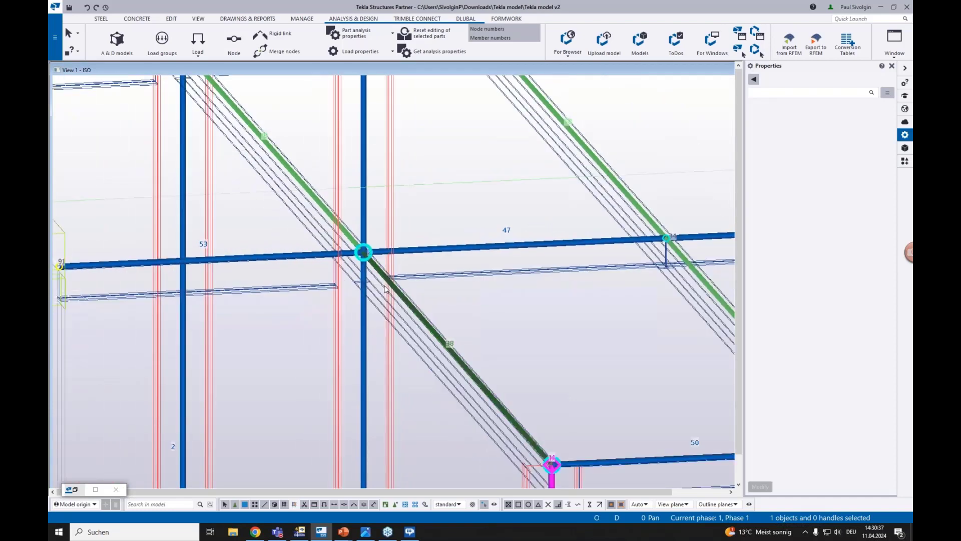
click(278, 323)
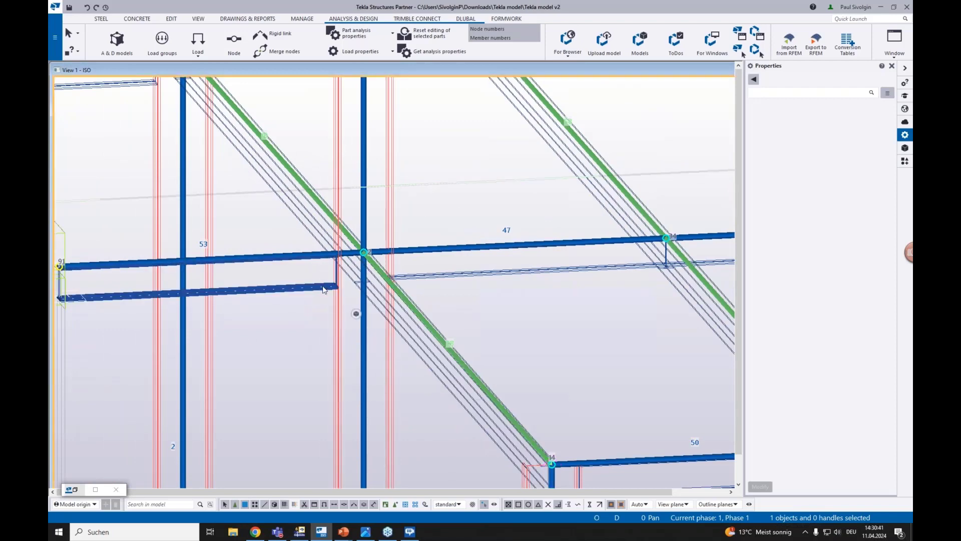
scroll(355, 254, down, 4)
scroll(375, 297, up, 5)
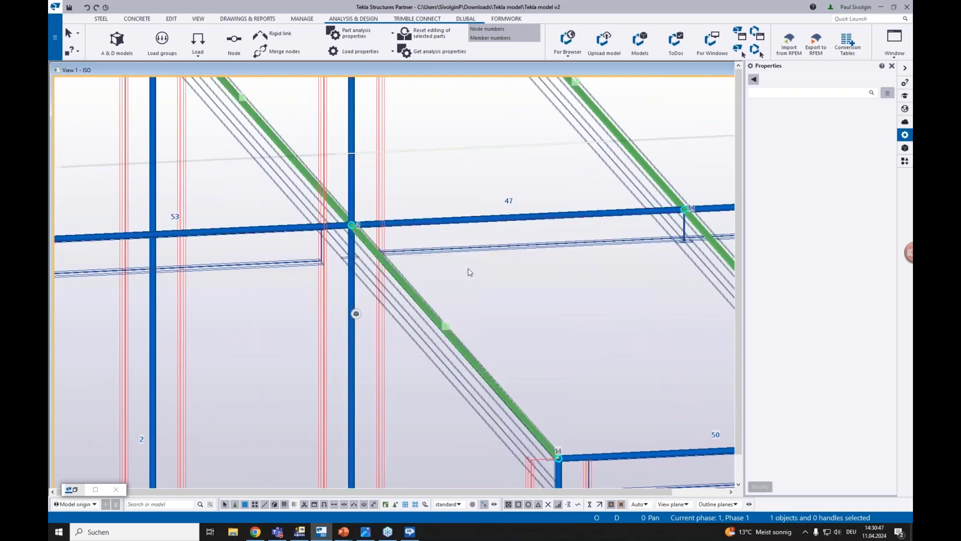
scroll(469, 272, down, 4)
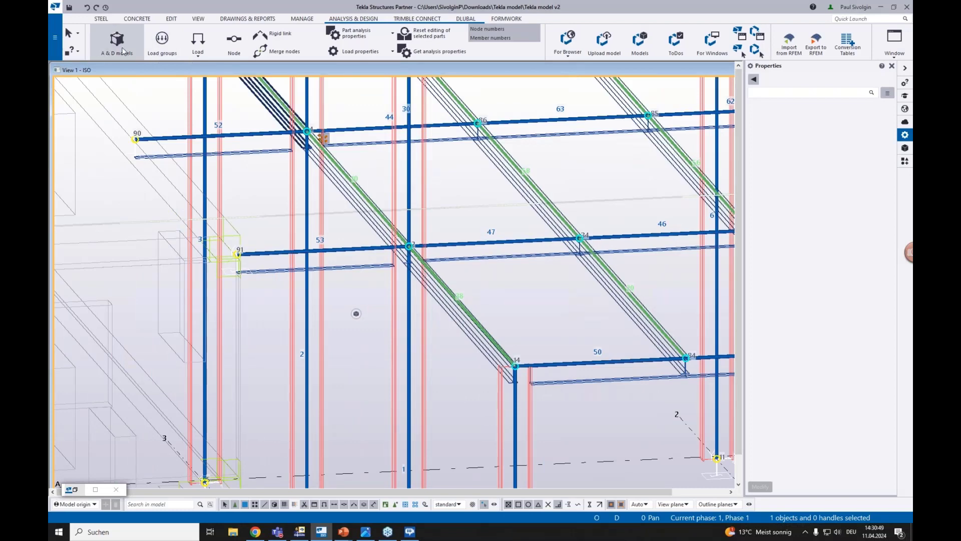
Select Steel in the analysis and design models list, closing and reopening the list to display the analysis model again
click(124, 50)
click(442, 121)
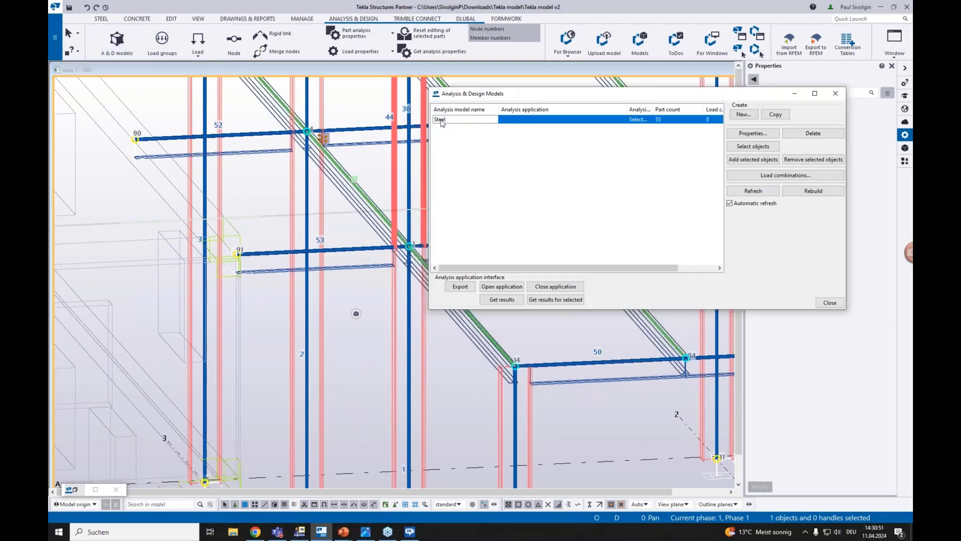
drag(572, 102, 515, 105)
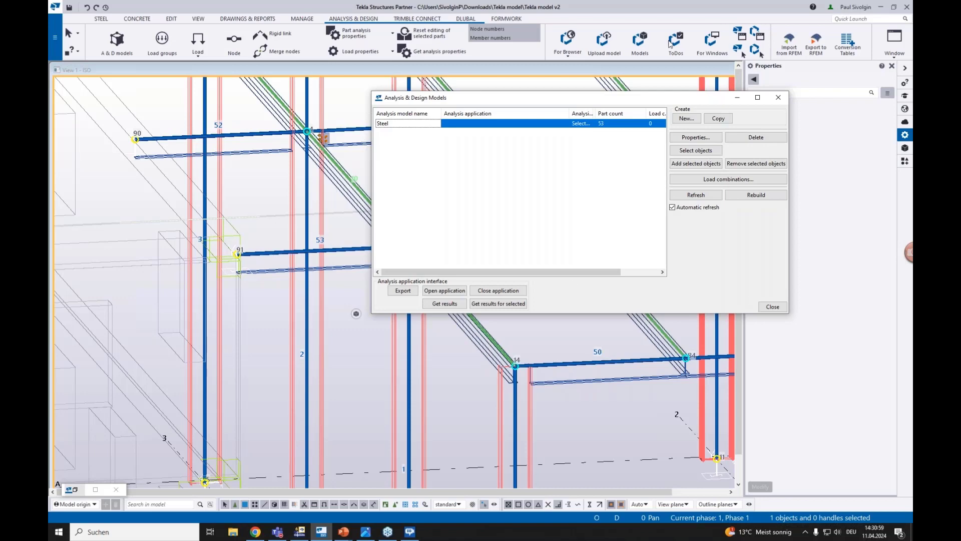
click(772, 307)
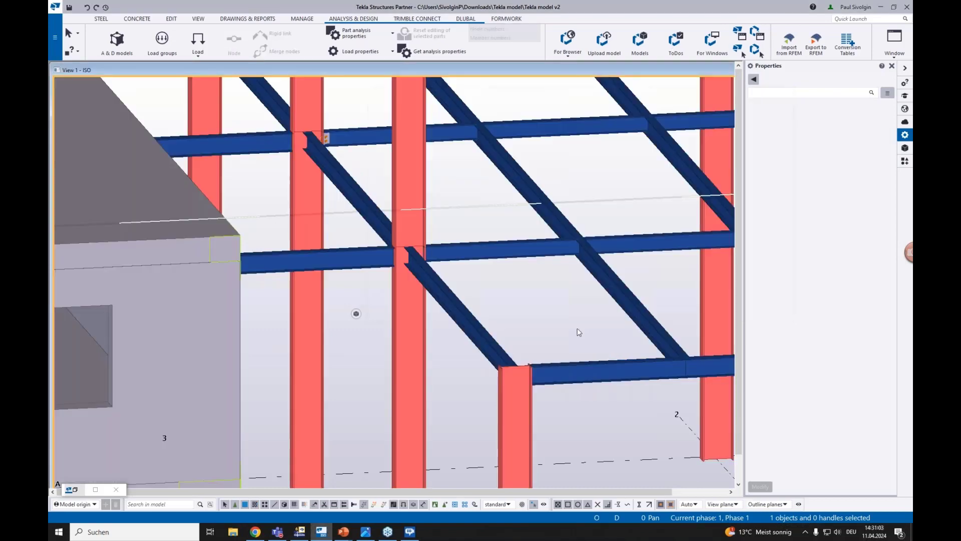
click(117, 40)
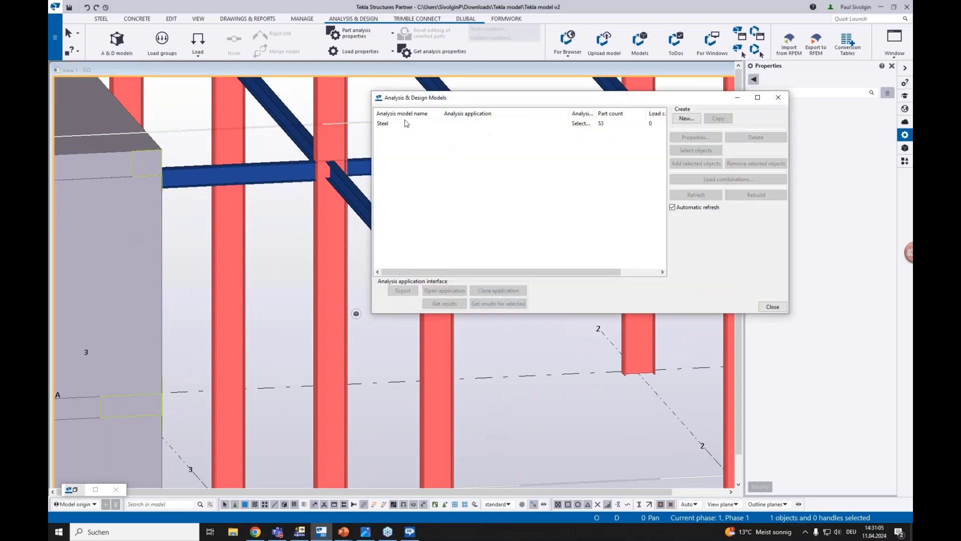
click(386, 125)
drag(460, 98, 538, 67)
Open the analysis properties of column 7 and view its position settings alongside the column base
mouse_move(479, 339)
middle_down()
mouse_move(472, 234)
mouse_move(463, 275)
mouse_move(453, 239)
middle_up()
scroll(439, 321, down, 1)
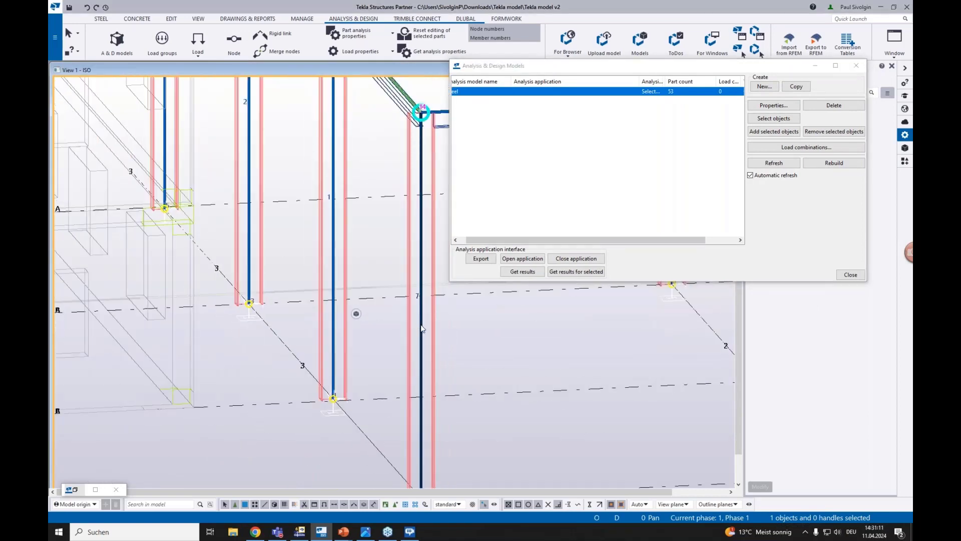
double_click(421, 329)
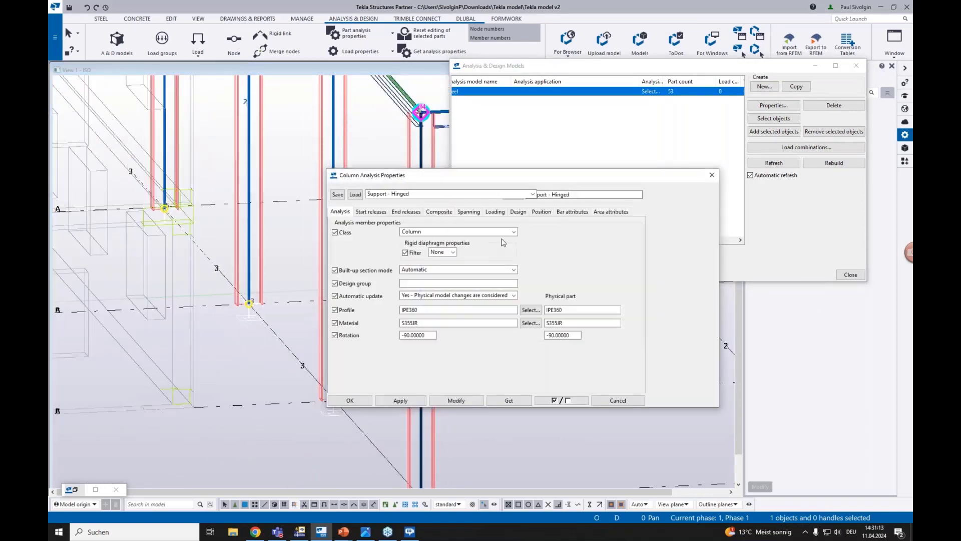
drag(411, 181, 540, 180)
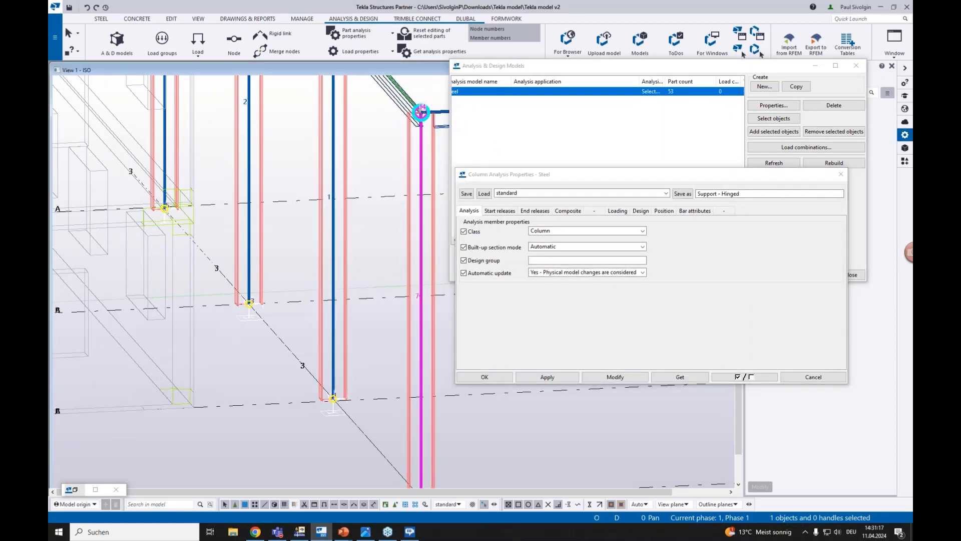
scroll(415, 277, up, 4)
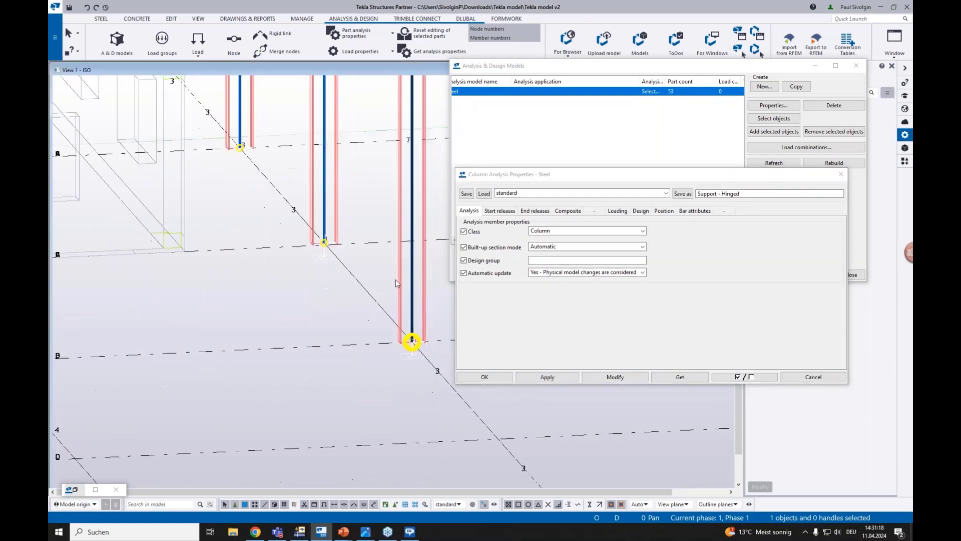
click(664, 211)
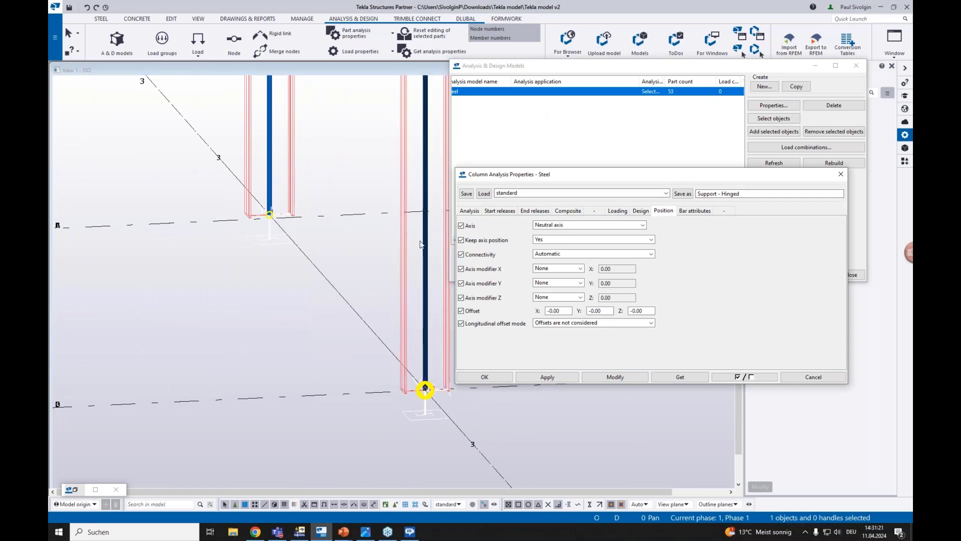
middle_drag(424, 249, 380, 232)
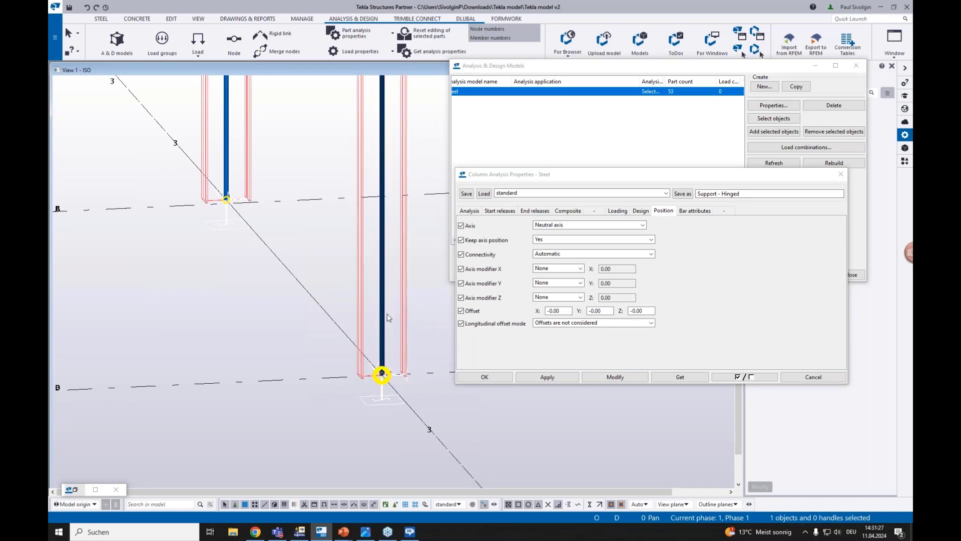
scroll(376, 228, up, 3)
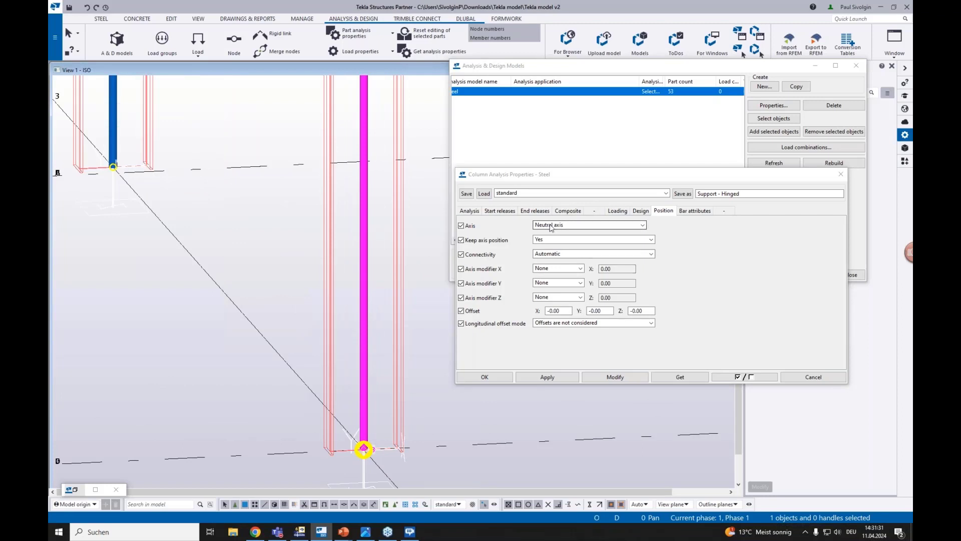
Set column 7's analysis axis to Top center and apply the change to the column
click(583, 225)
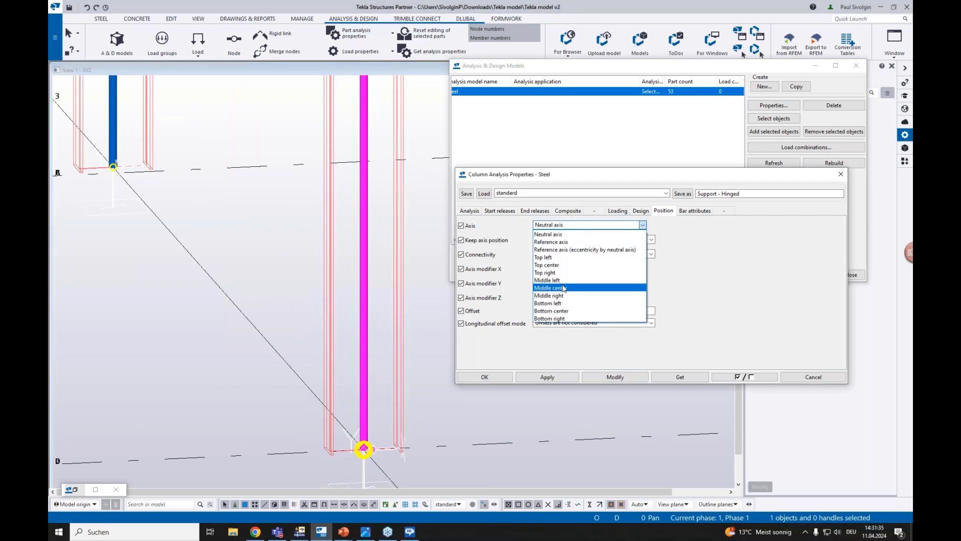
click(551, 264)
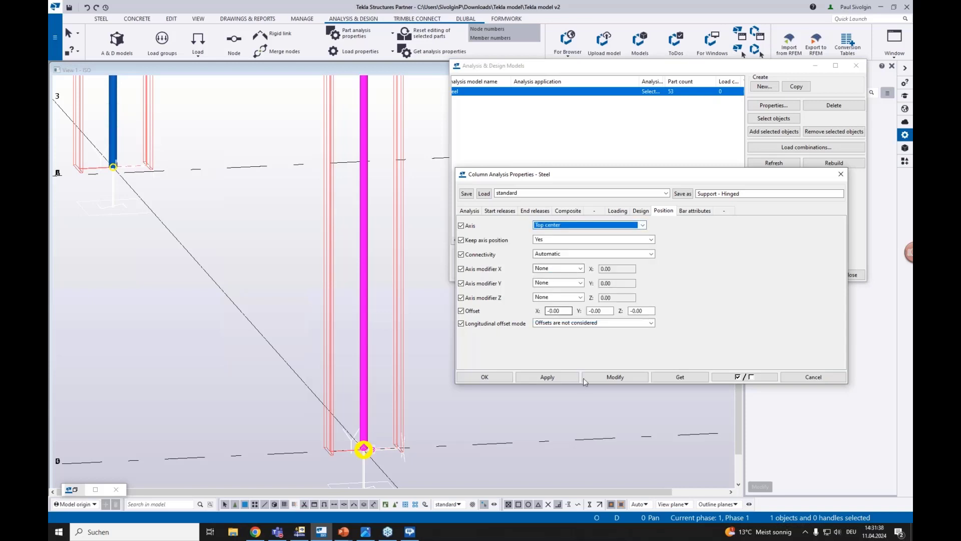
click(609, 382)
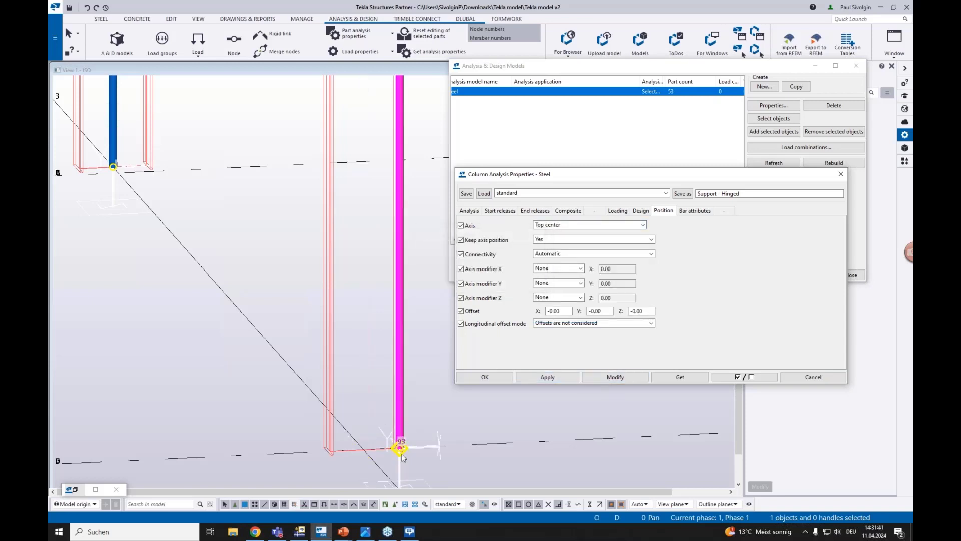
Change column 7's analysis axis to Bottom center and apply it
click(583, 225)
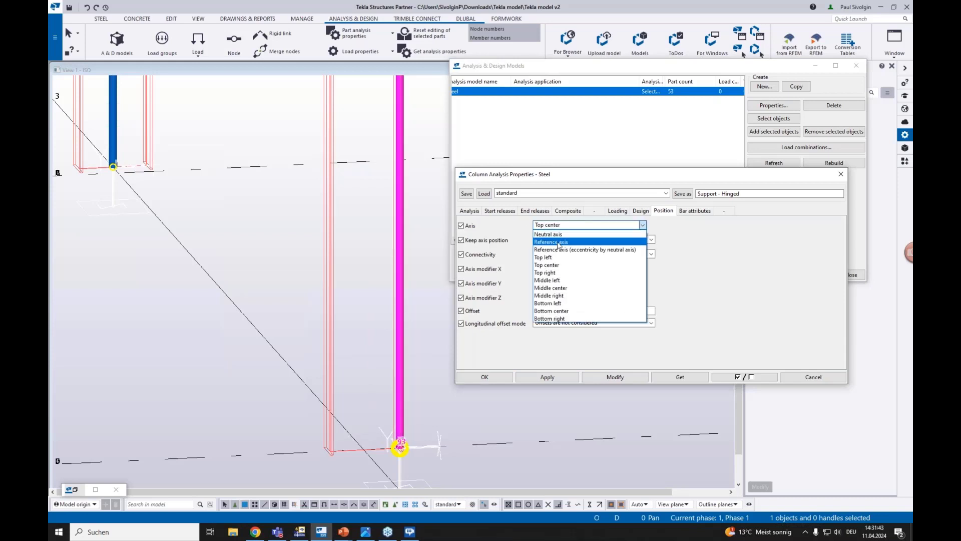
click(551, 310)
click(606, 376)
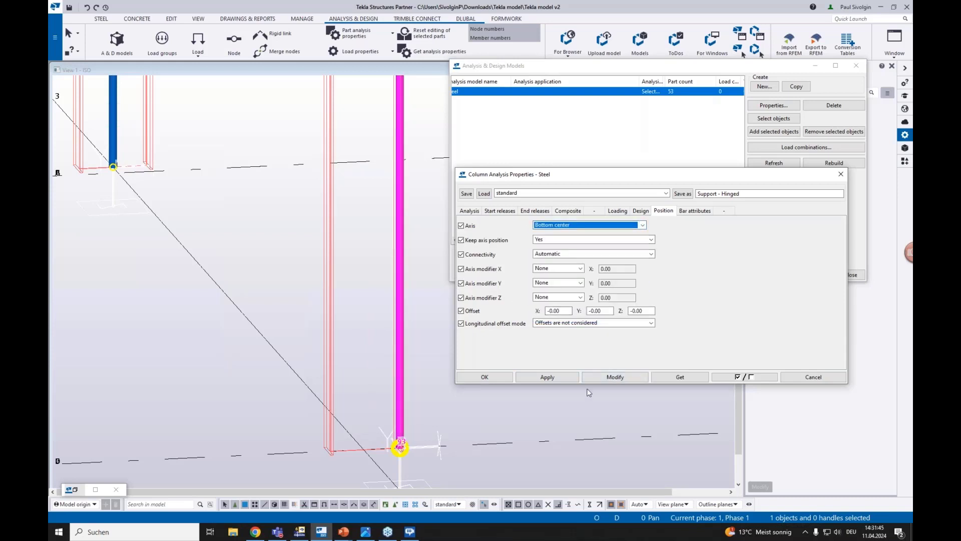
click(606, 377)
Return column 7's analysis axis to Neutral axis, choose the standard property set and apply the axis setting
click(584, 225)
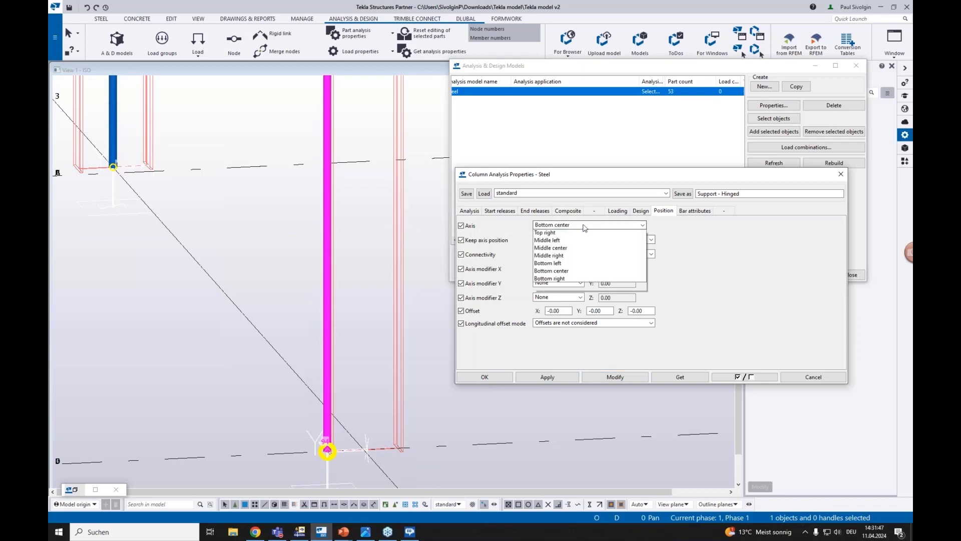
scroll(584, 235, up, 3)
click(556, 234)
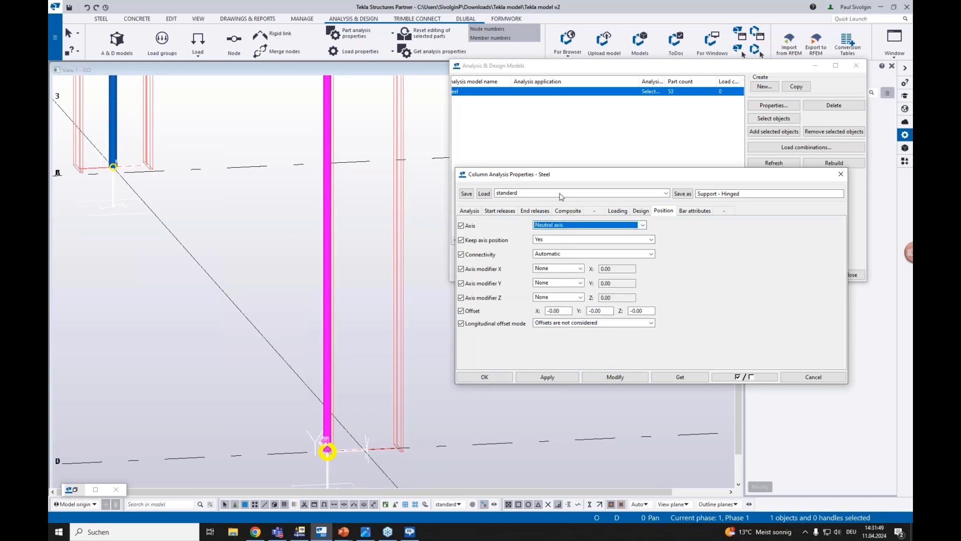
click(514, 196)
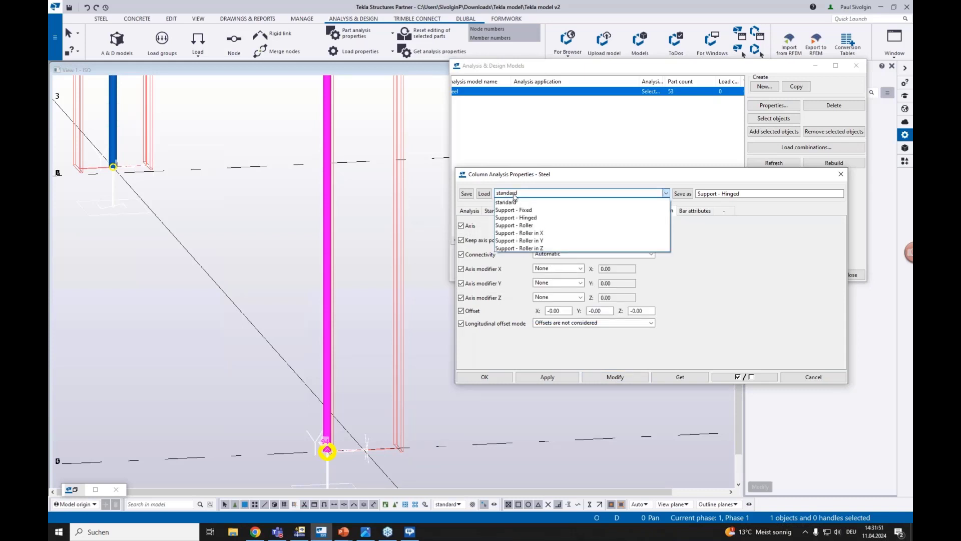
click(514, 201)
click(612, 378)
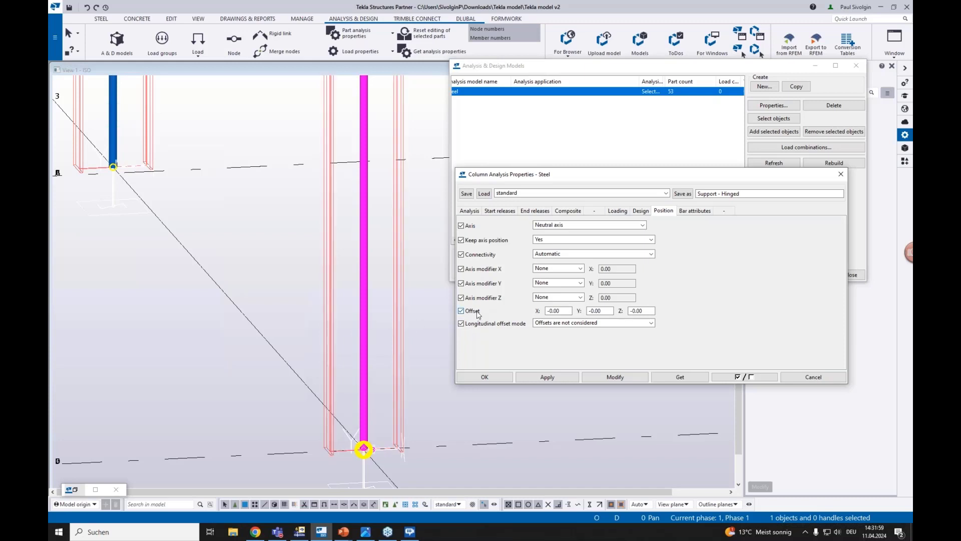
Check the X offset setting in column 7's analysis properties and cancel the dialog
double_click(548, 310)
scroll(350, 347, down, 3)
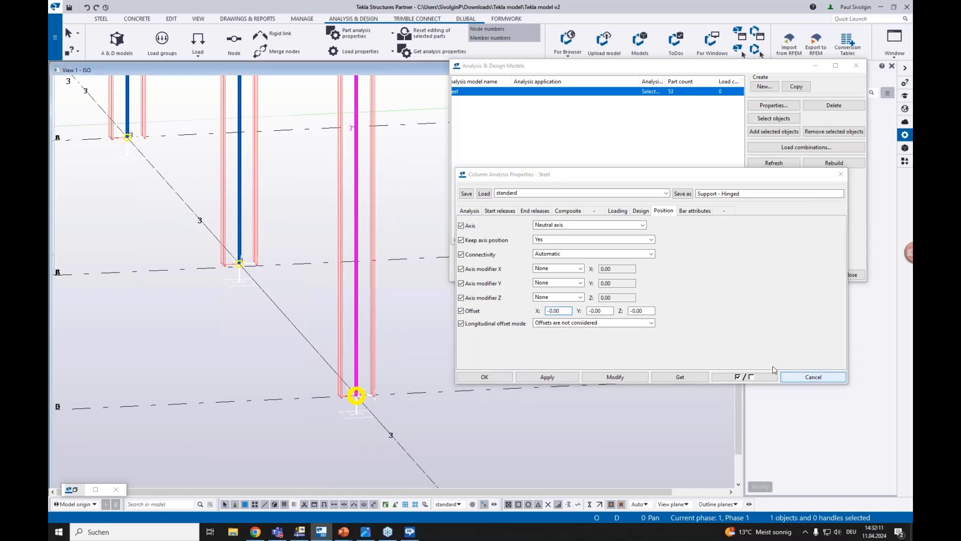
click(802, 378)
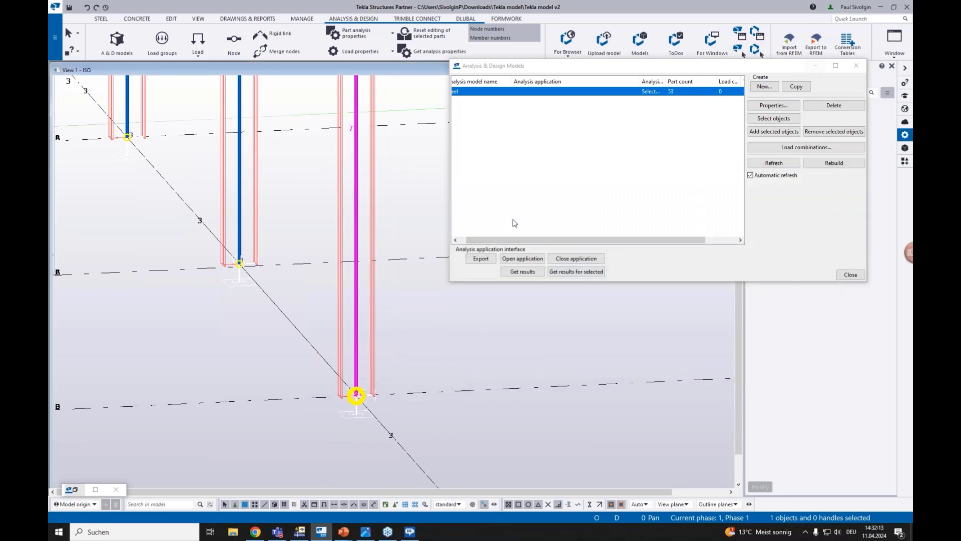
Minimize the analysis and design models list and show the parts of the whole frame as rendered solids
scroll(362, 330, down, 5)
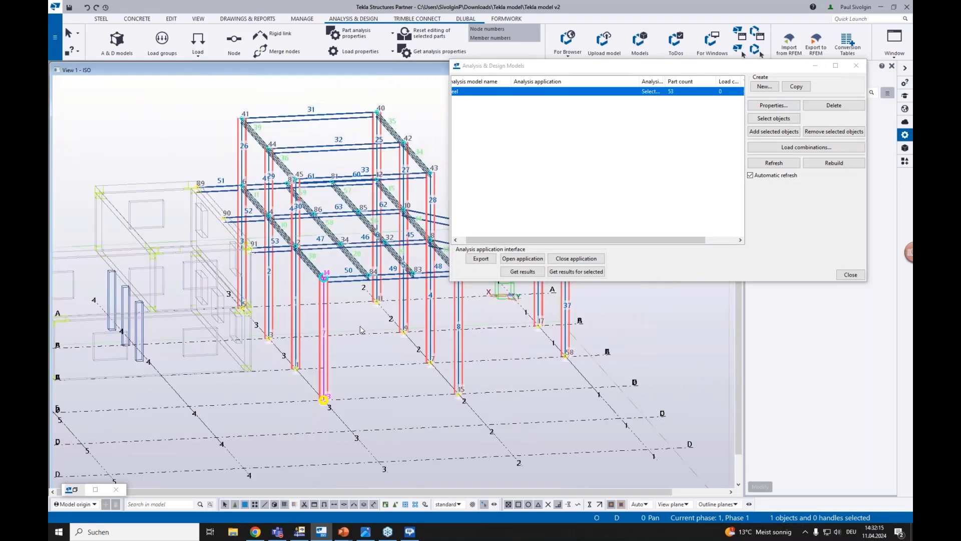
scroll(363, 330, down, 5)
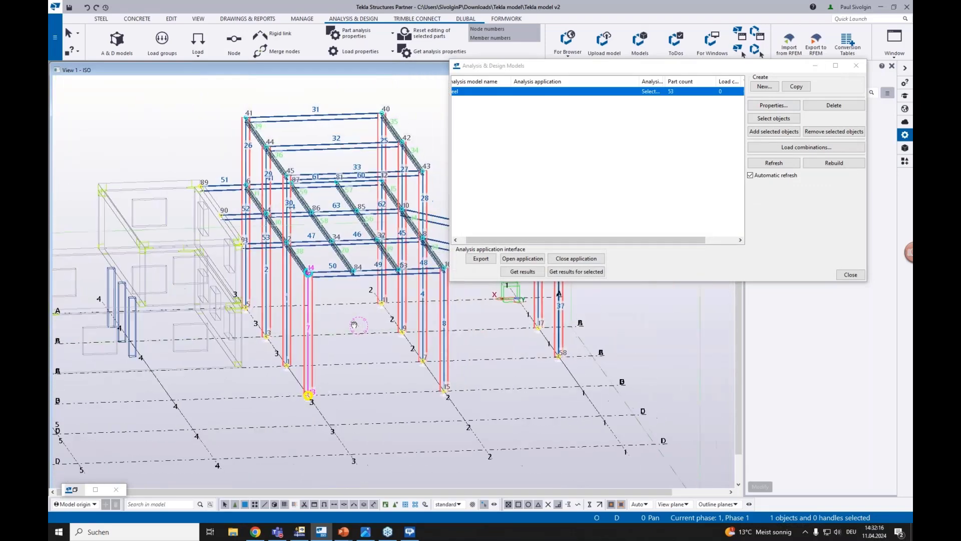
click(815, 66)
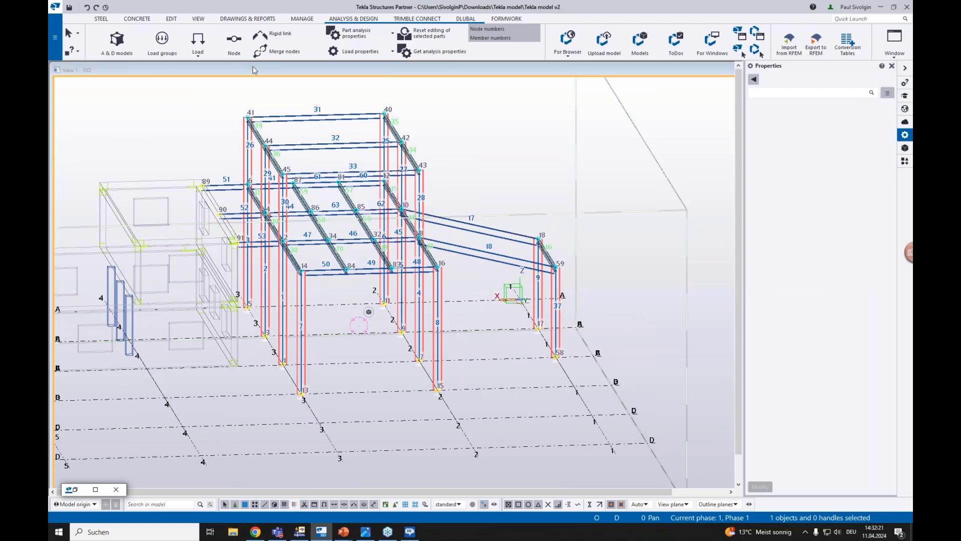
click(477, 156)
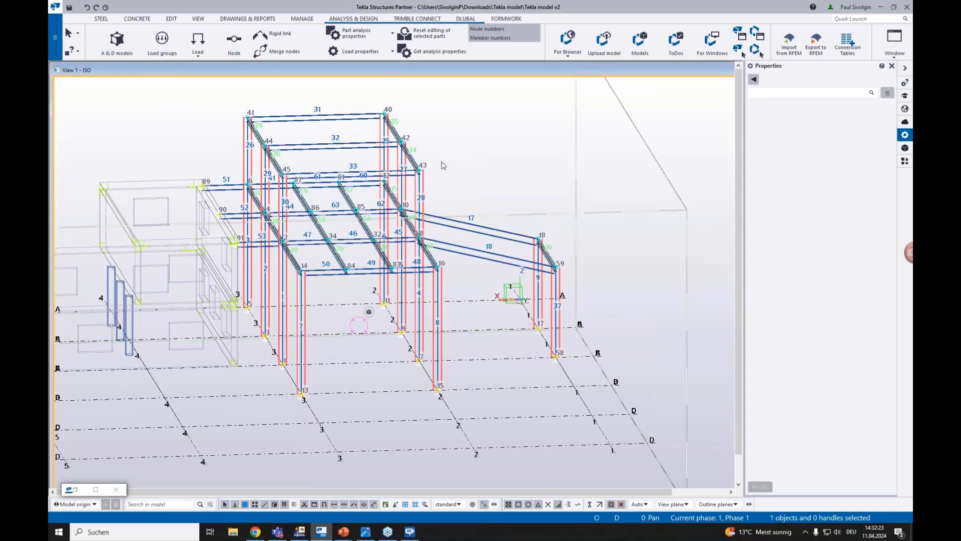
key(ctrl+3)
key(ctrl+4)
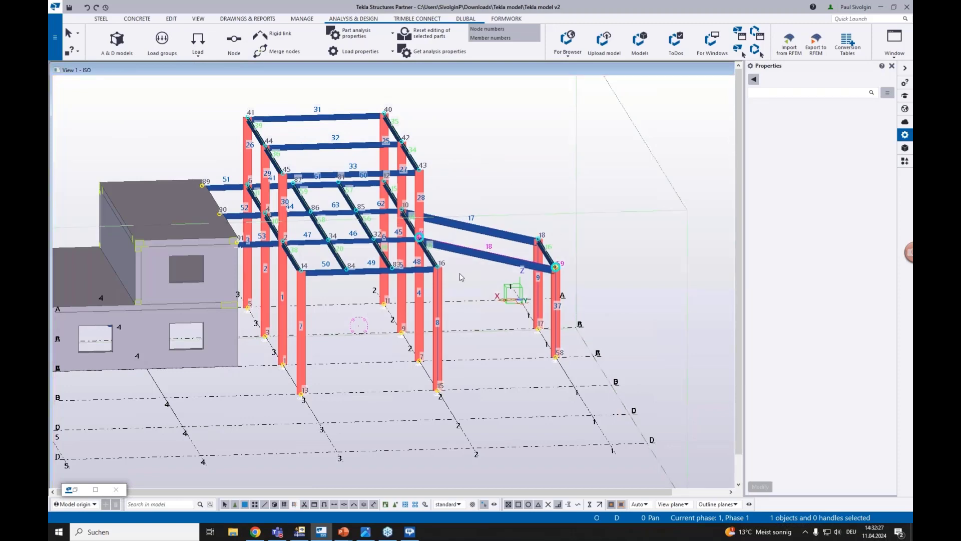
Check the profiles of the sloping beam 18 and the edge beam 49 in their part properties
scroll(478, 266, up, 3)
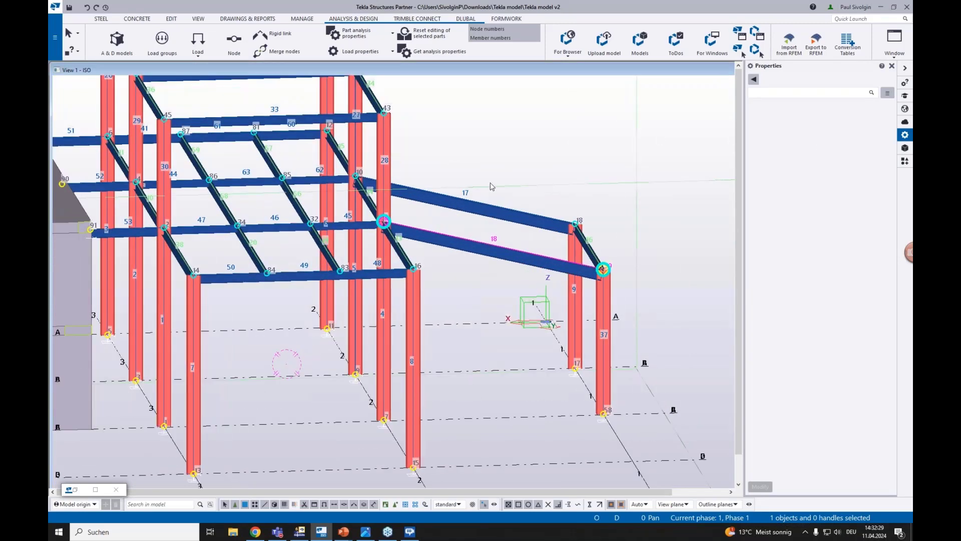
click(468, 253)
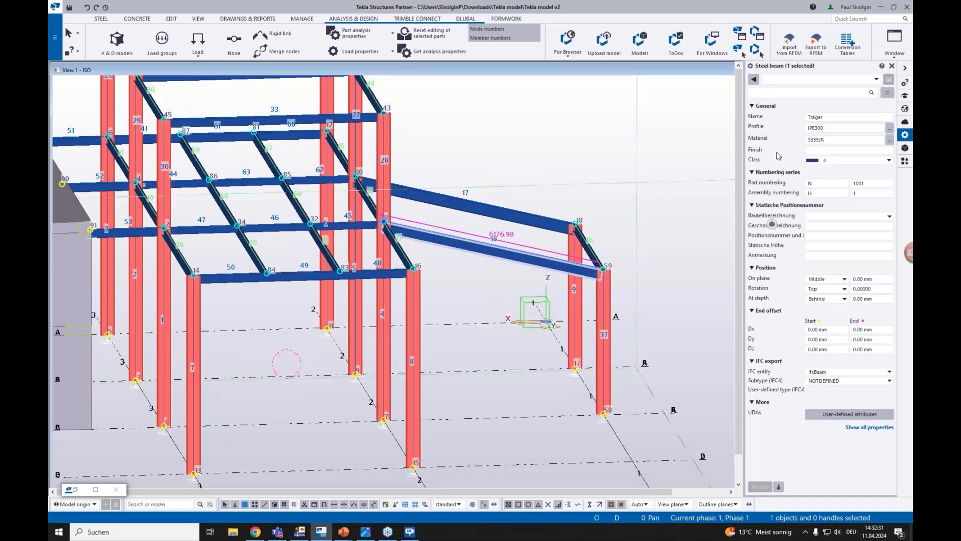
click(820, 127)
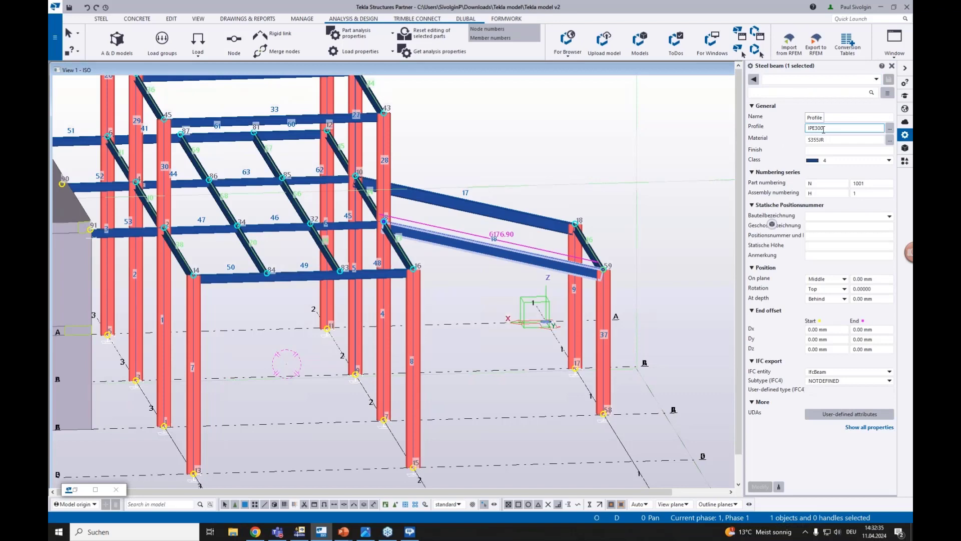
click(331, 279)
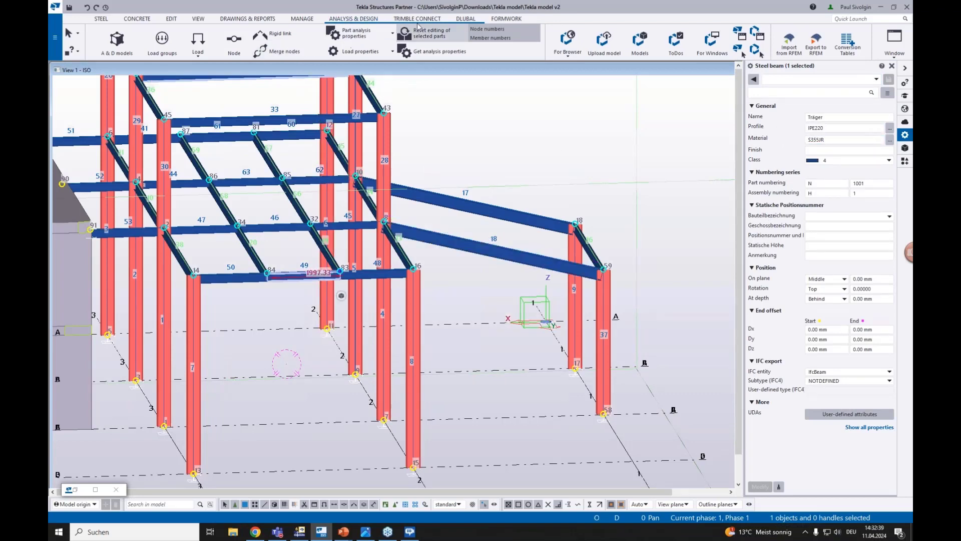
Examine the IPE section rule for export to RFEM in the Dlubal conversion tables and close the tables
click(466, 18)
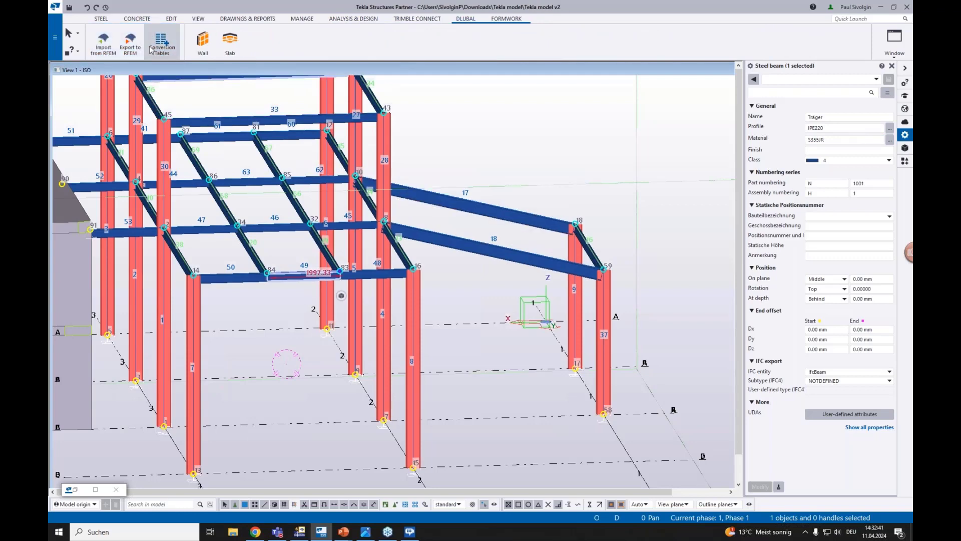
click(169, 49)
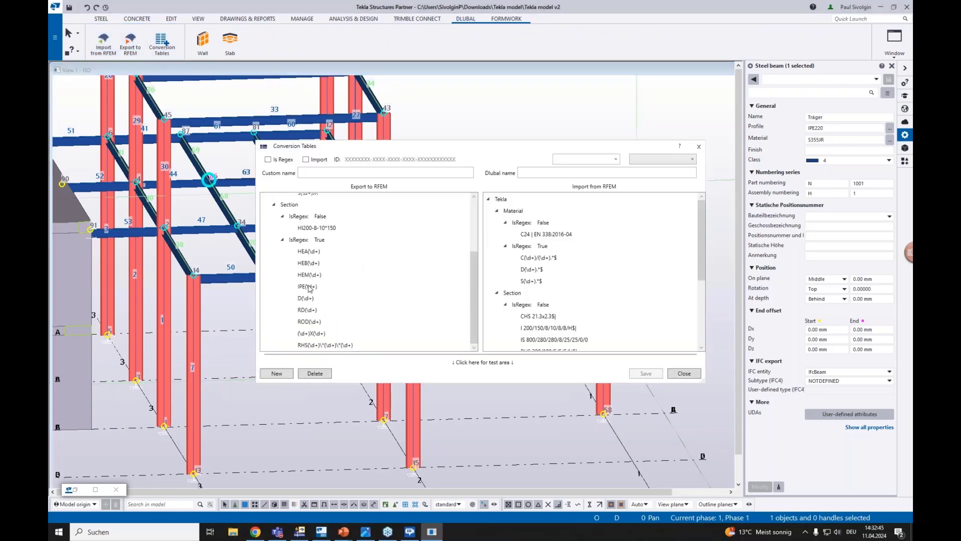
click(307, 287)
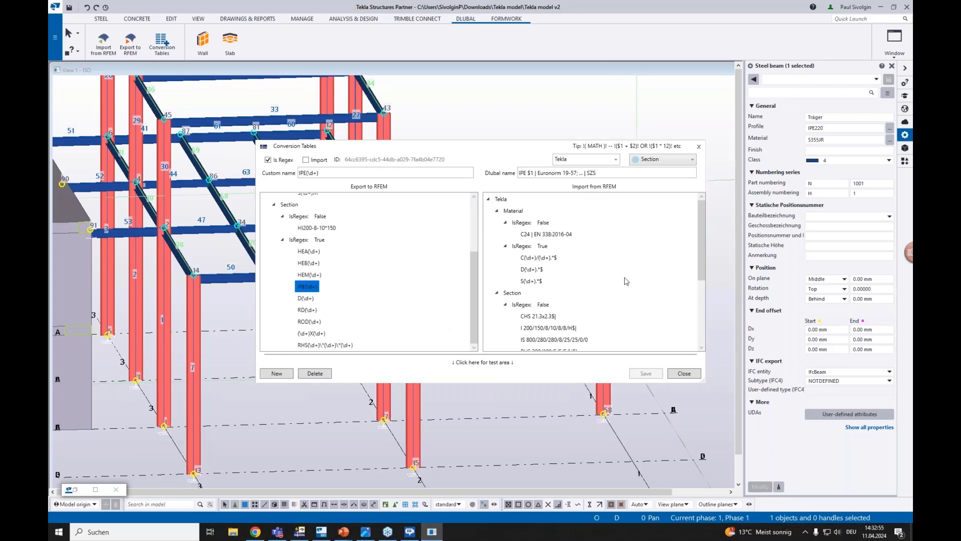
click(698, 149)
scroll(478, 253, down, 3)
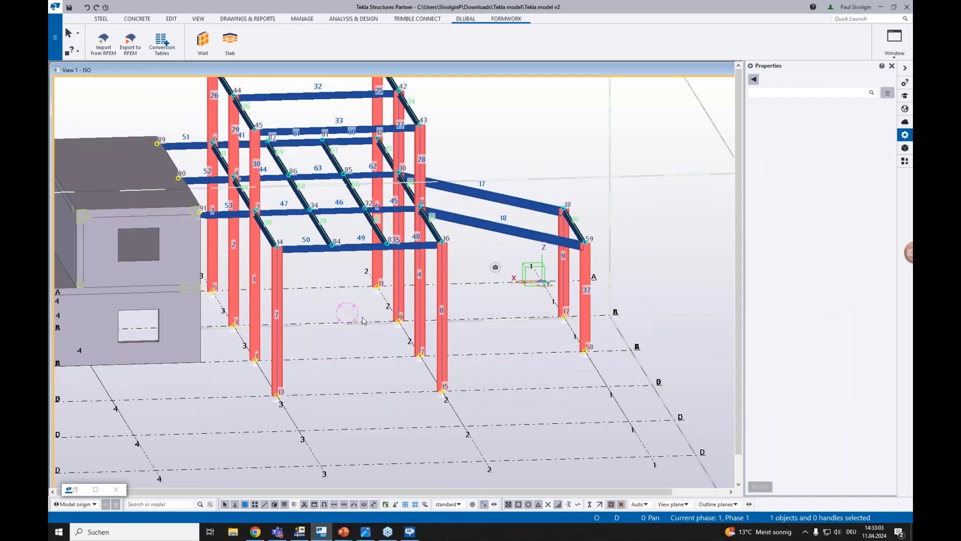
Export the analytical model with rigid links and the Z-axis upward to RFEM, overwriting the current model
scroll(364, 321, down, 2)
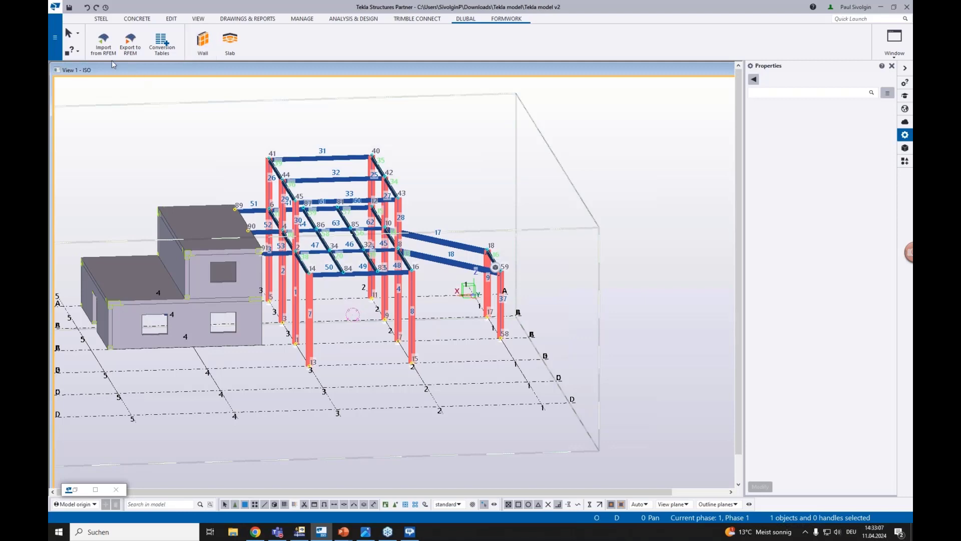
click(130, 43)
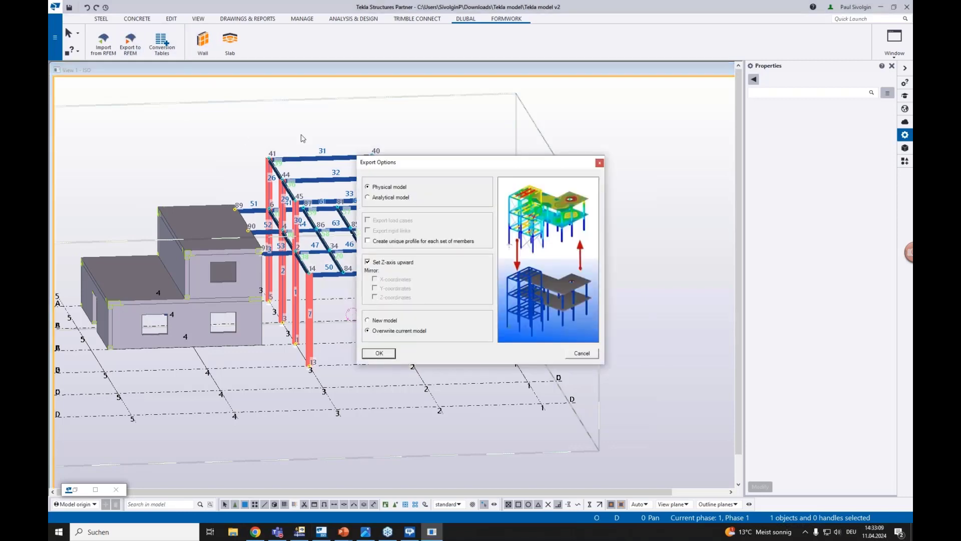
click(392, 198)
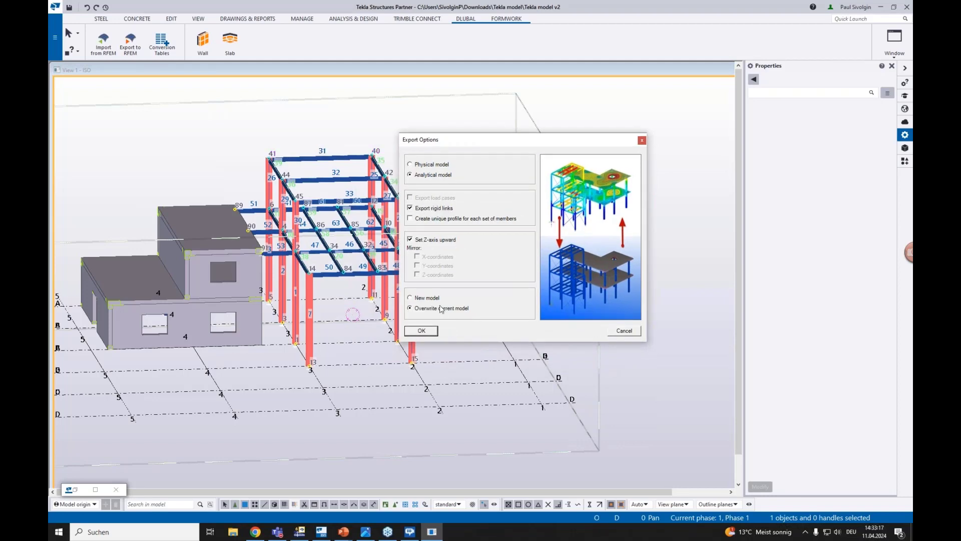
click(300, 532)
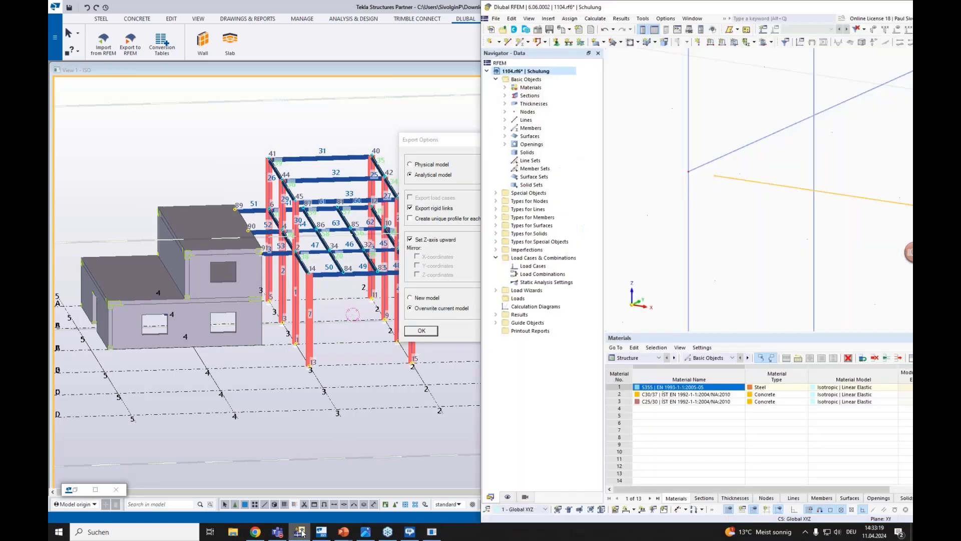
scroll(730, 215, up, 3)
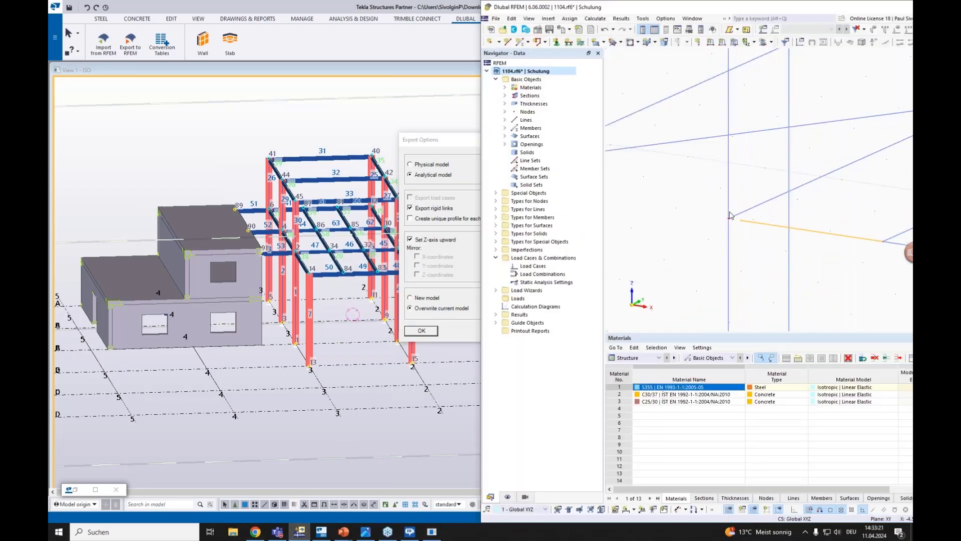
click(458, 313)
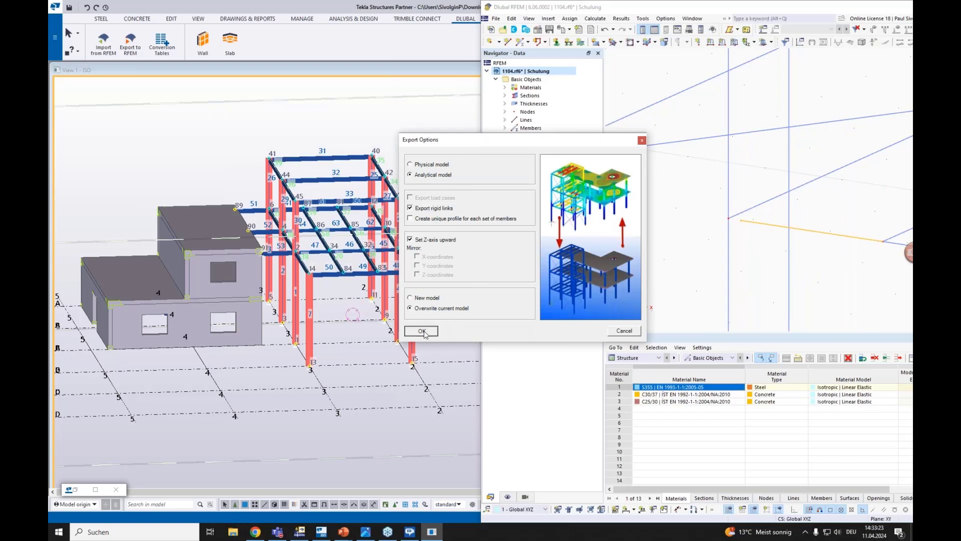
click(422, 331)
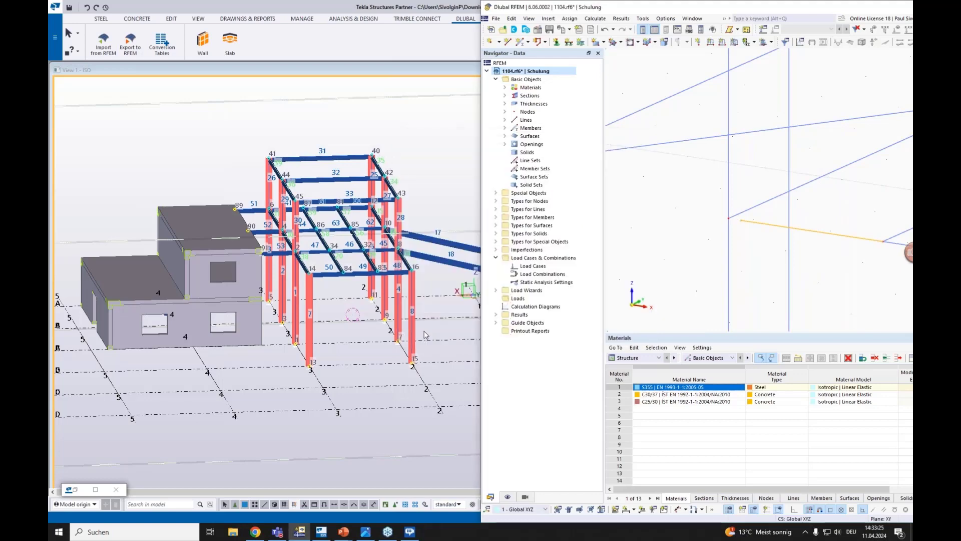
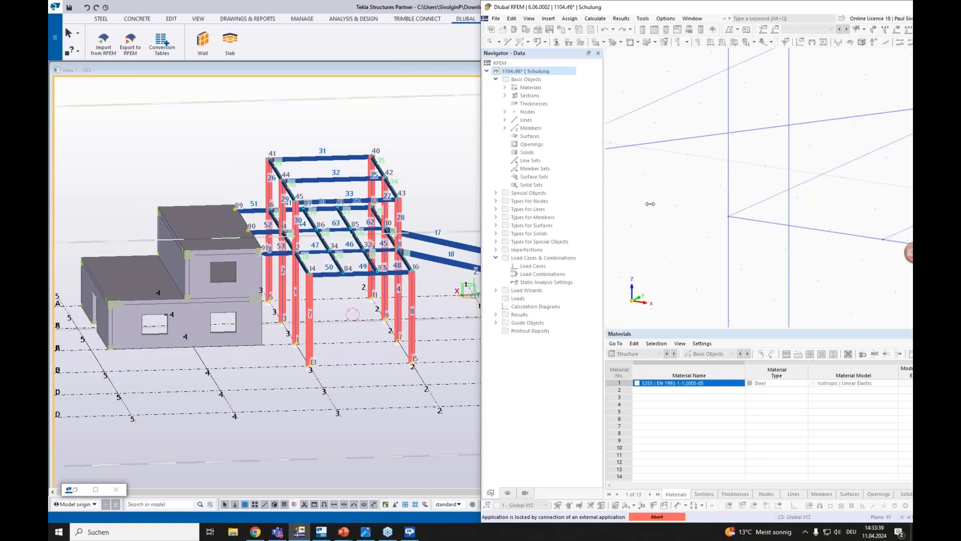
Switch to RFEM at full window size and examine the exported steel frame from several directions
double_click(836, 10)
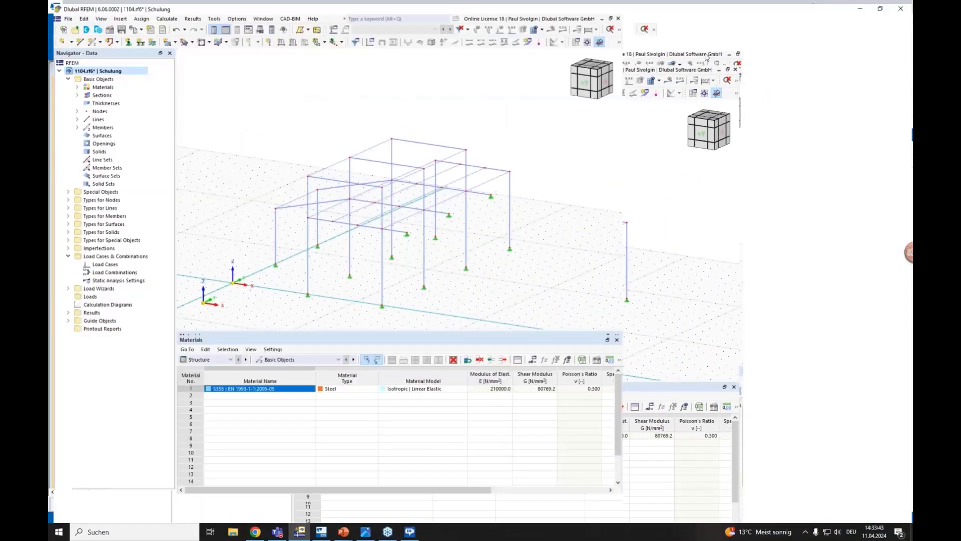
ctrl+middle_drag(636, 116, 704, 126)
click(765, 28)
scroll(616, 246, up, 3)
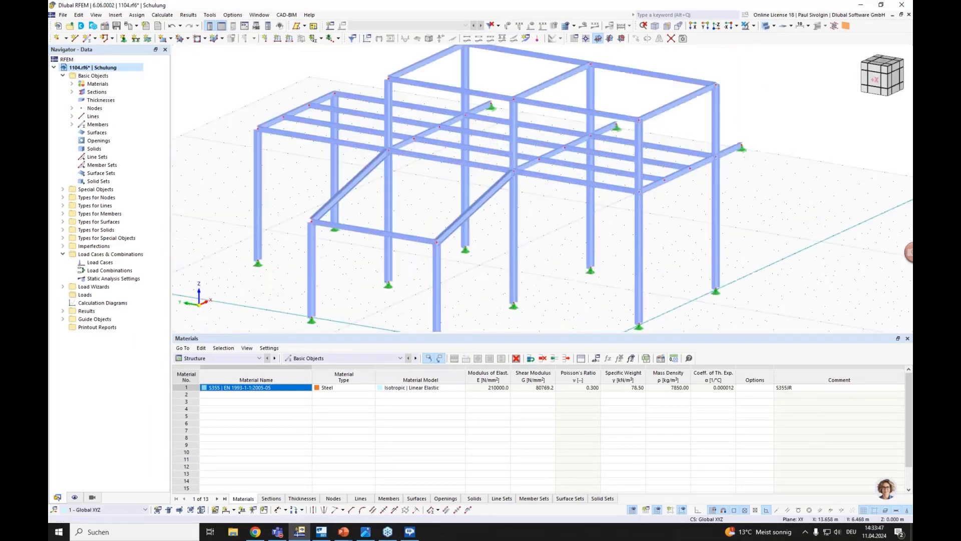
scroll(523, 243, up, 1)
scroll(520, 240, down, 3)
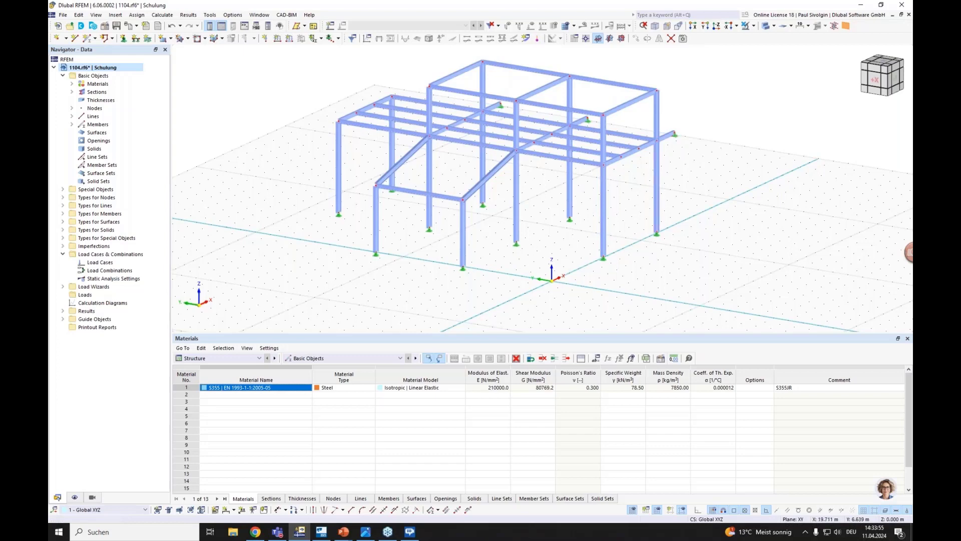
Review the rendered members coloured by section, by member type and by material
click(74, 496)
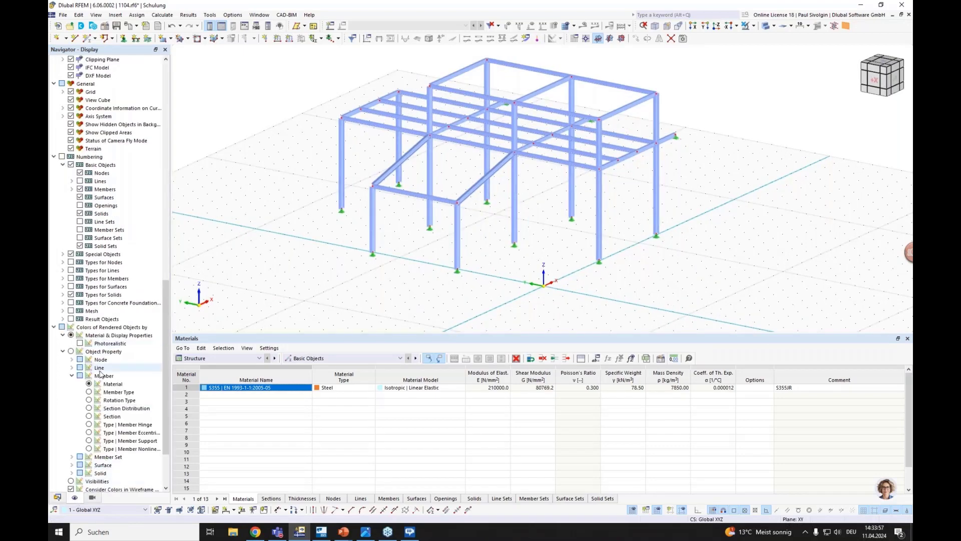
click(89, 416)
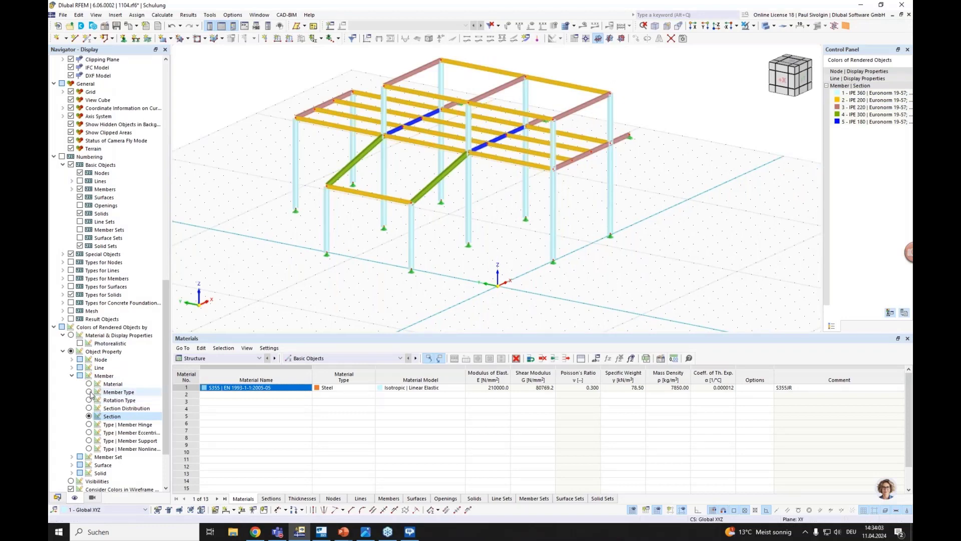
click(88, 392)
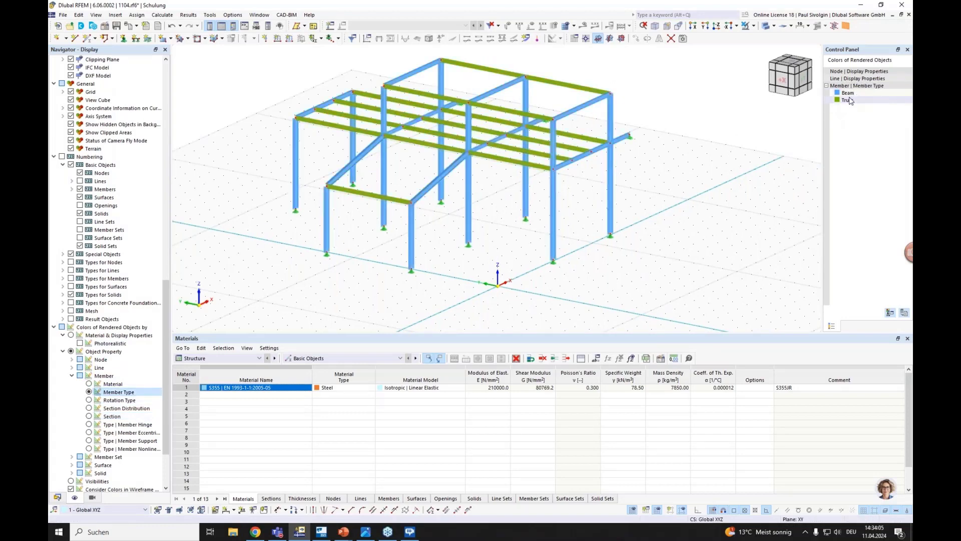
click(89, 384)
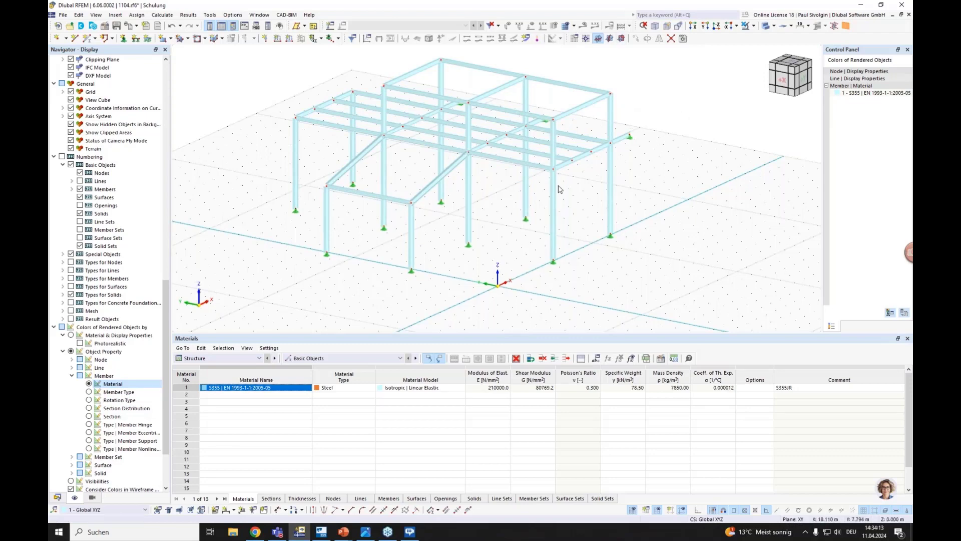
Colour the rendered members by member type to tell the beams from the trusses
click(58, 498)
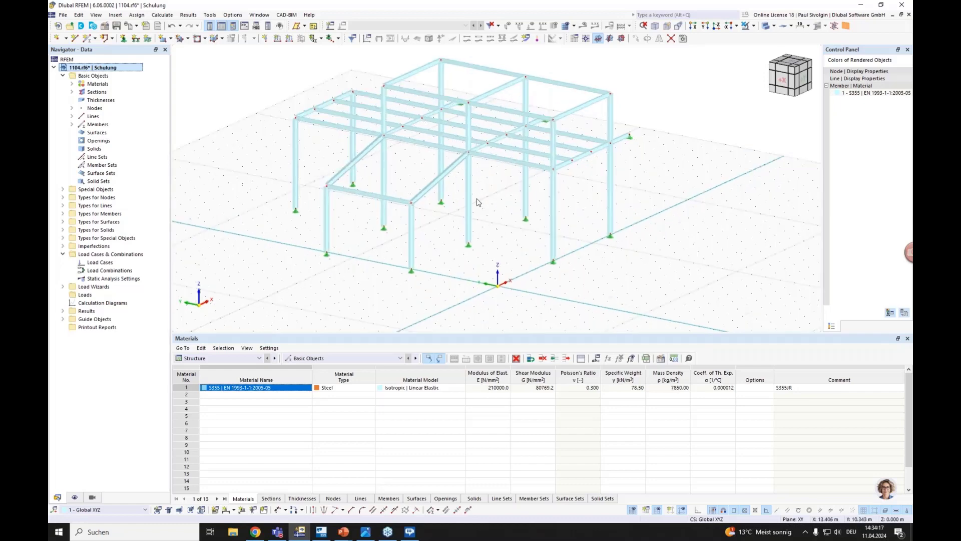
scroll(477, 202, down, 2)
click(74, 497)
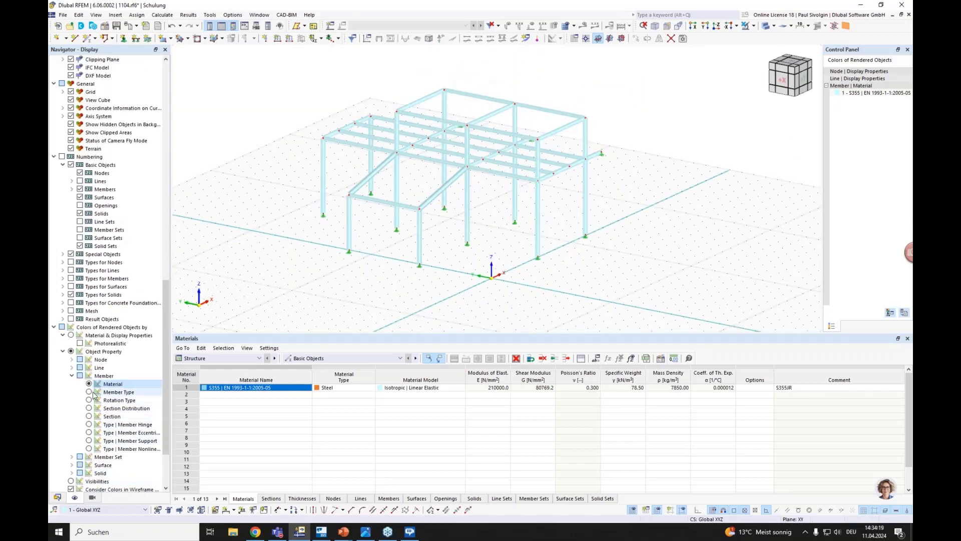
click(92, 393)
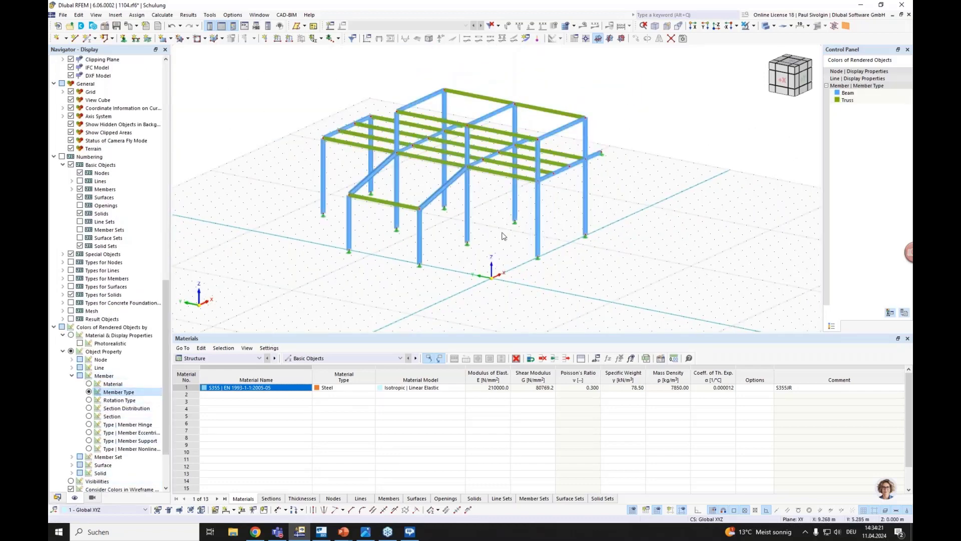
middle_drag(489, 127, 489, 151)
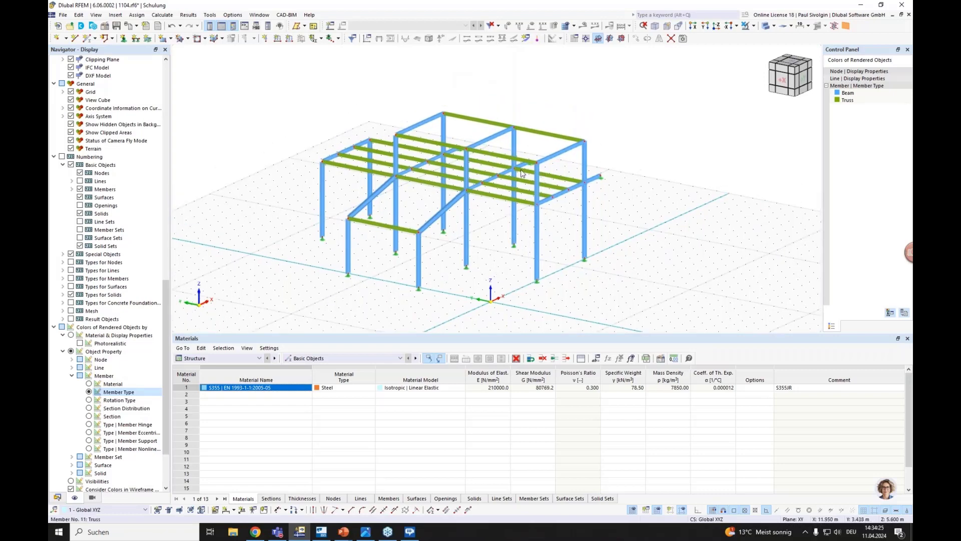
Start a new single member and set its member type to Tension
click(86, 40)
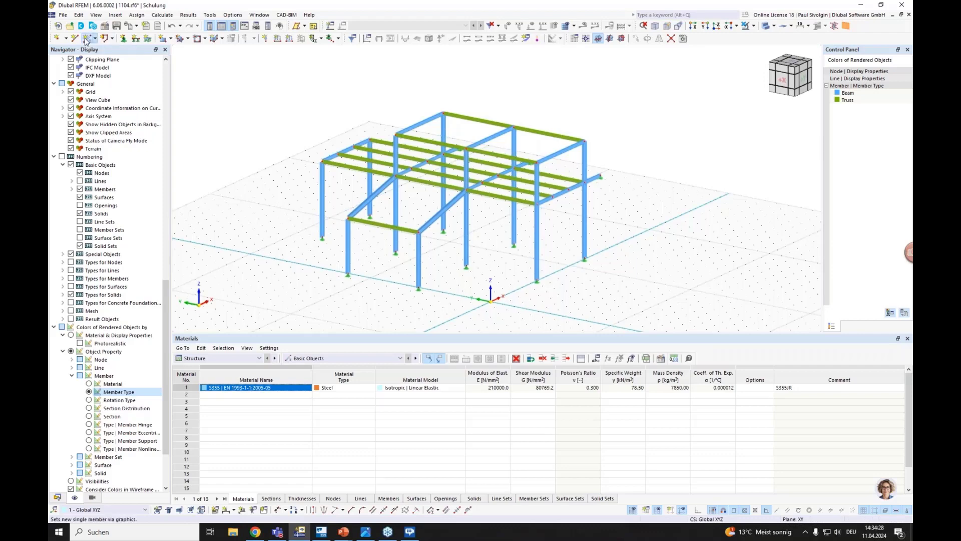
click(368, 168)
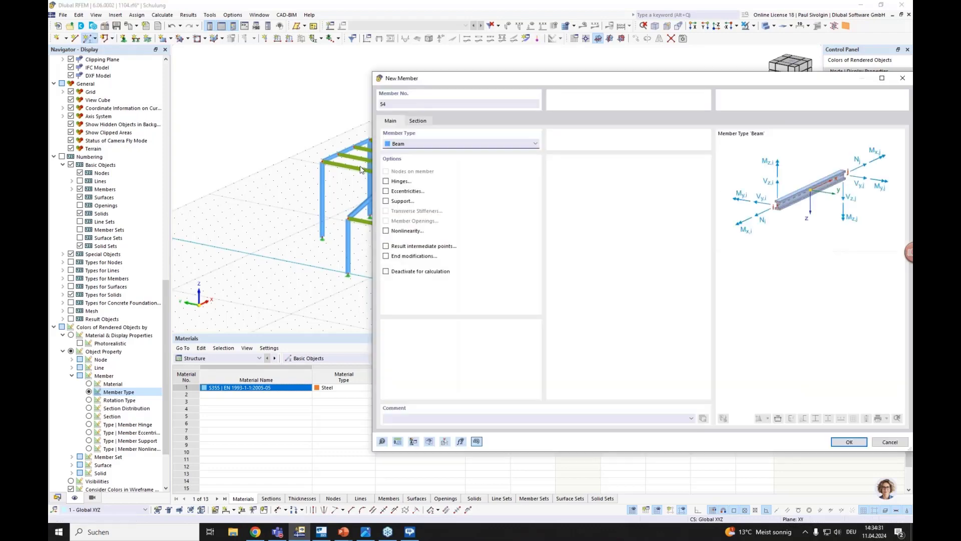
click(410, 145)
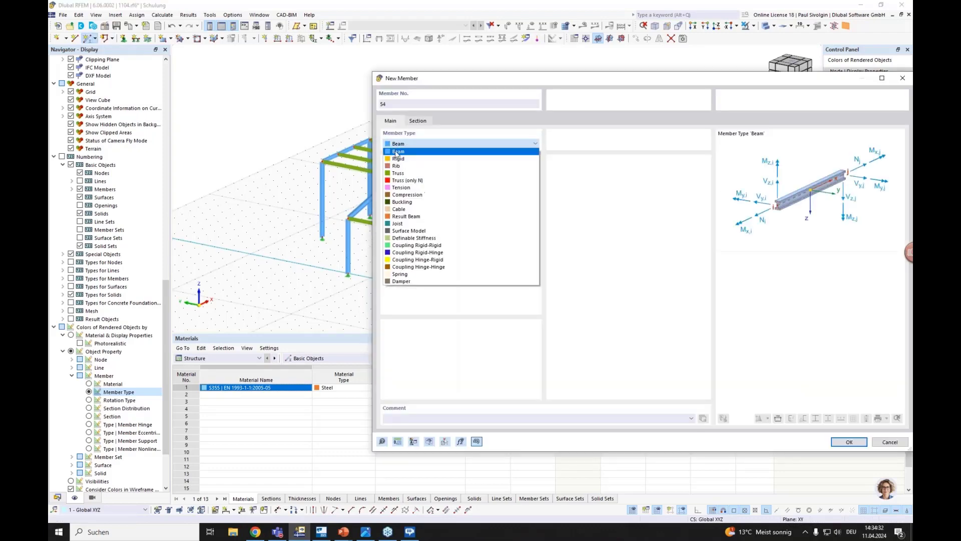
click(407, 188)
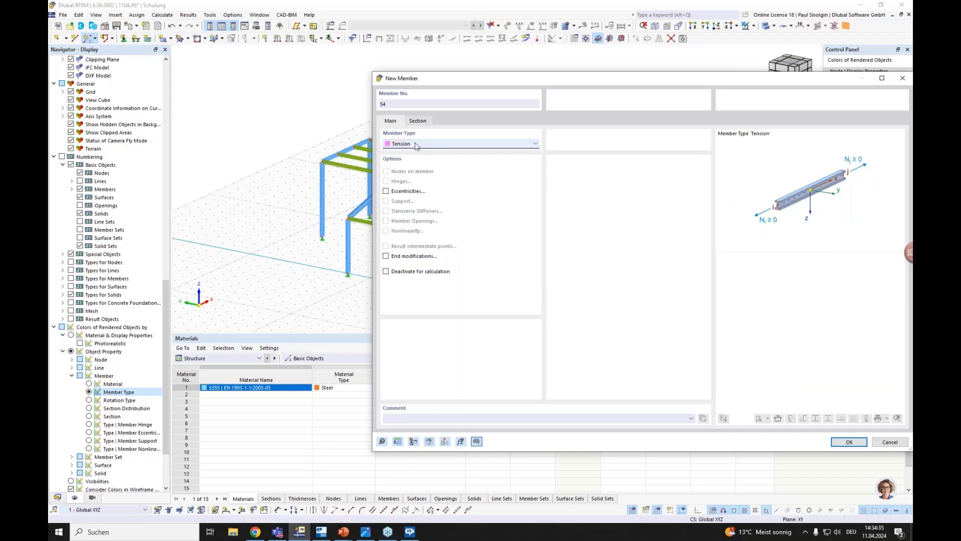
Assign the standardized round bar section R 20 in S355 to the new member and accept its definition
click(420, 121)
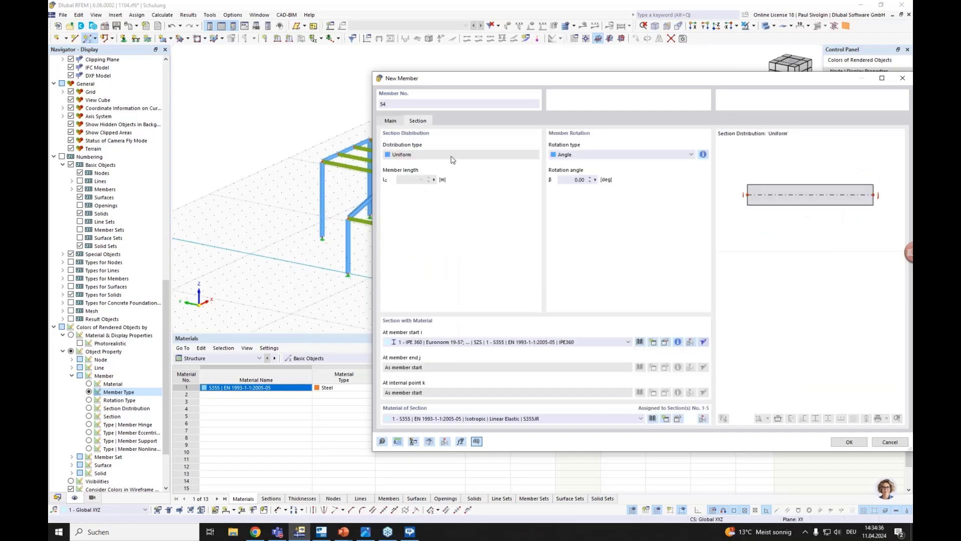
click(640, 342)
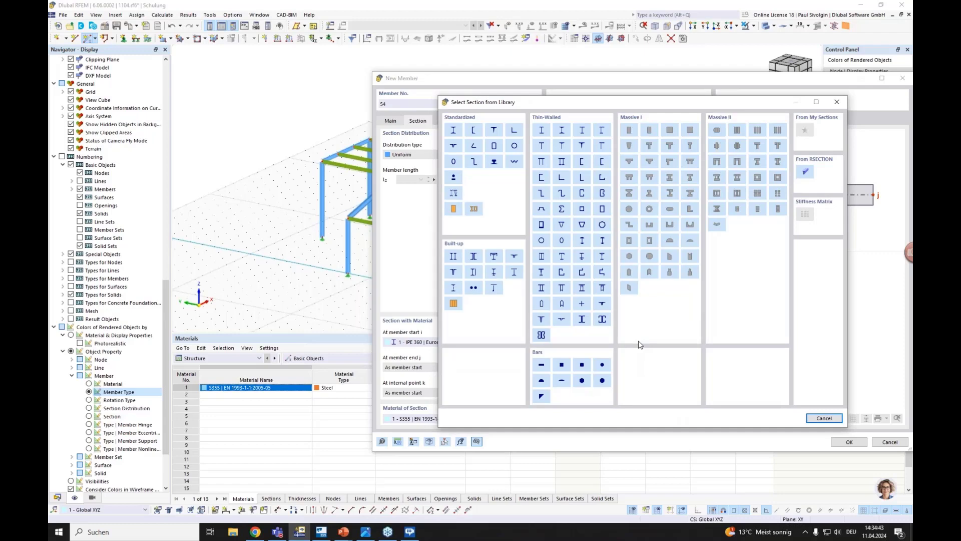
click(454, 178)
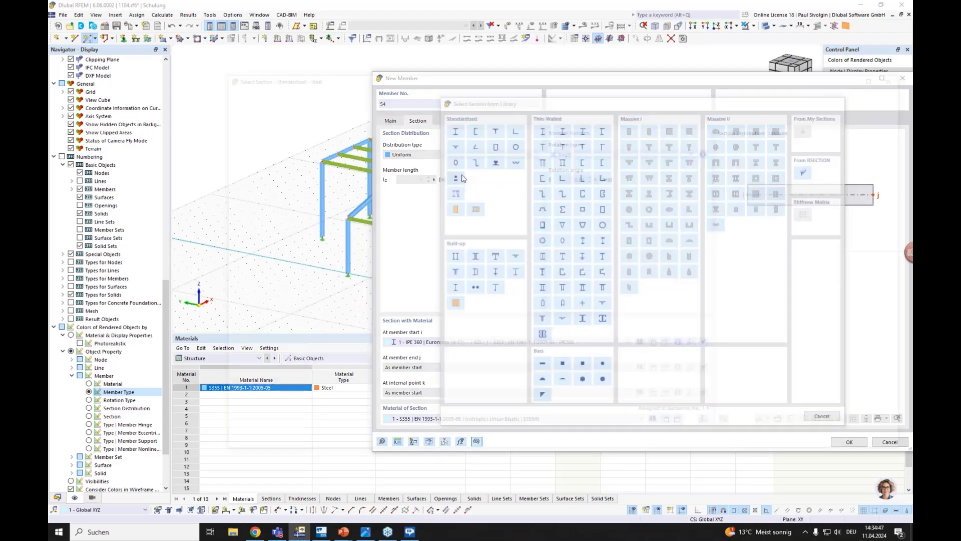
scroll(352, 184, down, 2)
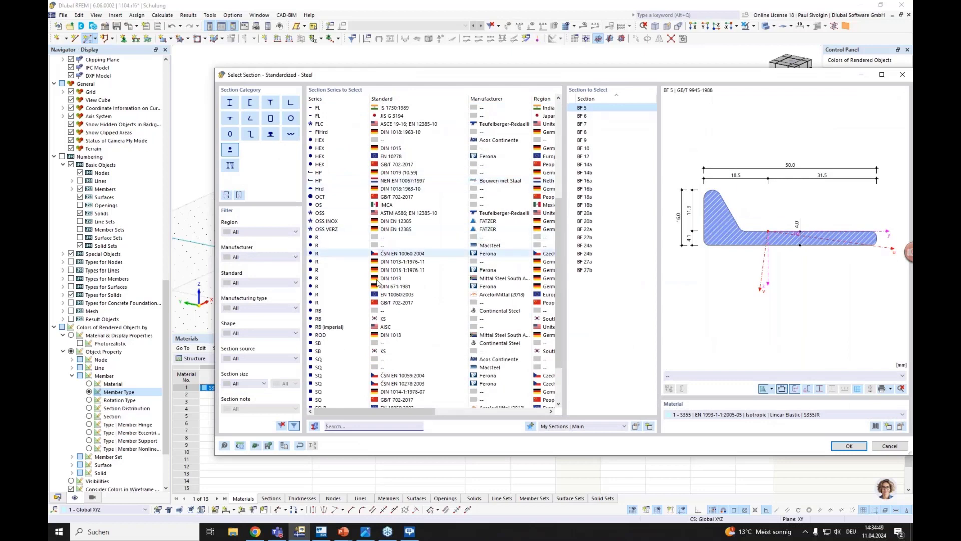
click(351, 239)
click(588, 189)
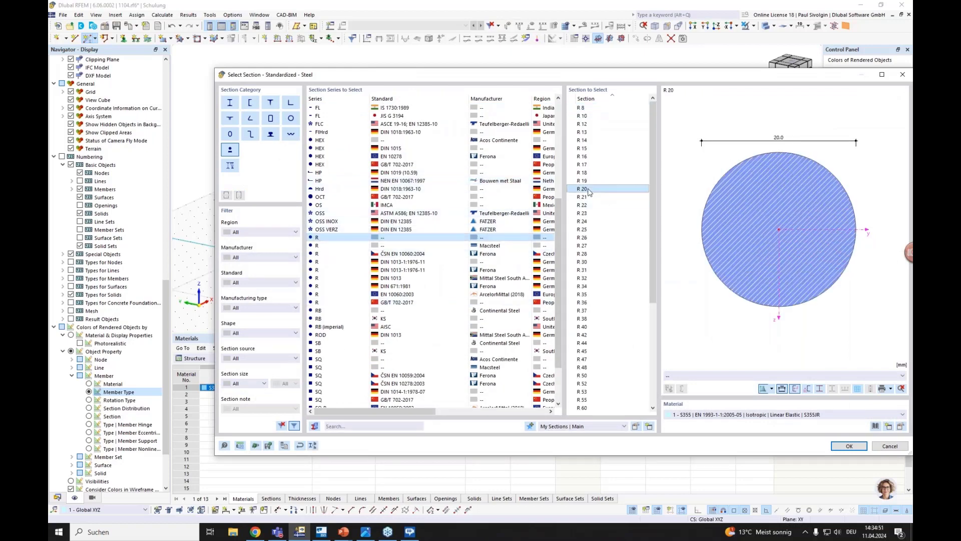
click(849, 445)
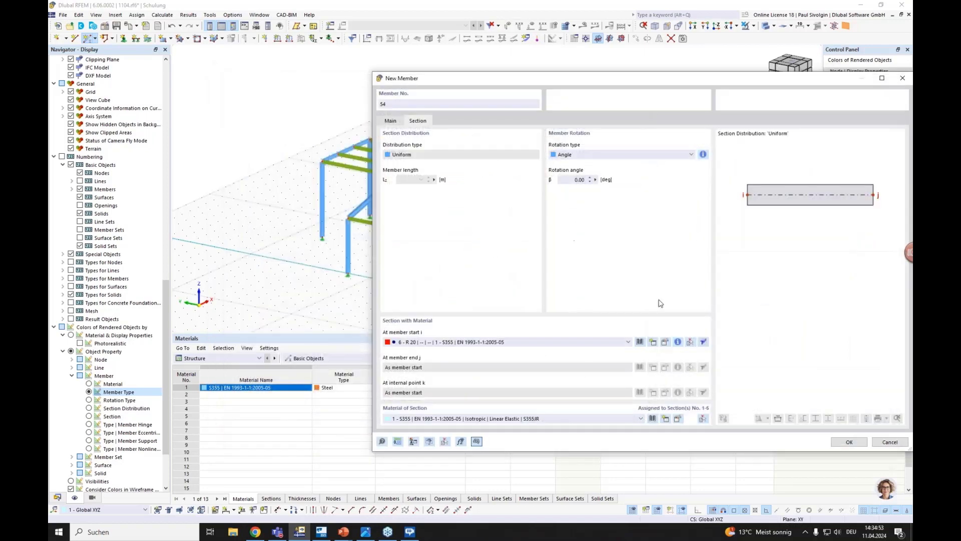
click(846, 443)
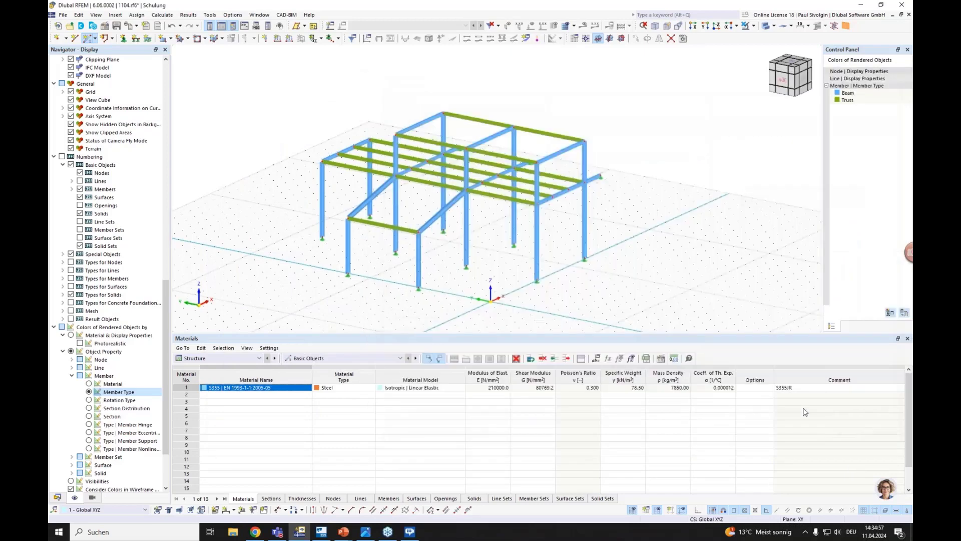
Draw two crossing diagonal tension members between the bases and heads of the two short front columns
scroll(371, 242, up, 2)
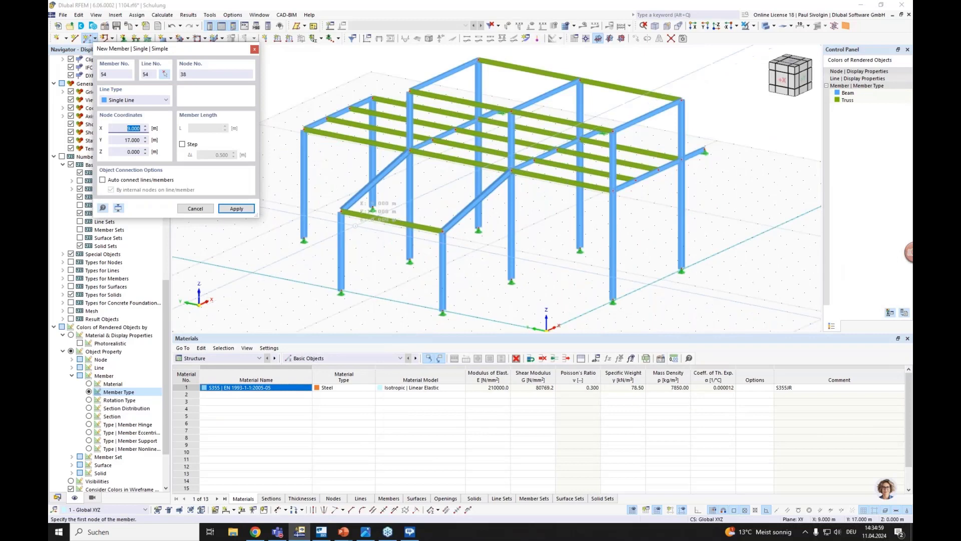
click(440, 306)
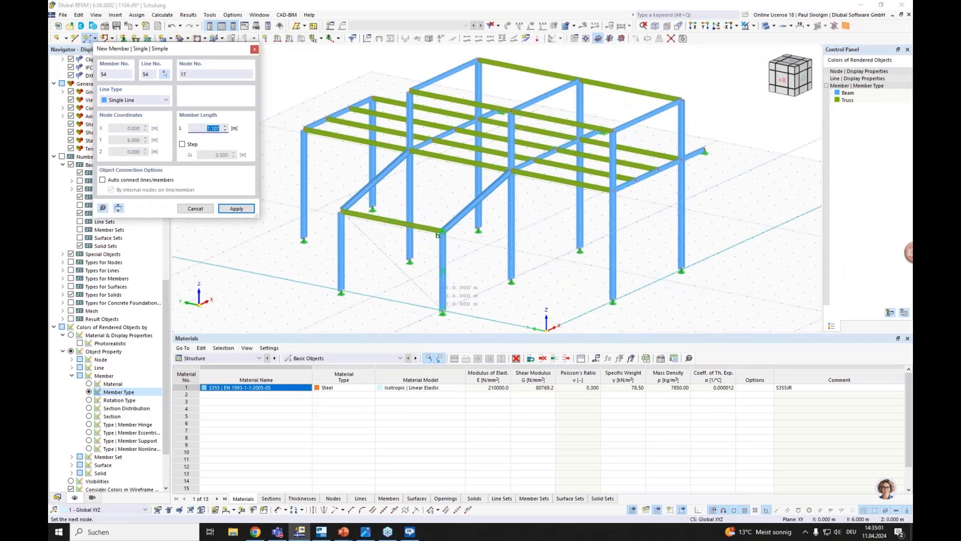
click(341, 211)
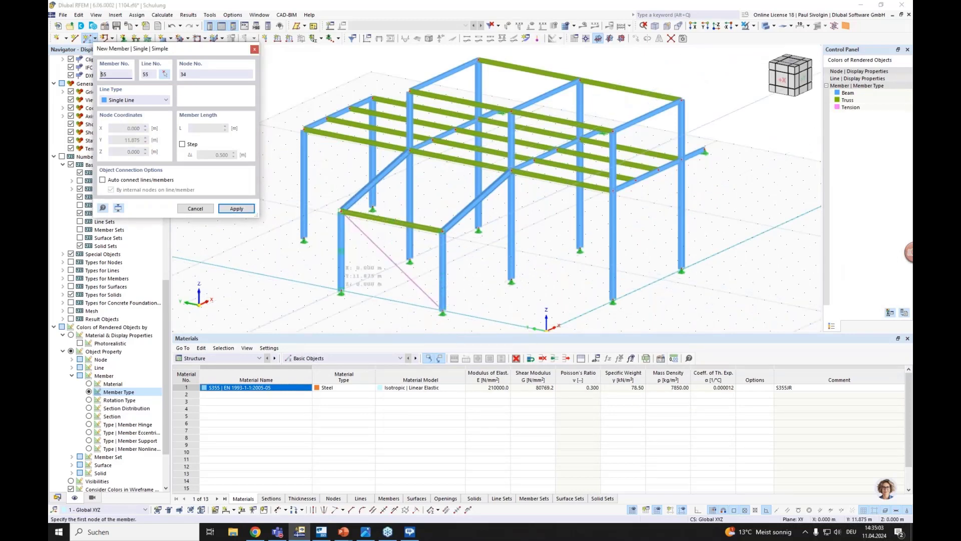
click(341, 291)
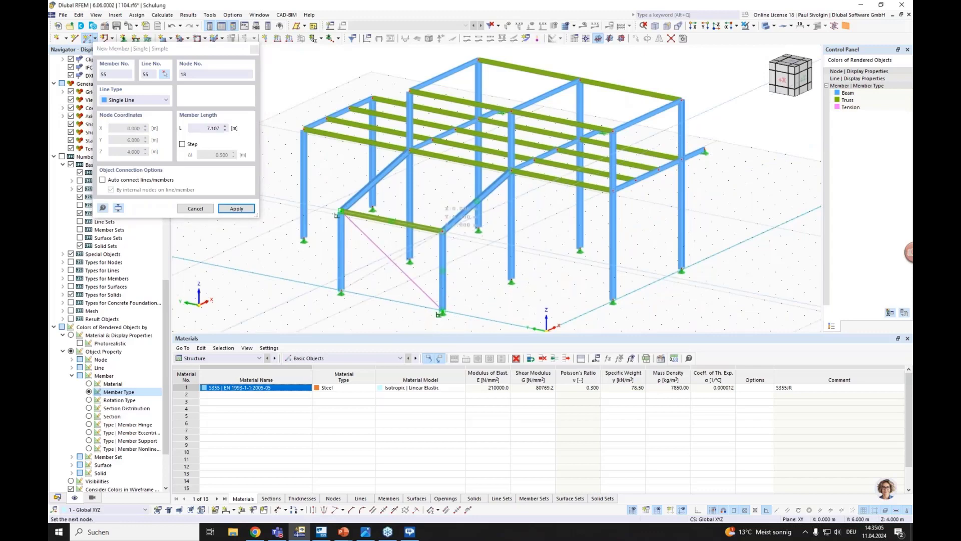
click(442, 230)
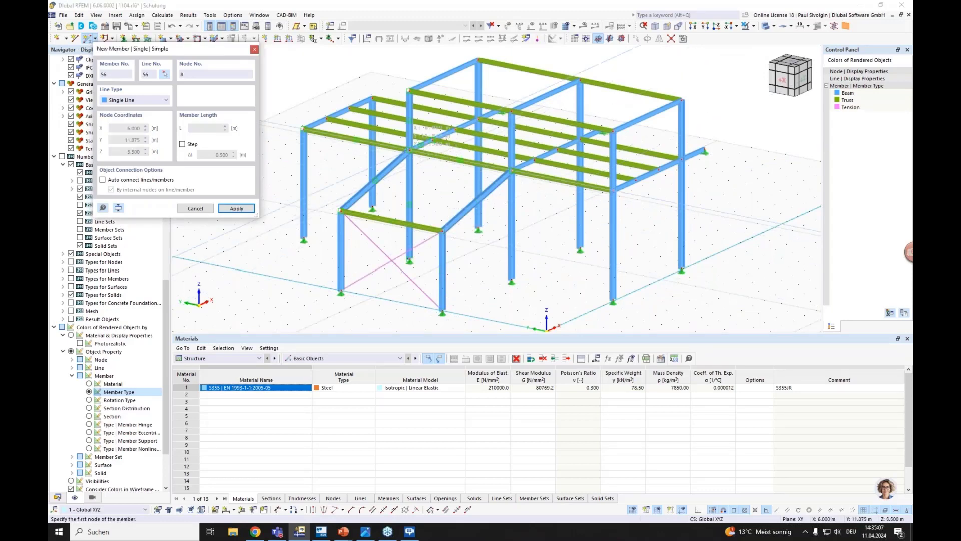
Draw a diagonal tension member across the sloping bay between the two inclined beams and begin the opposite diagonal
click(341, 212)
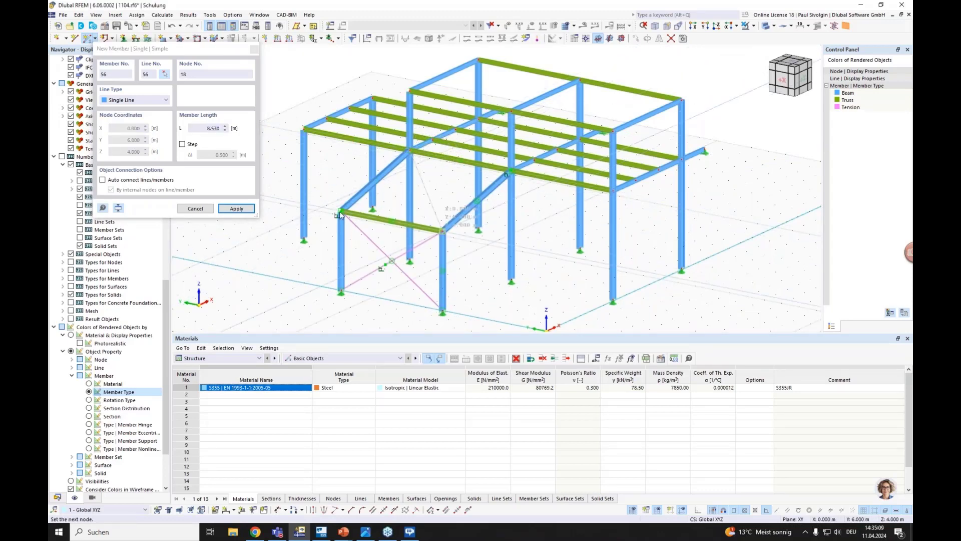
click(340, 213)
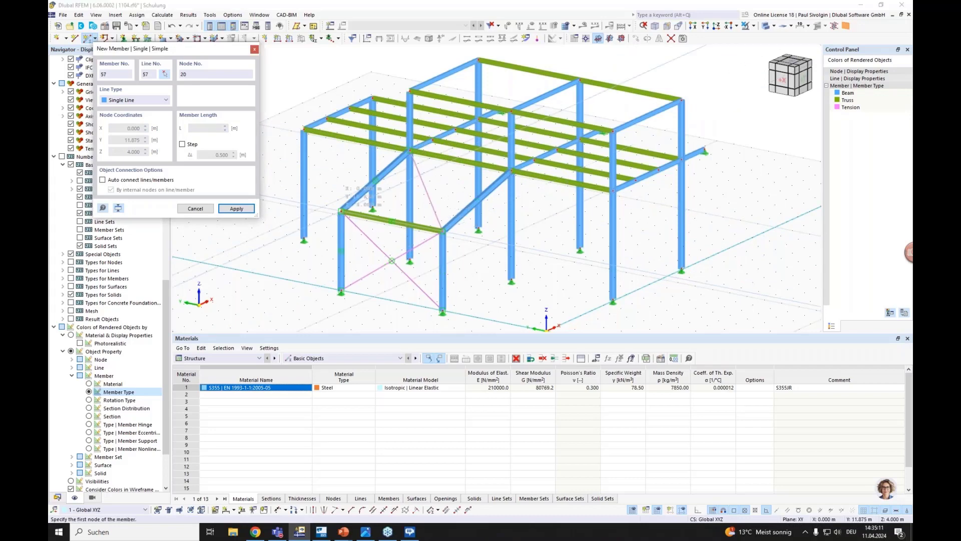
Complete the crossed tension members in the sloped roof bay and add a crossed pair in the adjoining 5.5 m high roof bay
click(511, 171)
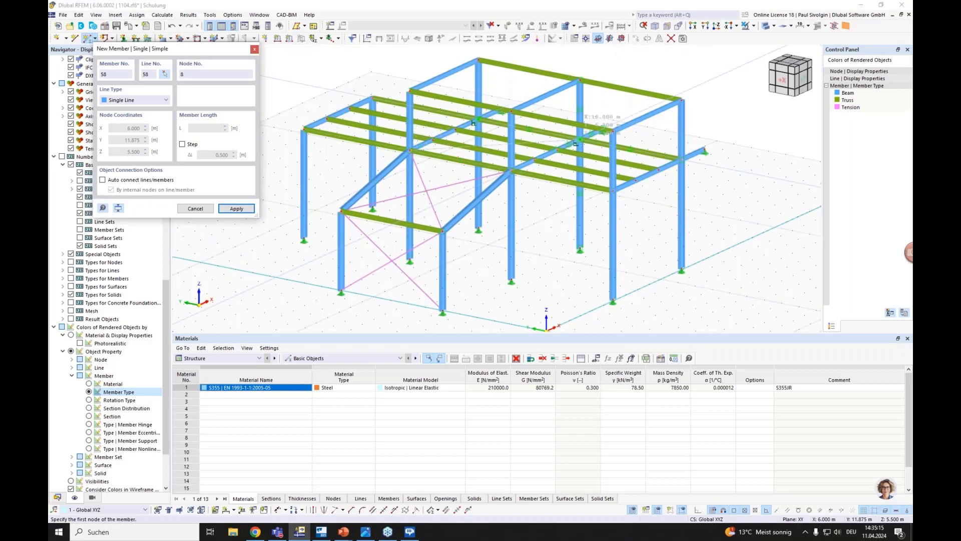
click(586, 138)
click(414, 152)
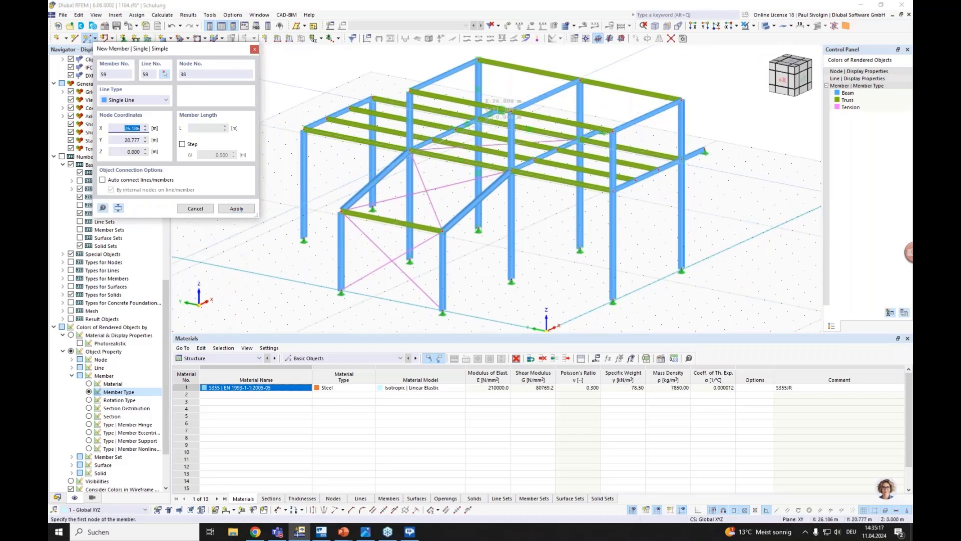
click(510, 168)
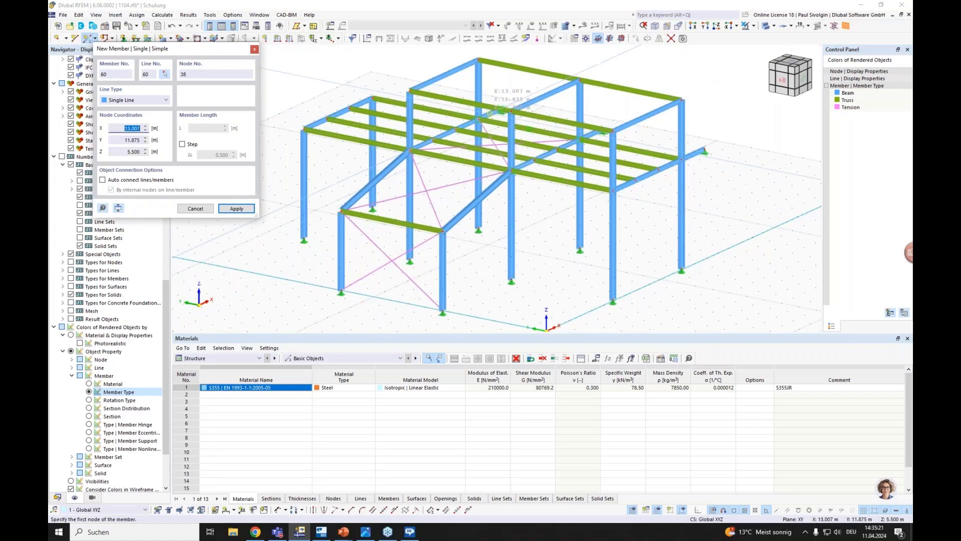
Add two crossed tension members between the two neighbouring columns at X = 12 m, running from the column bases to 5.5 m height
key(Escape)
click(578, 248)
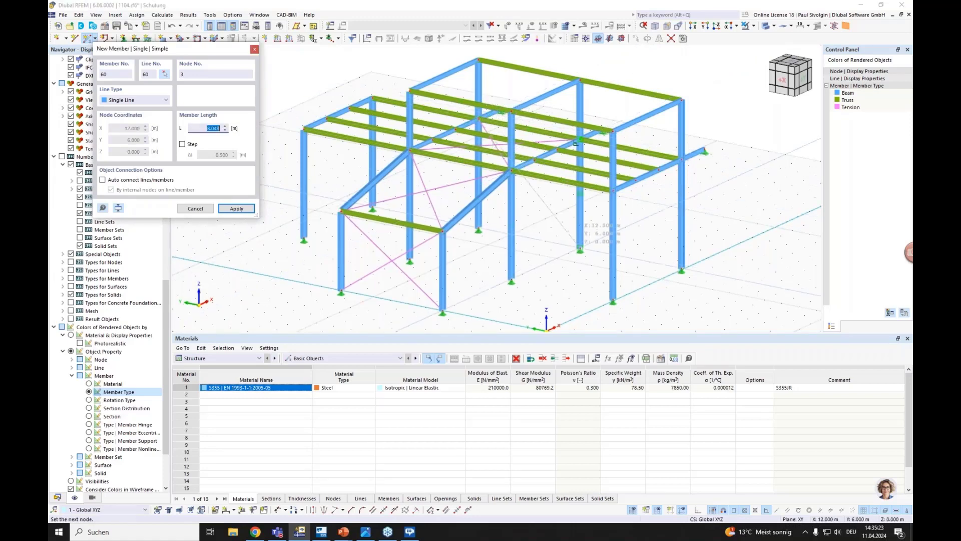
click(580, 249)
right_click(586, 250)
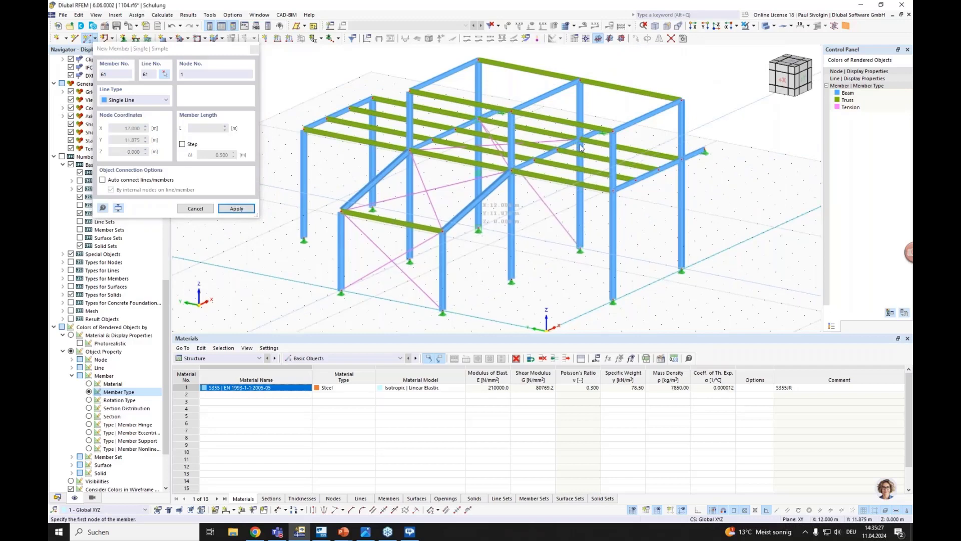
click(579, 140)
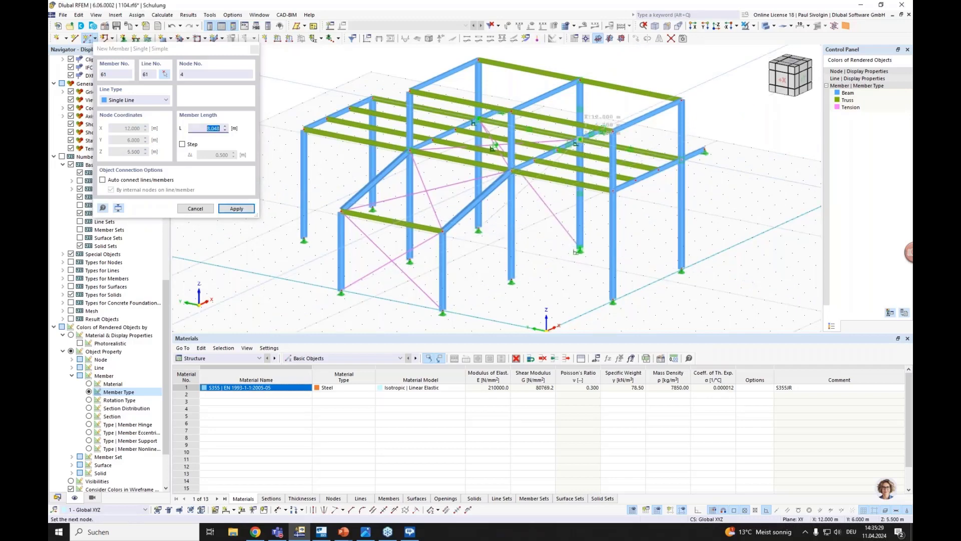
click(574, 216)
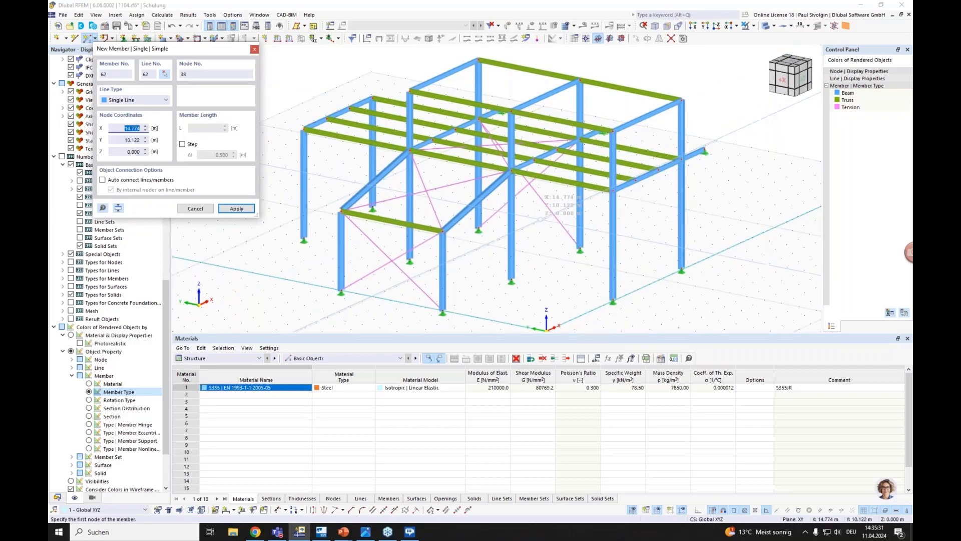
key(Escape)
key(ctrl+s)
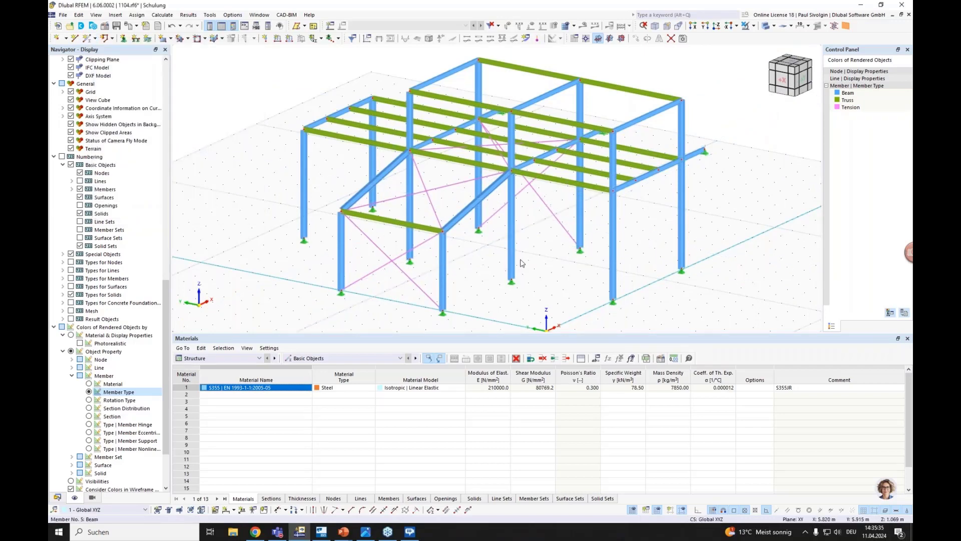
Activate combination wizard and classification among the add-ons in the model's base data and accept saving the dialog data
ctrl+middle_drag(536, 249, 542, 269)
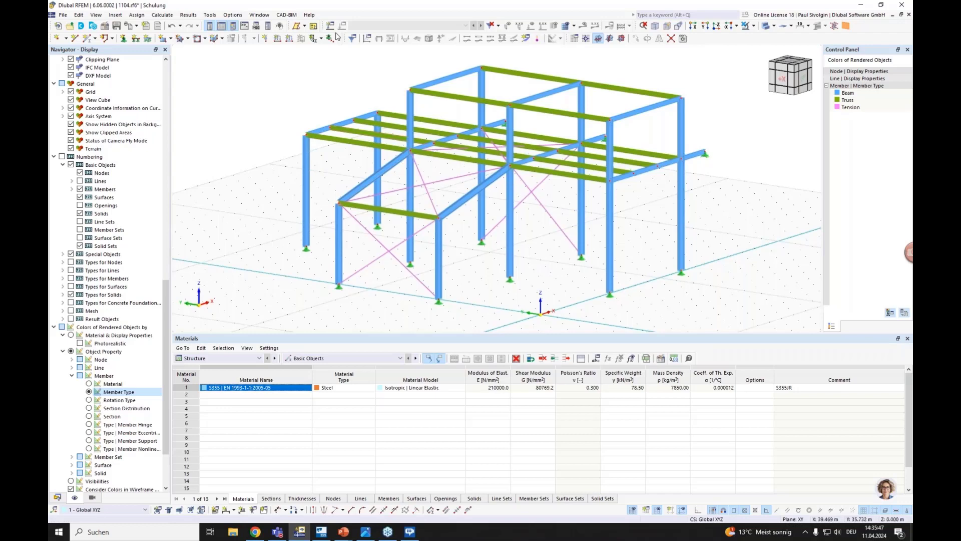
click(105, 26)
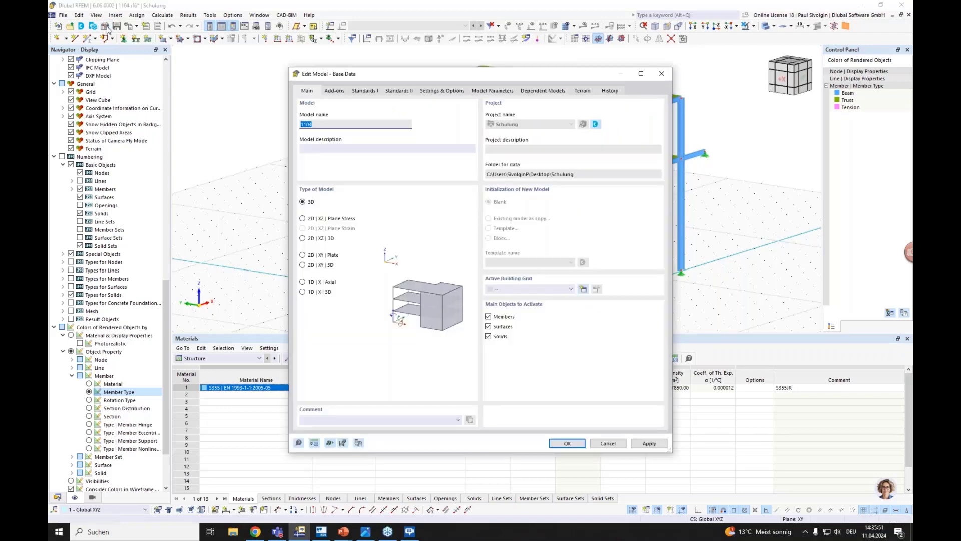
click(362, 91)
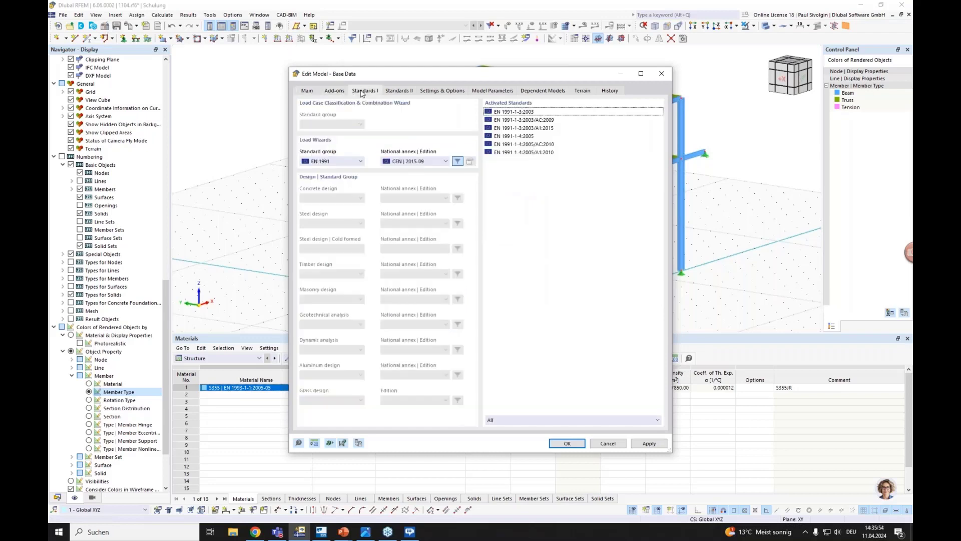
click(398, 92)
click(337, 92)
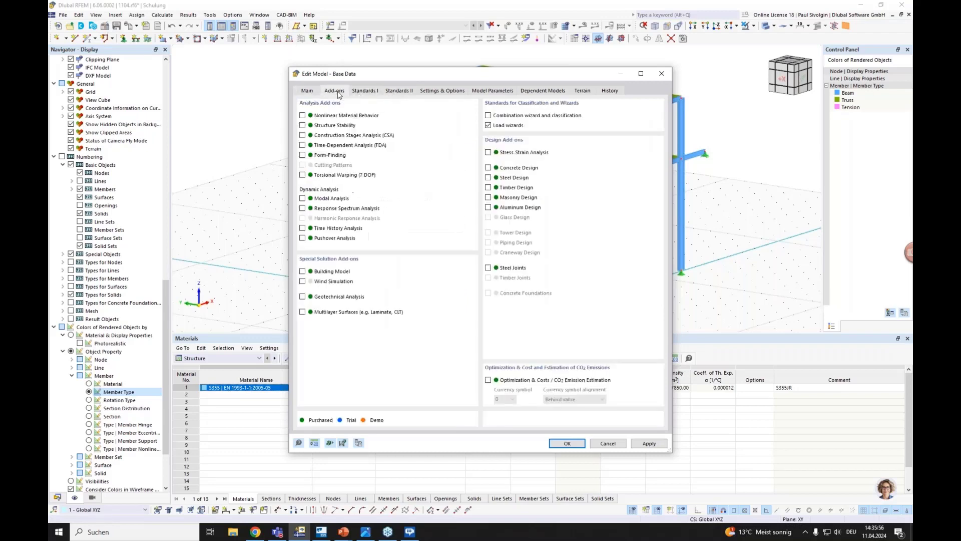
click(523, 117)
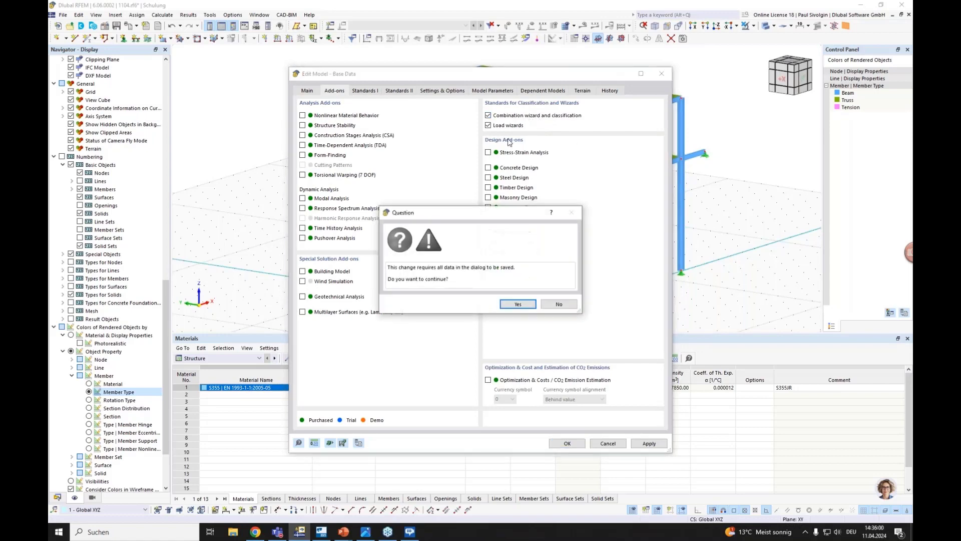
click(523, 304)
click(567, 443)
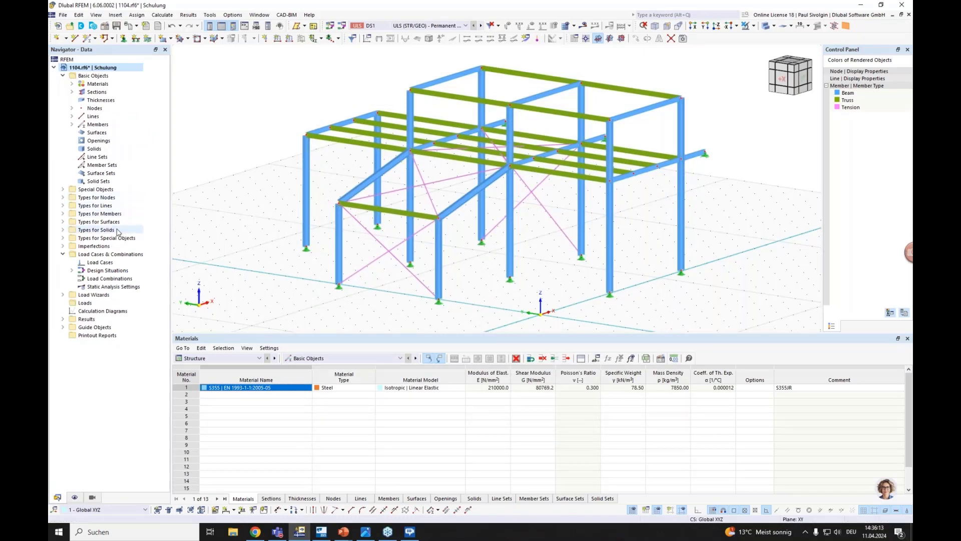
In the load cases and combinations settings, set the EN 1990 national annex to DIN | 2012-08 and enable the combination wizard
right_click(96, 255)
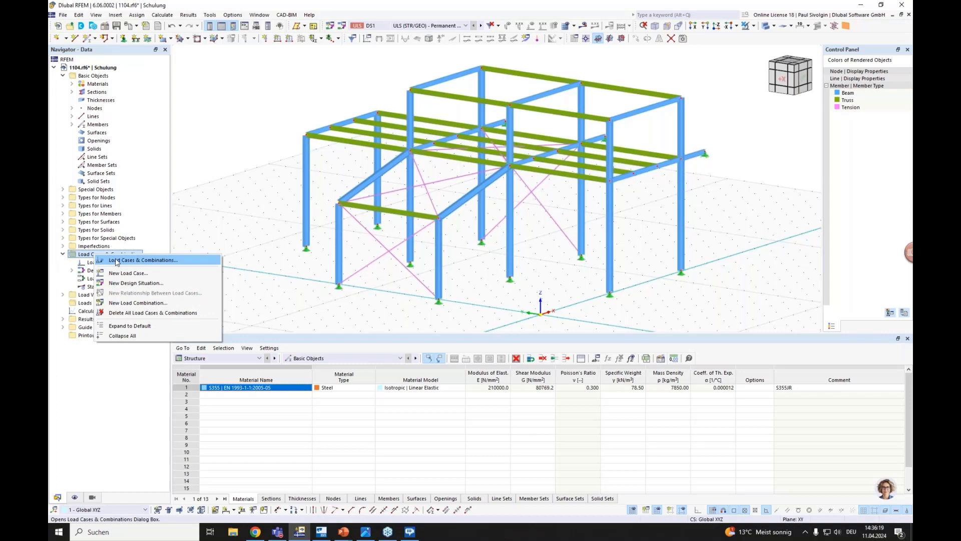
click(117, 260)
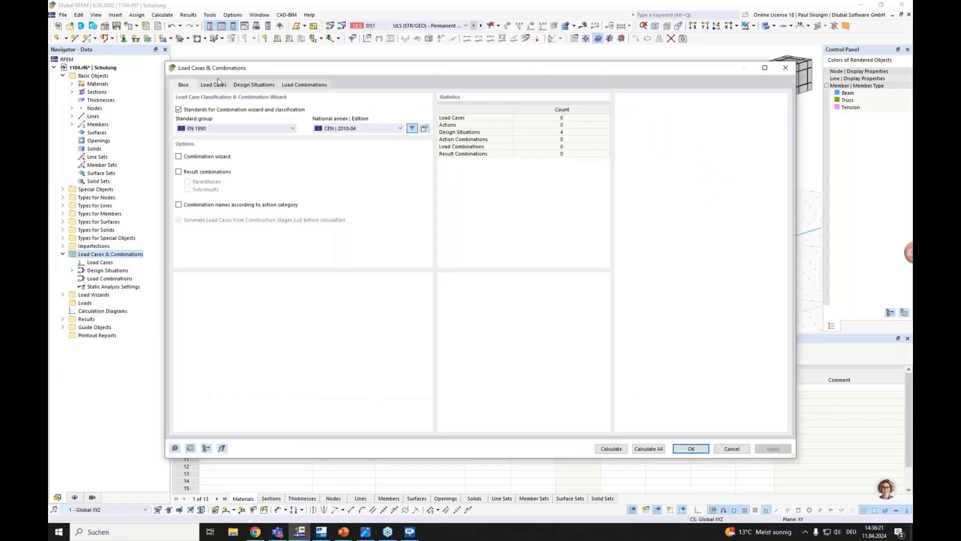
click(358, 128)
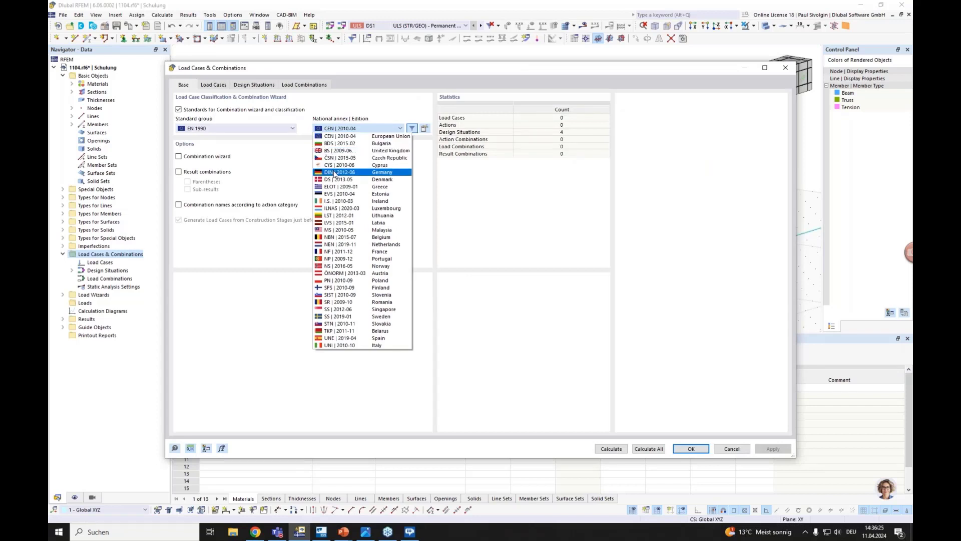
click(335, 173)
click(518, 323)
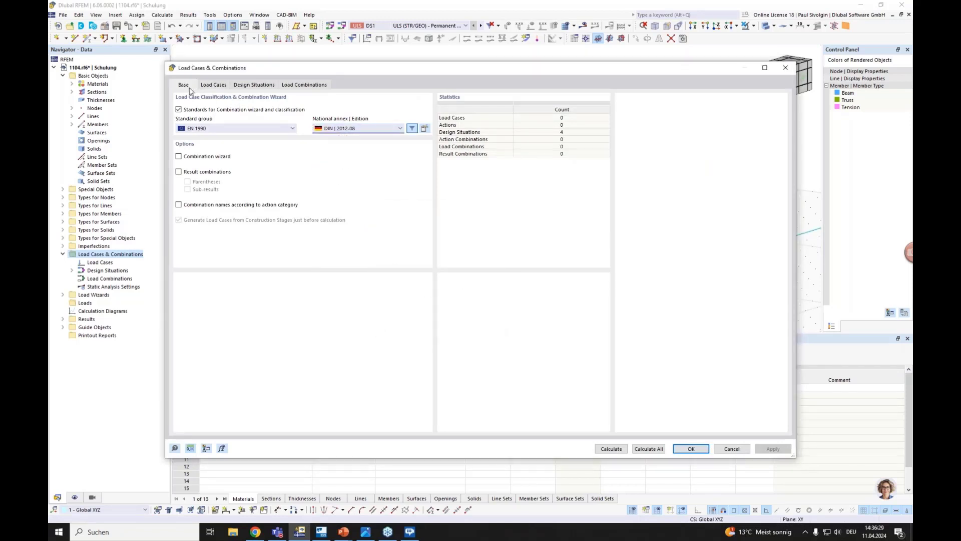
click(178, 157)
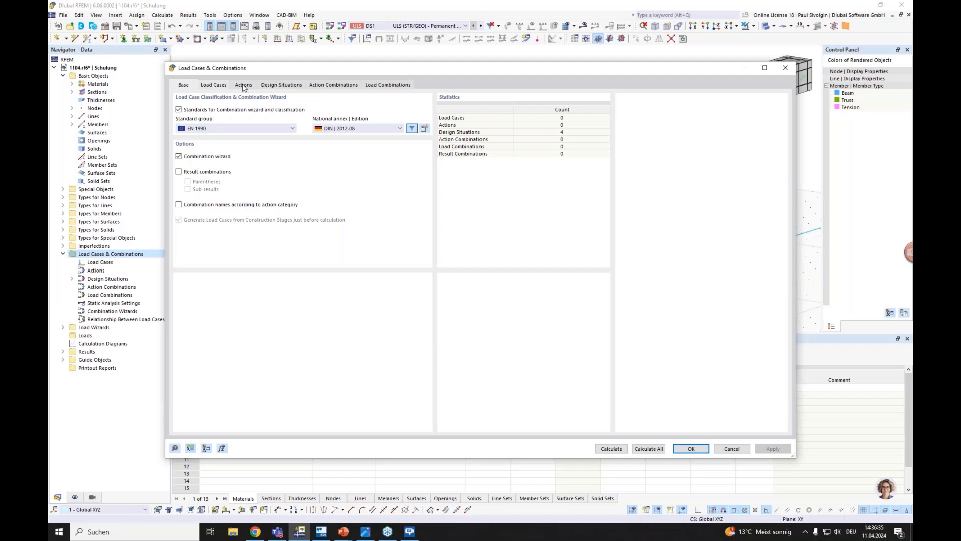
Create a permanent load case named Self weight with new static analysis settings, Geometrically linear with Newton-Raphson
click(213, 85)
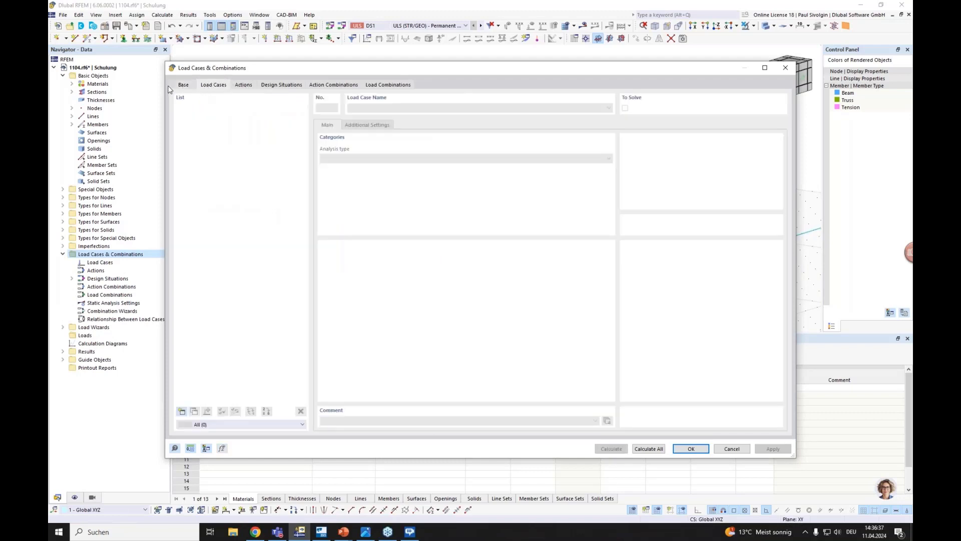
click(266, 85)
click(215, 85)
click(181, 411)
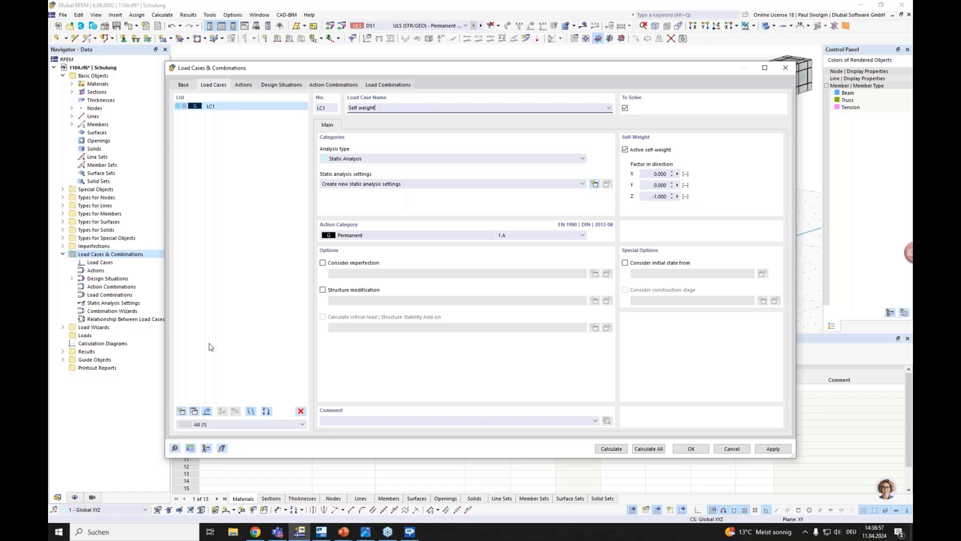
click(182, 411)
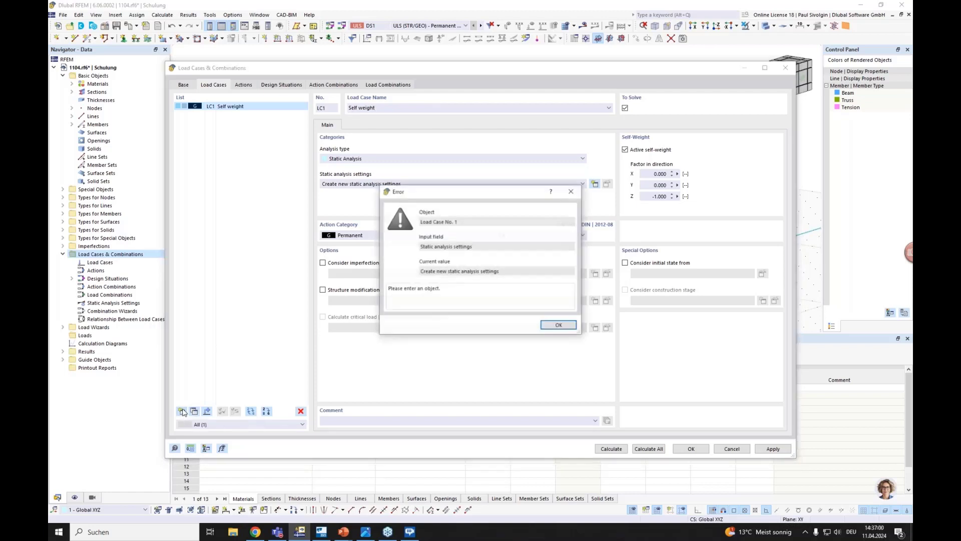
click(559, 322)
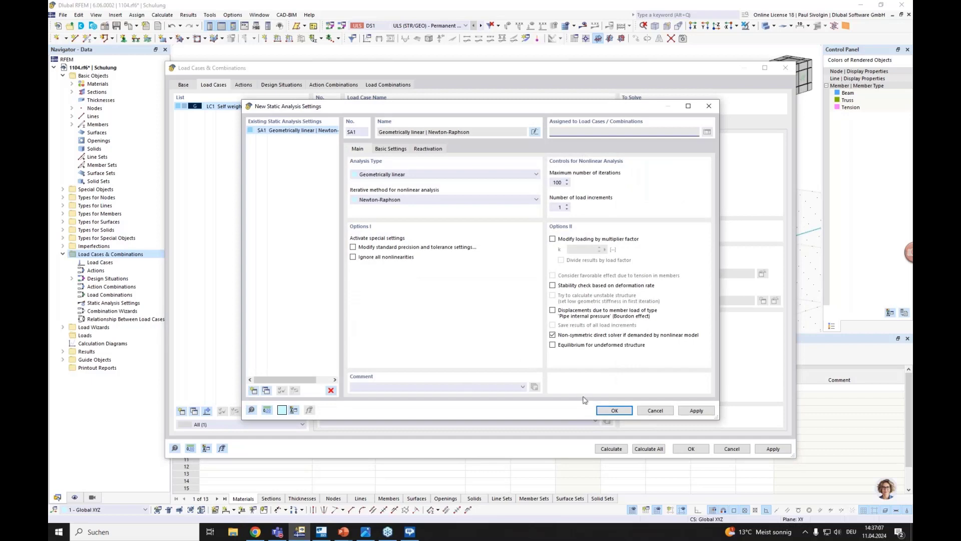
click(615, 411)
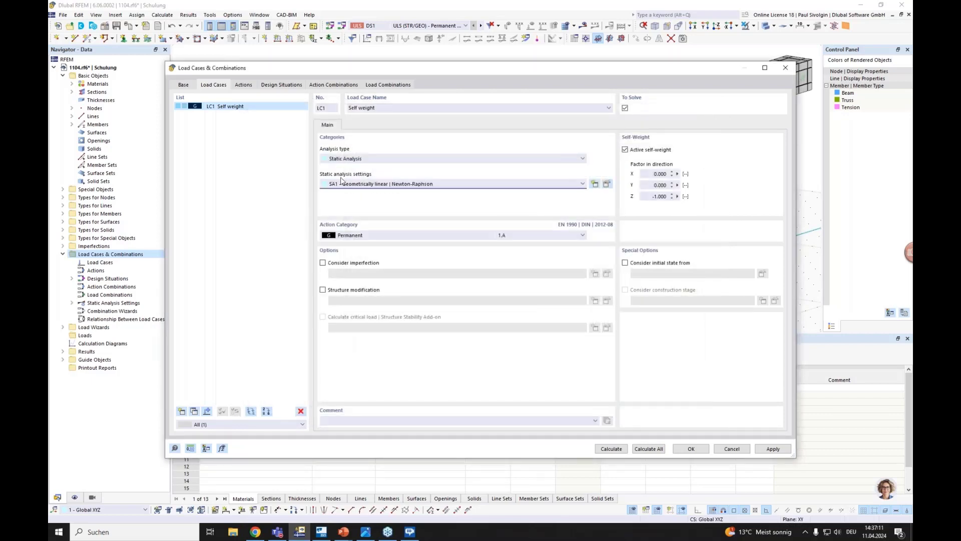
Add two more load cases and define LC2 as Imposed Load with the action category Imposed loads - category E: storage areas
click(182, 411)
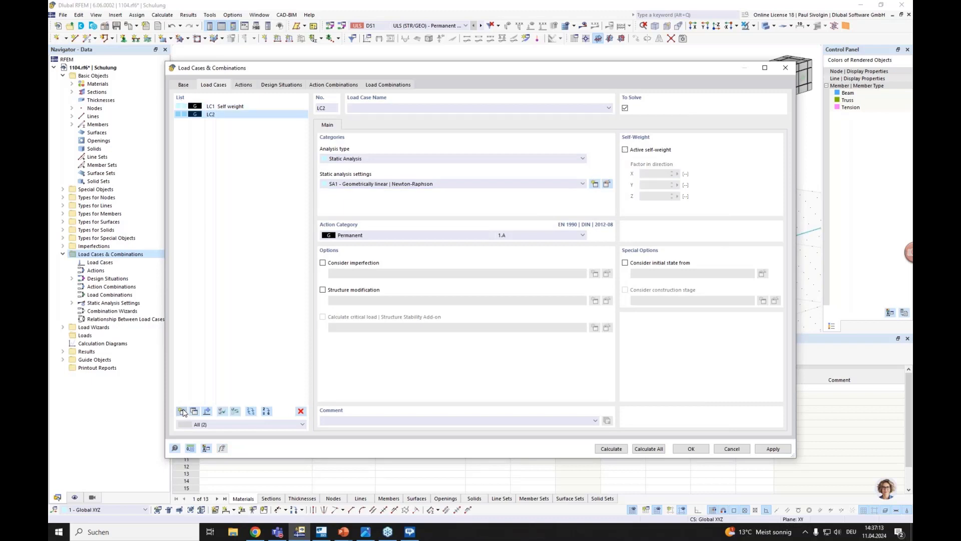
click(182, 411)
click(201, 115)
click(371, 236)
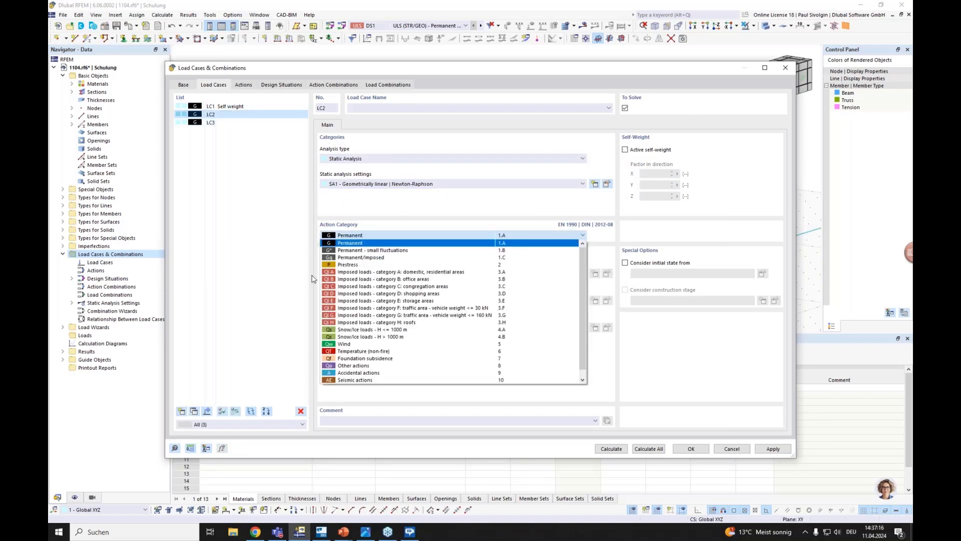
click(379, 303)
click(353, 107)
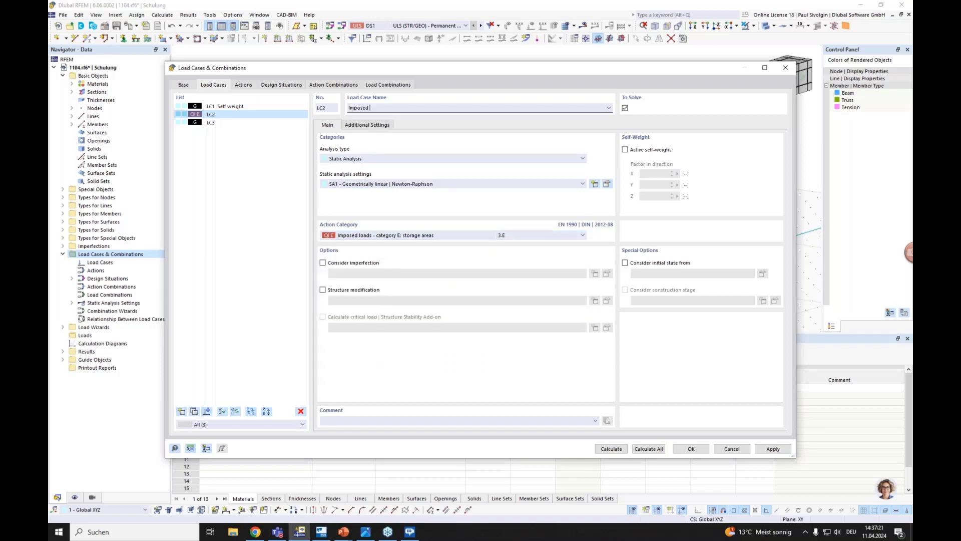
Assign the action category Snow/Ice loads - H <= 1000 m to LC3 and name it Snow
click(220, 122)
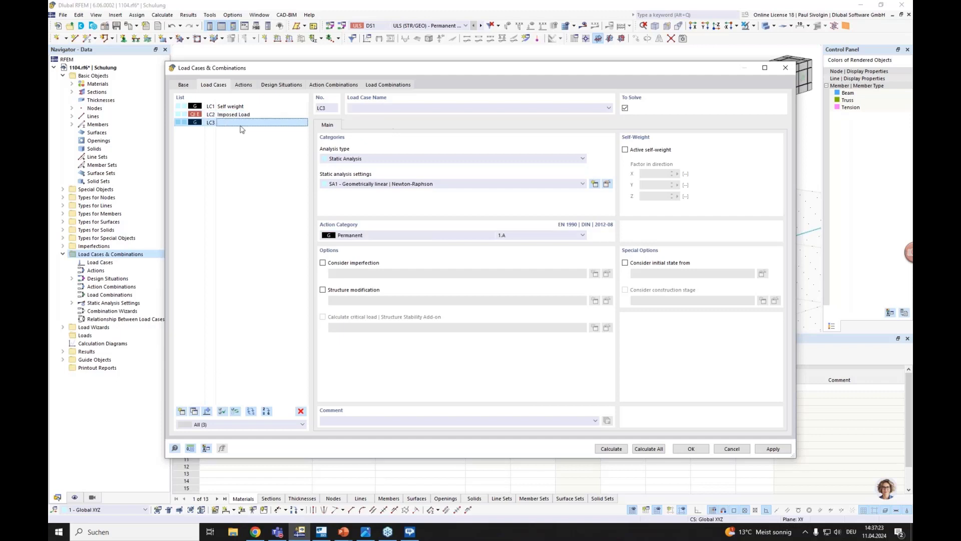
click(371, 235)
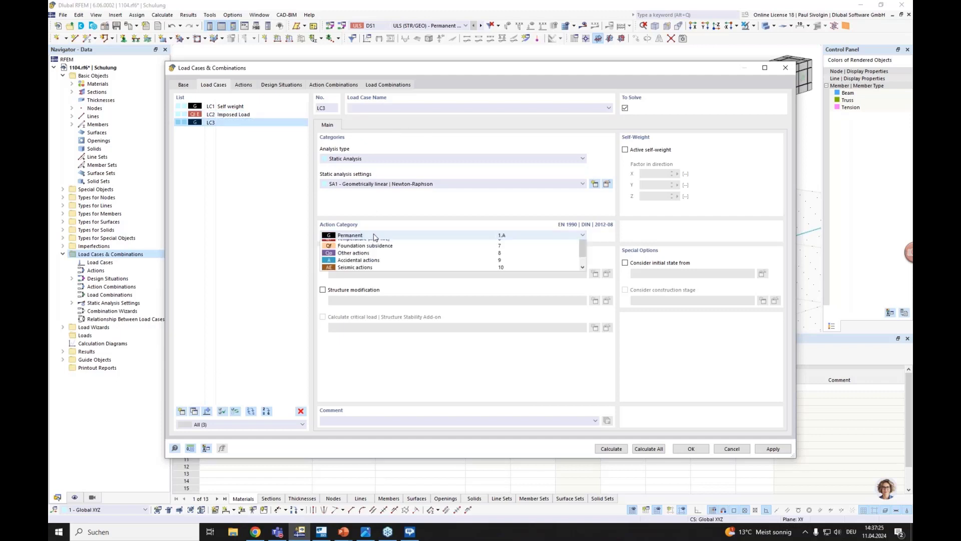
click(361, 330)
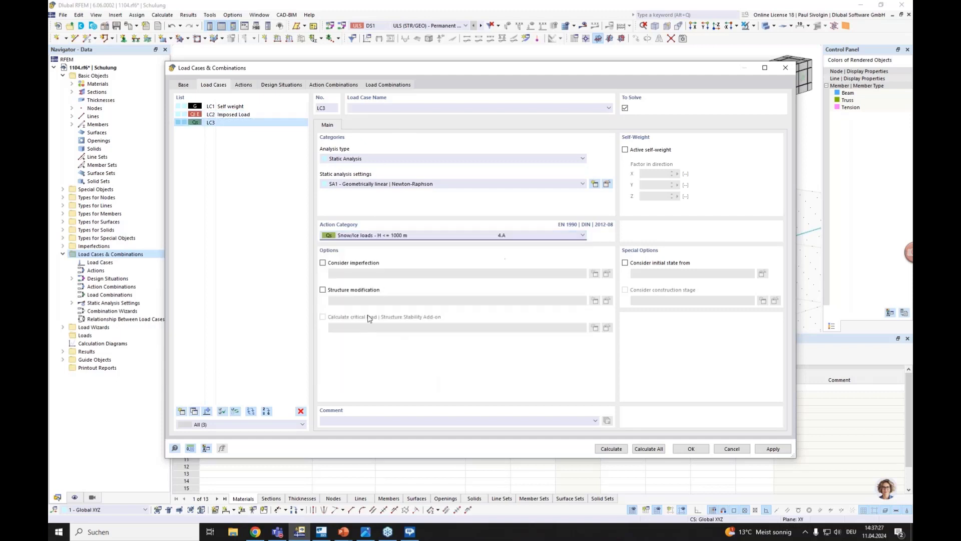
click(352, 108)
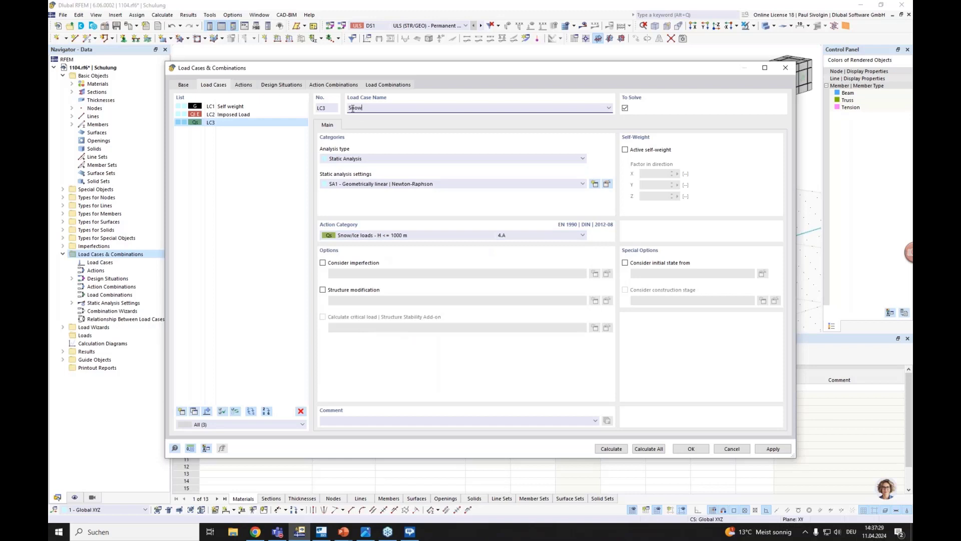
click(269, 161)
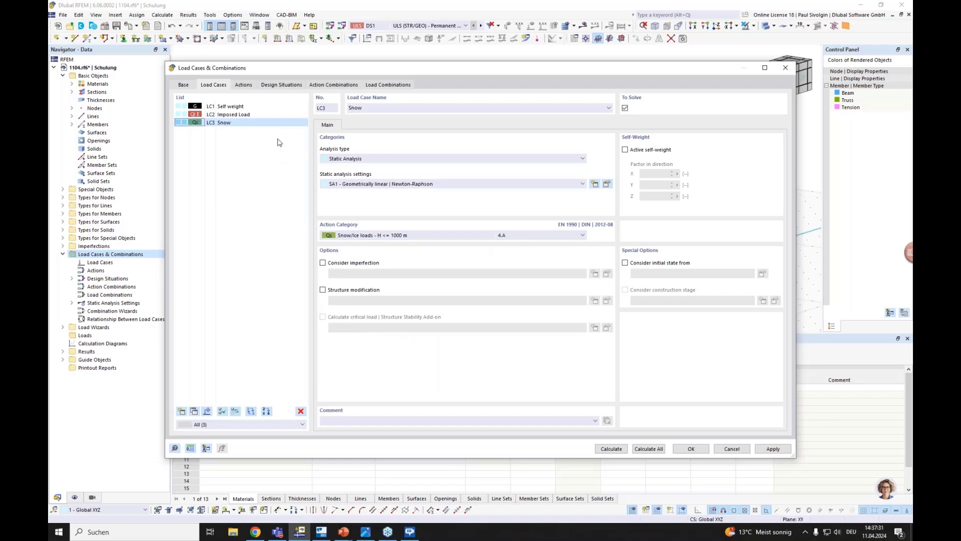
Check the actions and delete the three SLS design situations DS2 to DS4, keeping only the ULS one
click(243, 85)
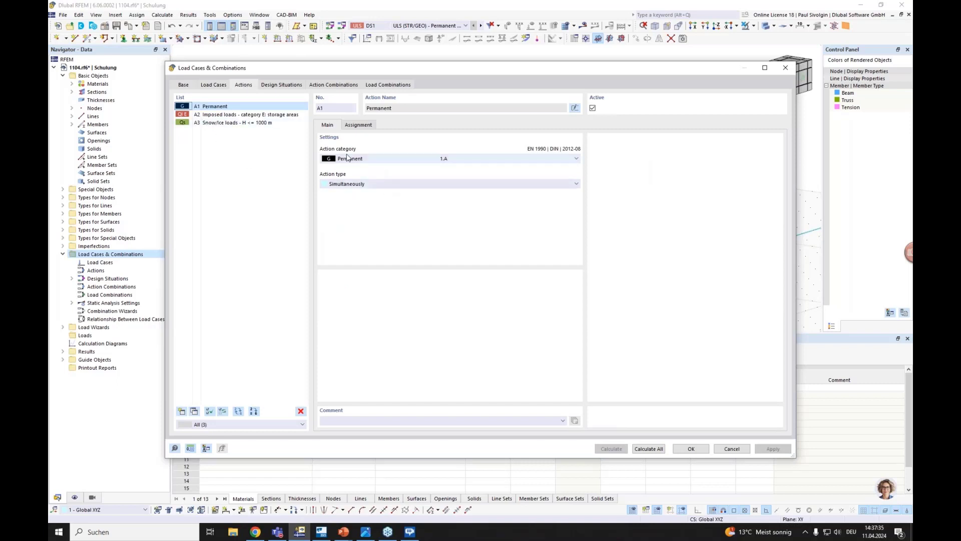
click(285, 86)
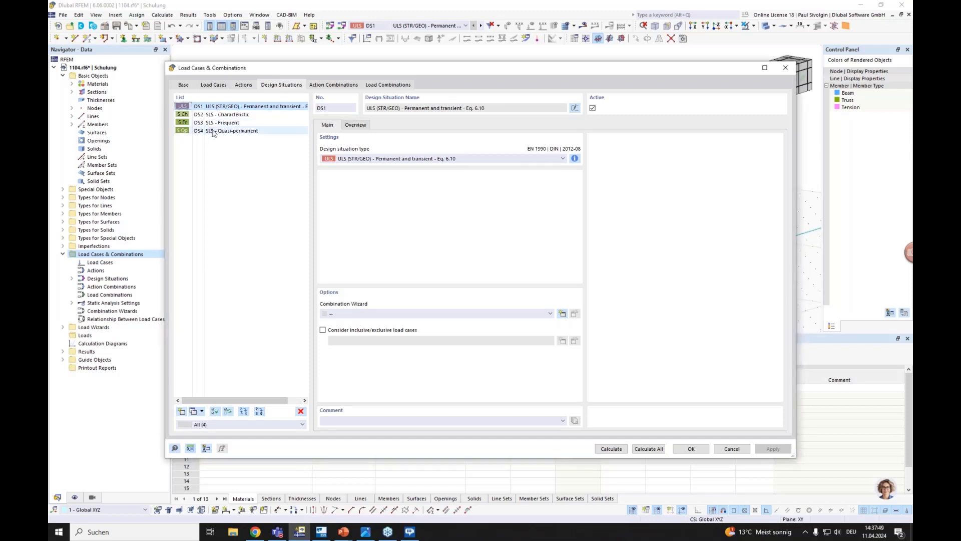
drag(212, 132, 215, 117)
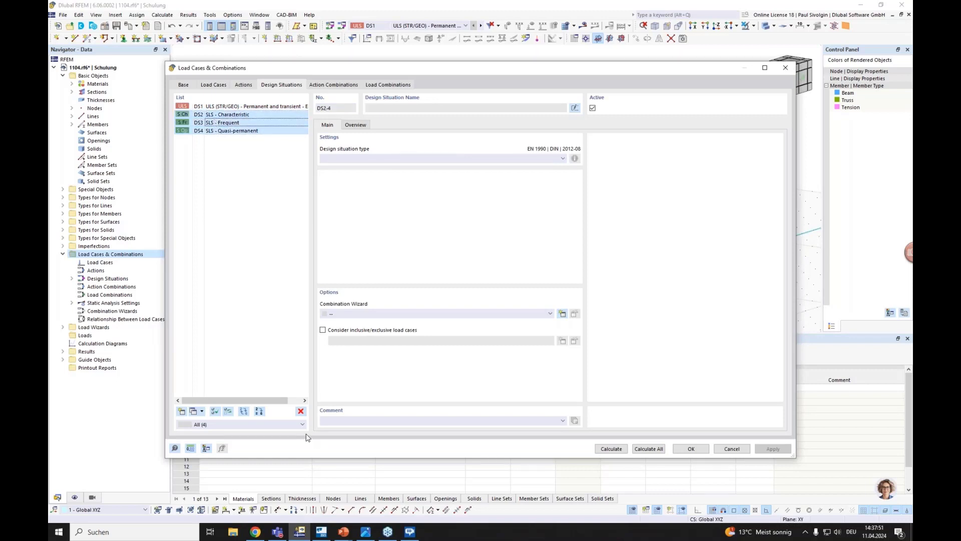
click(301, 411)
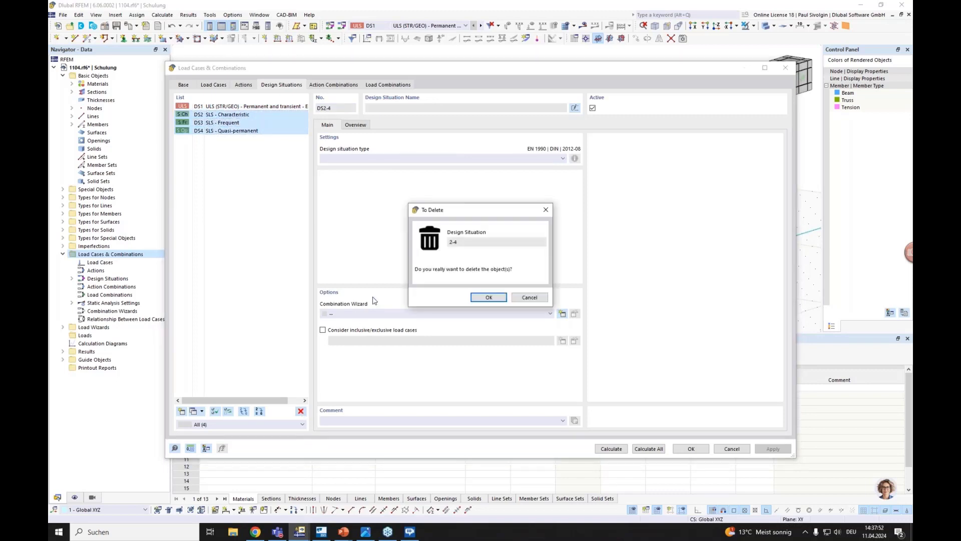
click(488, 298)
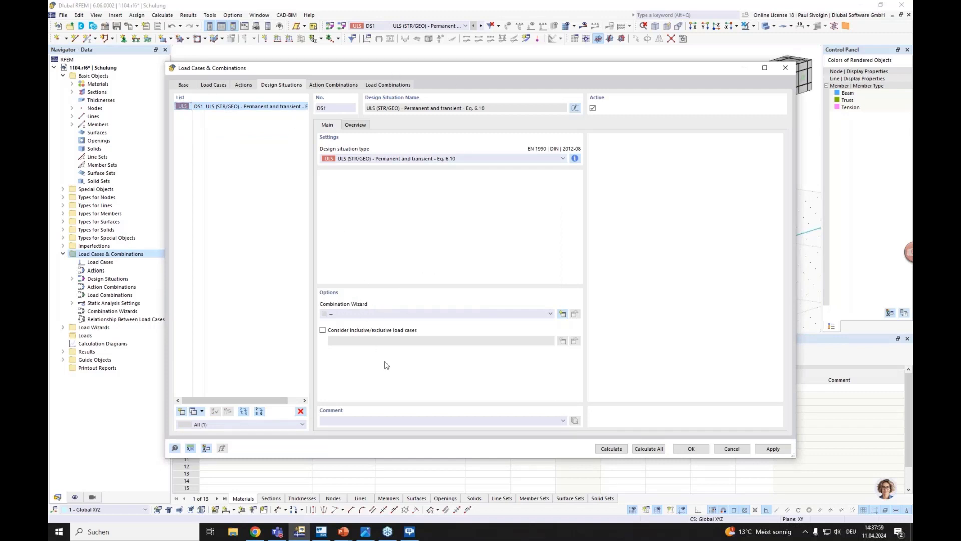
Create a combination wizard for DS1 that generates load combinations with new Second-order (P-Δ), Newton-Raphson static analysis settings
click(559, 317)
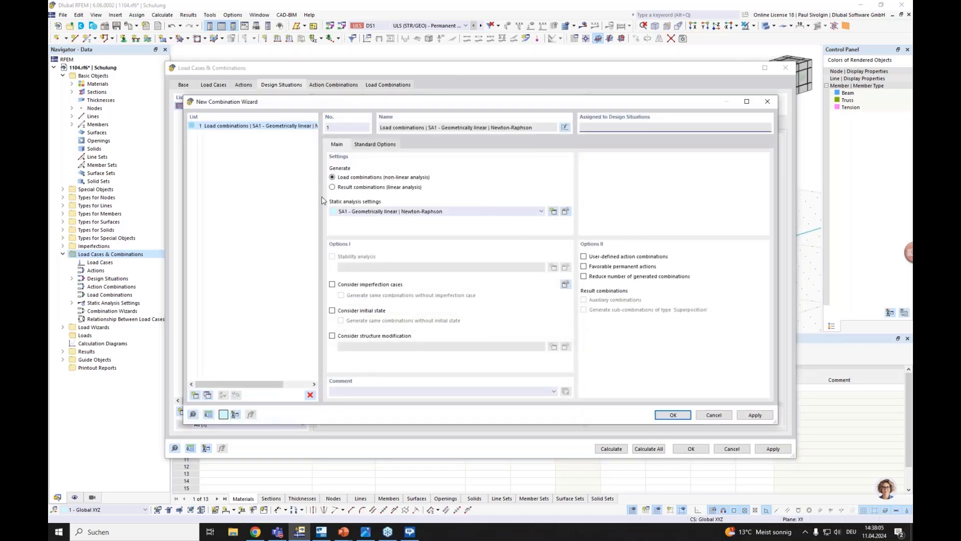
click(554, 215)
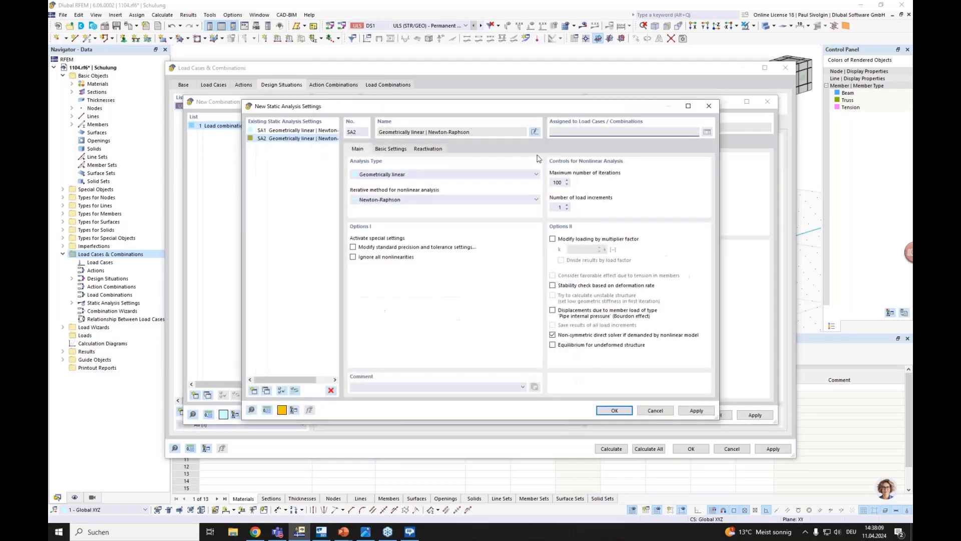
click(398, 175)
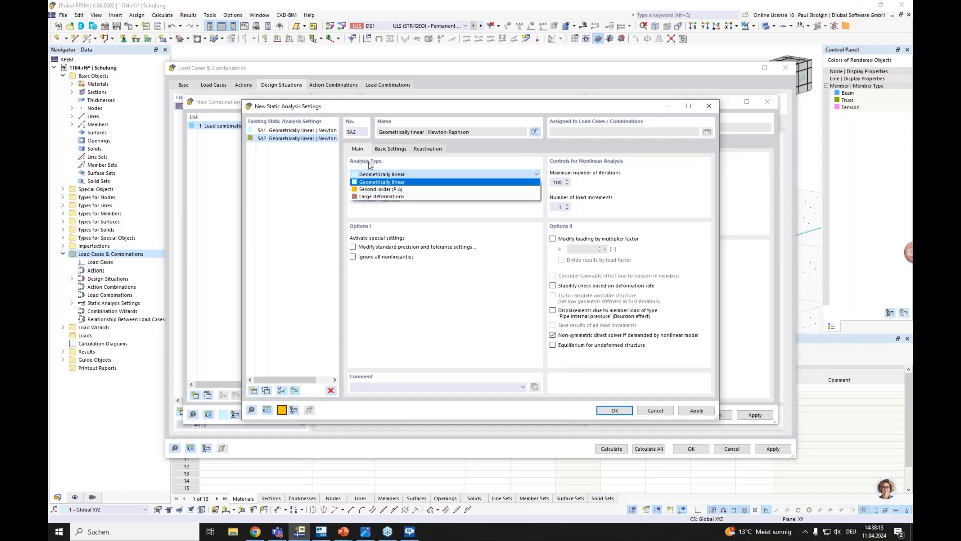
click(381, 189)
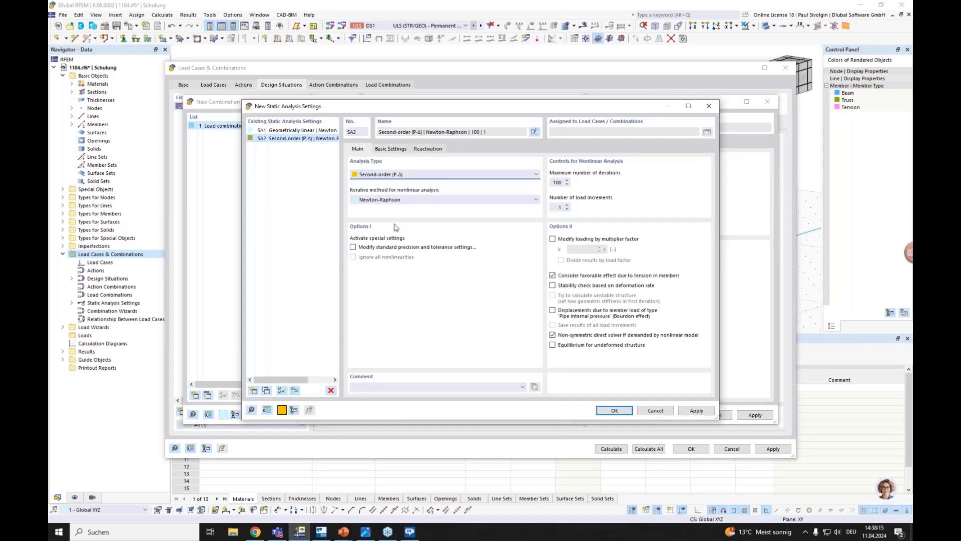
click(606, 411)
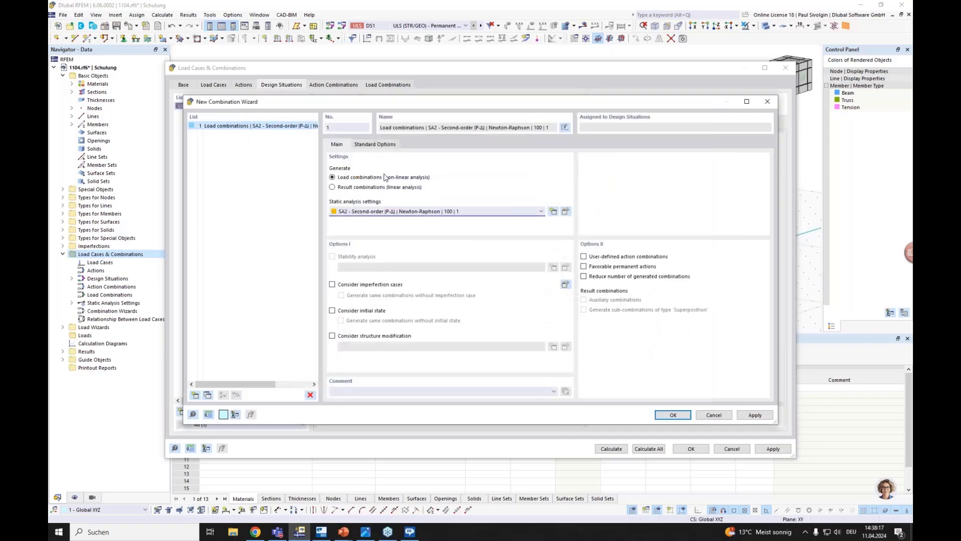
click(672, 414)
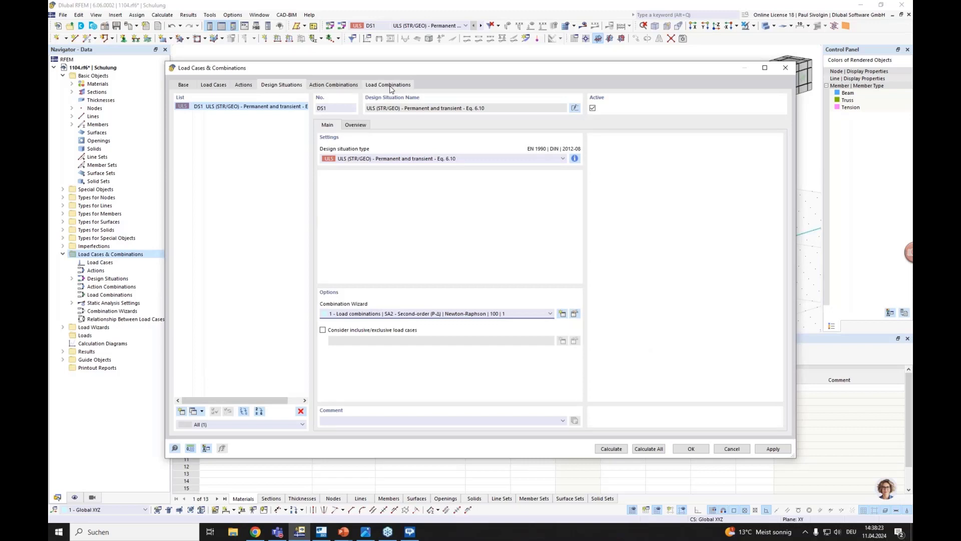
Review the generated load combinations and the Self weight load case, and accept the load case and combination settings
click(391, 86)
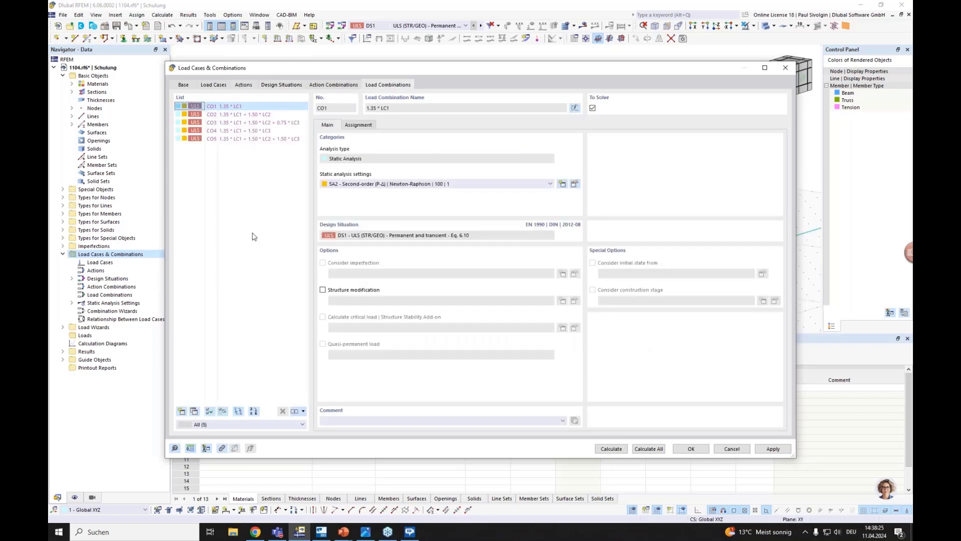
click(213, 85)
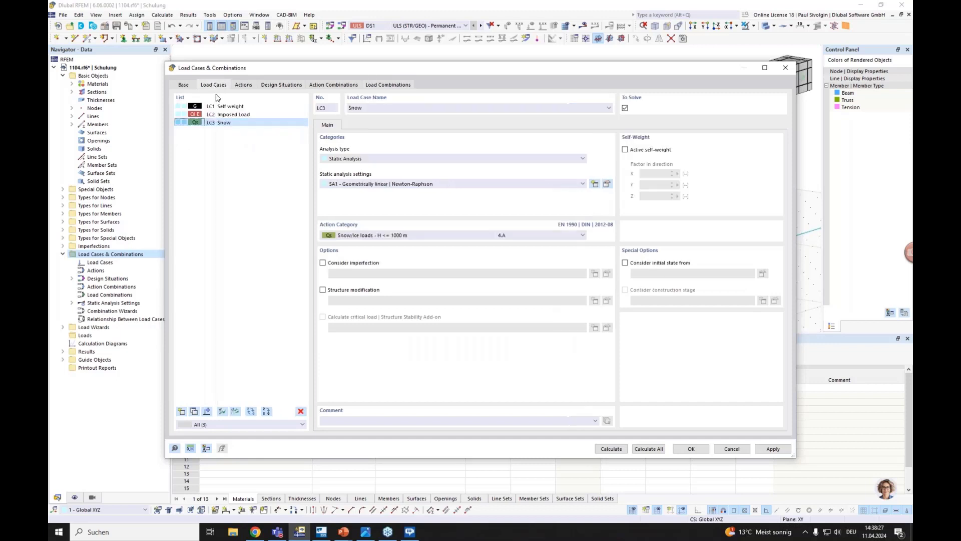
click(214, 107)
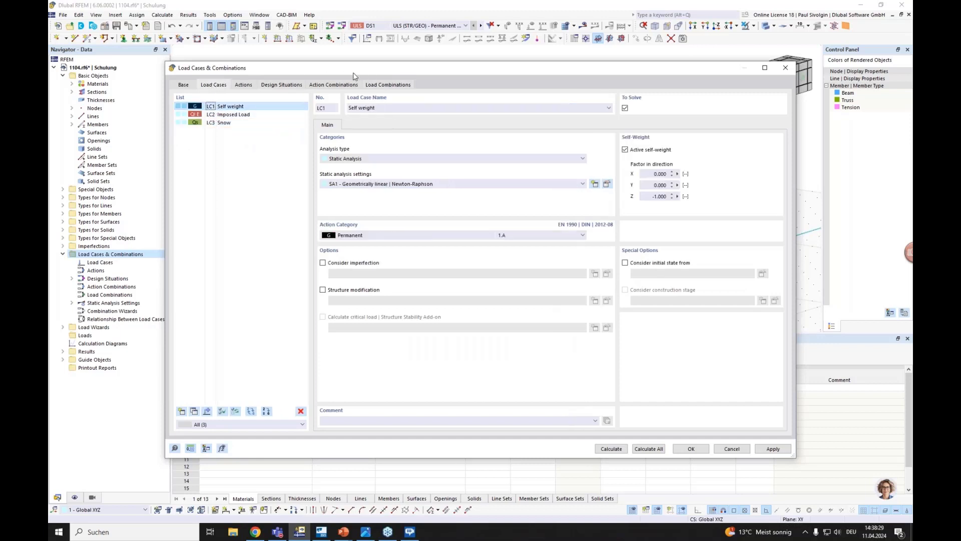
click(387, 86)
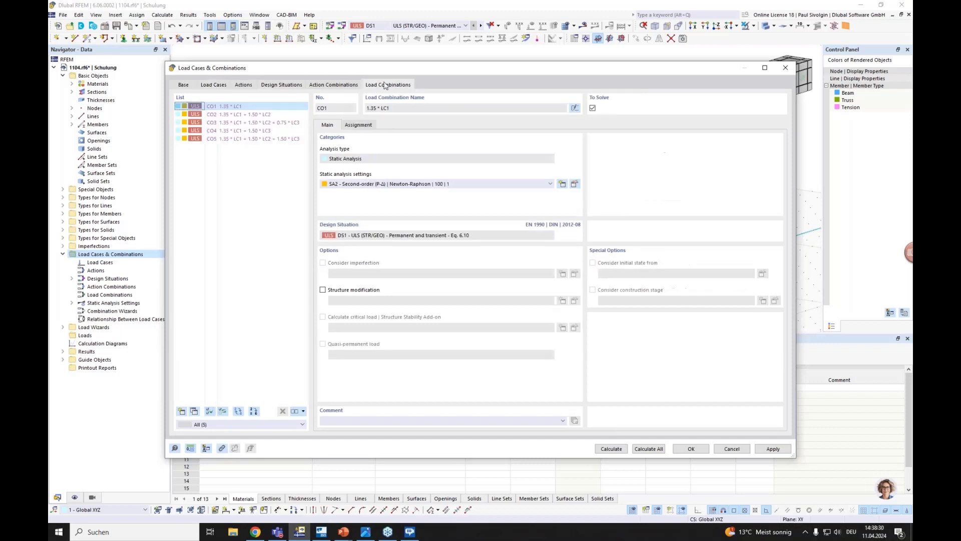
click(691, 449)
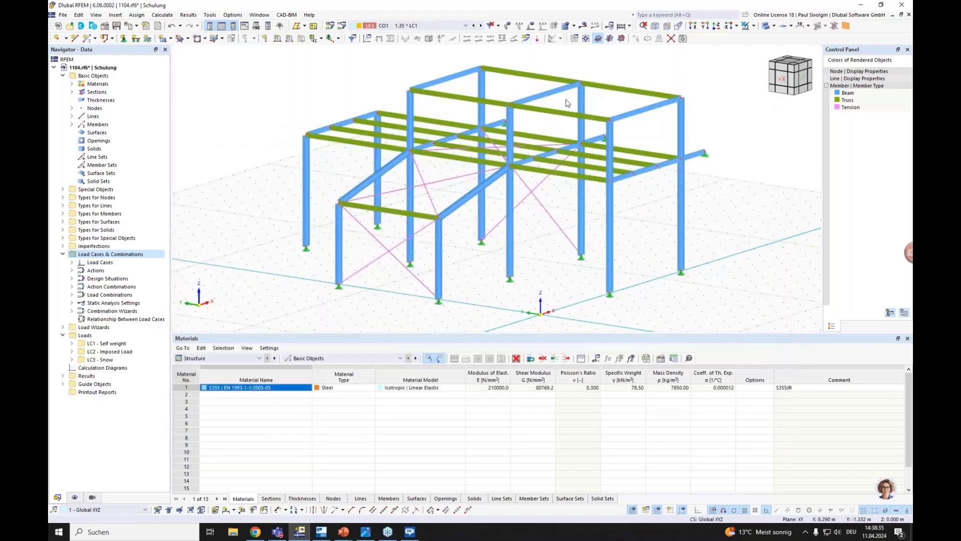
Make LC2 Imposed Load the current load case for the model view
click(418, 25)
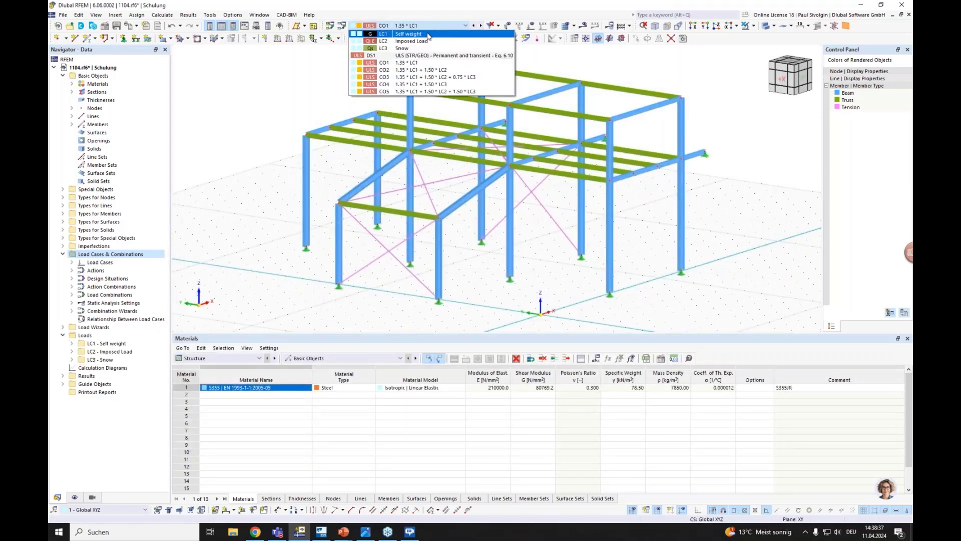
click(427, 41)
click(416, 25)
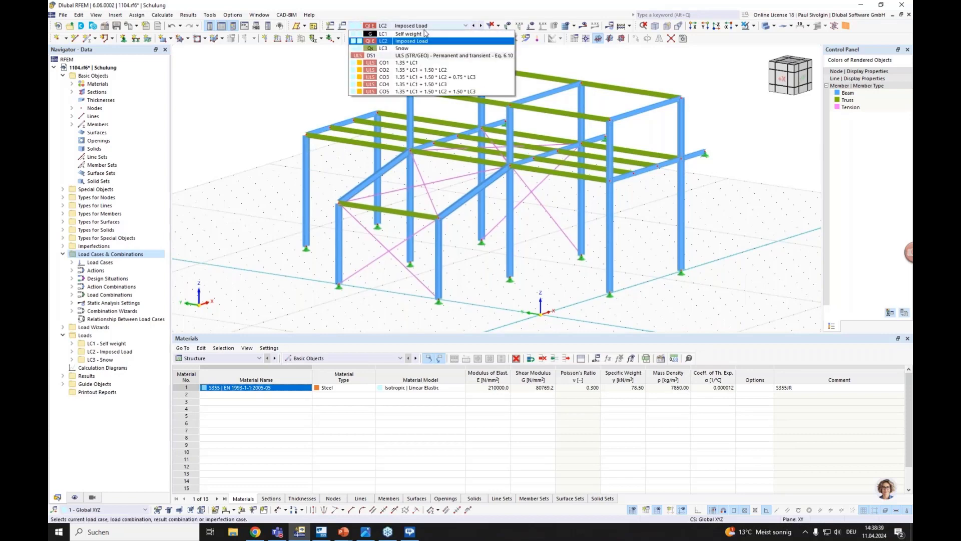
click(413, 48)
click(409, 25)
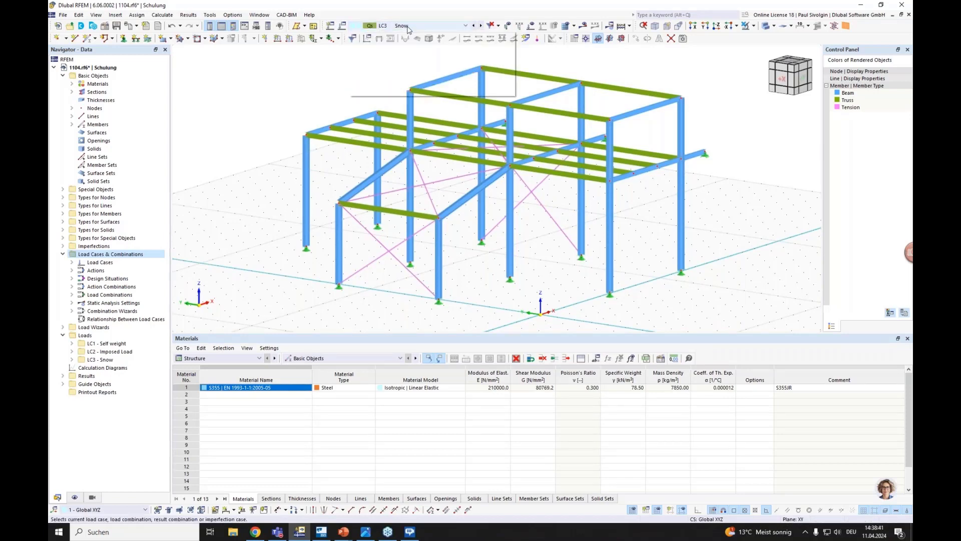
click(410, 41)
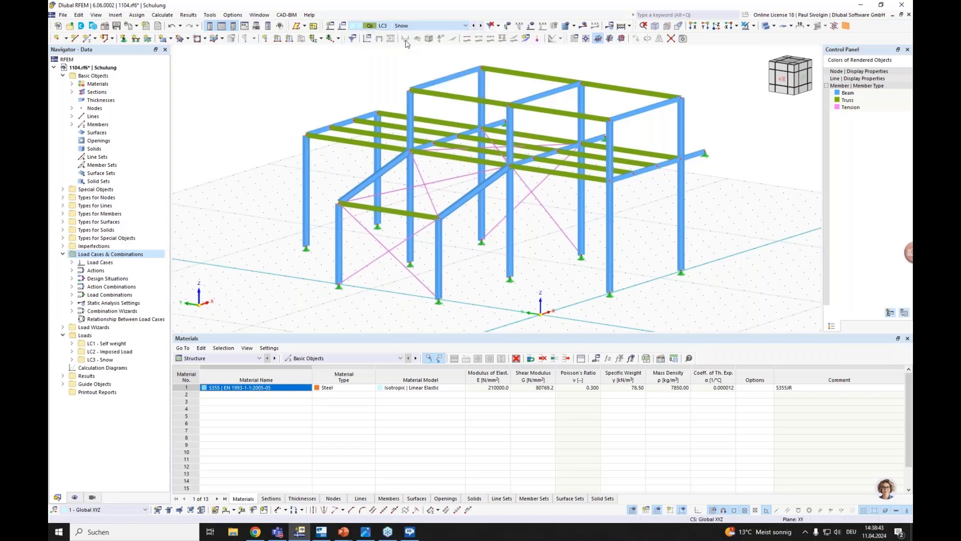
middle_drag(390, 91, 346, 148)
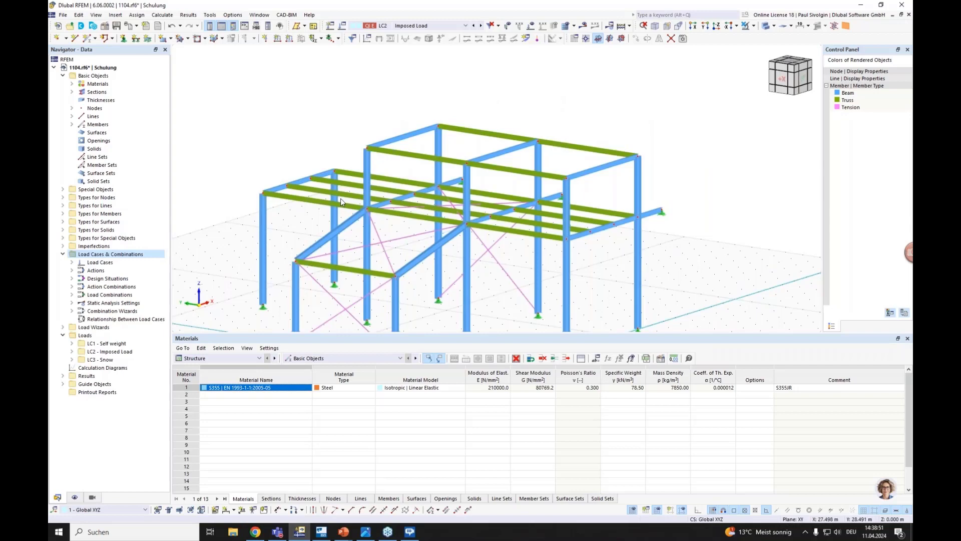
Start a new Member Loads from Area Load wizard in LC2 with a uniform load of -5.00 kN/m² in the global Z direction
click(63, 327)
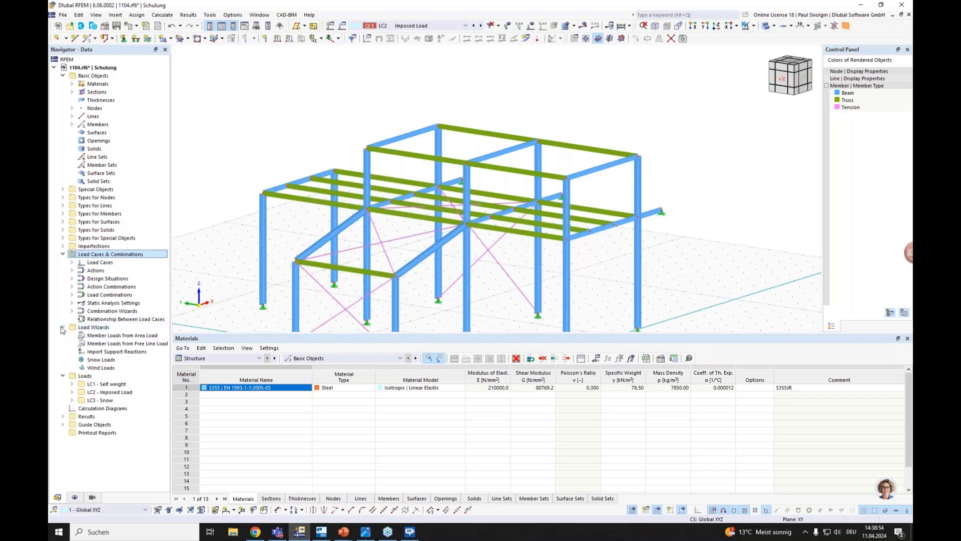
right_click(111, 336)
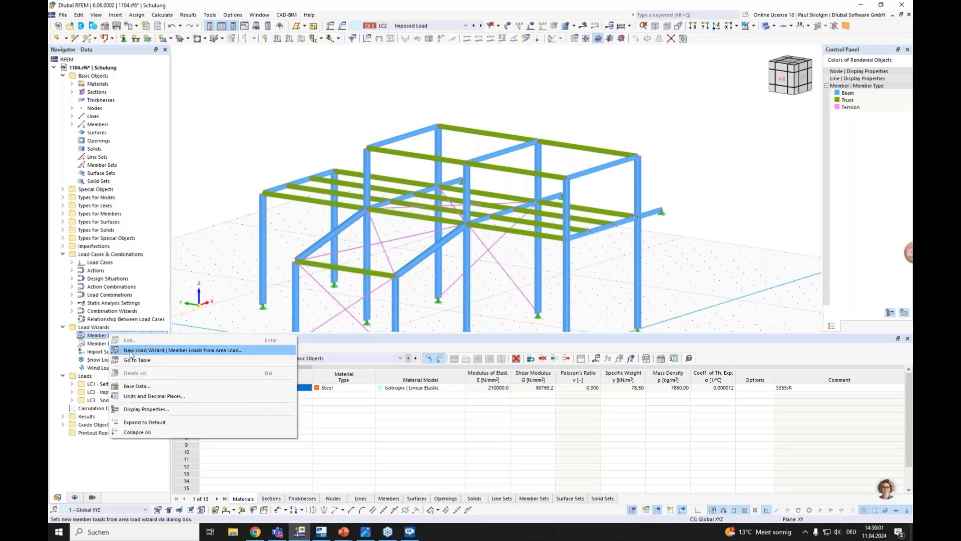
click(127, 351)
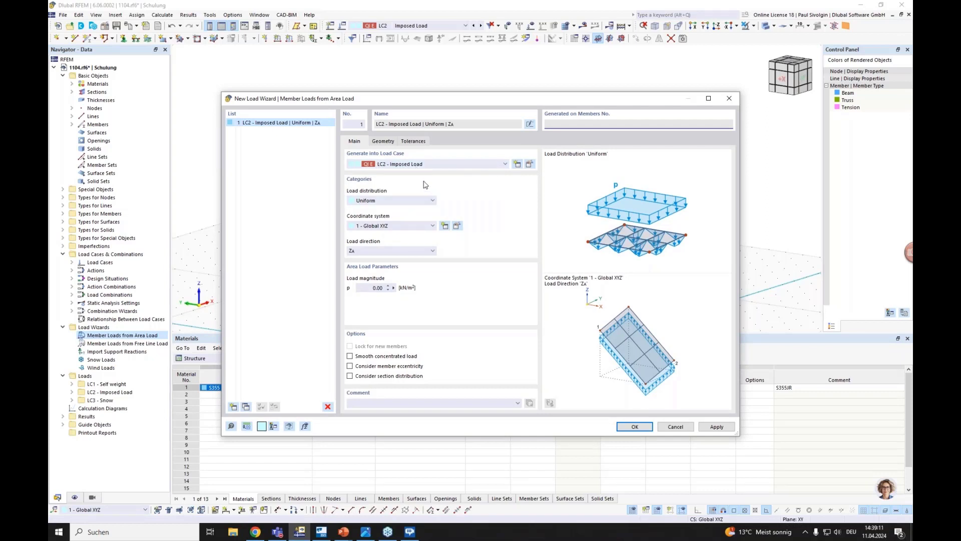
click(382, 288)
text(5)
Define the area load plane over the intermediate floor by corner nodes 8, 2, 6 and 12, and generate the member loads
click(383, 141)
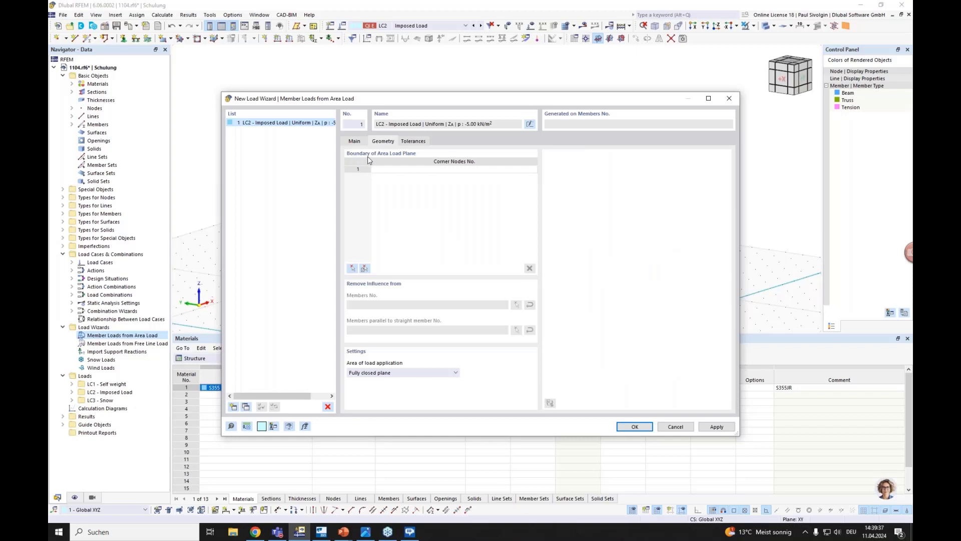
click(386, 162)
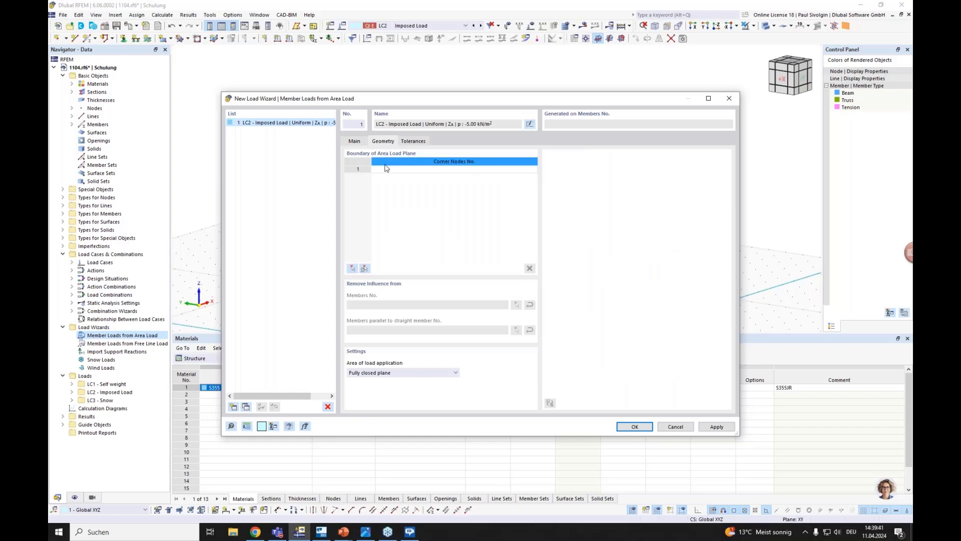
click(386, 169)
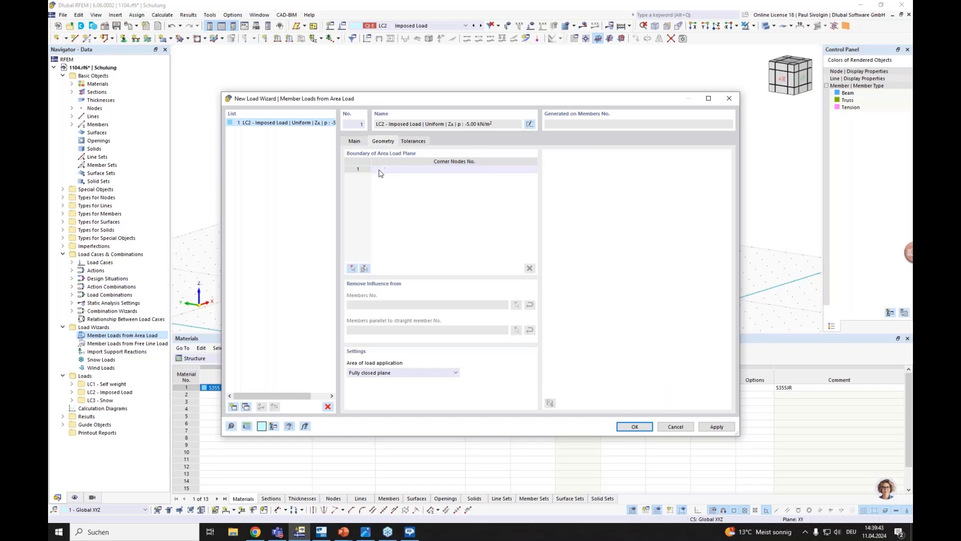
click(353, 268)
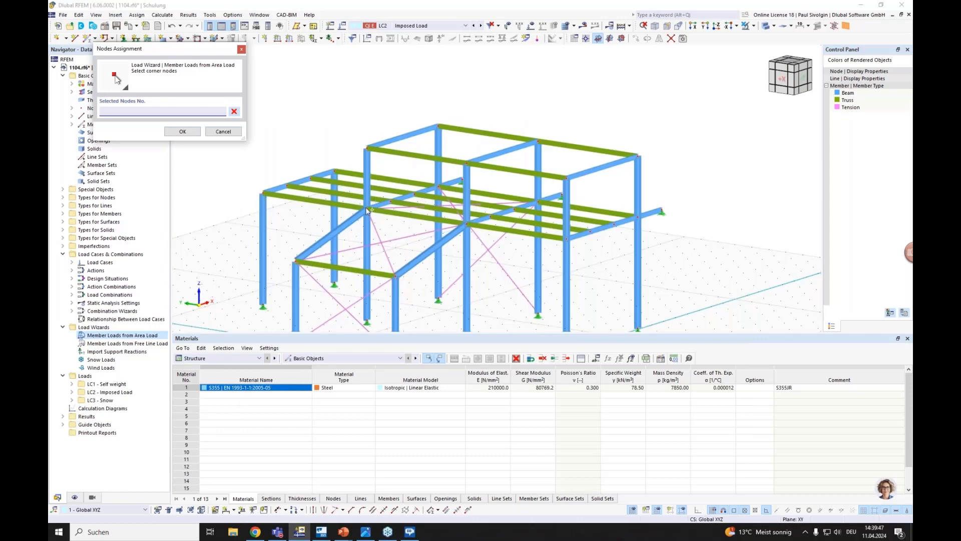
click(367, 210)
click(438, 187)
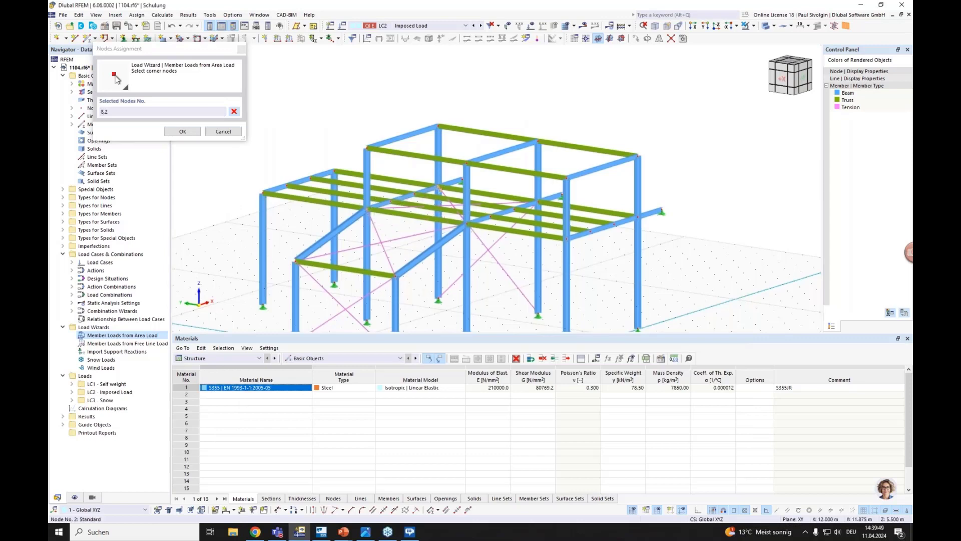
click(637, 216)
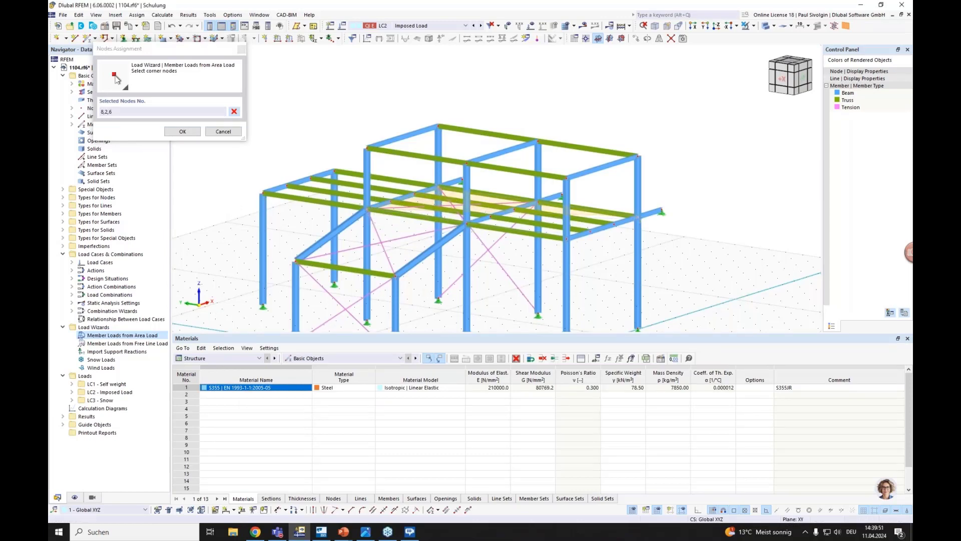
click(566, 239)
click(368, 210)
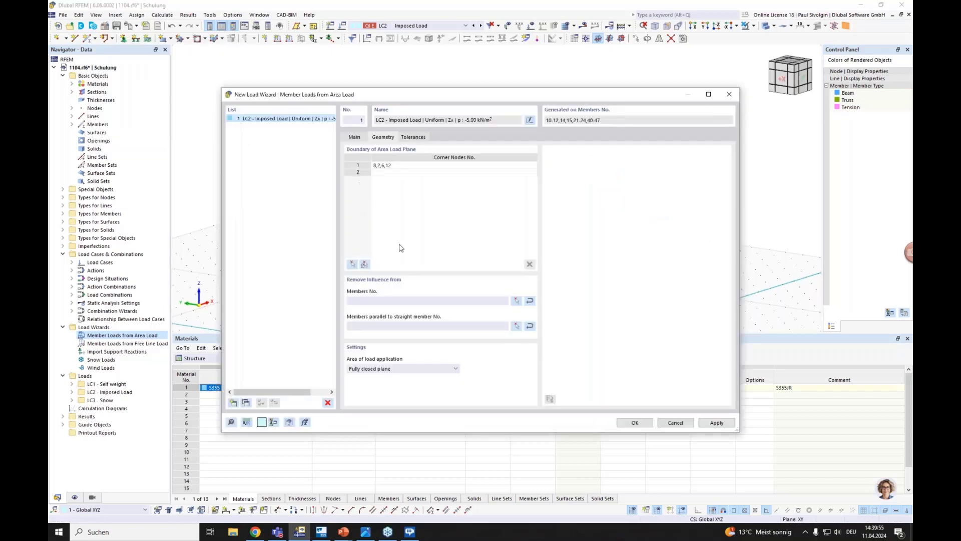
click(634, 423)
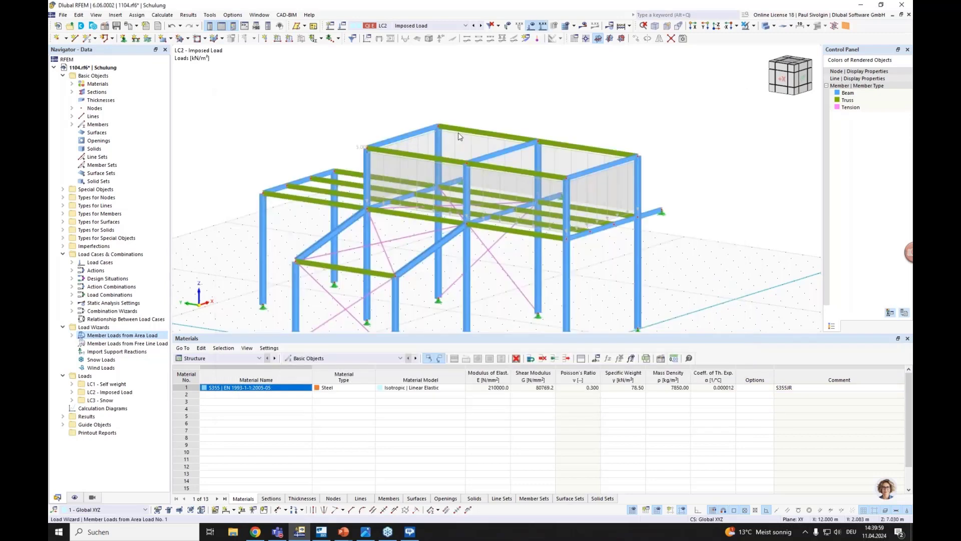
Reduce the graphical display size of the imposed area load on the intermediate floor
scroll(403, 178, up, 3)
right_click(401, 172)
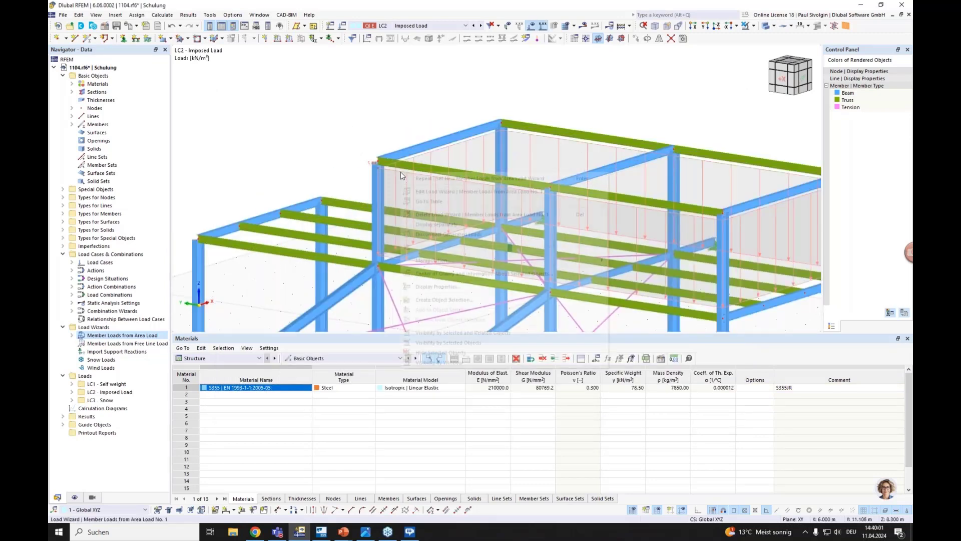
drag(510, 247, 446, 248)
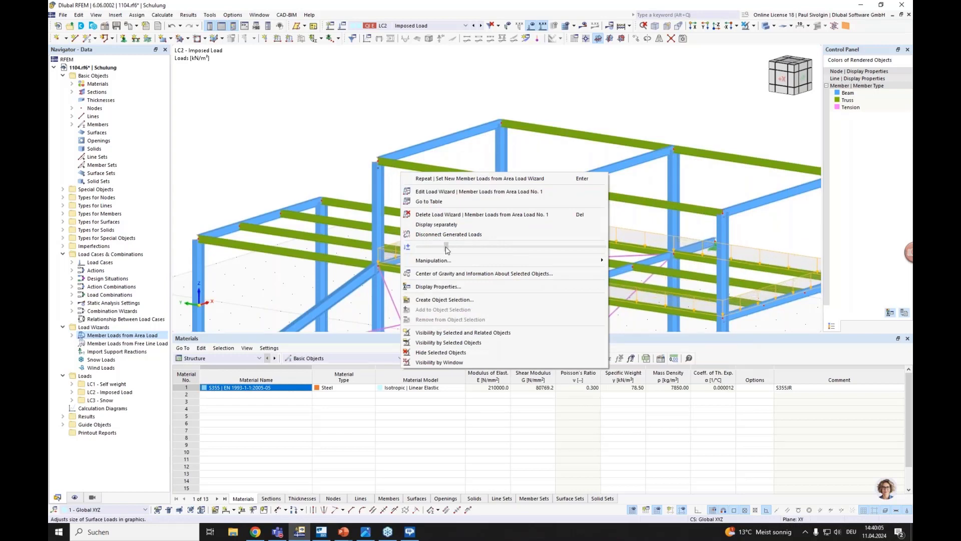
click(389, 132)
scroll(392, 178, up, 5)
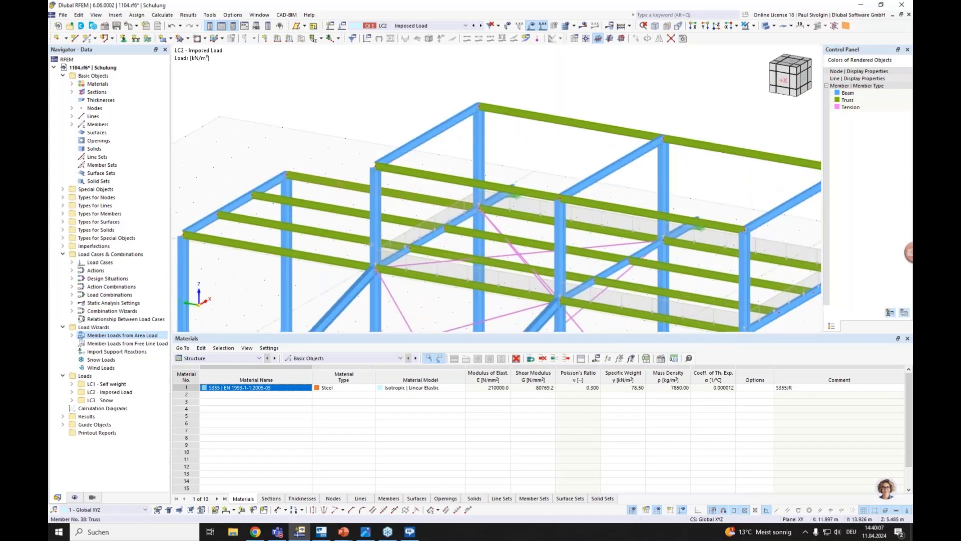
Display the member loads generated from the imposed area load separately and reduce their graphical size
right_click(390, 182)
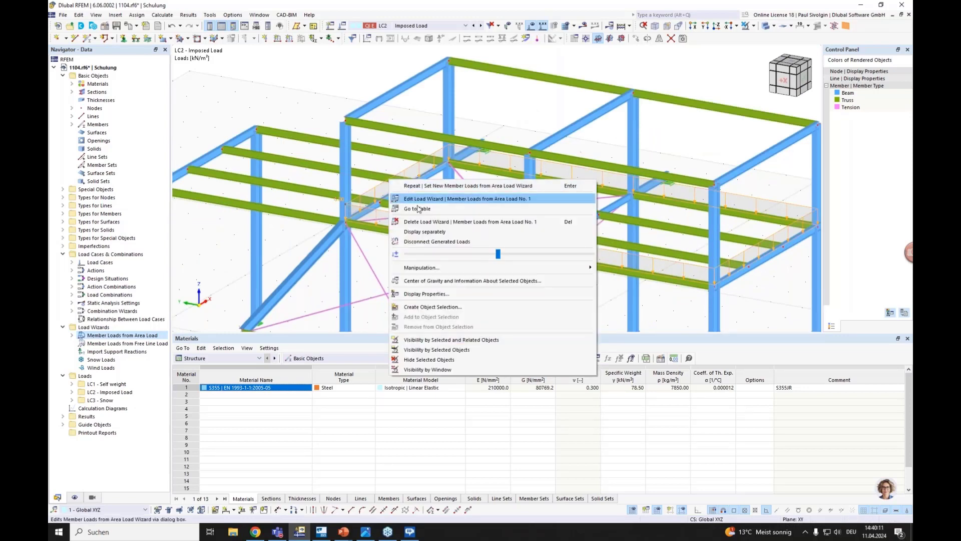
click(434, 236)
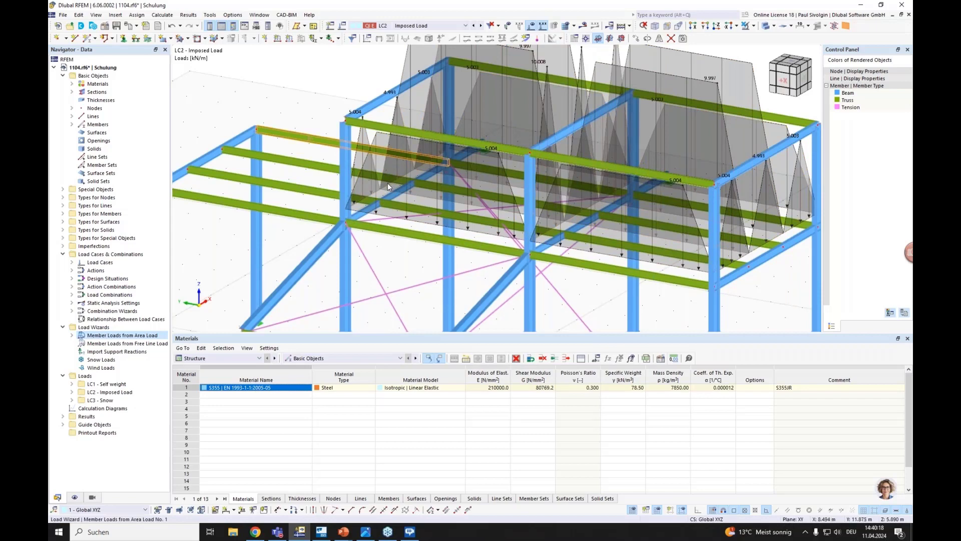
right_click(388, 182)
drag(482, 259, 429, 259)
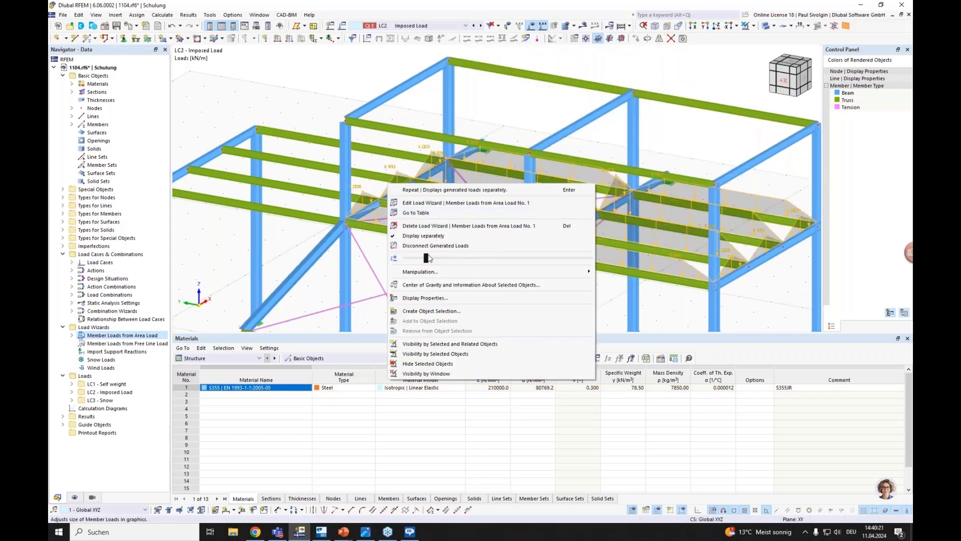
click(514, 104)
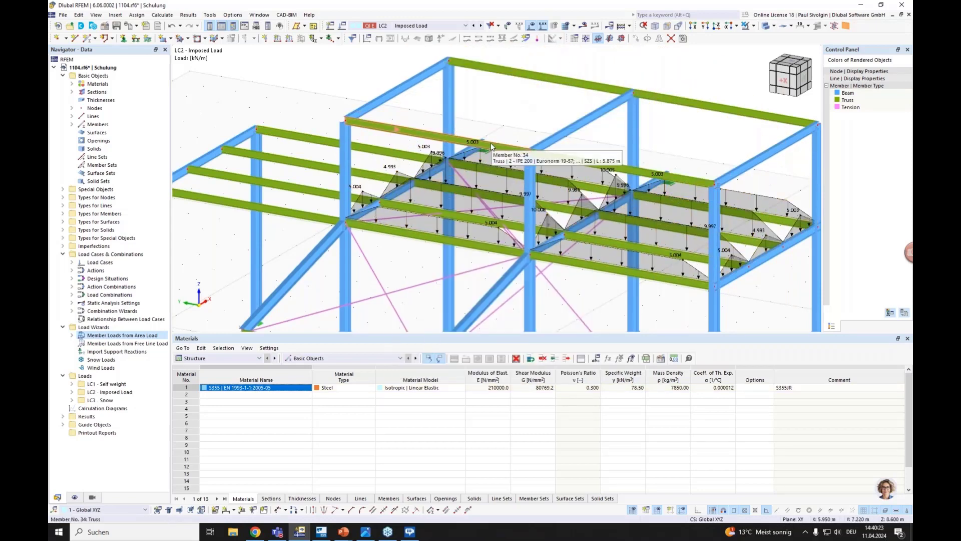
Turn off the separate display of the loads generated from the intermediate floor's area load
click(438, 214)
right_click(412, 187)
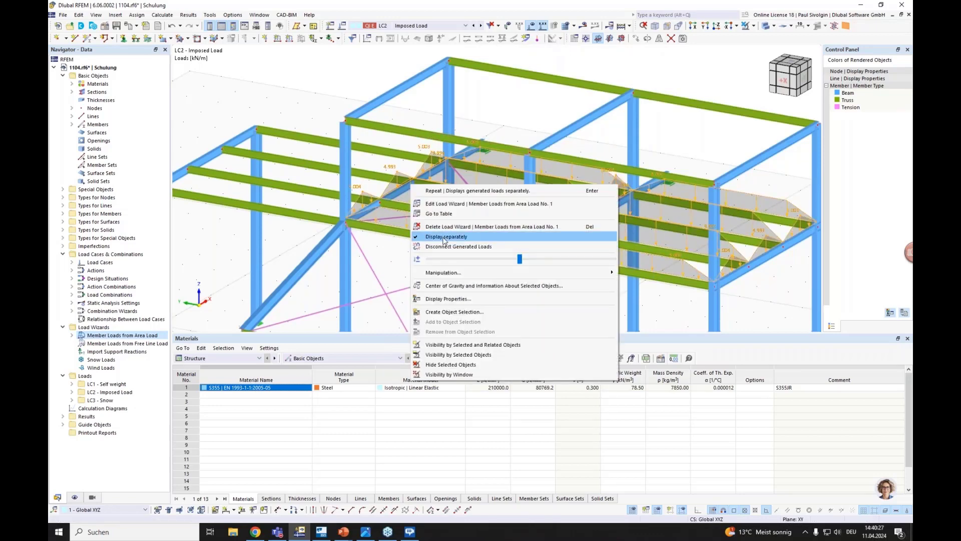
click(444, 240)
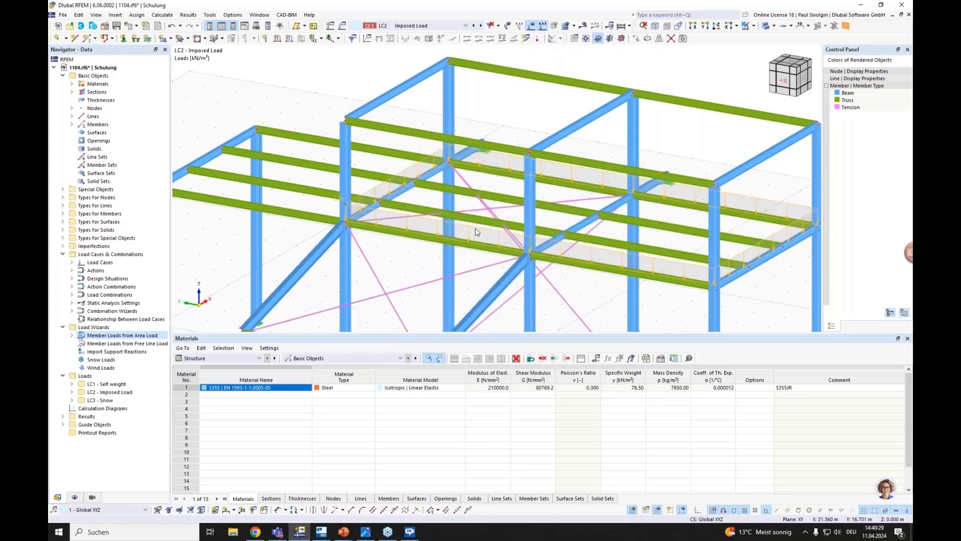
scroll(481, 229, down, 2)
ctrl+middle_drag(459, 227, 466, 211)
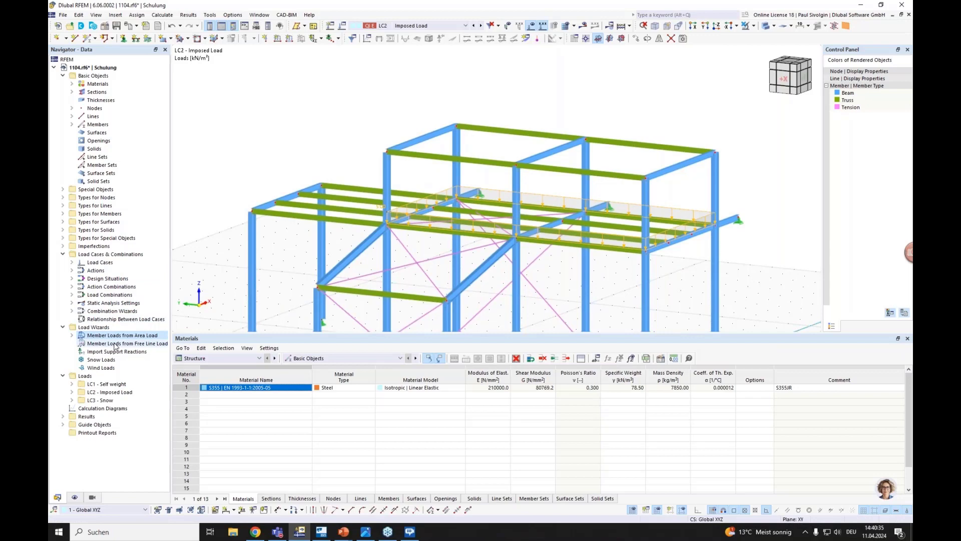
Make LC3 Snow the current load case and start a new snow load wizard for a flat/monopitch roof
click(402, 27)
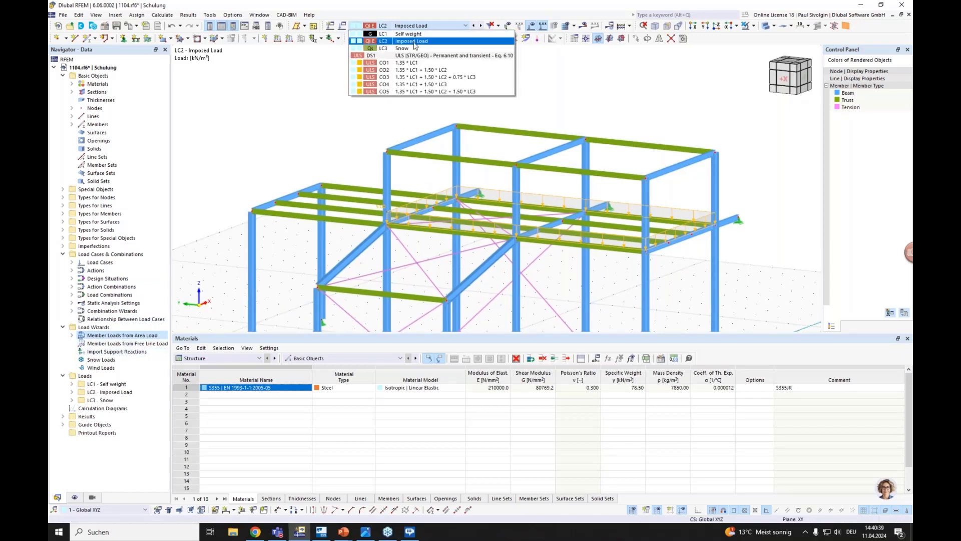
click(402, 49)
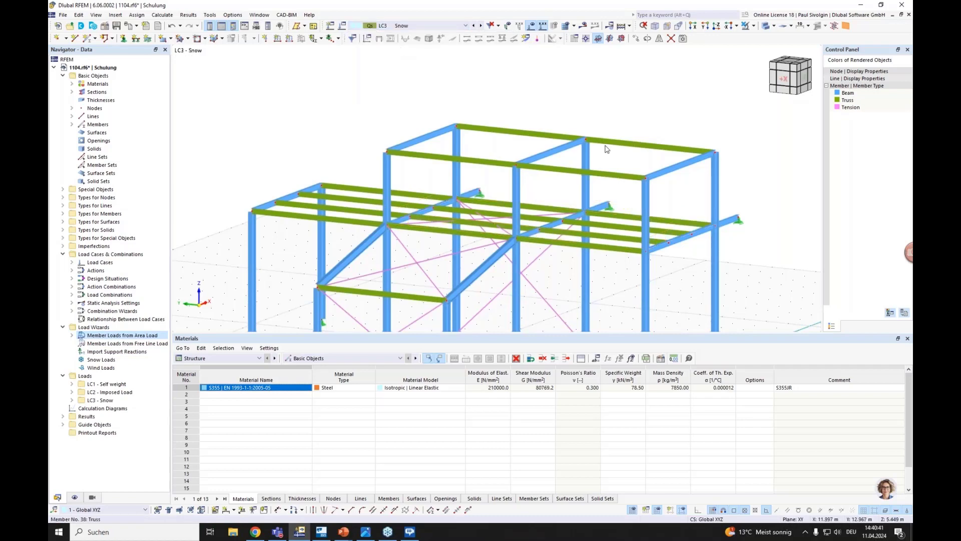
right_click(102, 362)
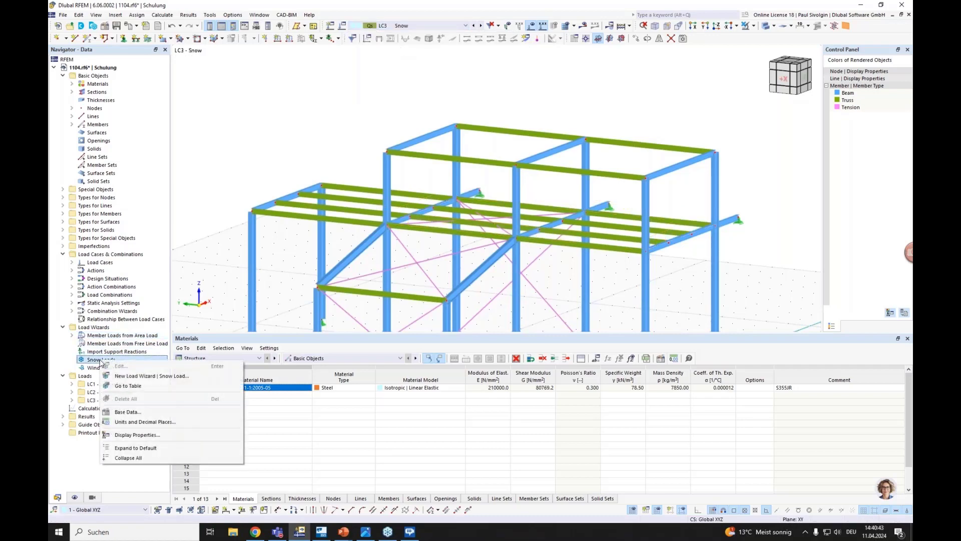
click(127, 379)
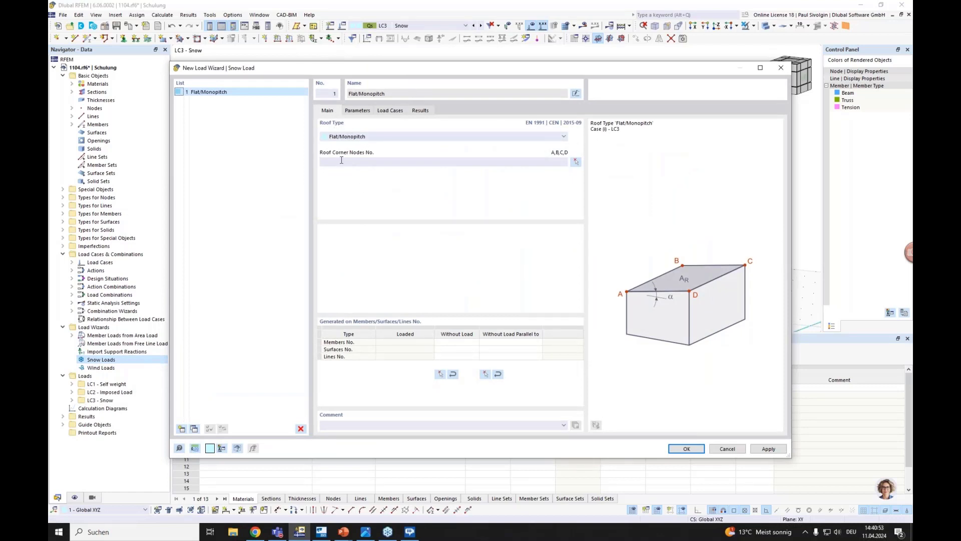
click(335, 160)
drag(402, 69, 392, 131)
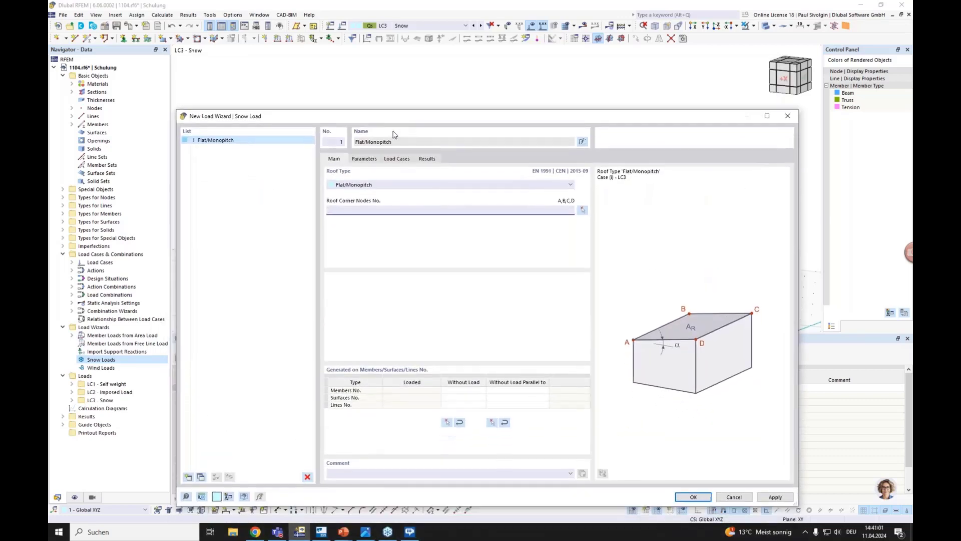
Define the loaded upper roof by its corner nodes 31, 33, 29 and 28
click(583, 210)
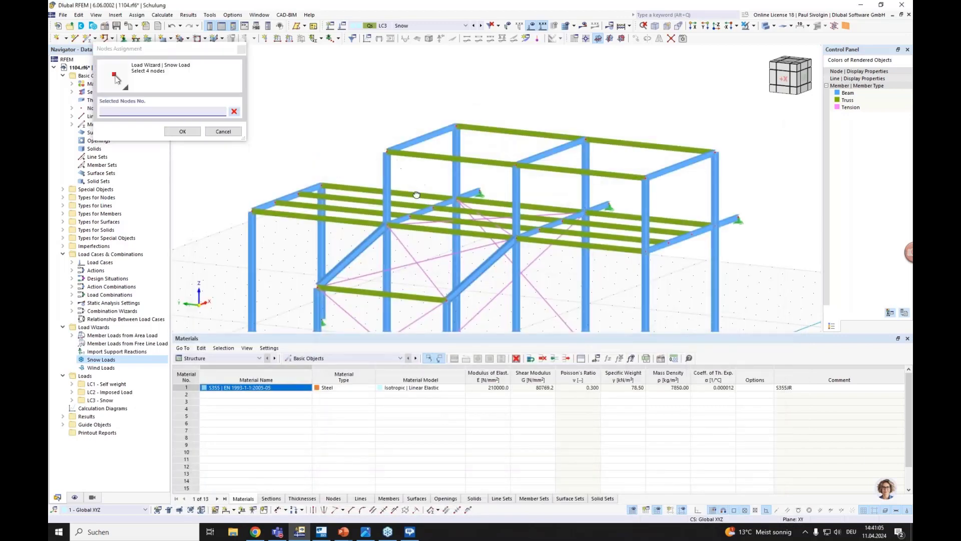
ctrl+middle_drag(418, 186, 418, 207)
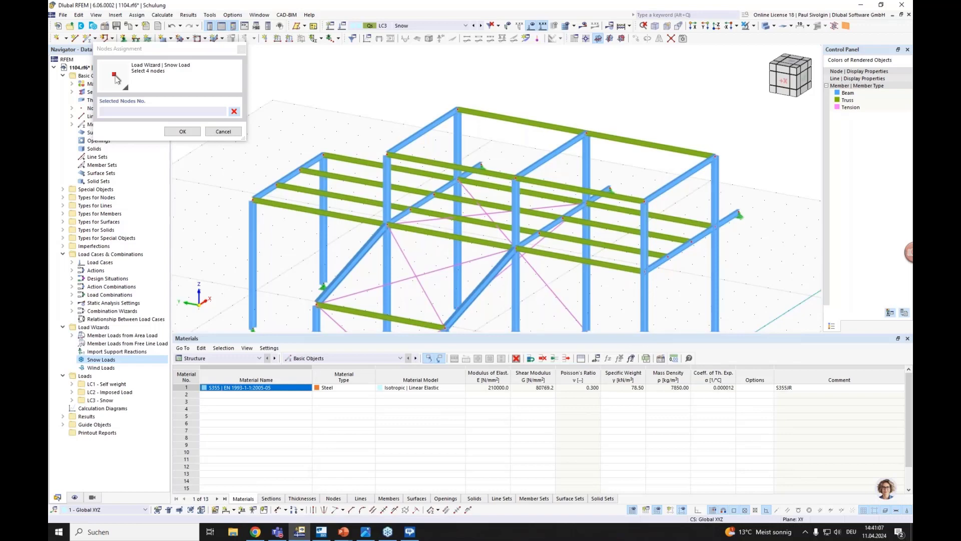
middle_drag(399, 157, 394, 137)
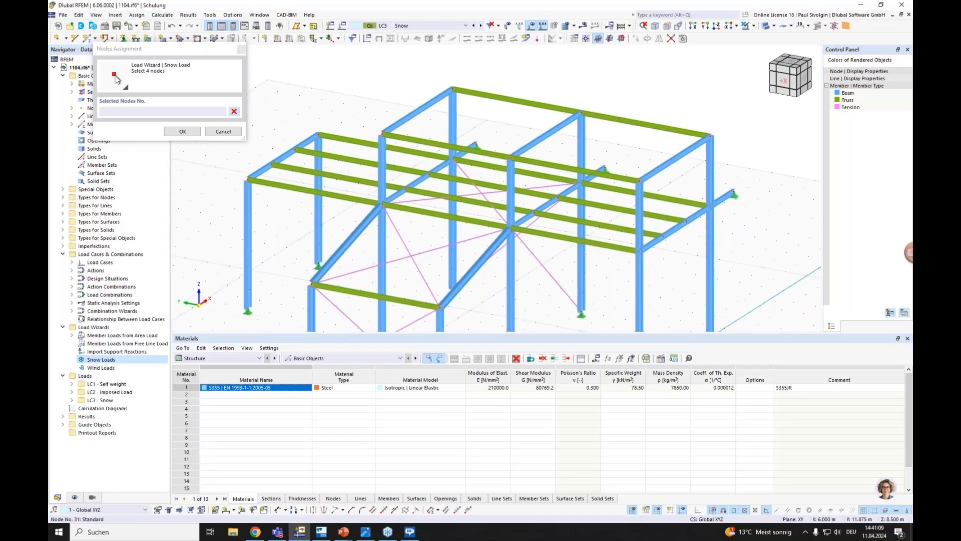
click(383, 134)
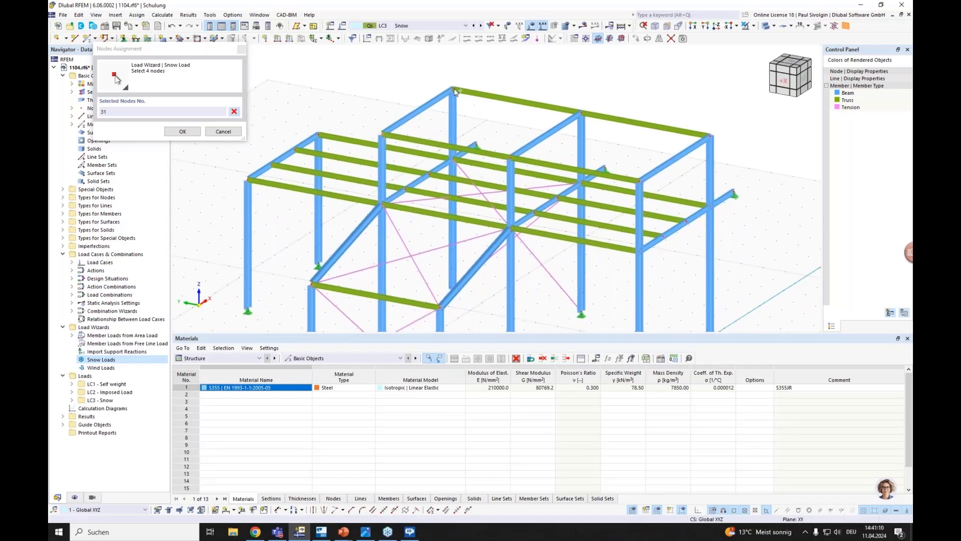
click(709, 136)
click(709, 136)
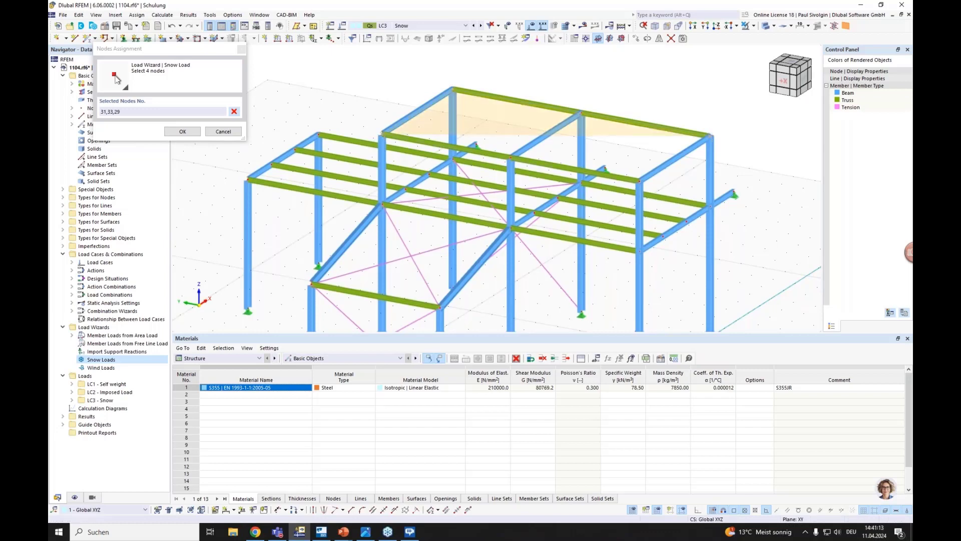
click(635, 184)
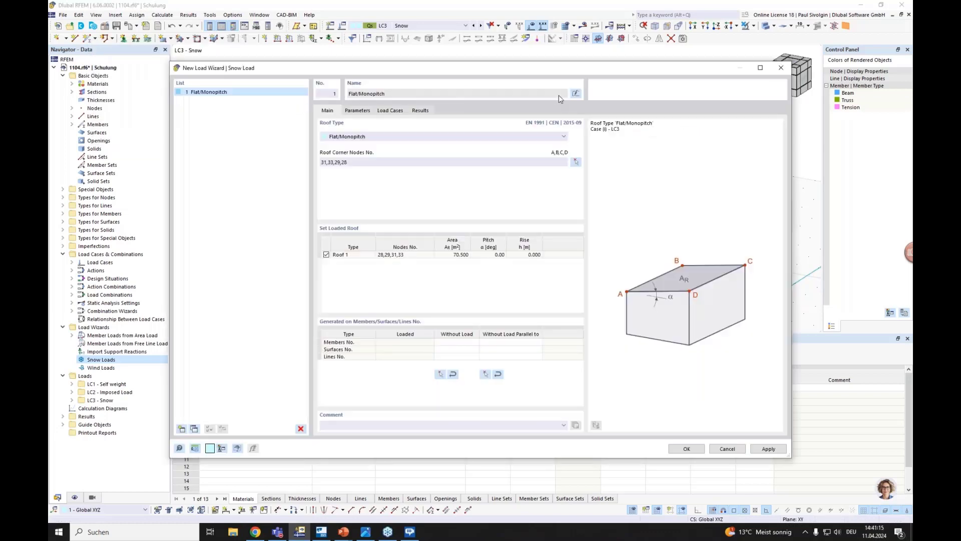
Name the snow load Roof 1 and generate it with the default parameters
click(571, 94)
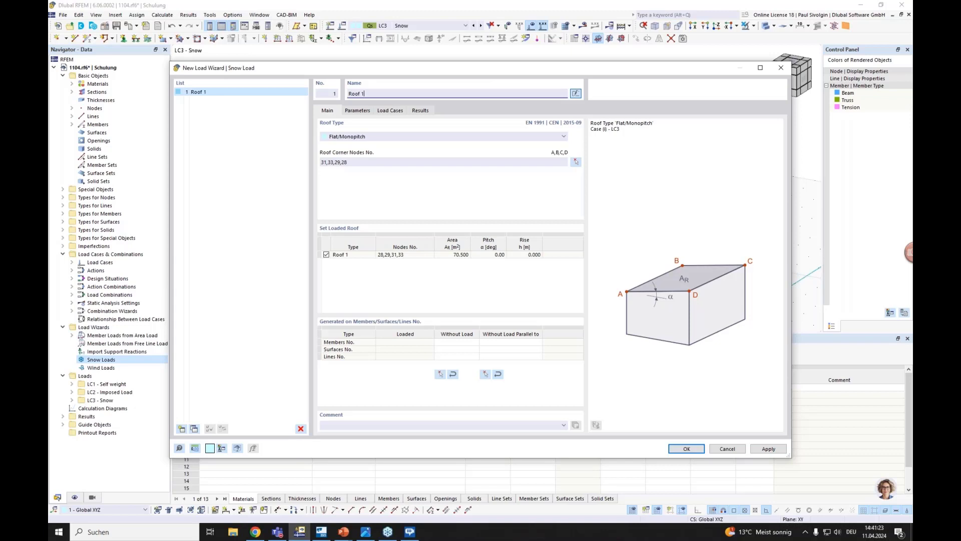
click(359, 110)
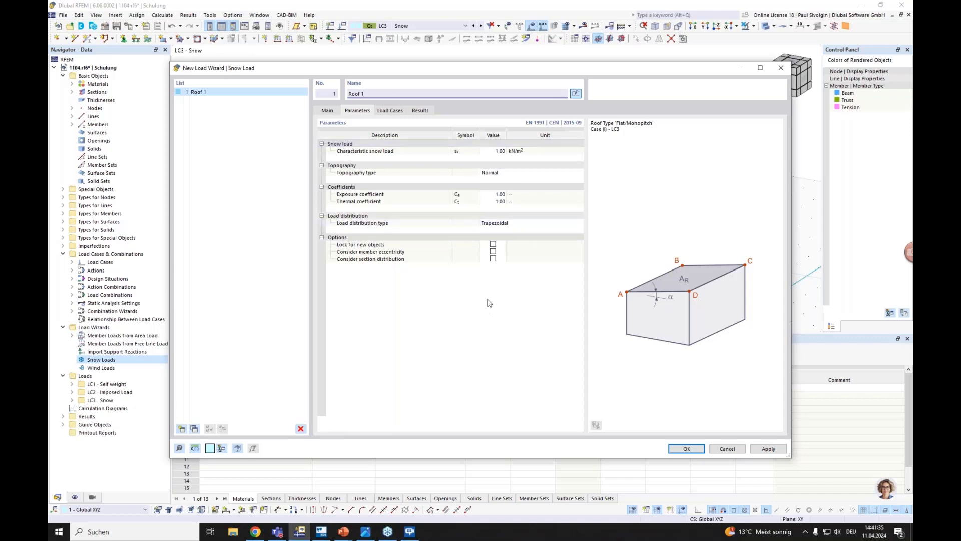
click(694, 452)
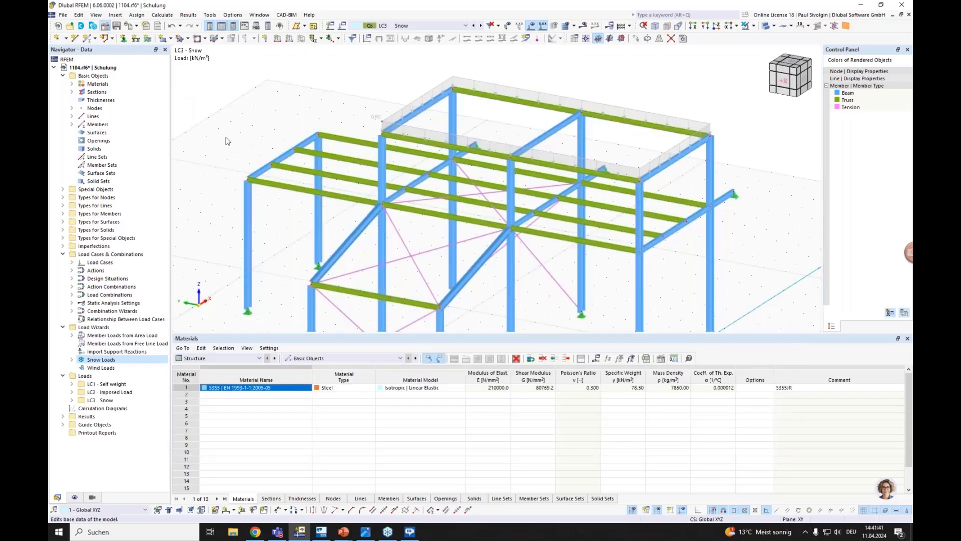
Review the add-ons in the model's base data and the parameters of the Roof 1 snow load
double_click(226, 141)
click(334, 90)
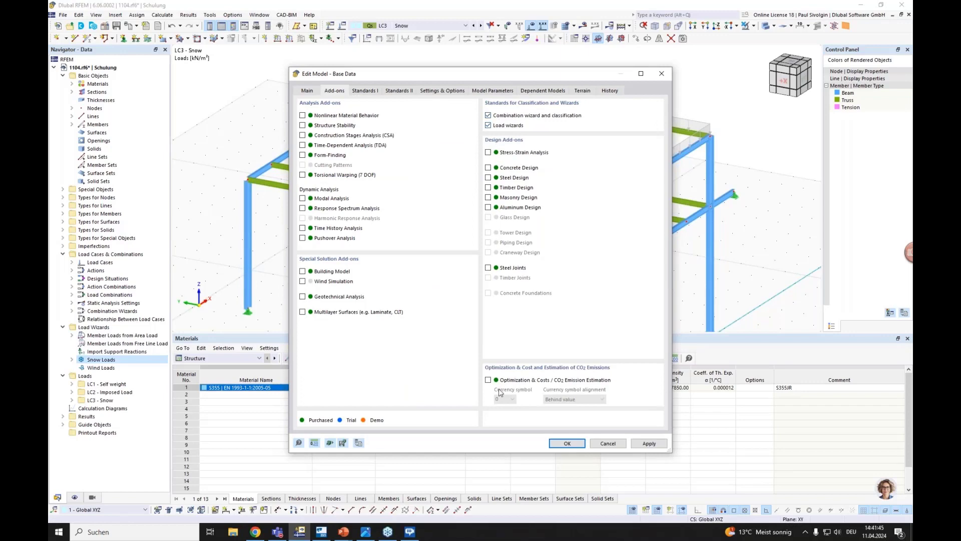
click(566, 443)
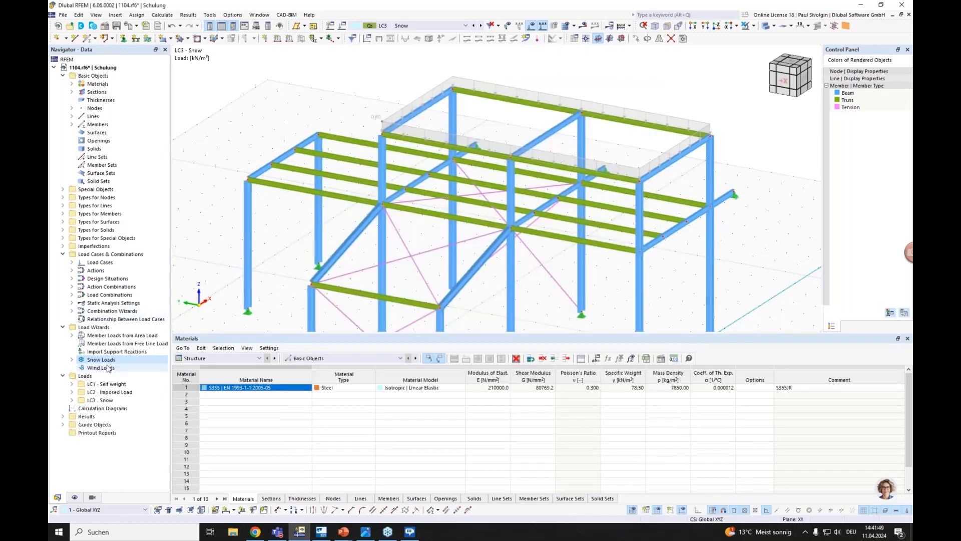
double_click(99, 361)
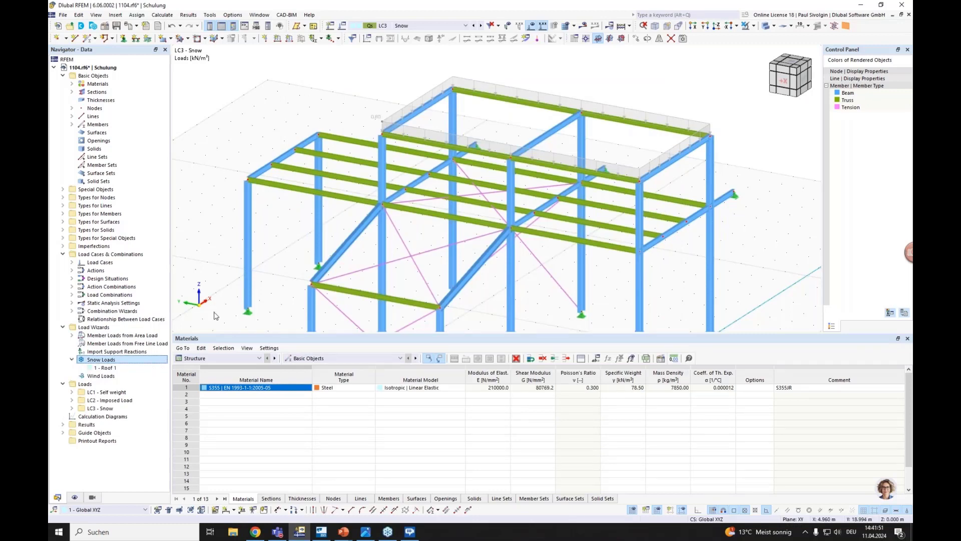
click(103, 368)
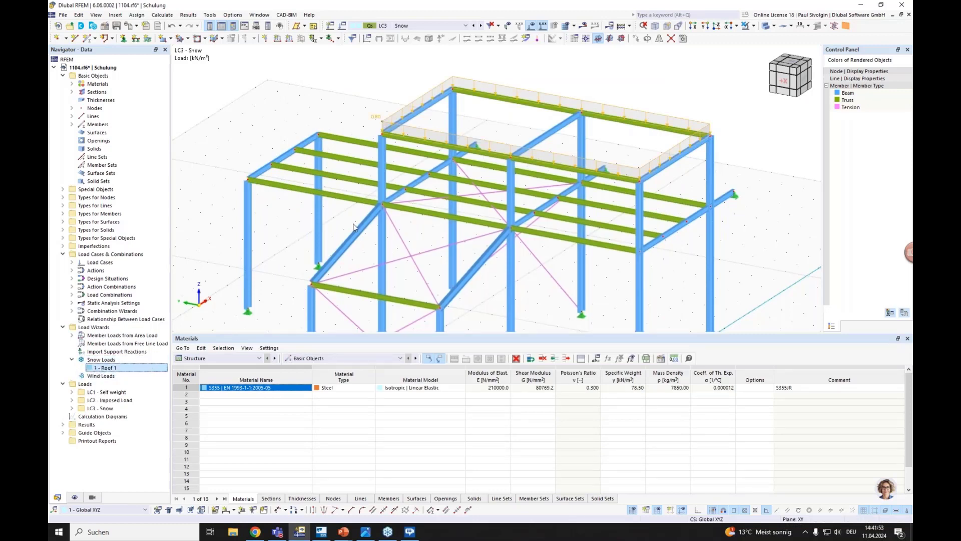
double_click(381, 115)
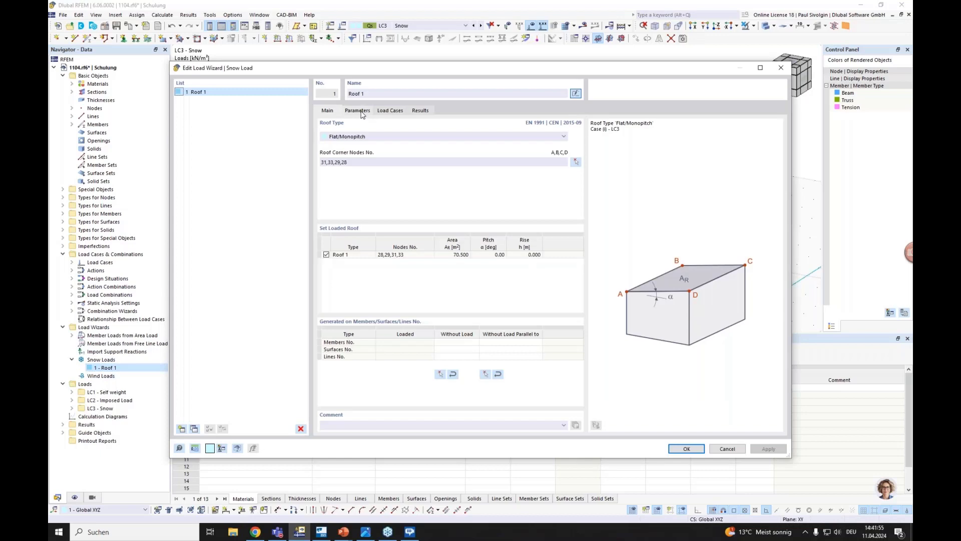
click(358, 112)
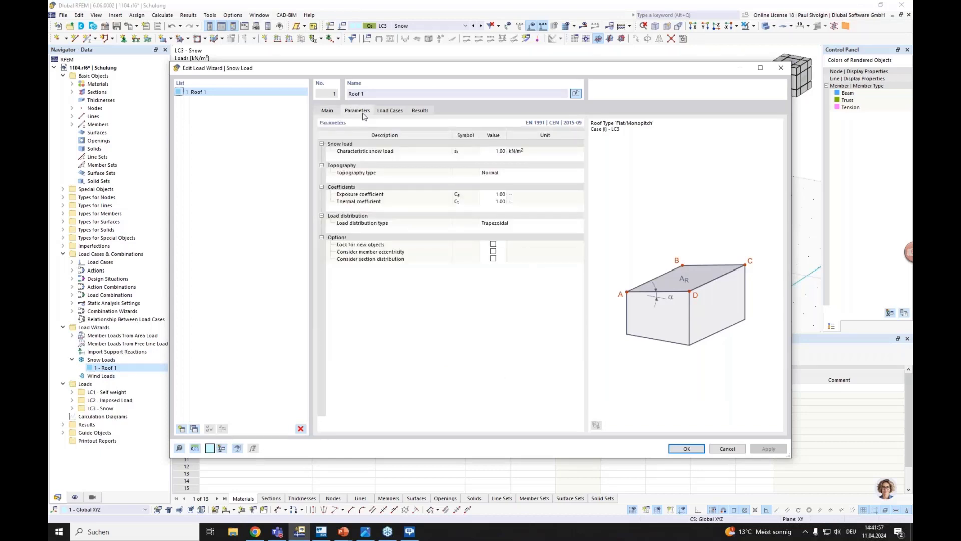
click(781, 67)
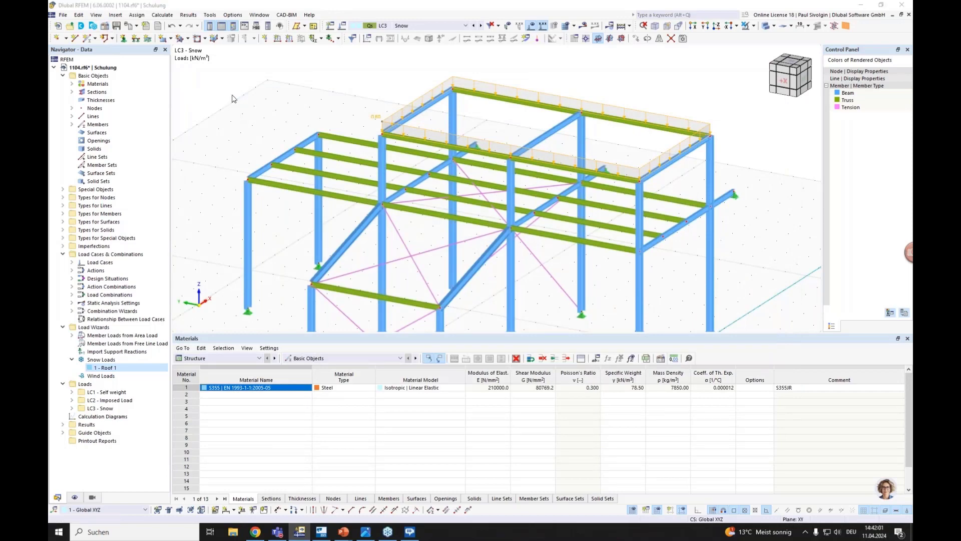
Set the load wizards' national annex for EN 1991 to DIN | 2019-04 in the model's base data
click(364, 90)
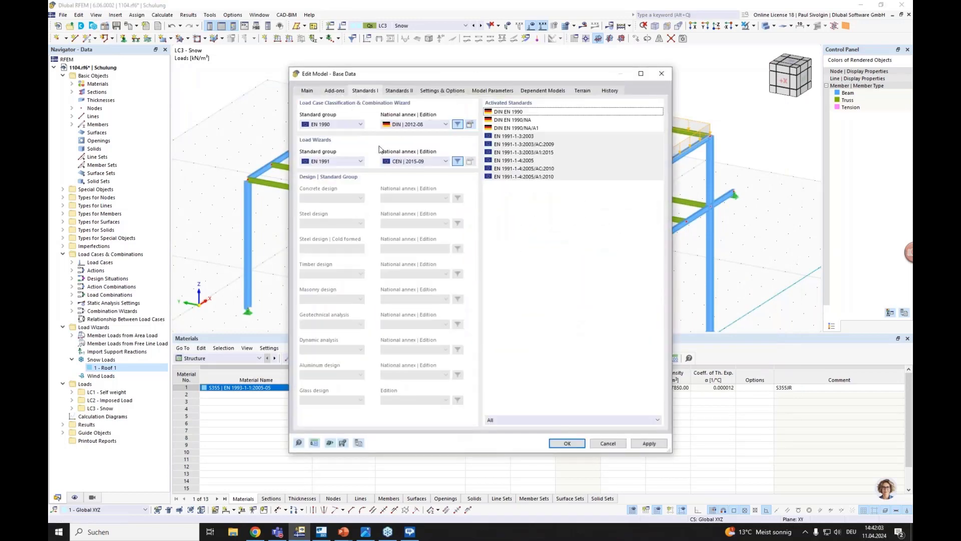
click(420, 162)
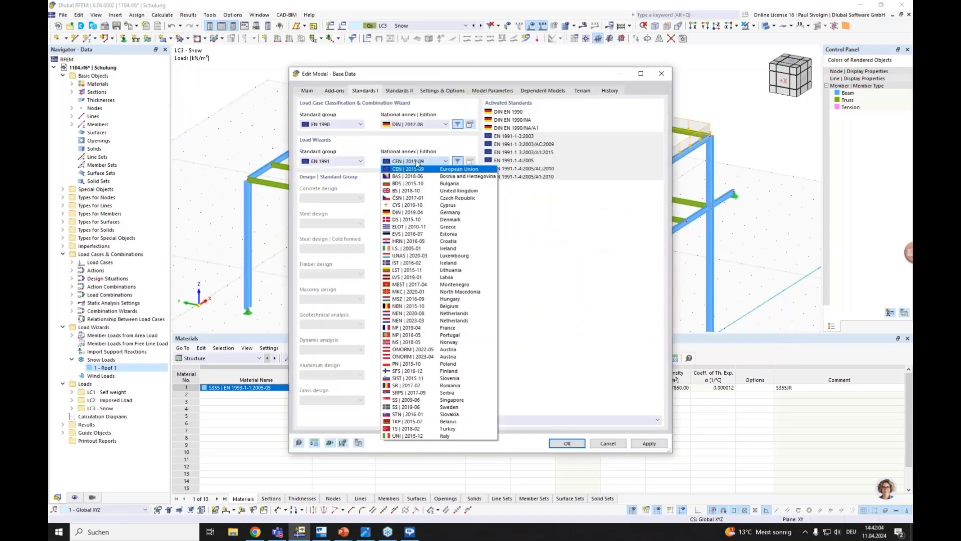
click(396, 213)
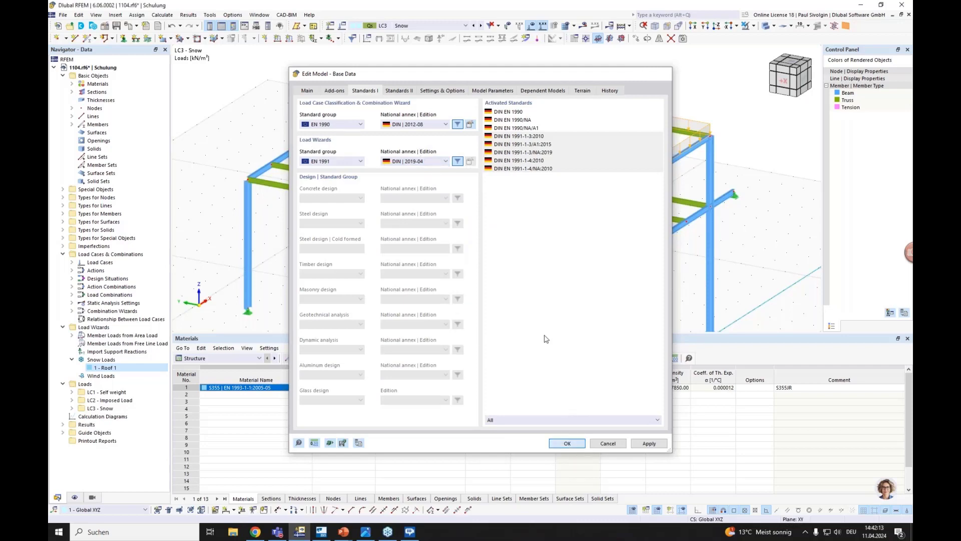
Set the Roof 1 snow load's location to Leipzig in snow load zone 2 using the snow load map
click(100, 368)
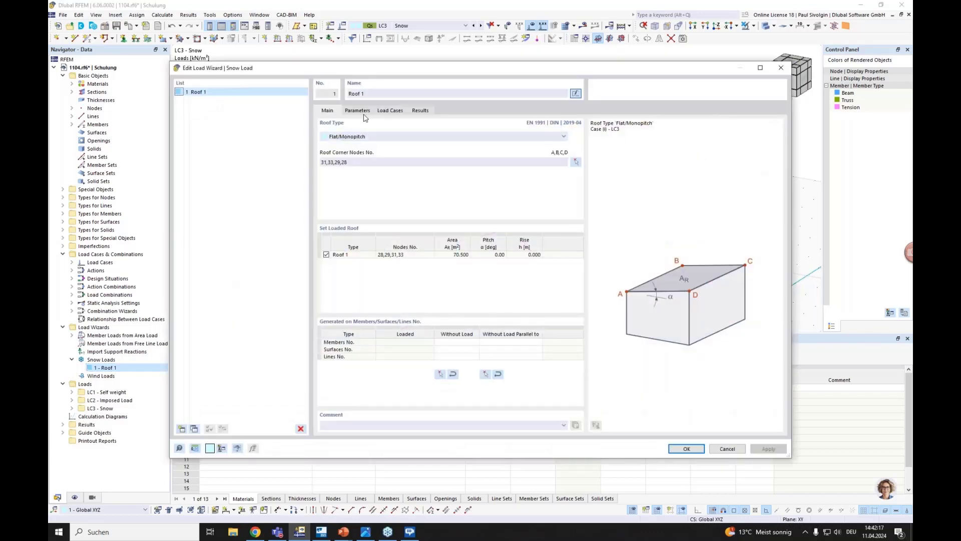
click(357, 111)
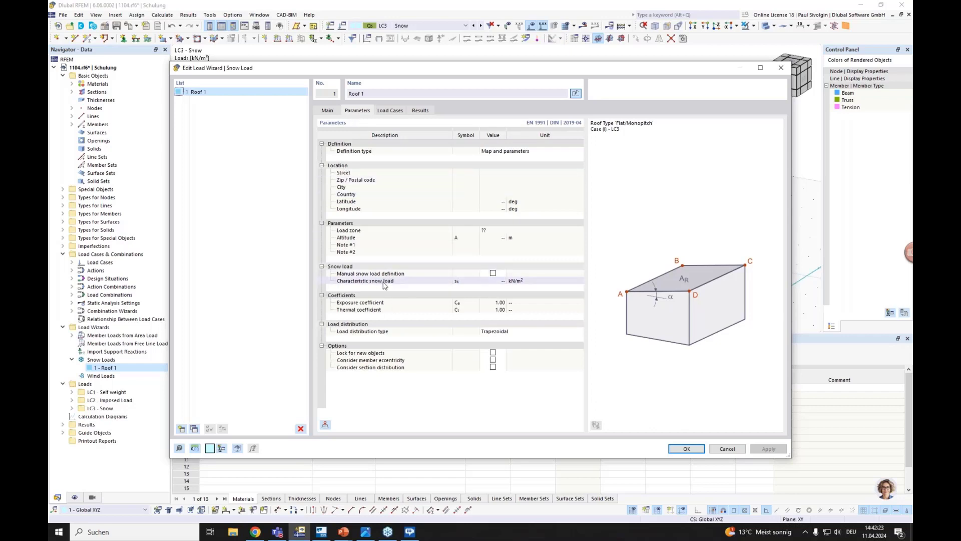
click(493, 273)
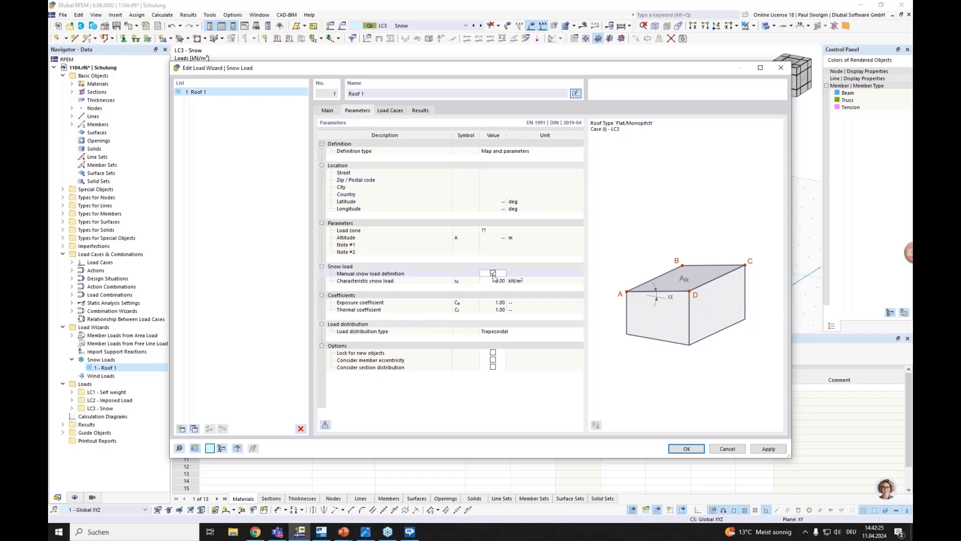
click(492, 273)
click(325, 426)
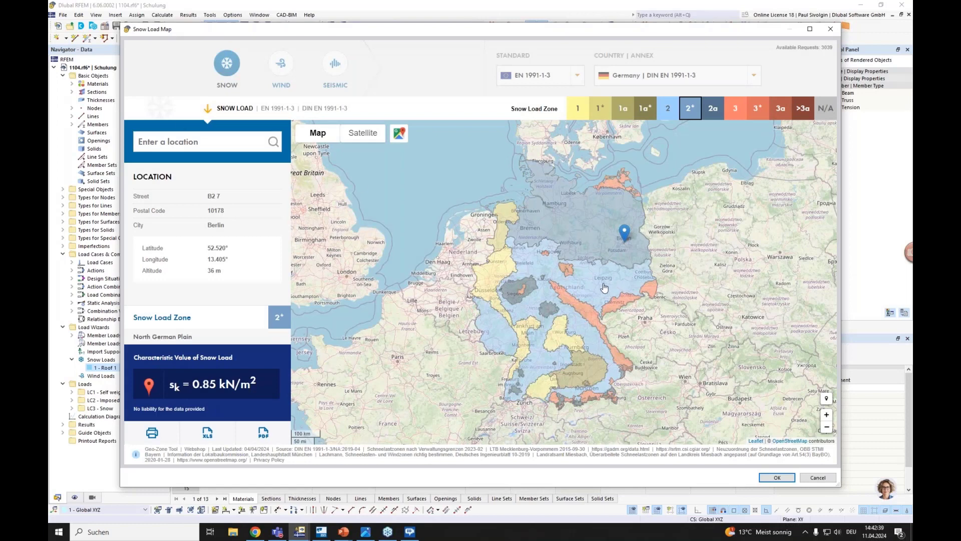
click(604, 286)
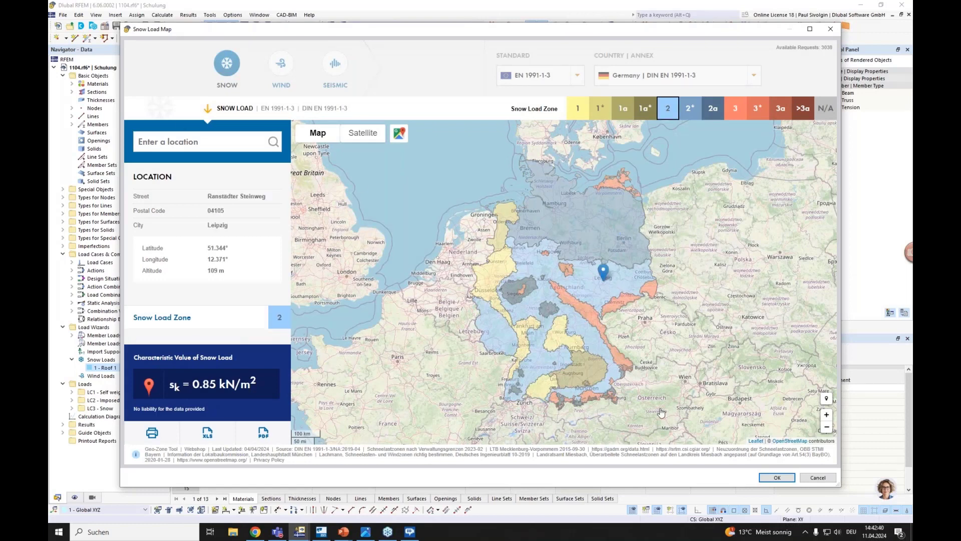
click(775, 478)
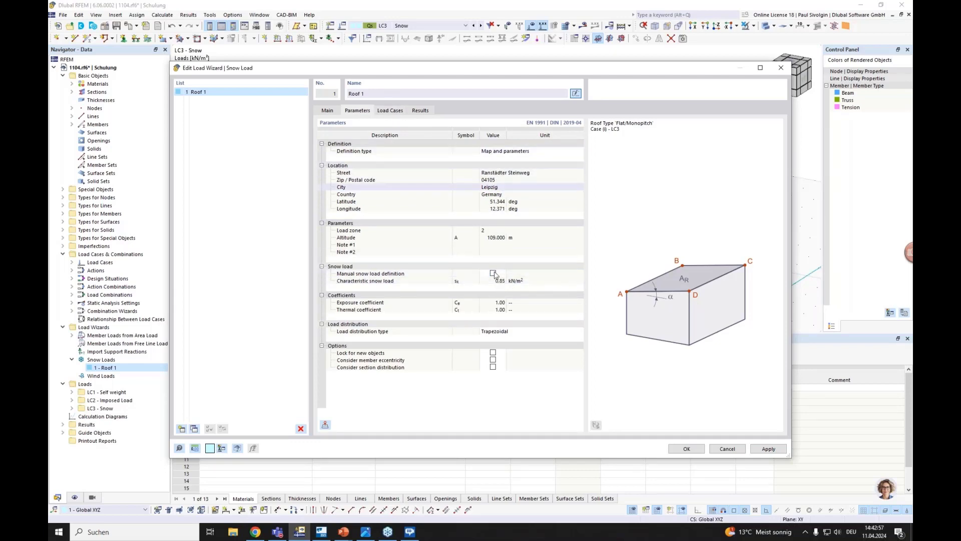
Review the load case assignment and generated results of the Roof 1 snow load, and inspect the load on the model
click(390, 111)
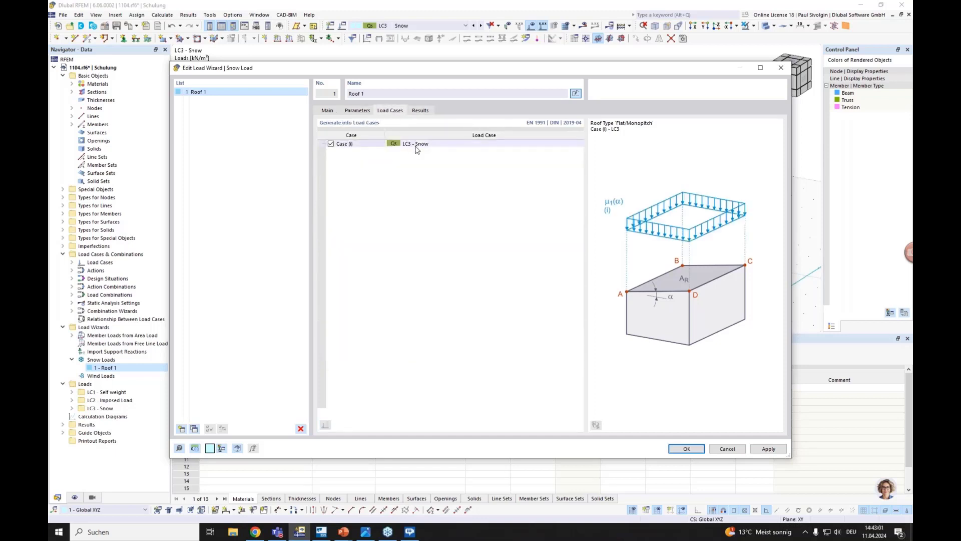
click(454, 145)
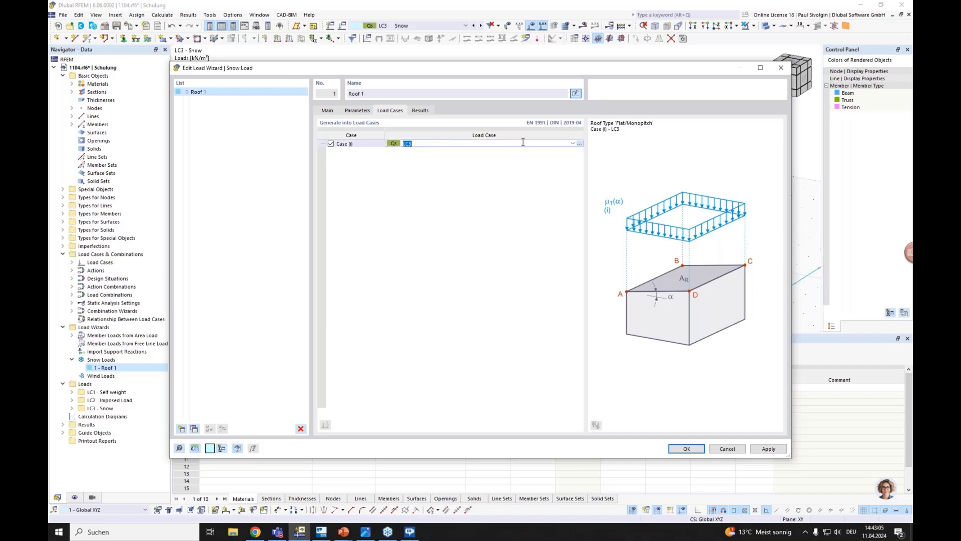
click(420, 111)
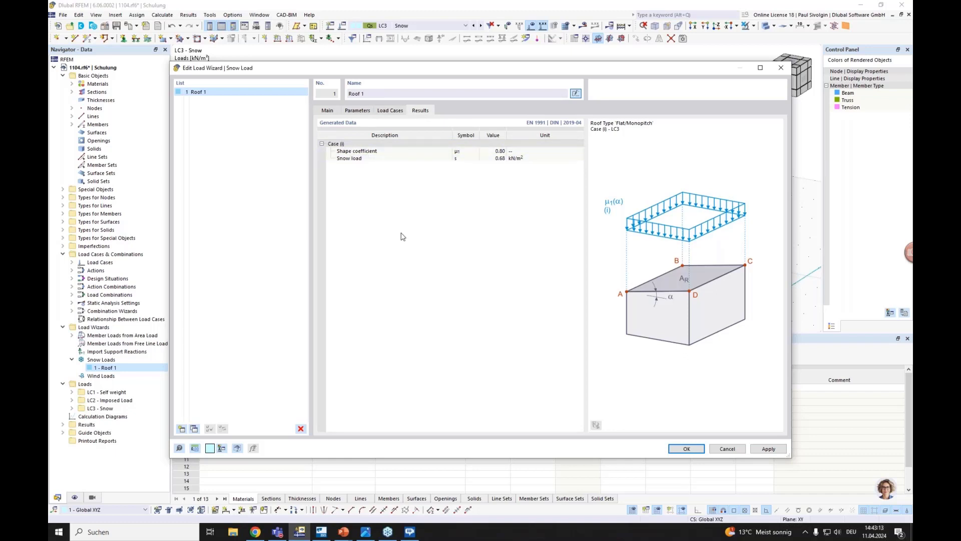
drag(596, 62, 582, 235)
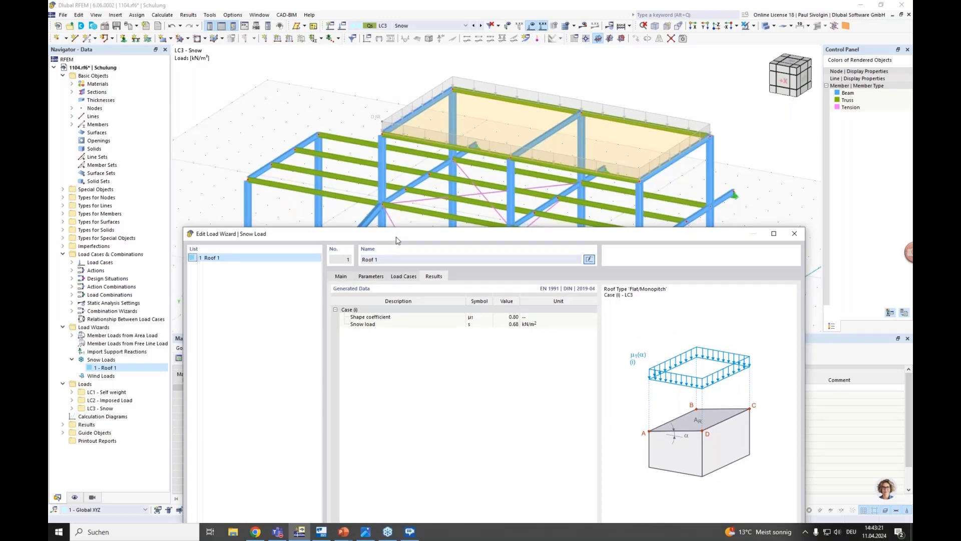
drag(396, 236, 416, 324)
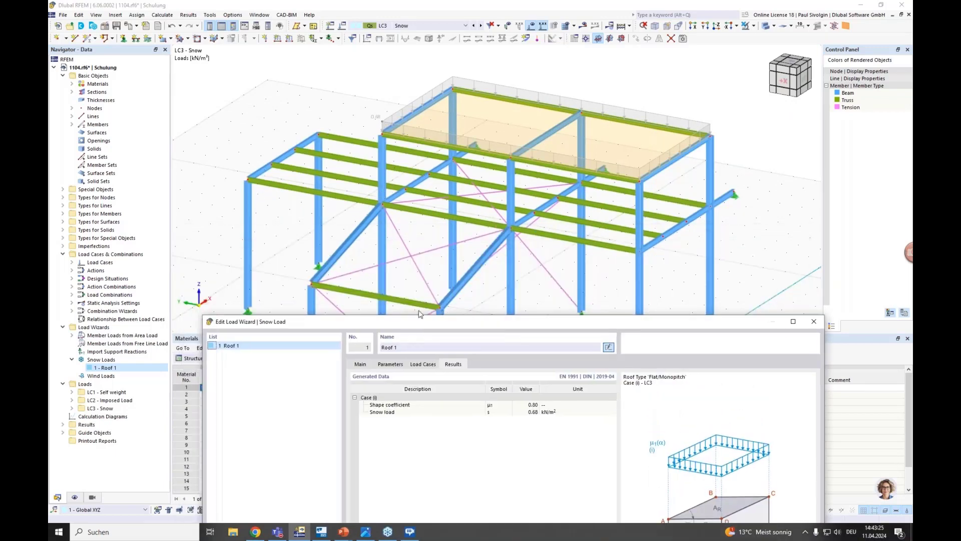
drag(438, 322, 440, 56)
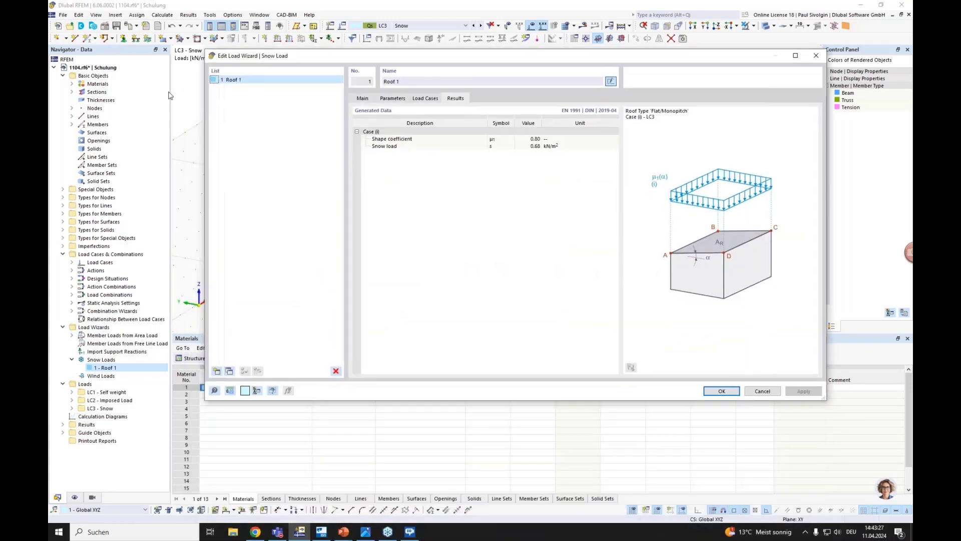
Copy the Roof 1 snow load twice and name the copies Roof 2 and Roof 3
click(231, 370)
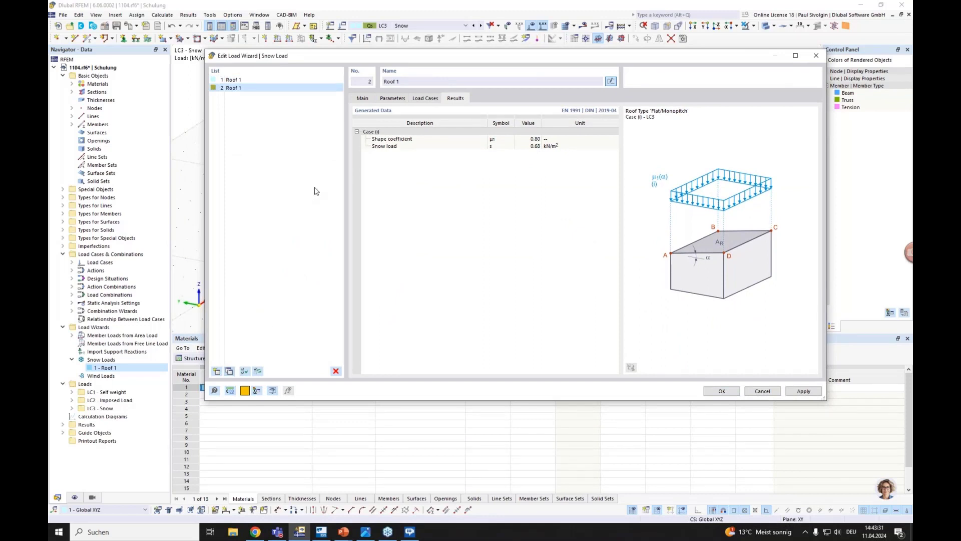
click(401, 81)
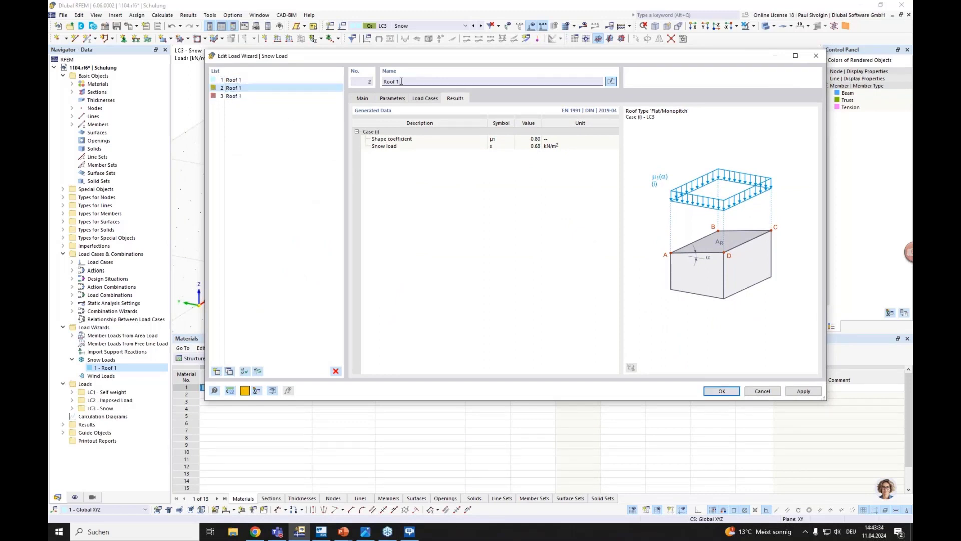
click(231, 95)
double_click(398, 81)
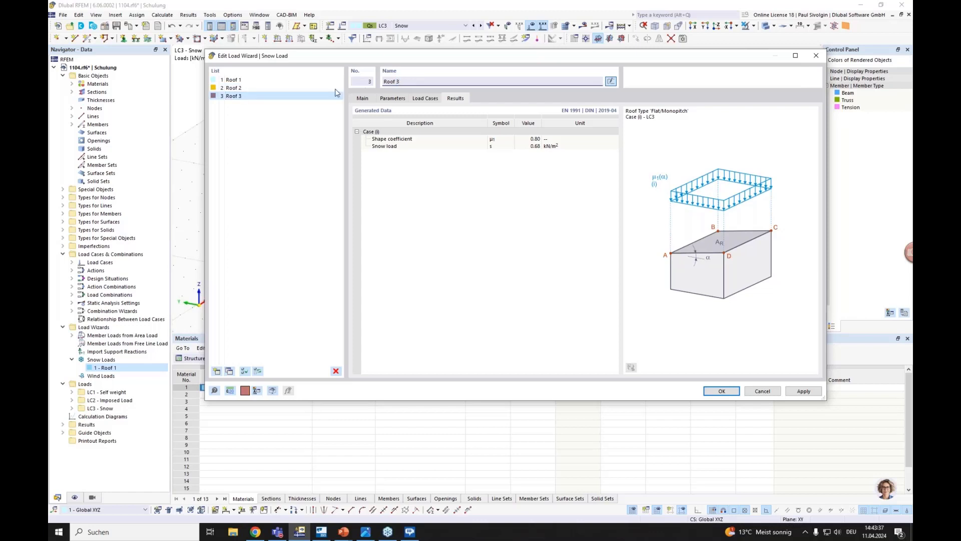
Redefine the loaded area of Roof 2 by its corner nodes 14, 2, 8 and 16
click(277, 89)
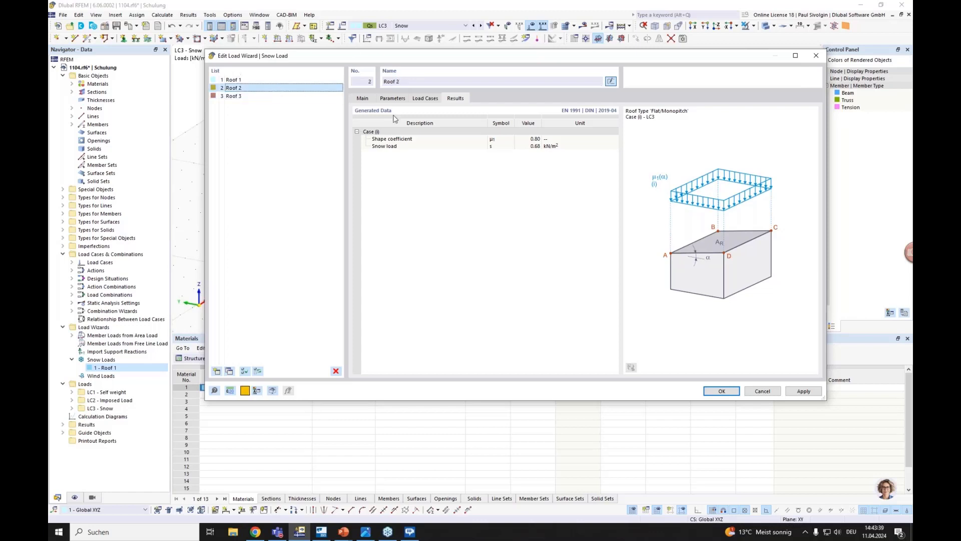
click(370, 99)
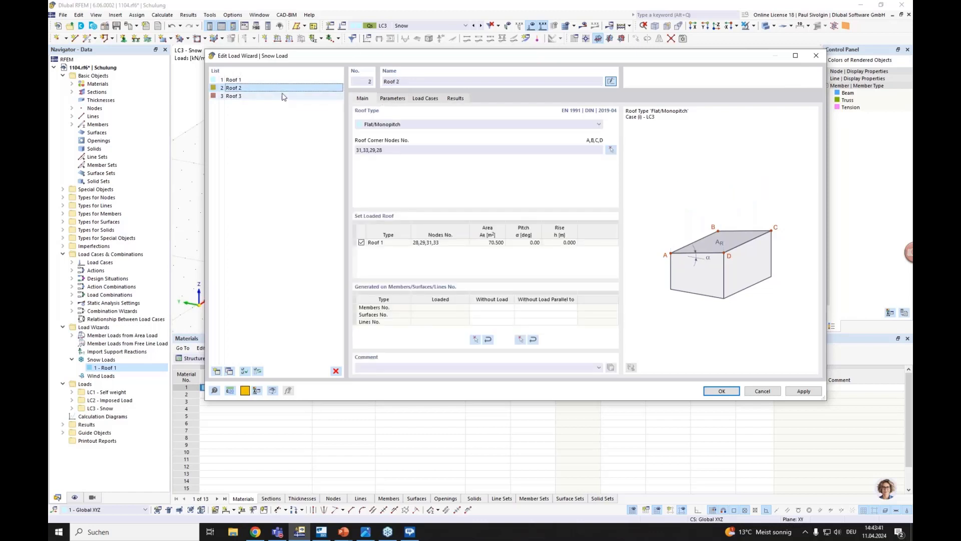
click(407, 149)
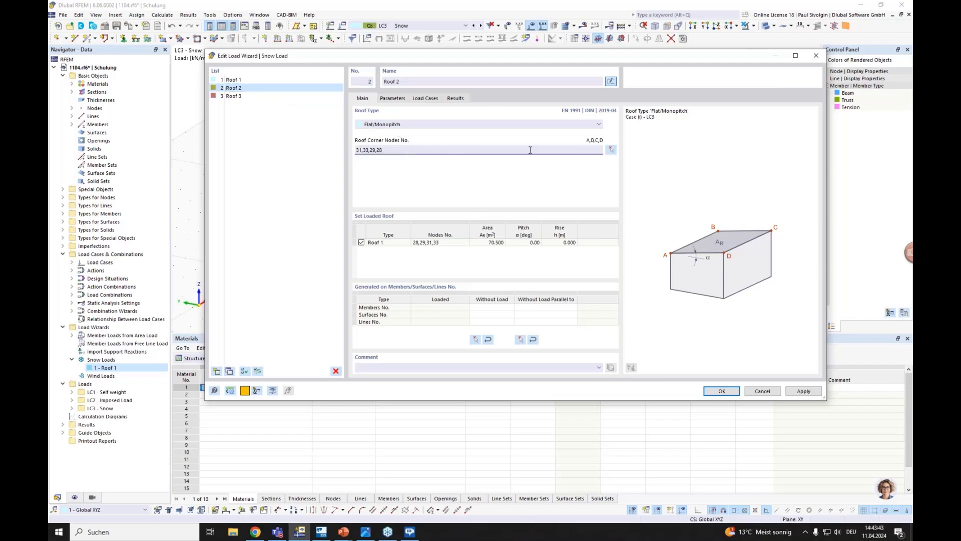
click(611, 150)
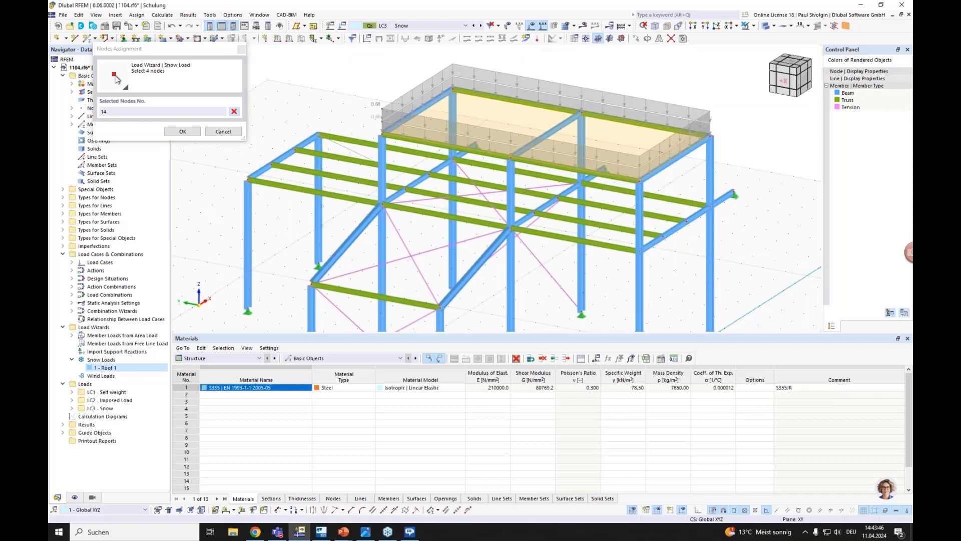
click(453, 159)
click(383, 204)
click(248, 179)
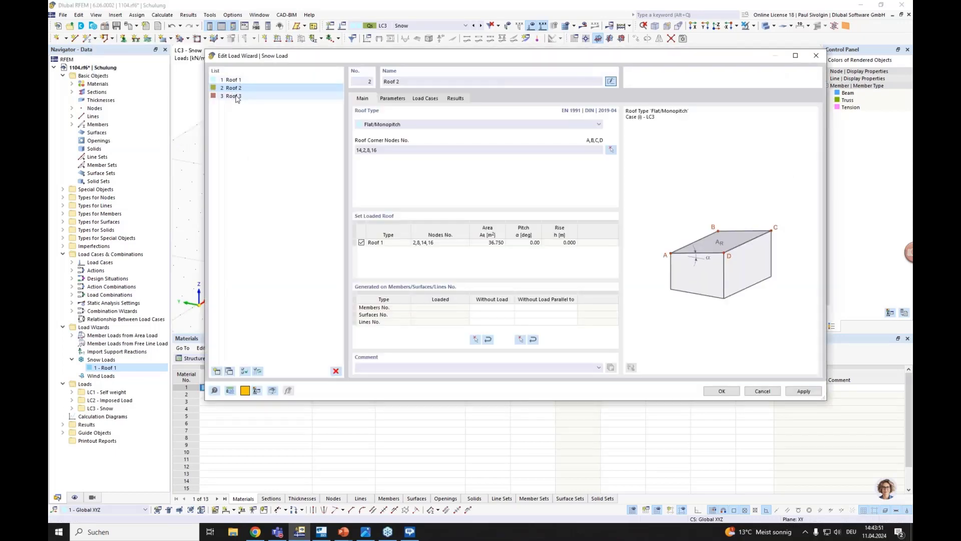
Redefine the loaded area of Roof 3 by corner nodes 8, 10, 18 and 20, and generate the snow loads
key(Down)
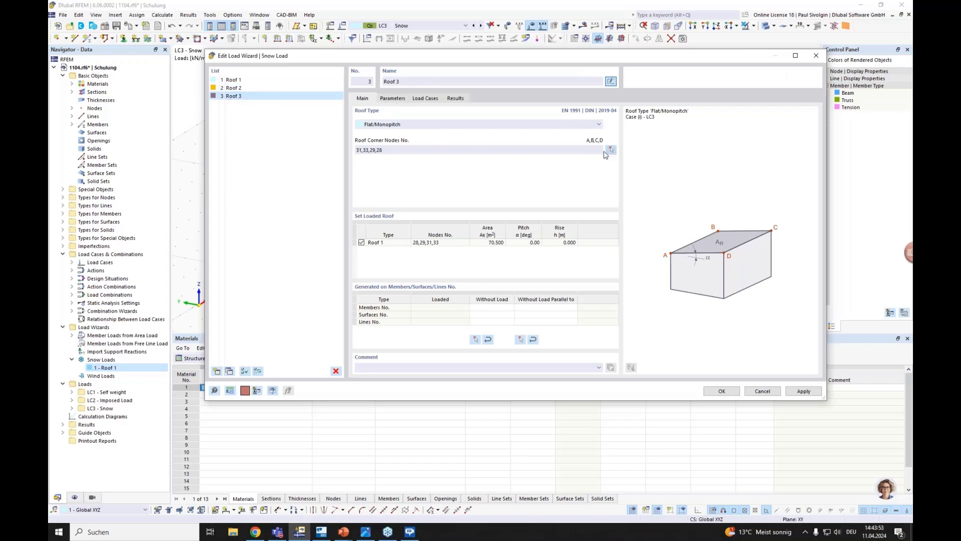
click(611, 149)
click(512, 229)
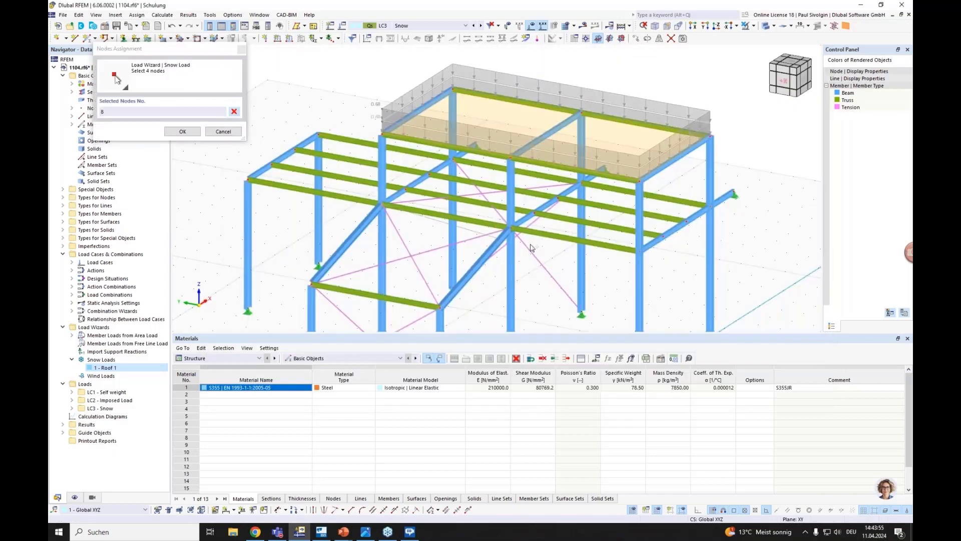
click(383, 204)
click(439, 306)
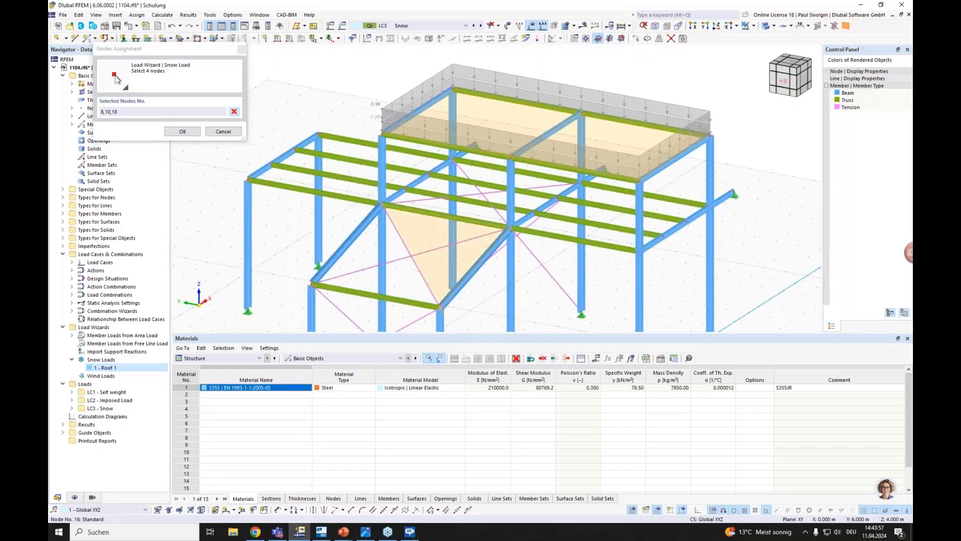
click(312, 285)
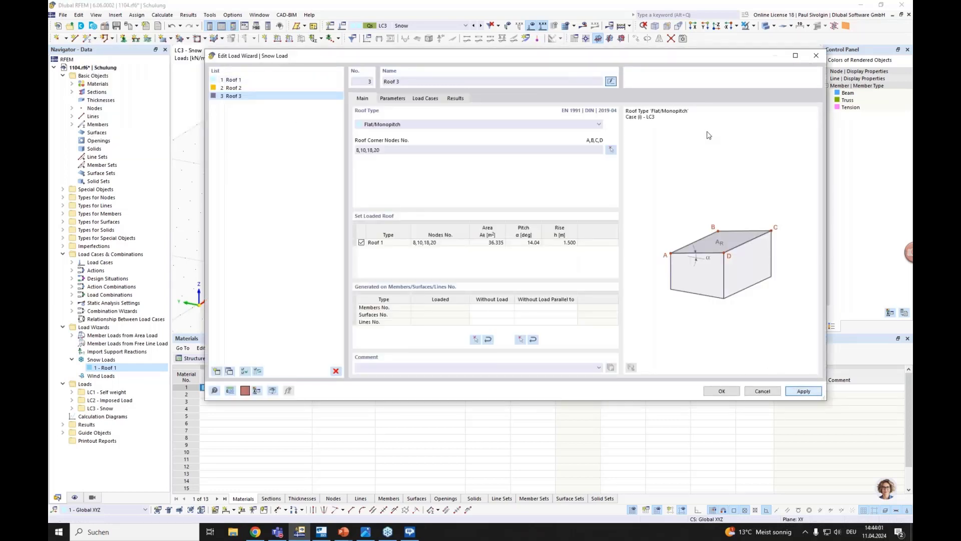
drag(680, 63, 589, 326)
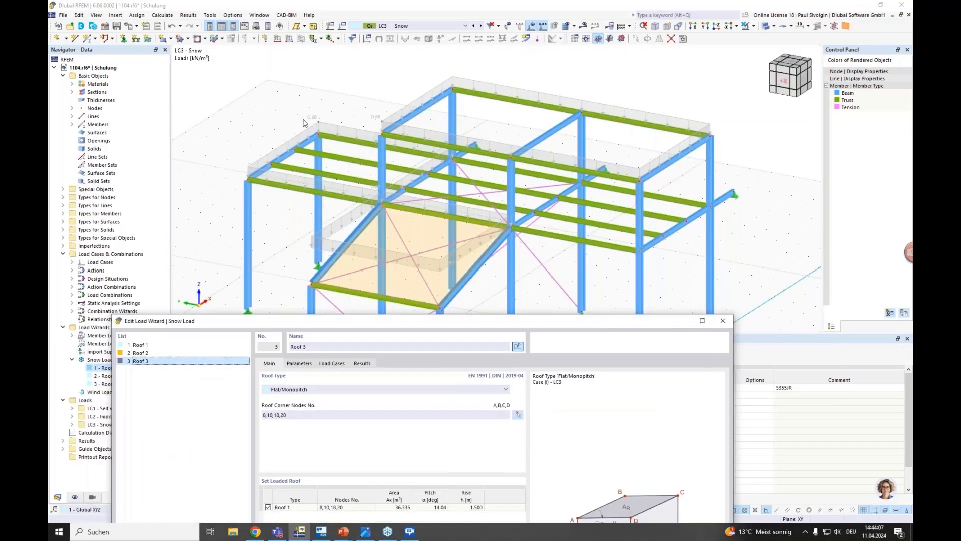
drag(370, 323, 379, 66)
click(640, 399)
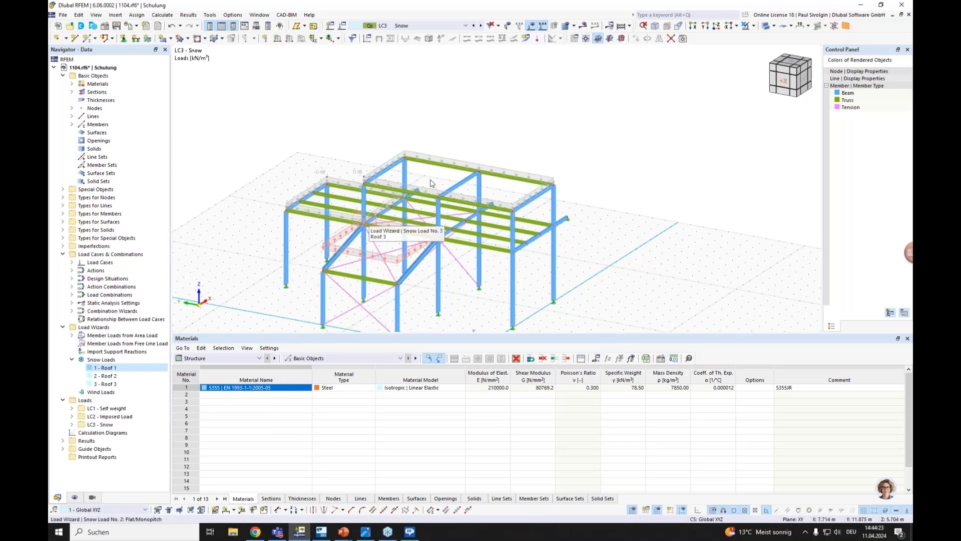
Inspect the snow loads on the whole frame and review the available load cases and combinations
middle_drag(348, 243, 323, 192)
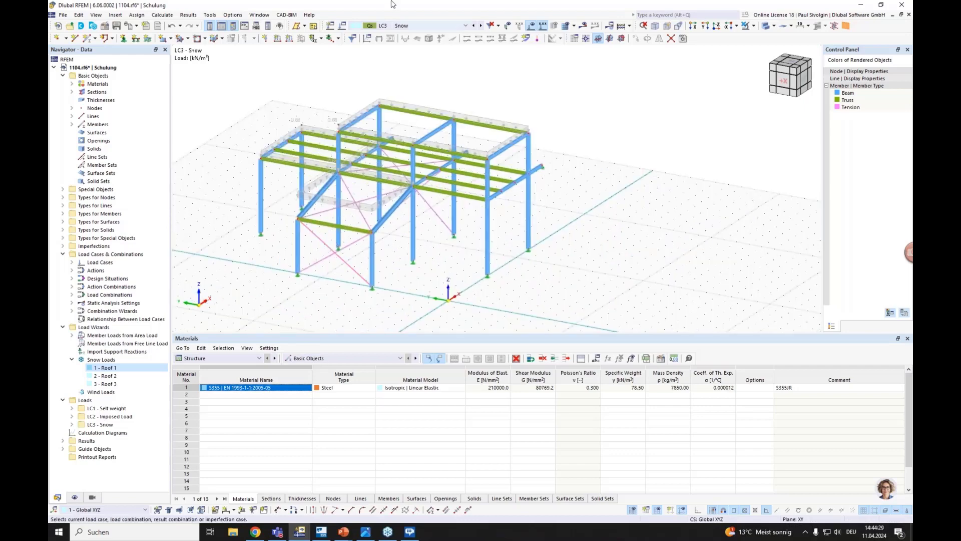
click(398, 26)
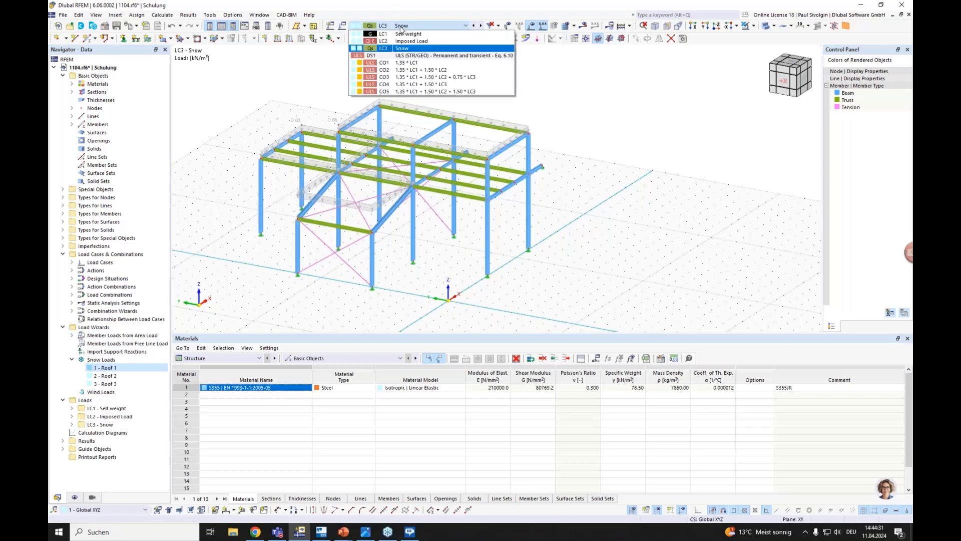
click(401, 29)
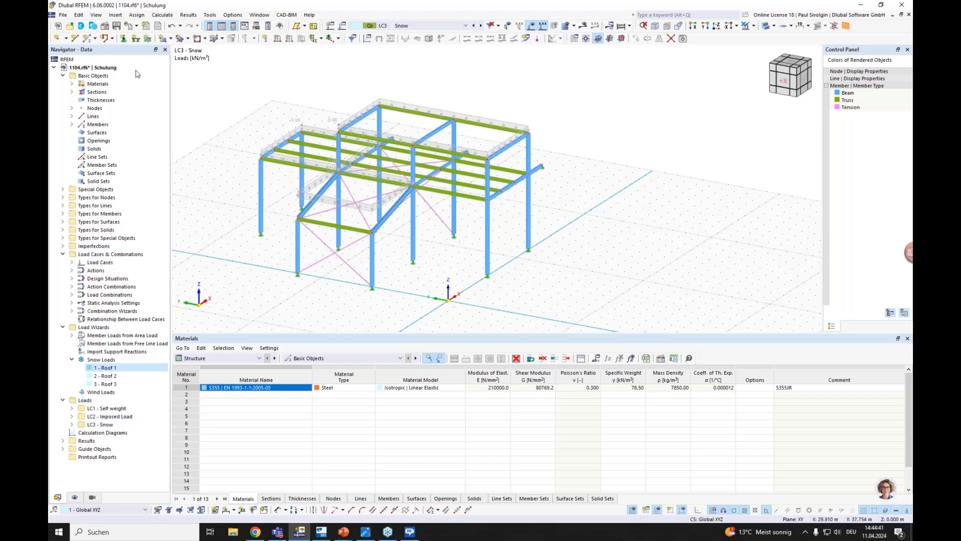
Activate the Steel Design add-on in the model's base data
click(105, 28)
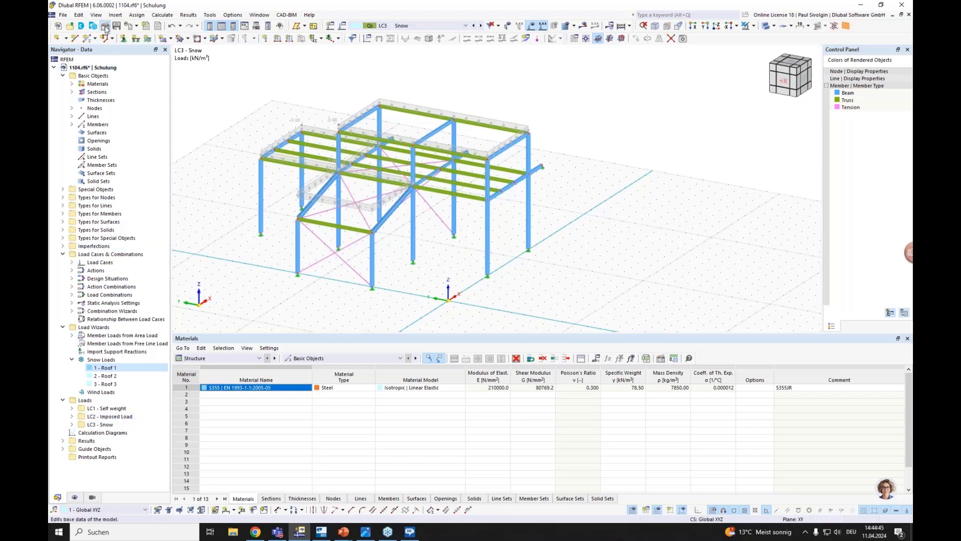
click(334, 90)
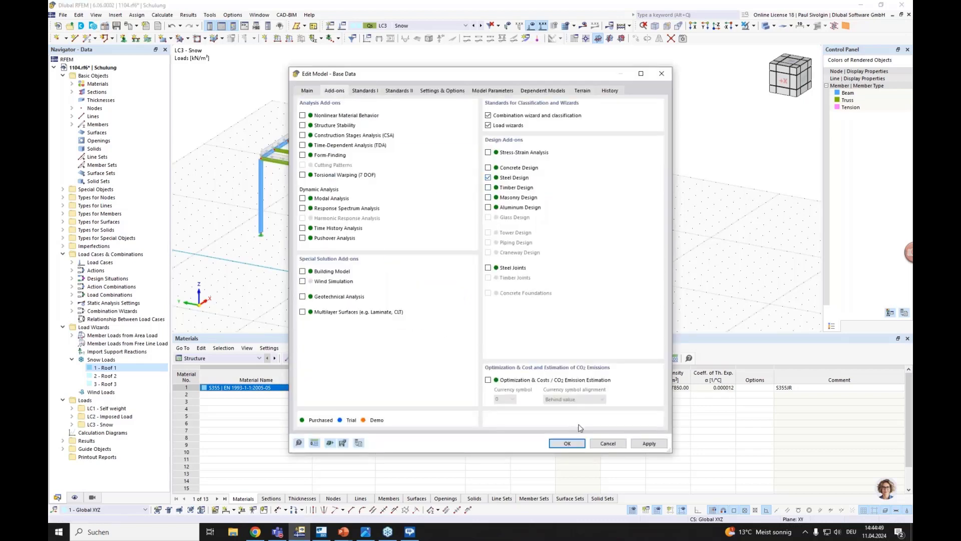
click(568, 443)
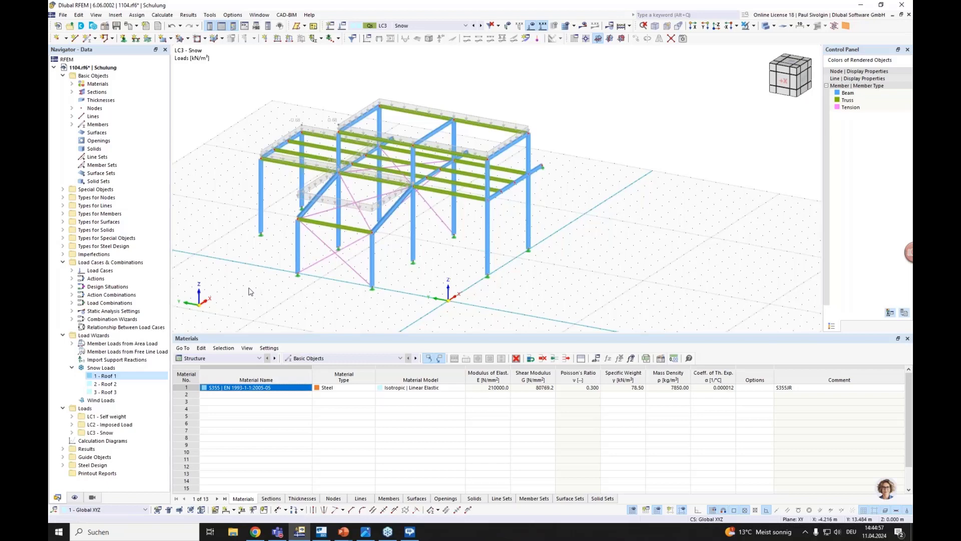
Deactivate the stability design in the default ultimate configuration of the steel design
click(65, 465)
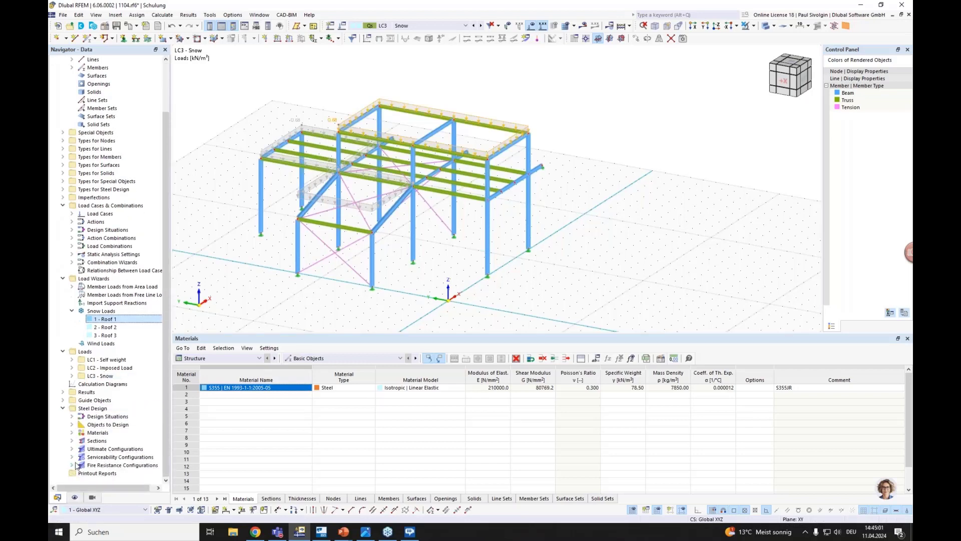
right_click(98, 450)
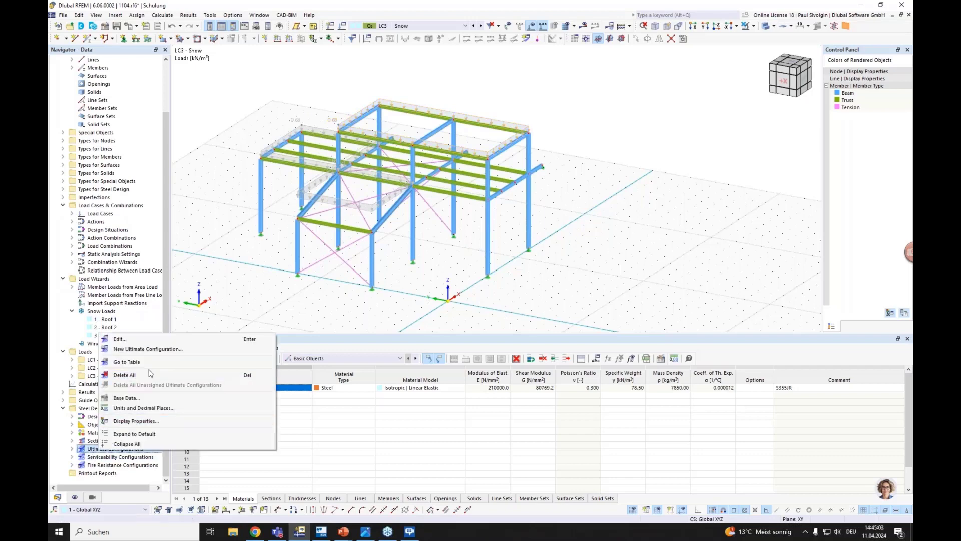
click(124, 340)
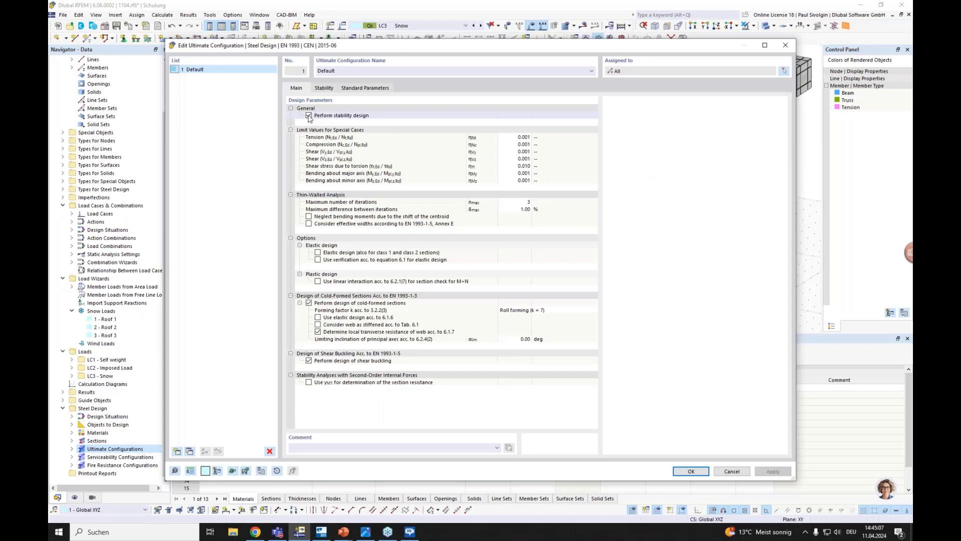
click(308, 115)
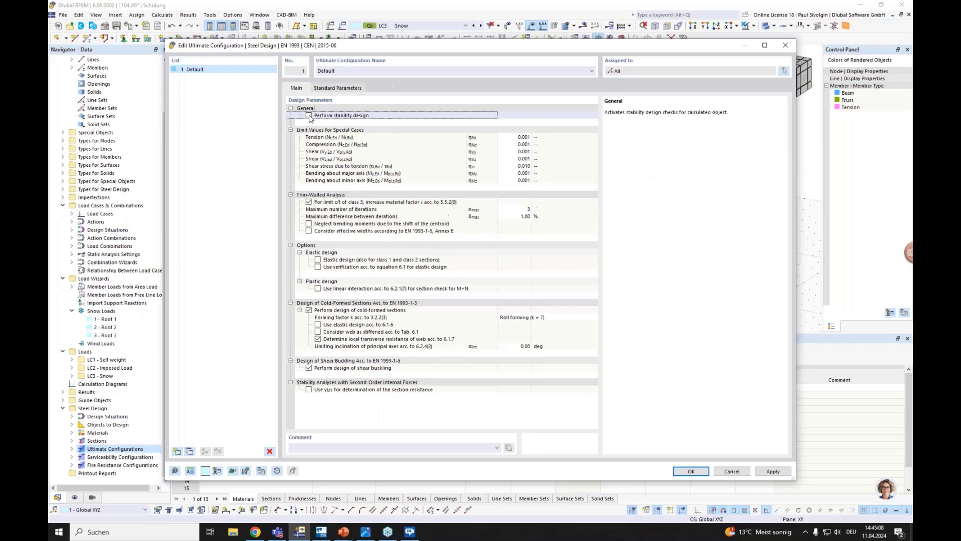
click(690, 471)
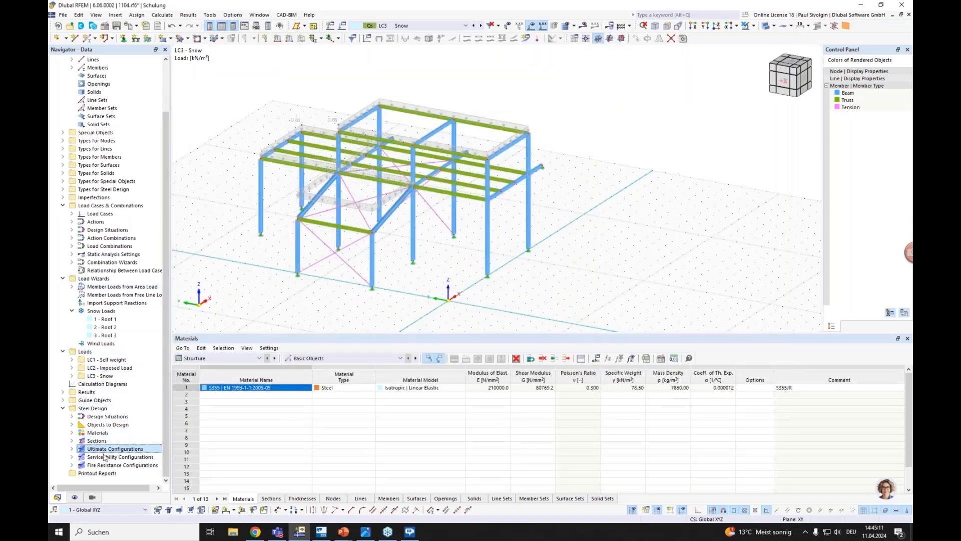
Review the Steel Design input data for design situations, objects to design, materials and sections
click(250, 359)
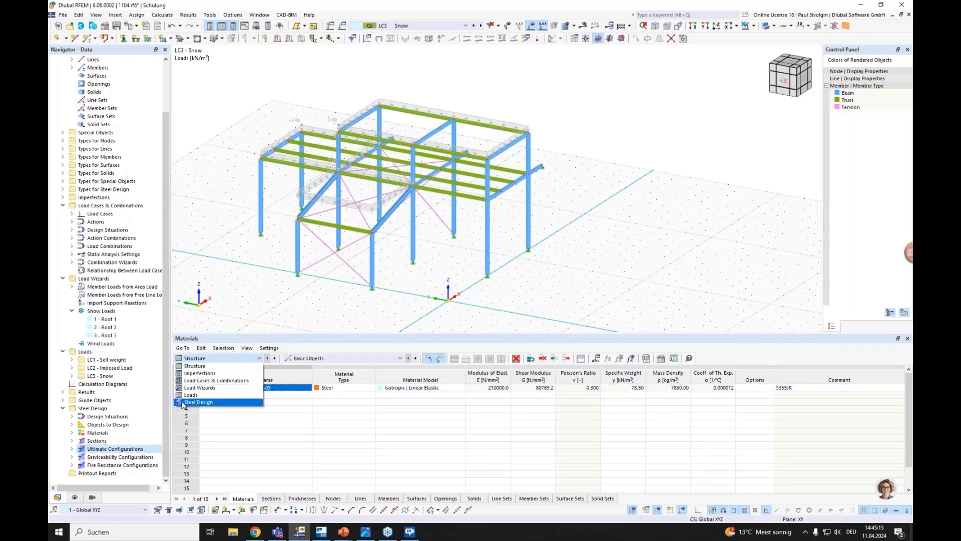
click(203, 402)
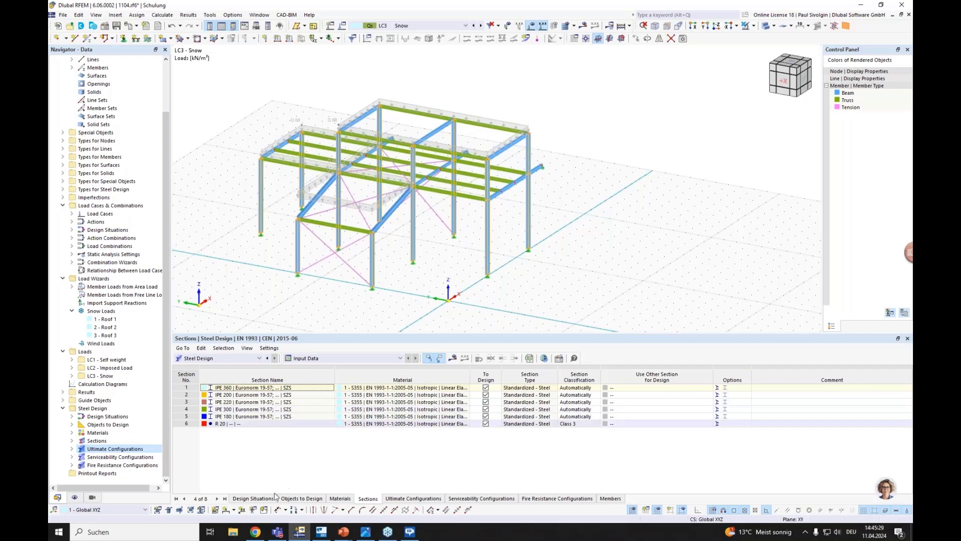
click(256, 498)
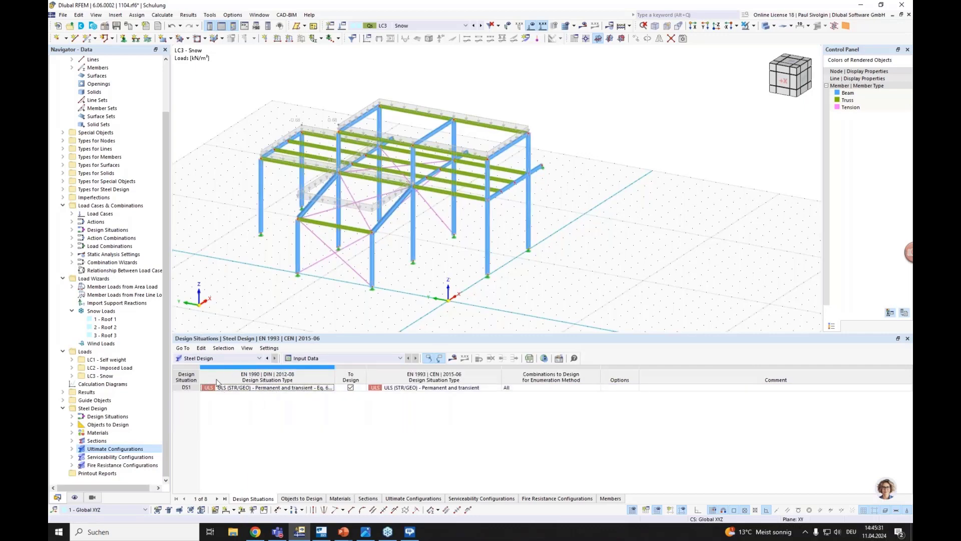
click(306, 498)
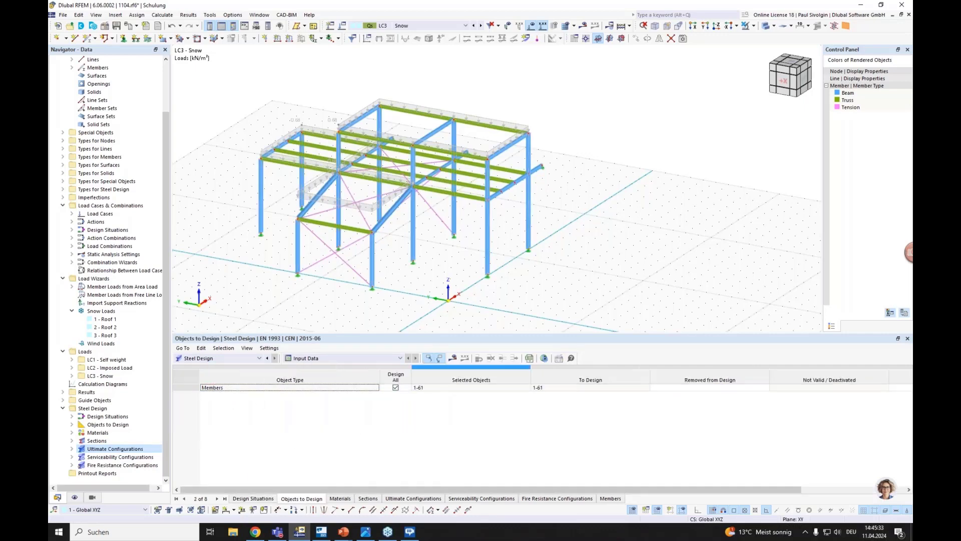
click(340, 498)
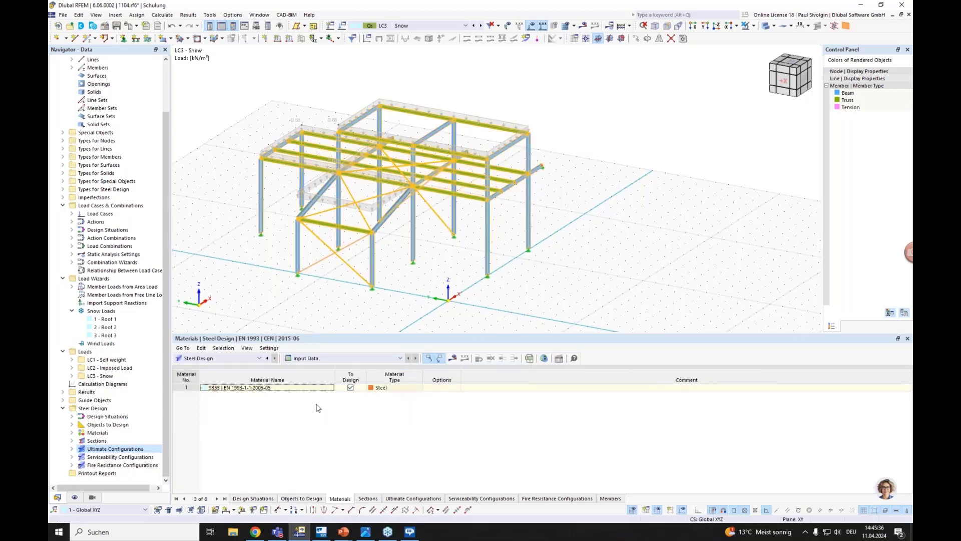
click(368, 498)
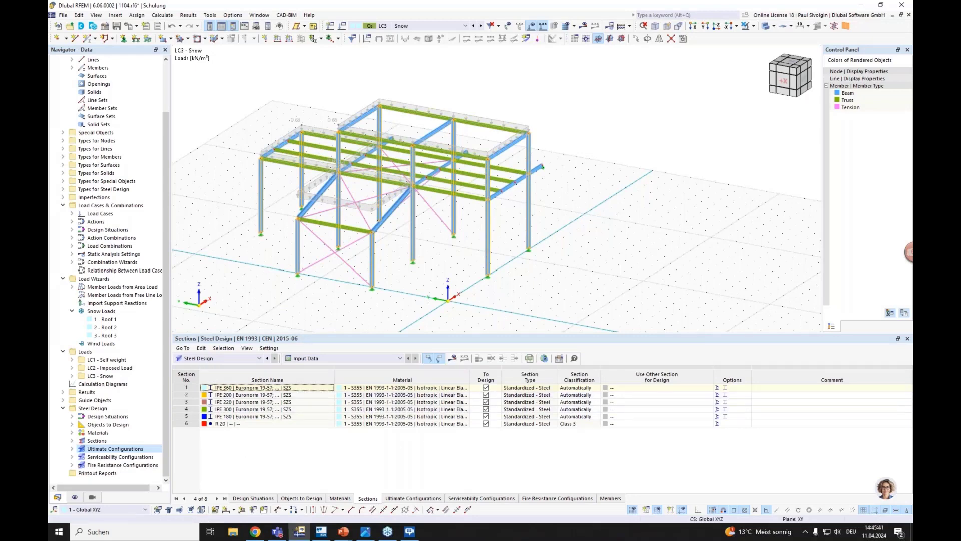
Calculate the steel design and hide the load display to examine the design check ratios on the frame members
middle_drag(416, 284, 379, 285)
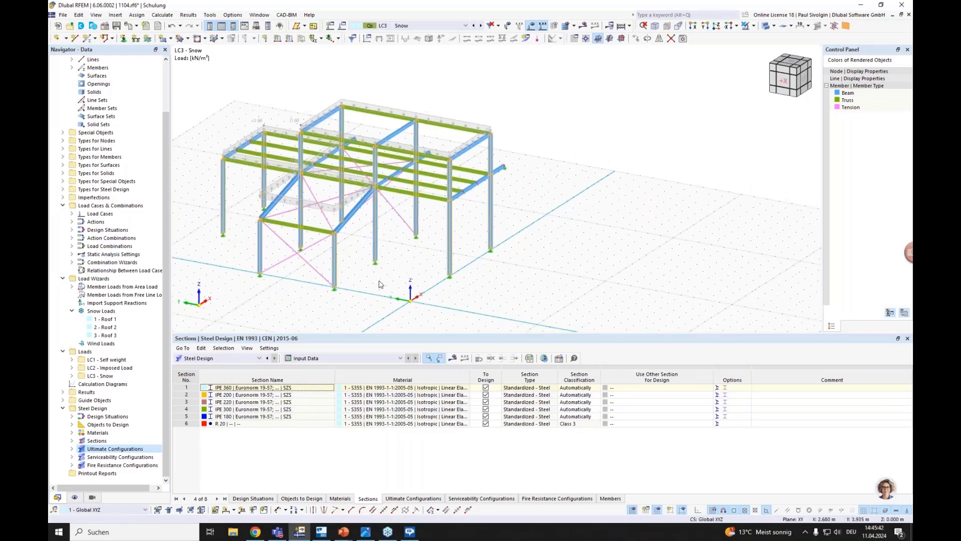
click(453, 359)
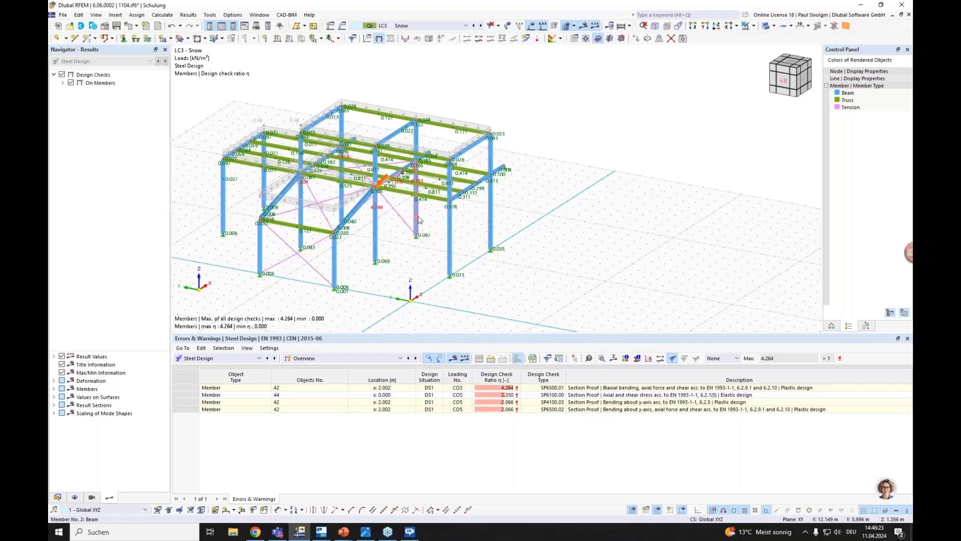
scroll(405, 225, up, 5)
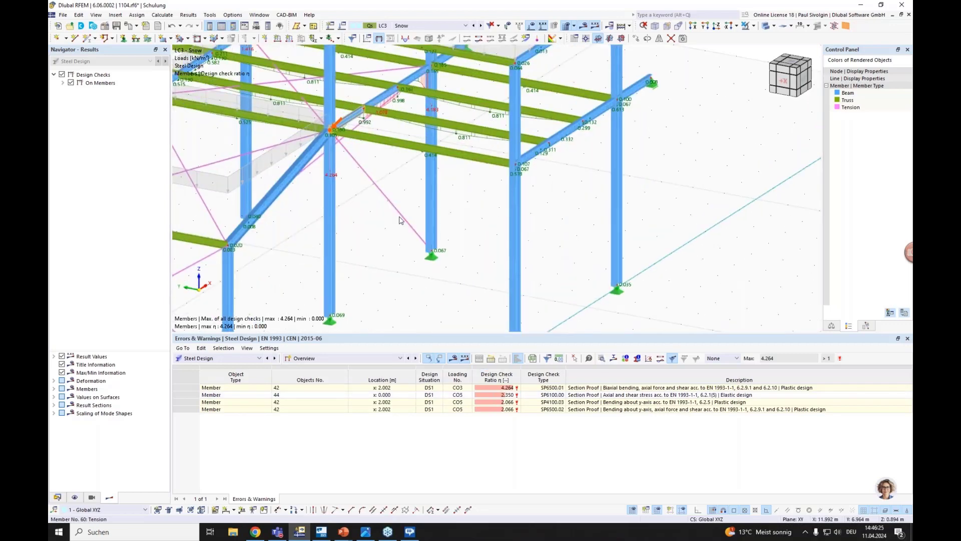
scroll(405, 225, down, 5)
ctrl+middle_drag(405, 225, 378, 235)
scroll(381, 178, up, 5)
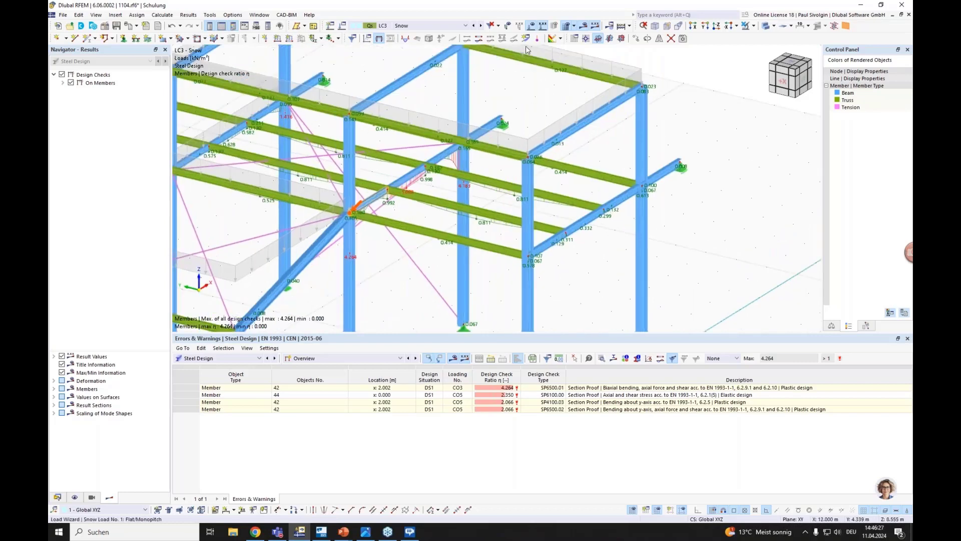
click(532, 27)
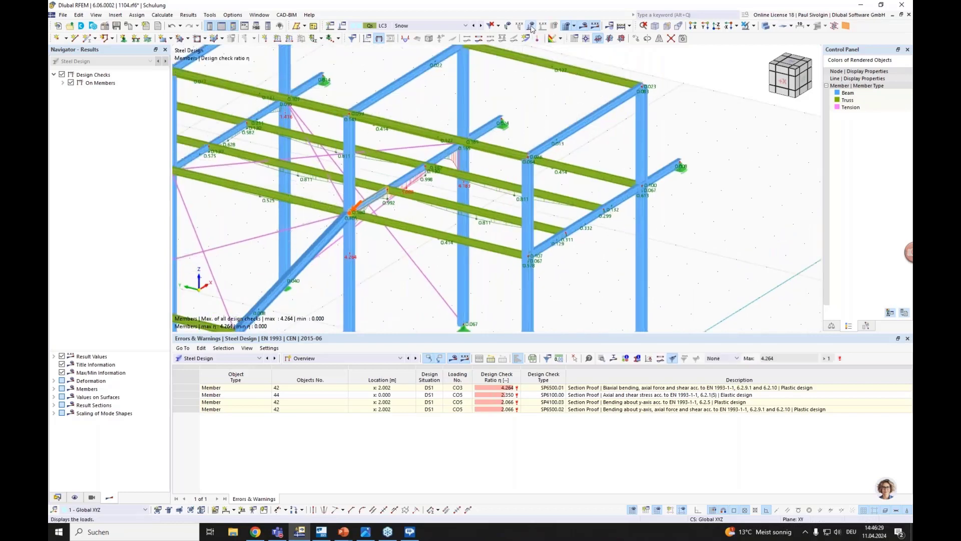
scroll(288, 231, down, 3)
scroll(279, 222, up, 3)
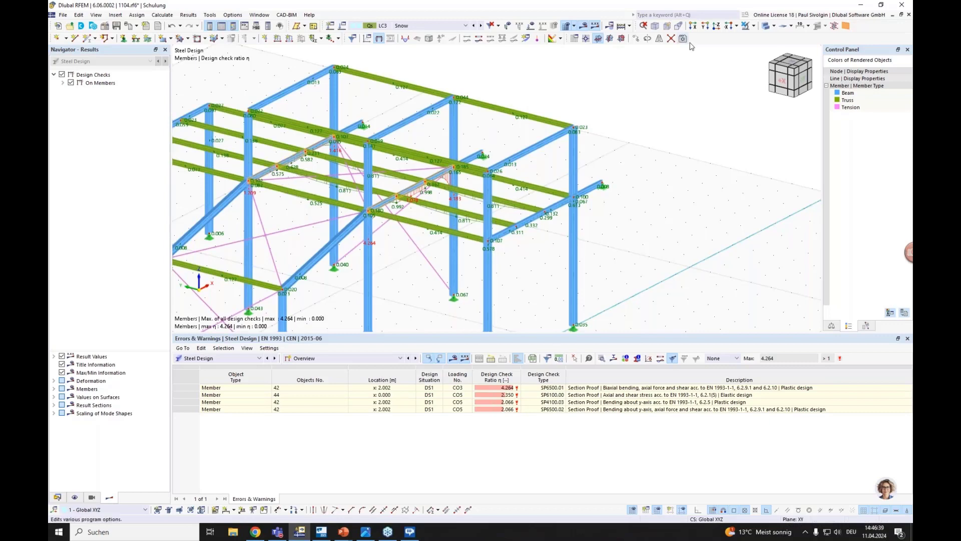
Limit the visibility to the selected overstressed sloping beams and inspect their design ratio diagrams
click(754, 26)
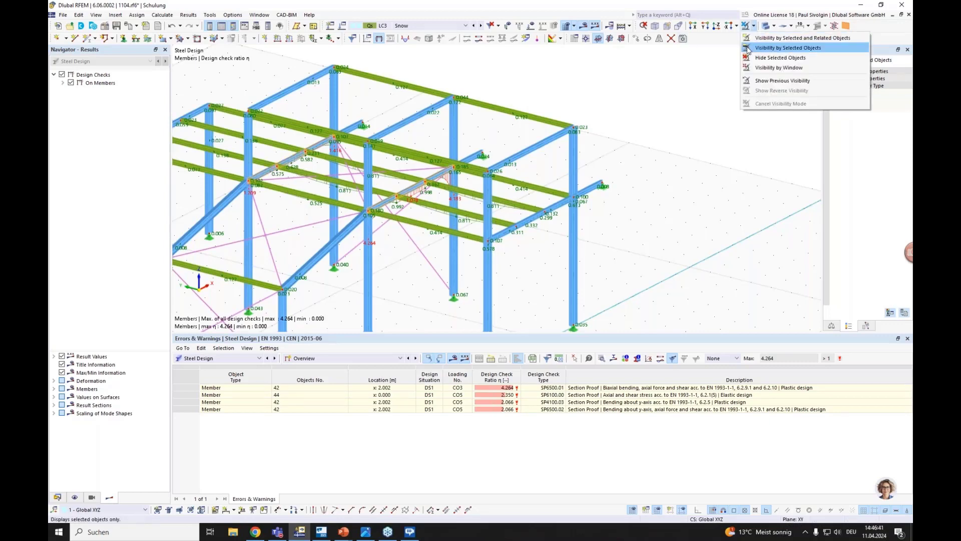
click(826, 39)
scroll(287, 185, up, 2)
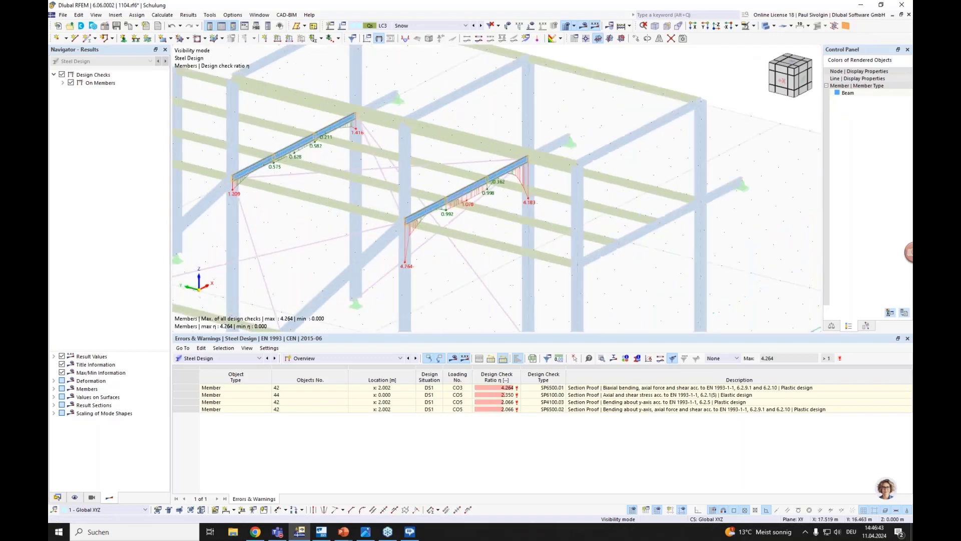
ctrl+middle_drag(335, 203, 389, 182)
scroll(389, 182, up, 2)
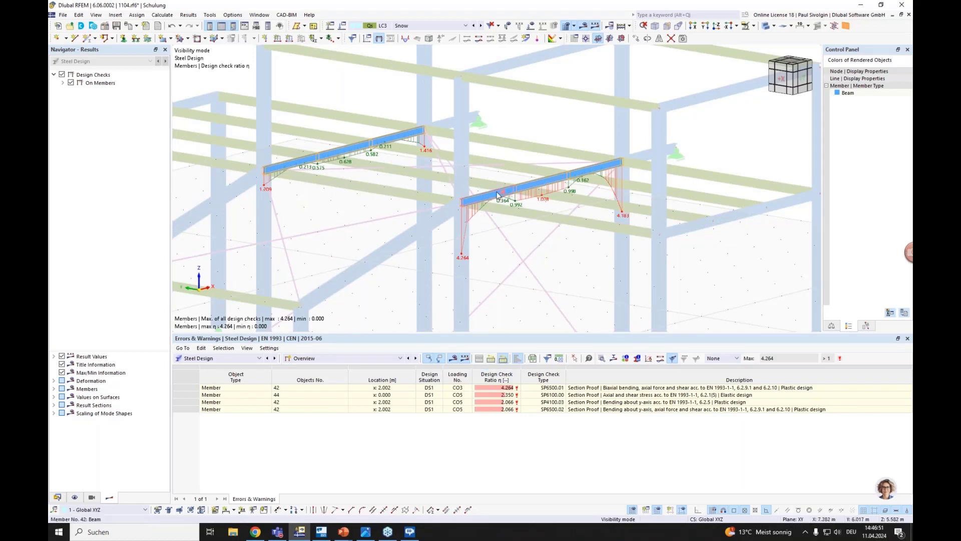
Set the IPE 180 section of the isolated beams to be optimized within its current IPE row in the Steel Design input data
mouse_move(497, 195)
click(304, 359)
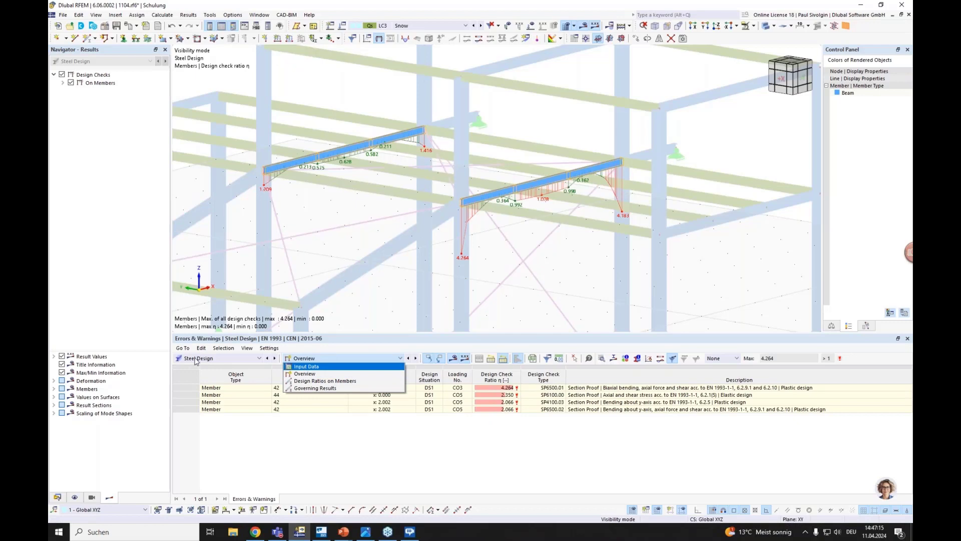
click(306, 367)
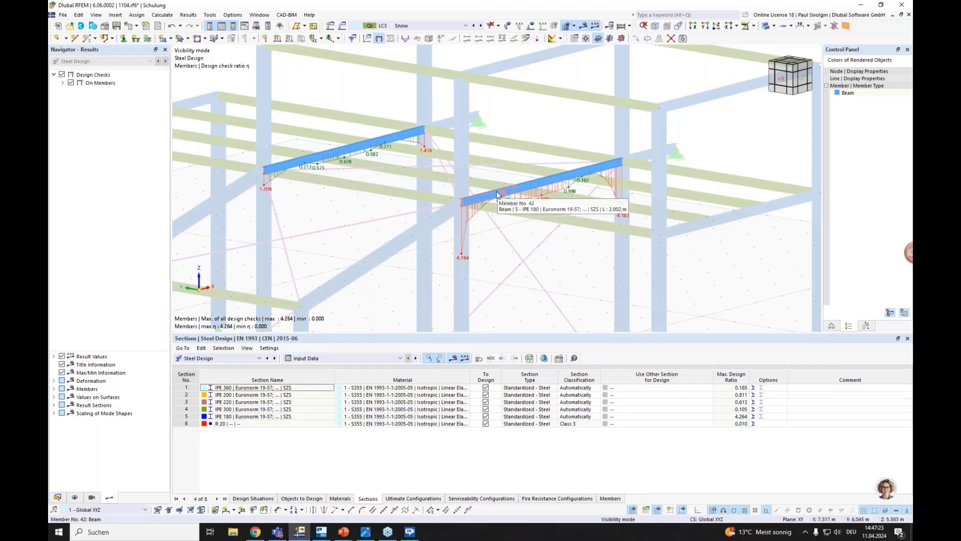
click(233, 417)
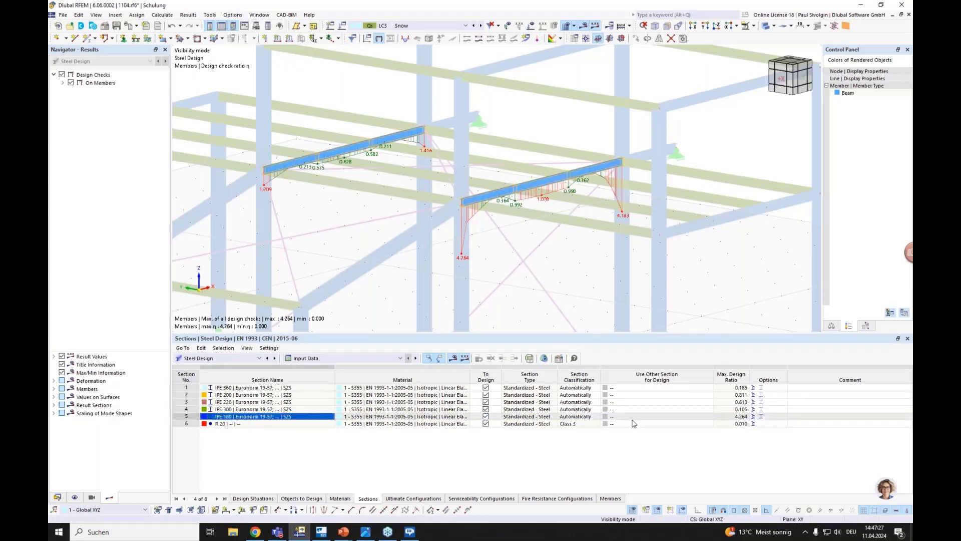
click(708, 418)
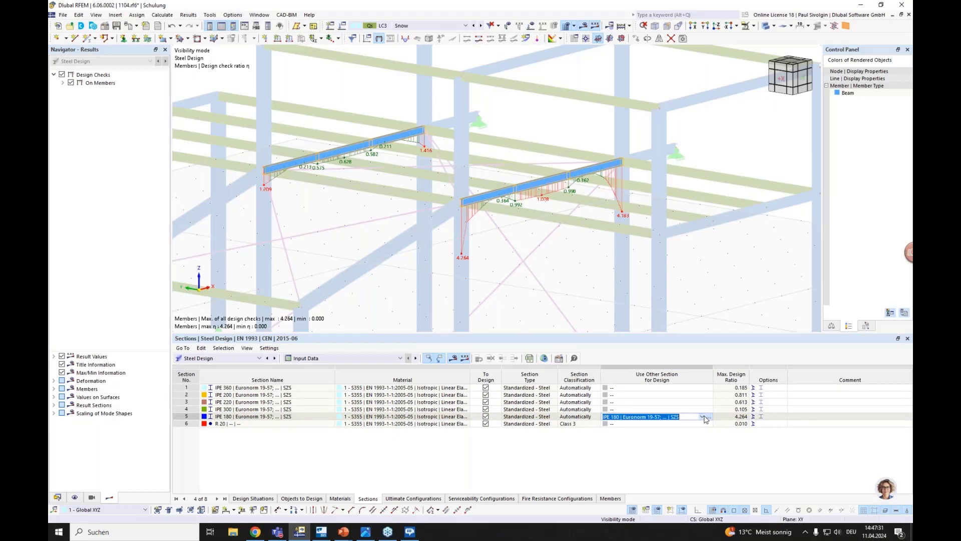
click(704, 418)
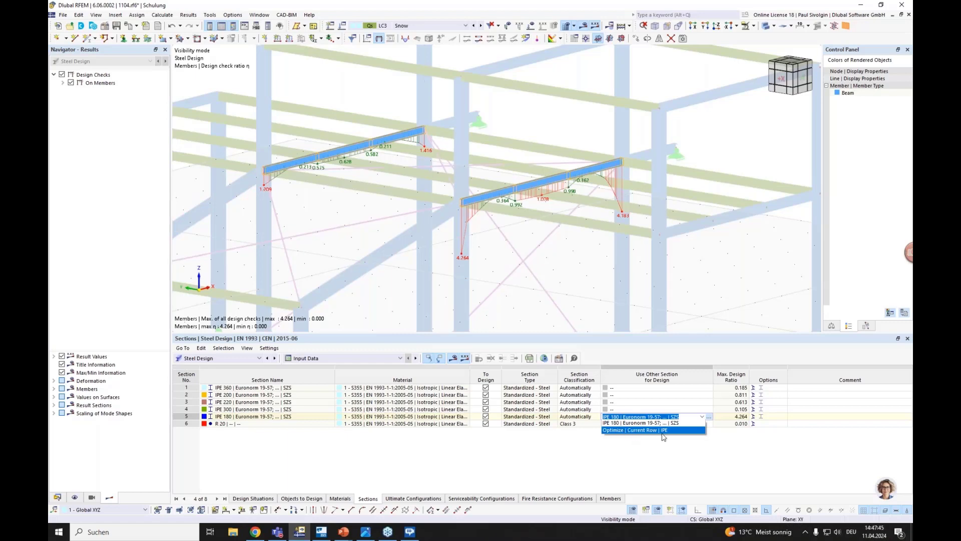
click(633, 431)
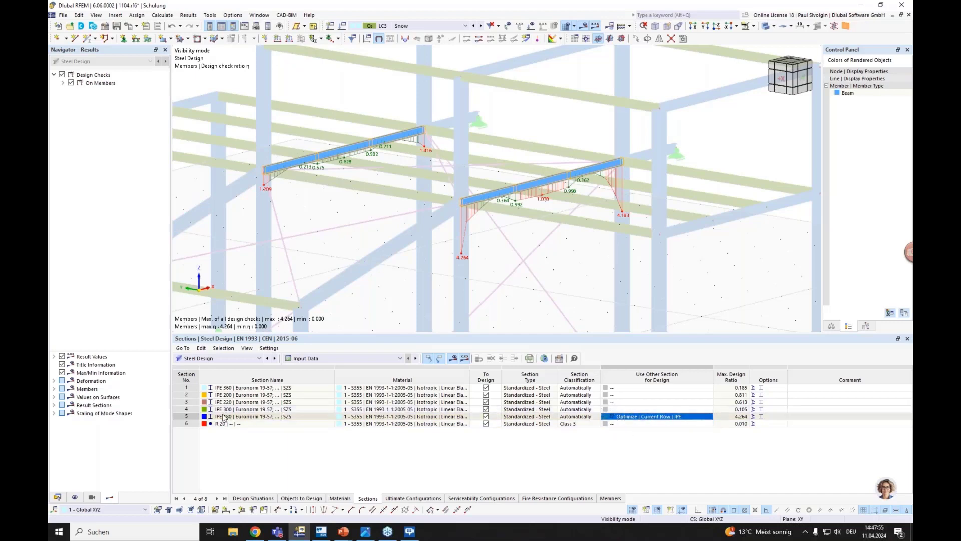
Rerun the steel design with the section optimization and check which section it selects for the isolated beams
click(621, 26)
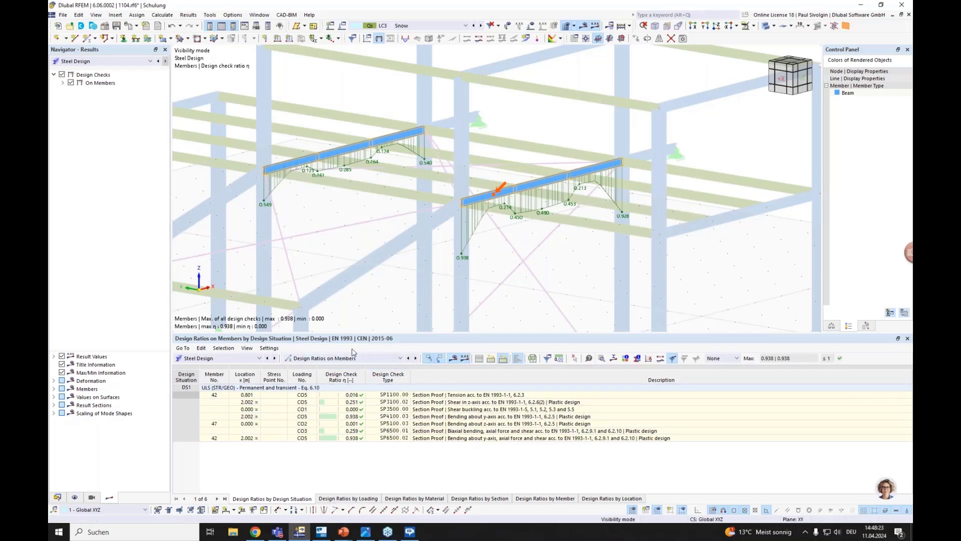
click(338, 359)
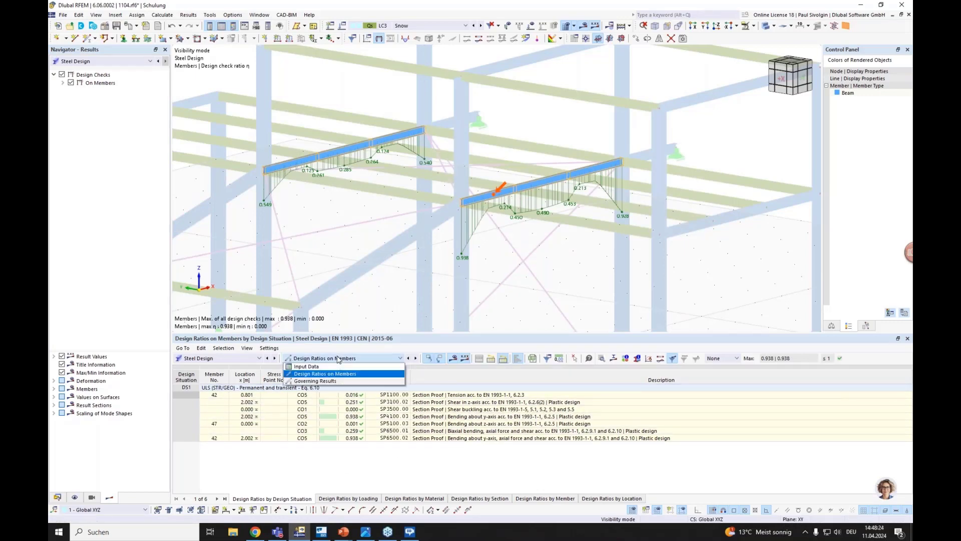
click(306, 367)
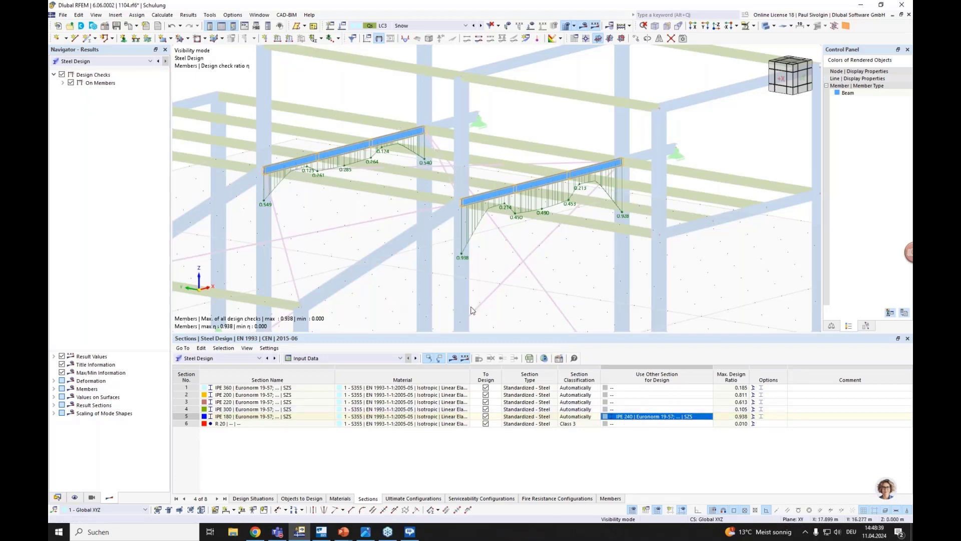
Transfer all optimized sections to the model and accept the deletion of the existing results and mesh
right_click(630, 420)
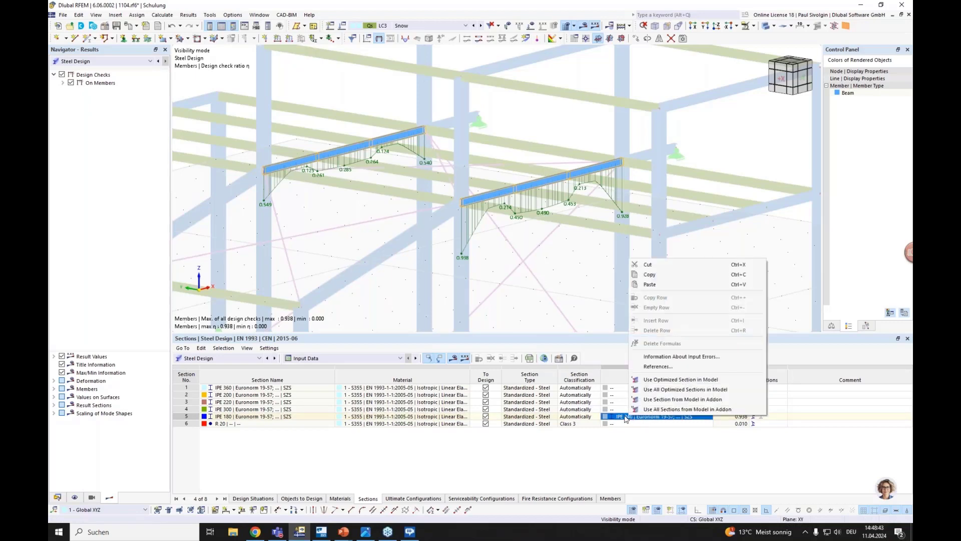
click(684, 392)
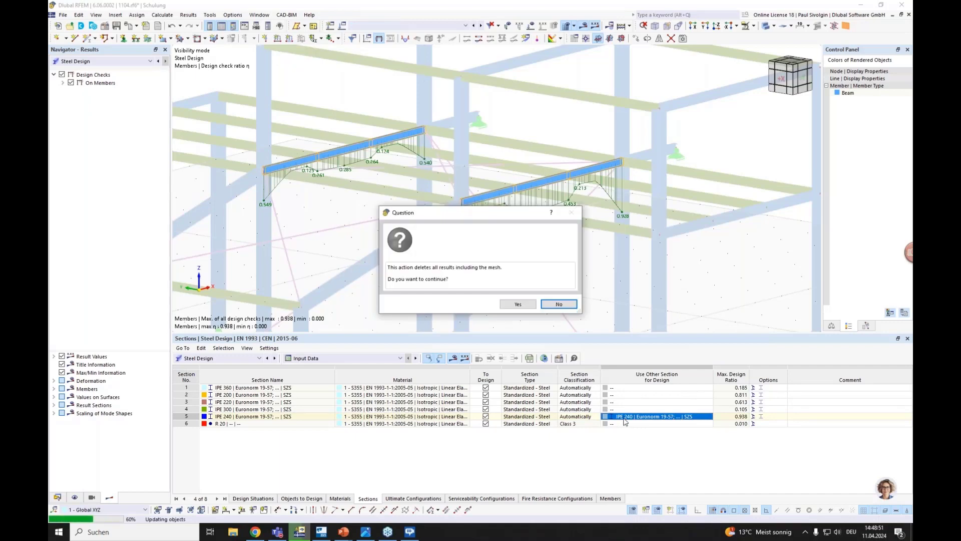
click(517, 304)
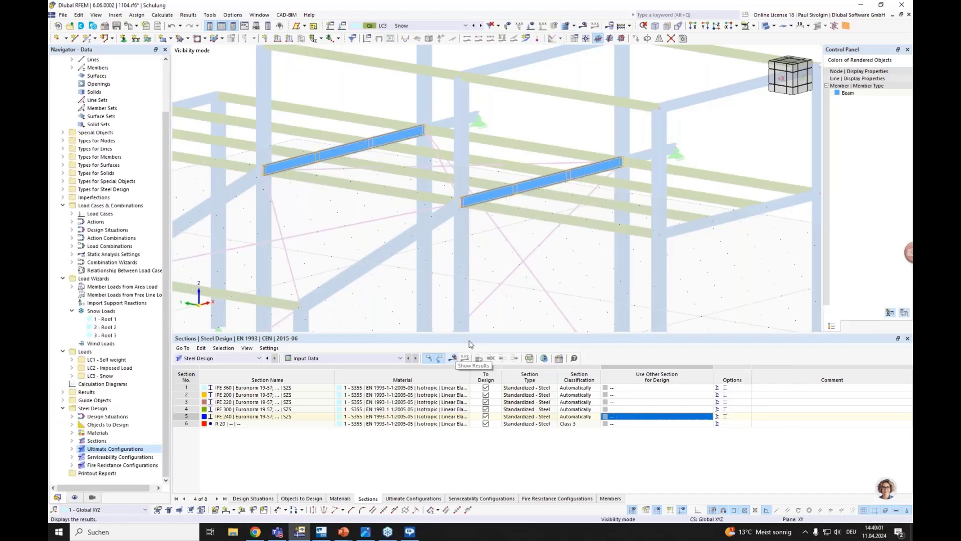
Recalculate the steel design with the updated beam section and check the maximum design ratio of each section
click(453, 360)
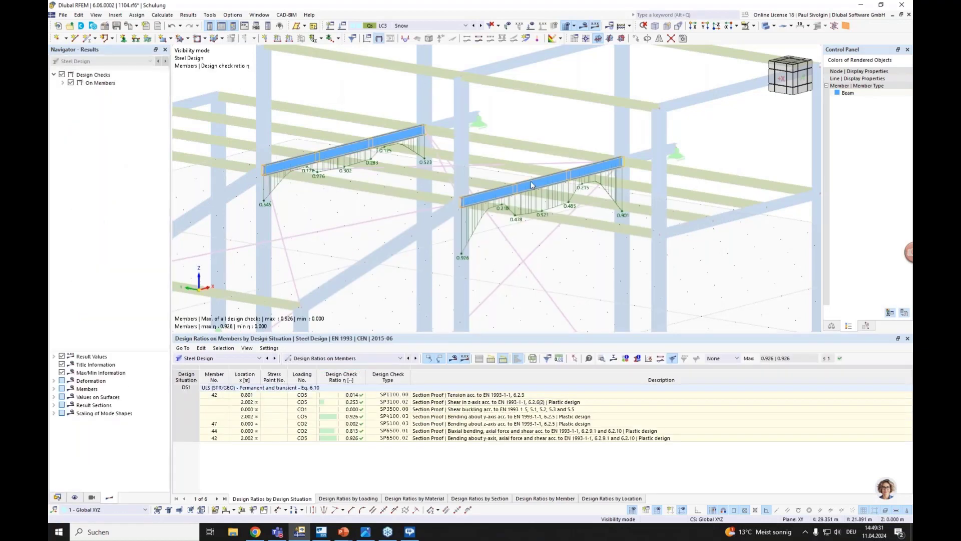
click(356, 358)
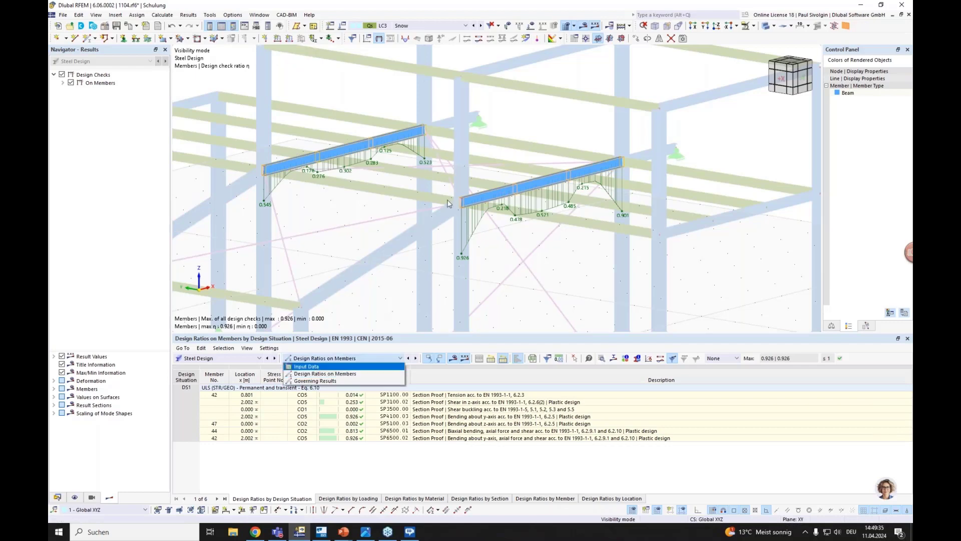
click(304, 367)
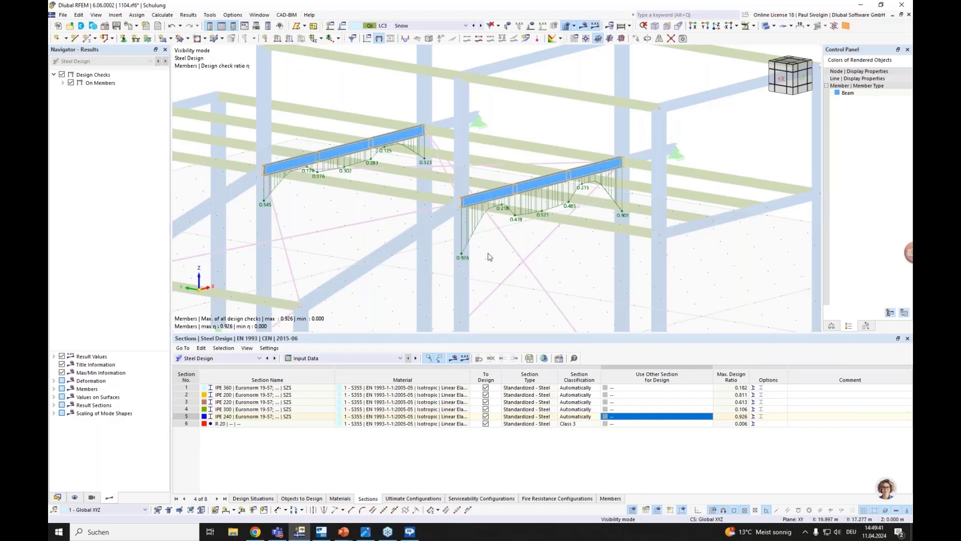
Examine the maximum allowable design ratio for section optimization in the global settings of the steel design
click(544, 358)
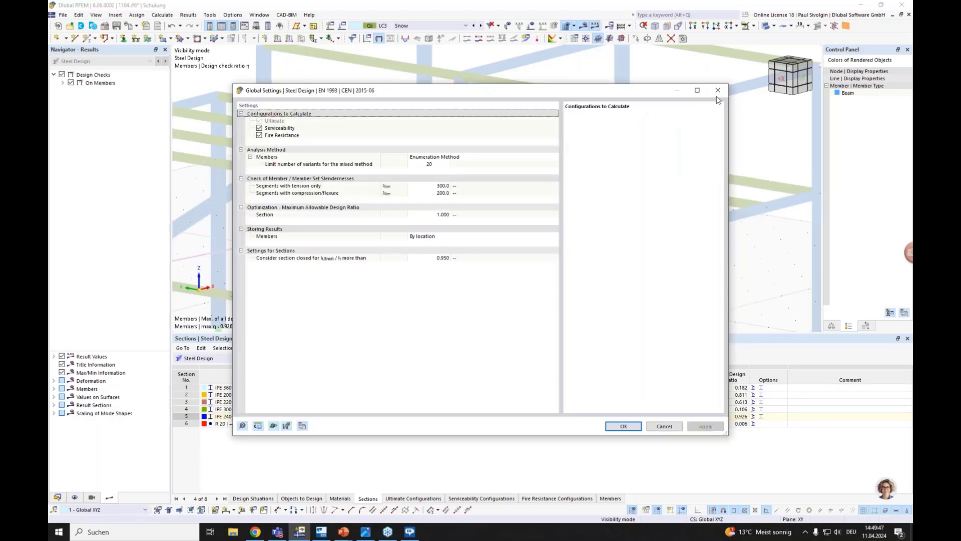
click(717, 90)
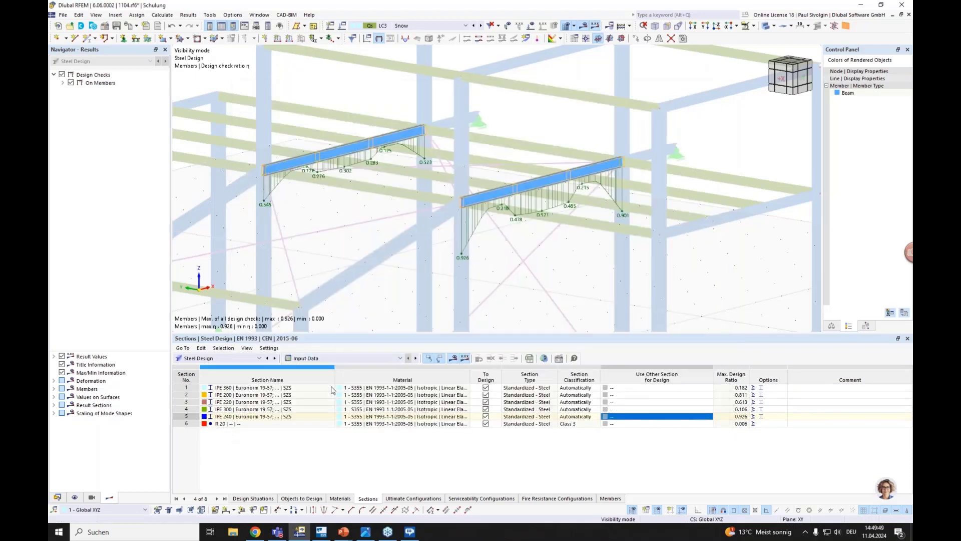
click(544, 358)
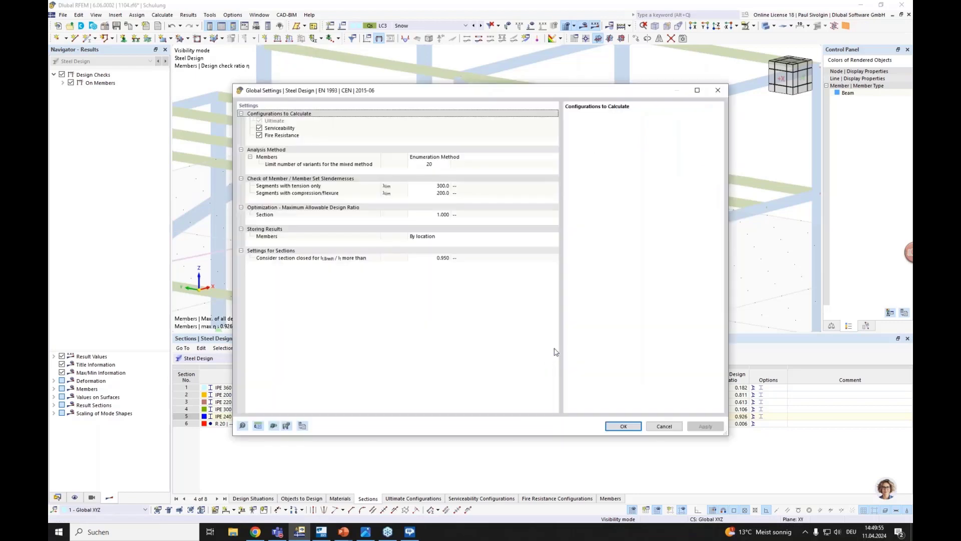
click(288, 217)
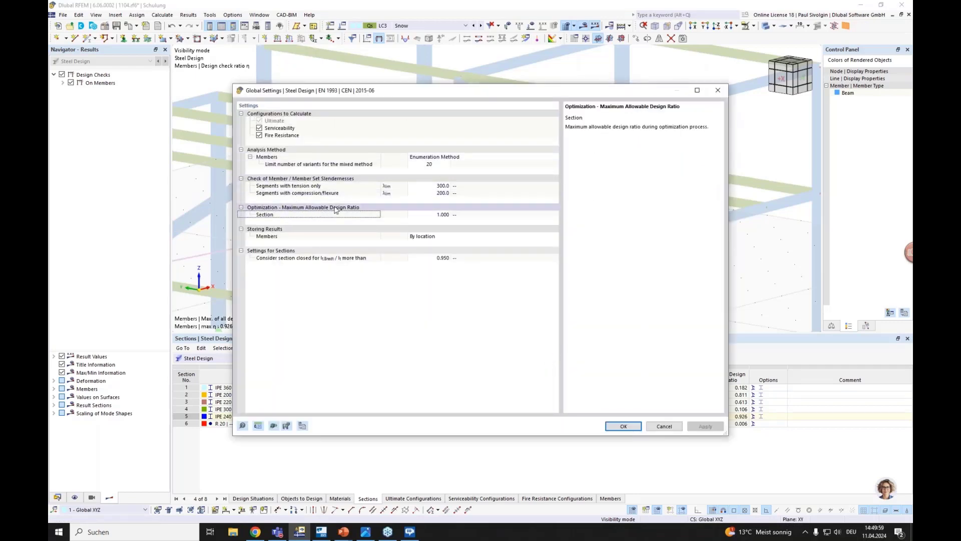
click(425, 215)
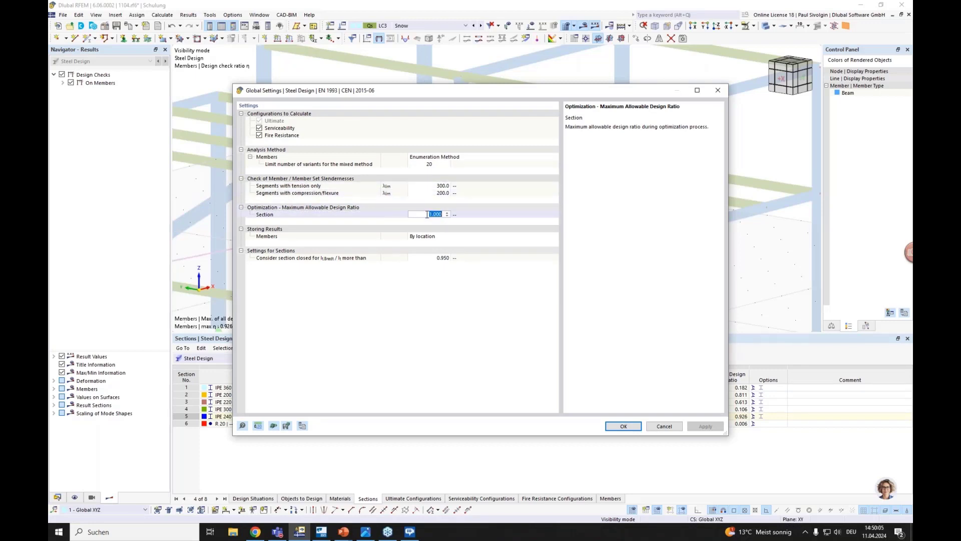
drag(471, 96, 454, 102)
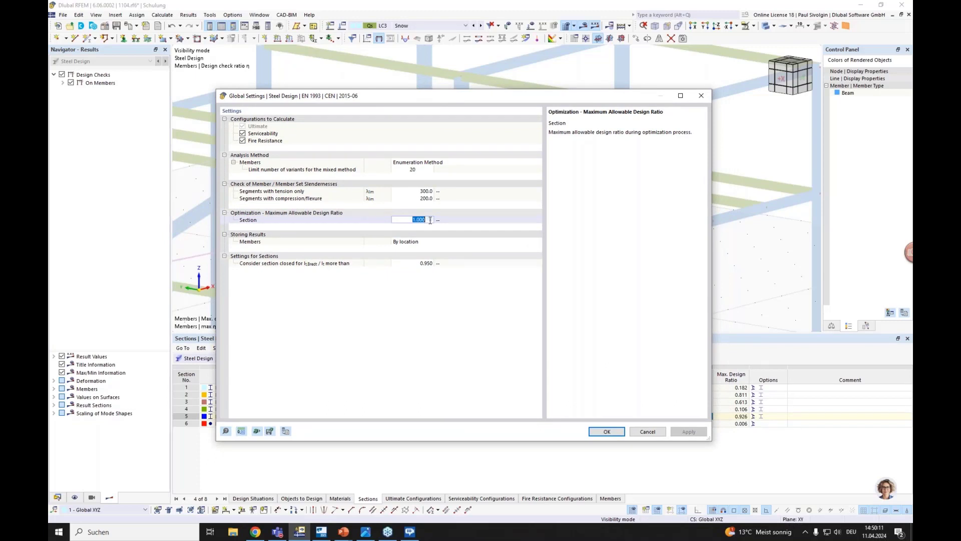
click(408, 219)
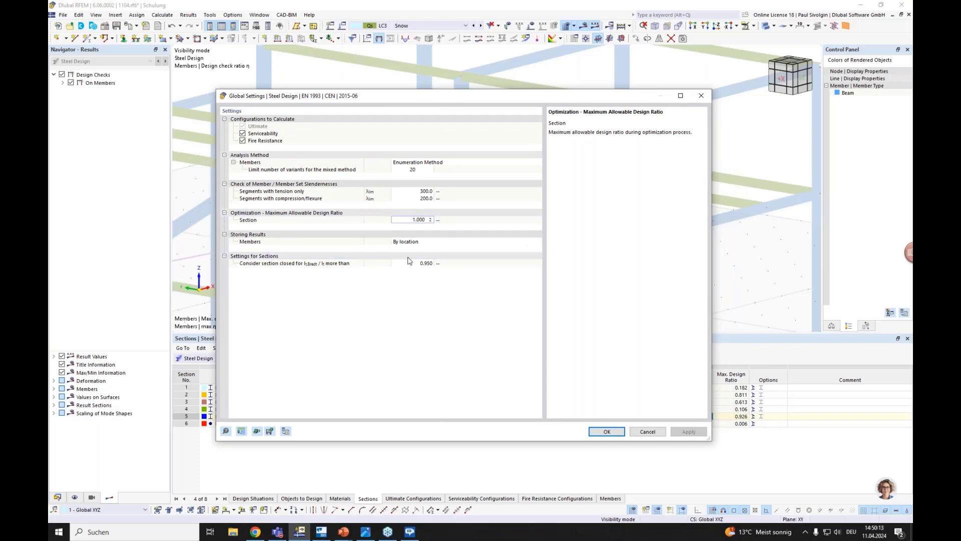
click(700, 97)
Leave visibility mode so that the whole frame is displayed with its steel design ratios
scroll(568, 256, down, 3)
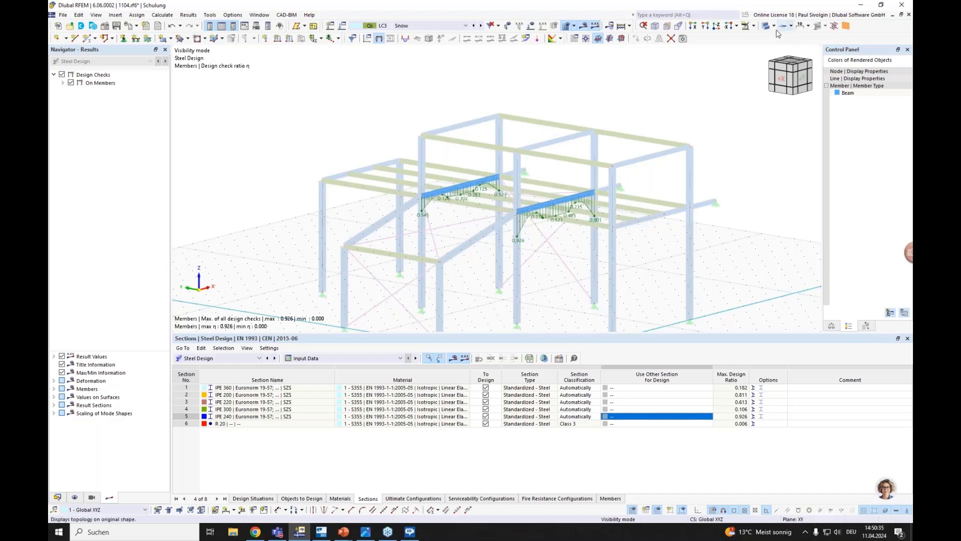
click(754, 26)
click(781, 104)
middle_drag(353, 319, 359, 273)
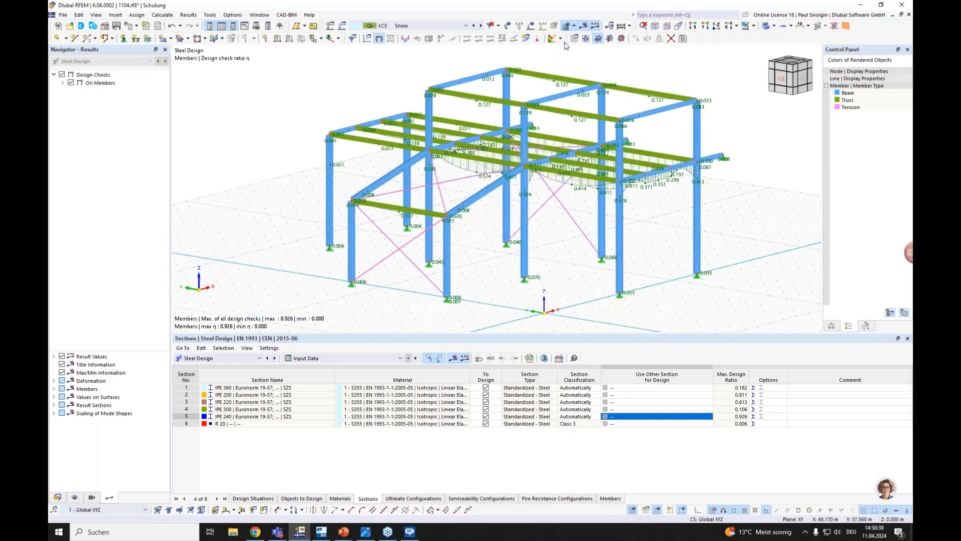
Switch the tables from Steel Design to the Structure data and look over the available load cases and combinations
click(221, 358)
click(217, 365)
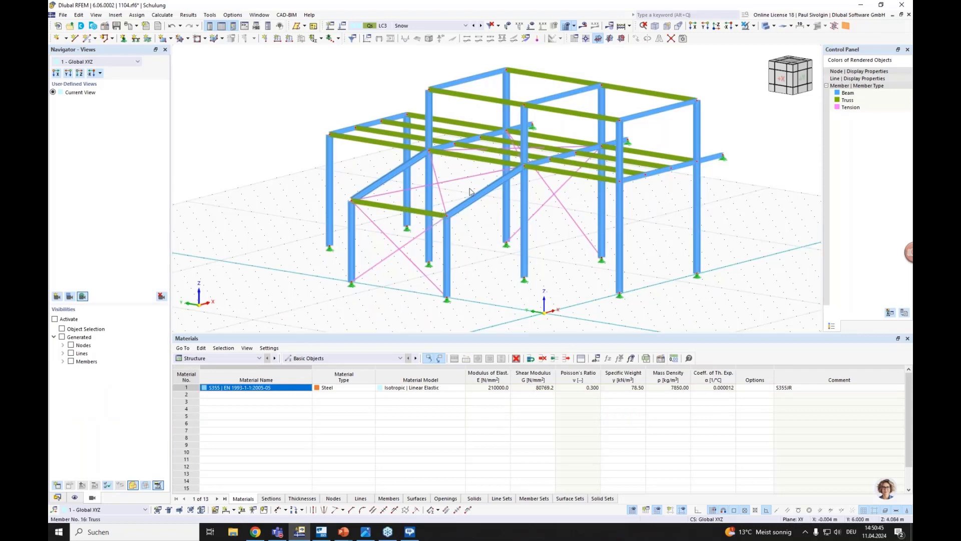
click(433, 25)
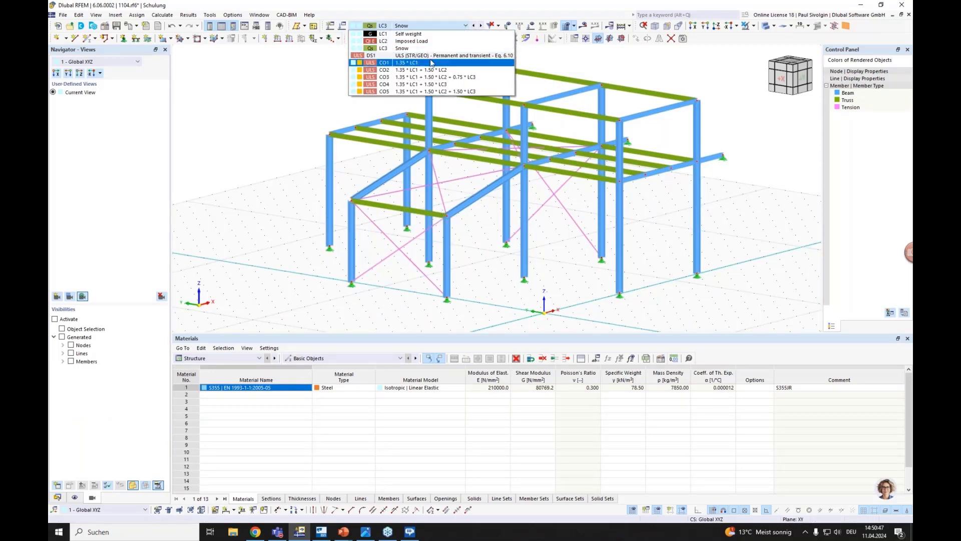
click(298, 108)
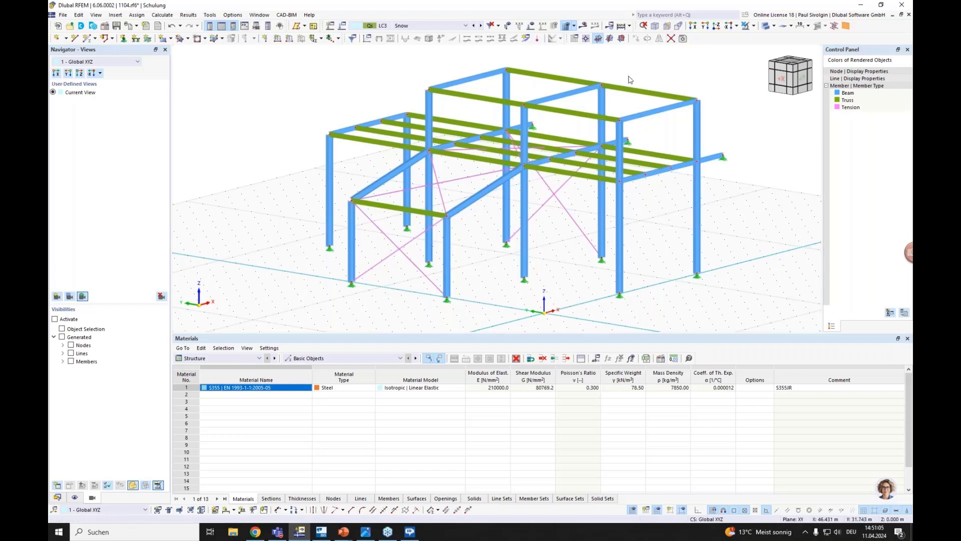
Switch to Tekla Structures and inspect the steel frame beside the concrete building from the opposite side
click(323, 534)
ctrl+middle_drag(609, 308, 124, 457)
click(576, 296)
scroll(582, 292, down, 3)
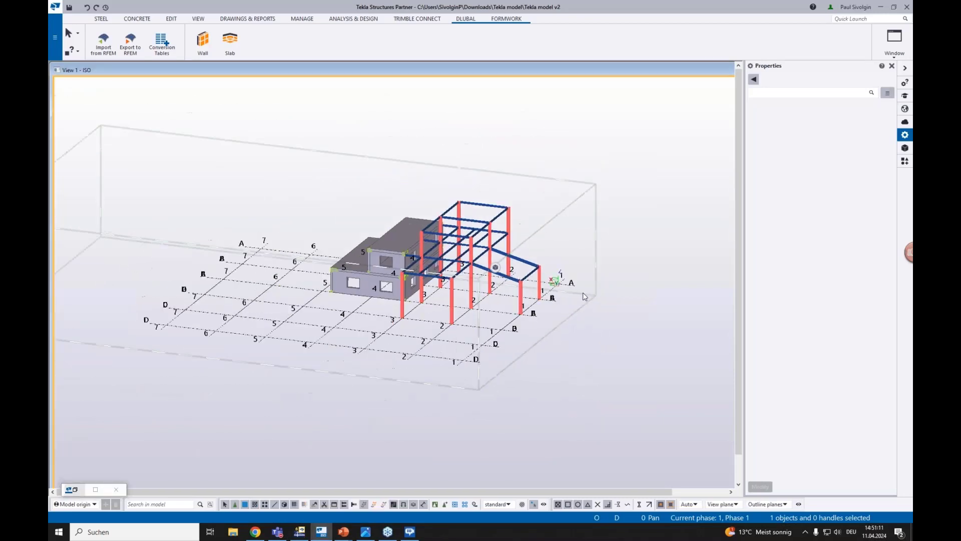
ctrl+middle_drag(582, 292, 337, 283)
middle_drag(613, 266, 338, 305)
ctrl+middle_drag(434, 314, 463, 324)
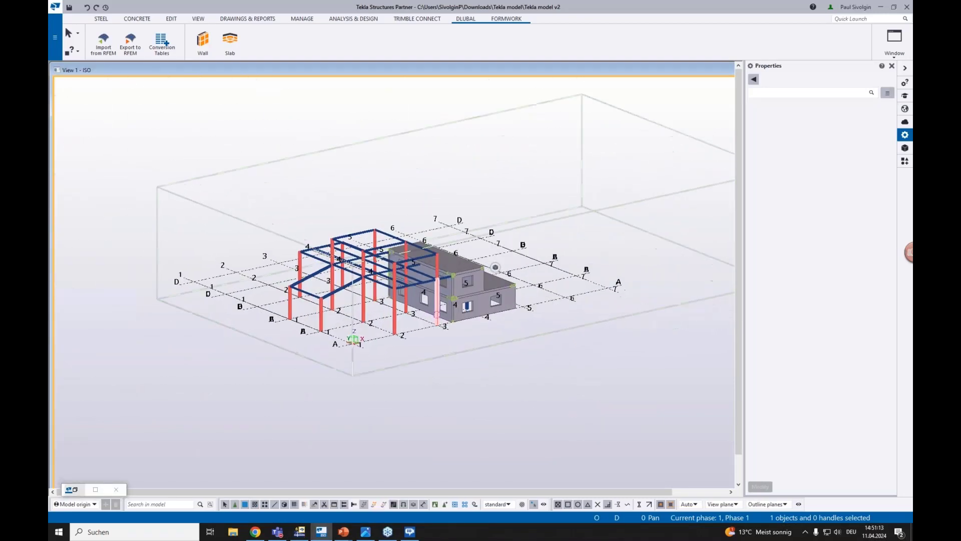
scroll(430, 245, up, 3)
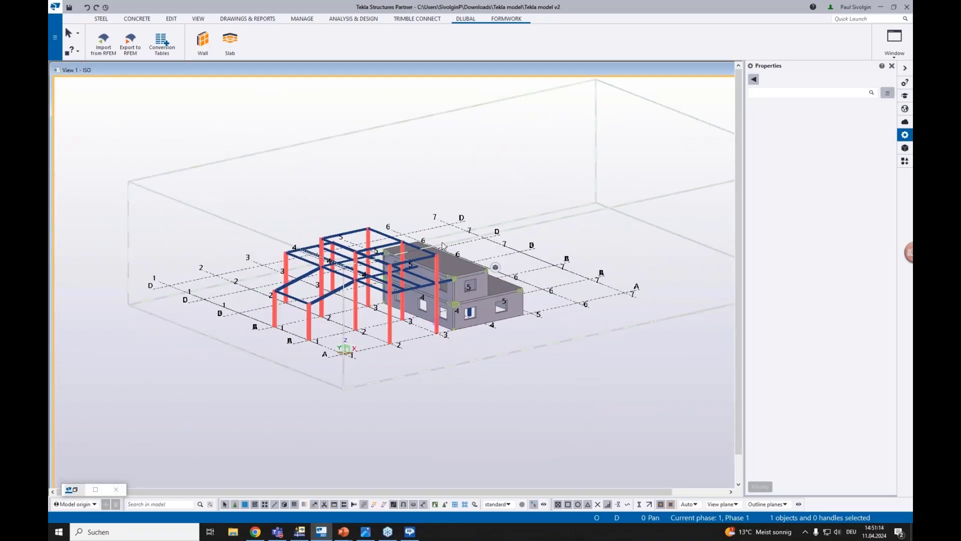
Import the RFEM model as an update of the existing model, updating materials and cross-sections, adding new objects and removing non-existent ones
click(105, 55)
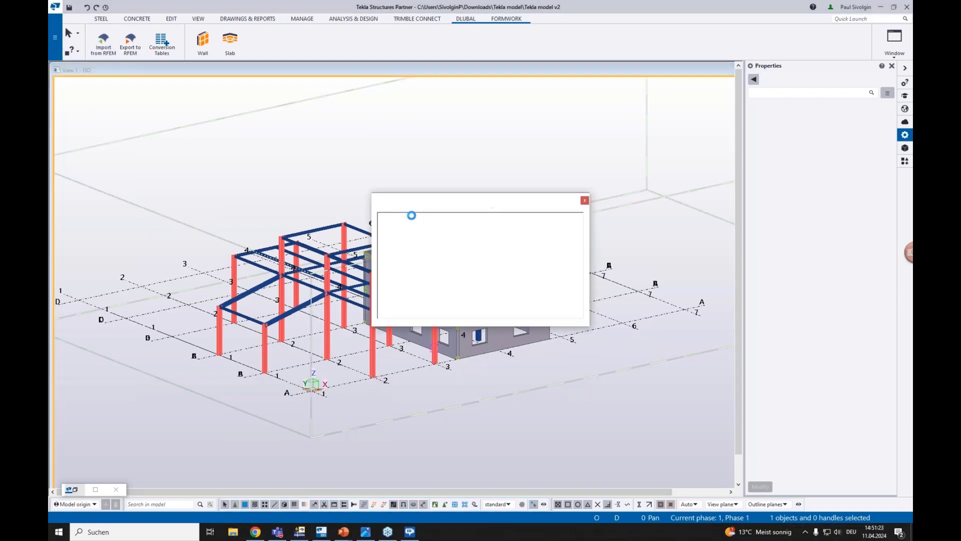
click(300, 532)
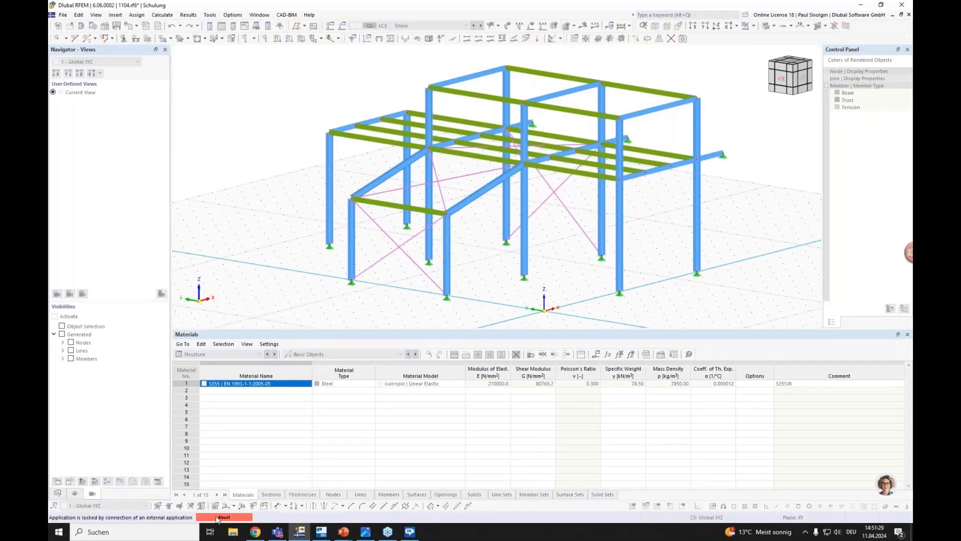
click(322, 531)
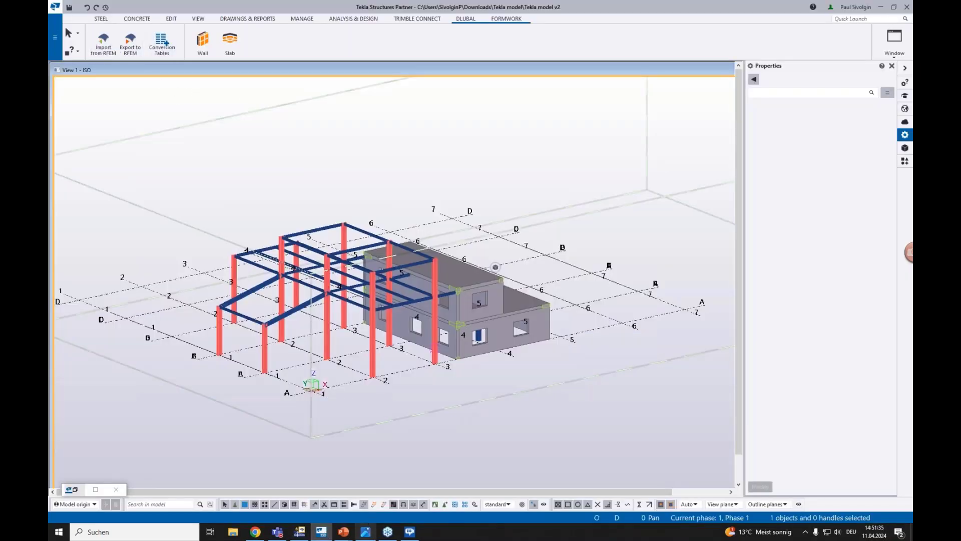
click(298, 536)
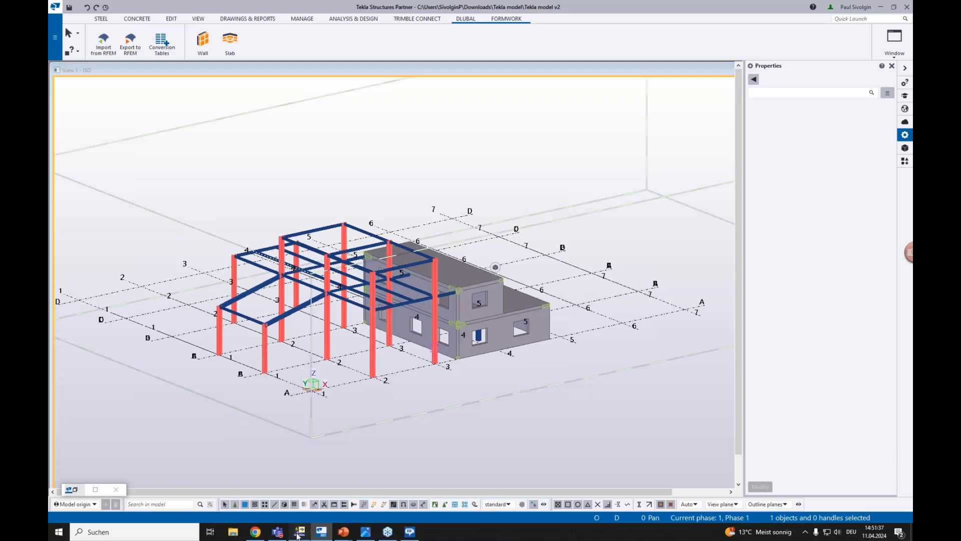
click(320, 535)
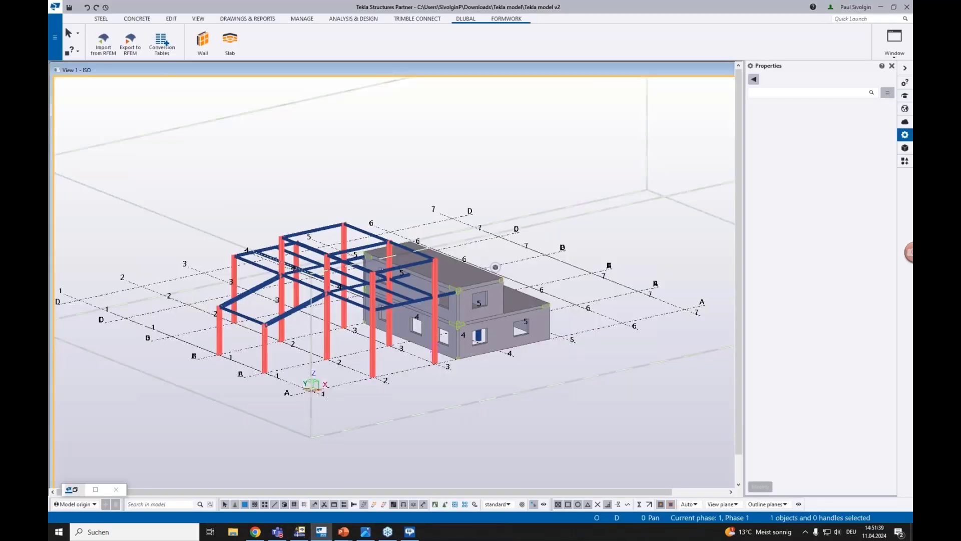
click(104, 43)
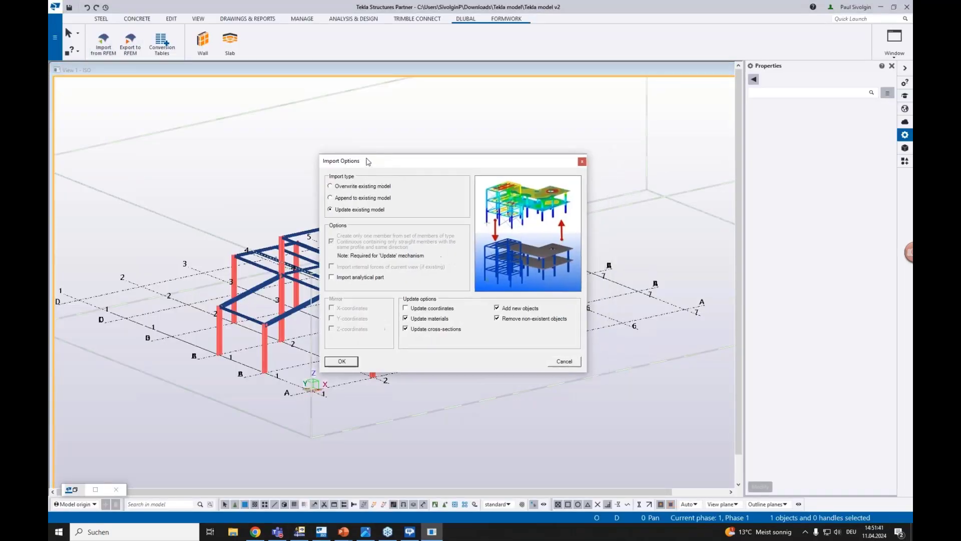
drag(368, 161, 556, 180)
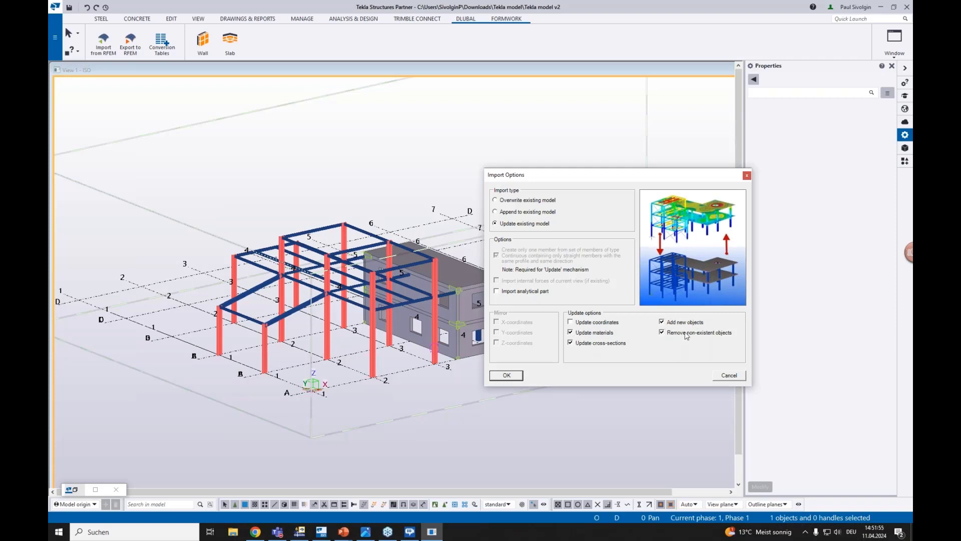
drag(620, 178, 556, 128)
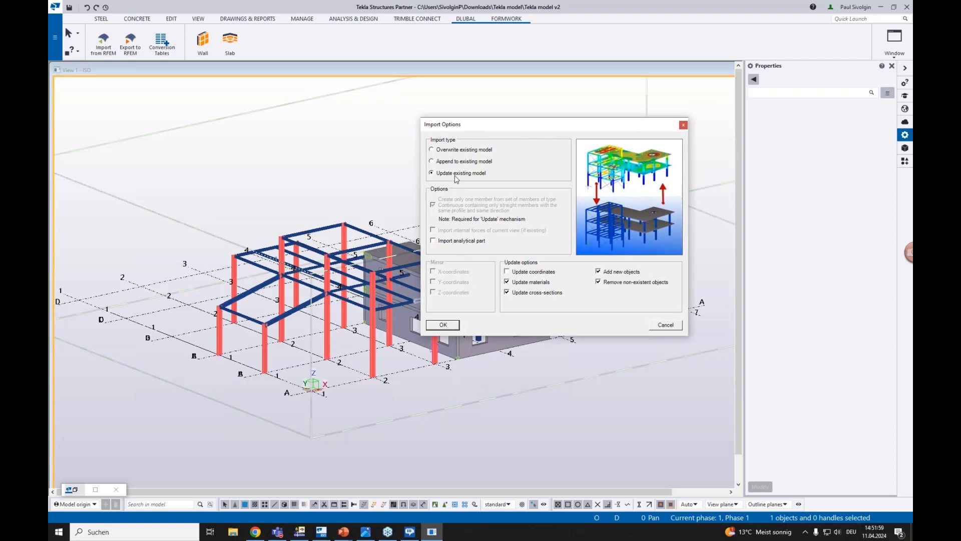
click(451, 327)
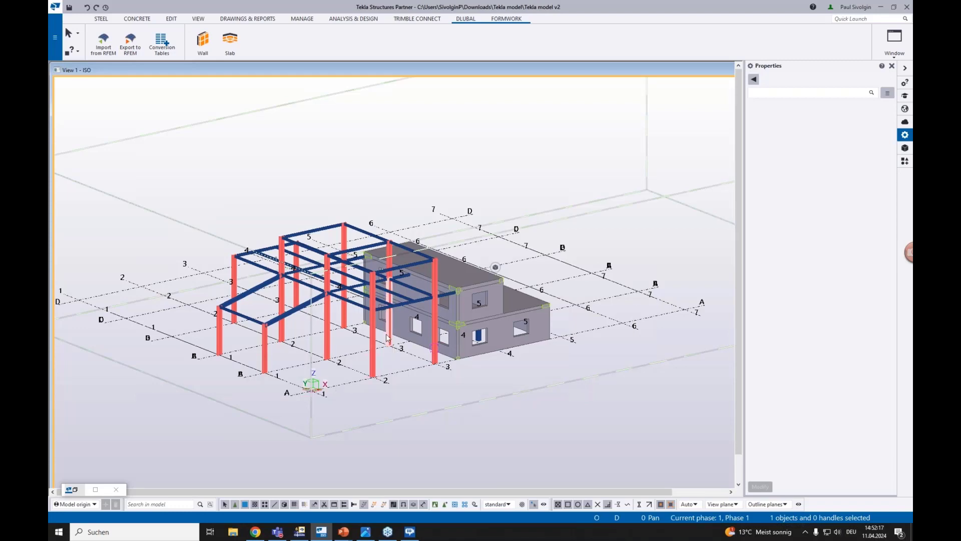
Switch to RFEM to check its connection during the import, and return to Tekla Structures
scroll(353, 327, up, 2)
scroll(353, 327, up, 1)
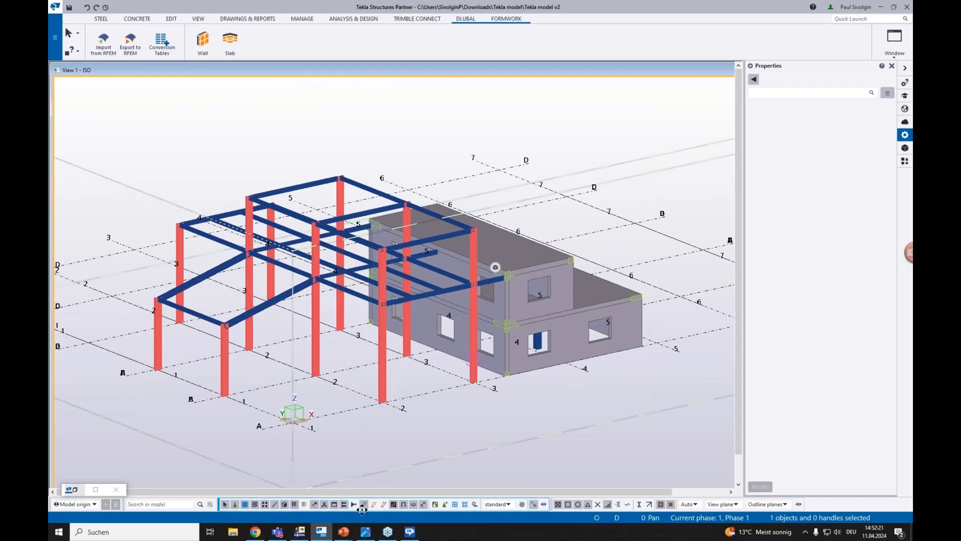
mouse_move(301, 533)
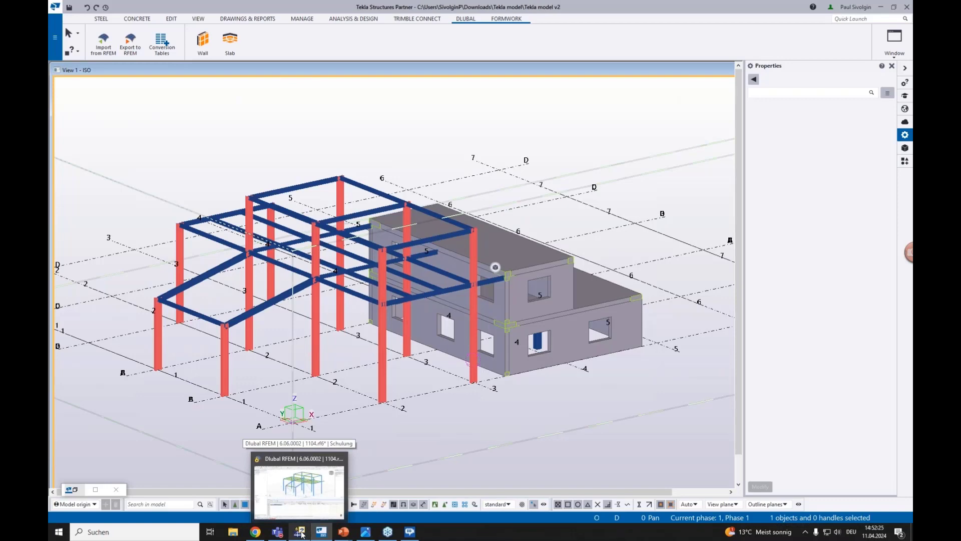
click(301, 533)
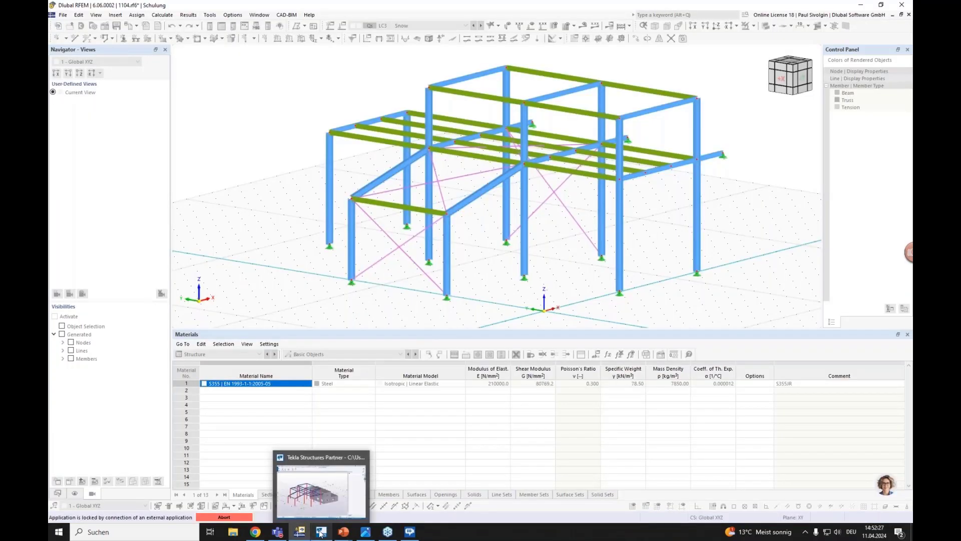
click(321, 532)
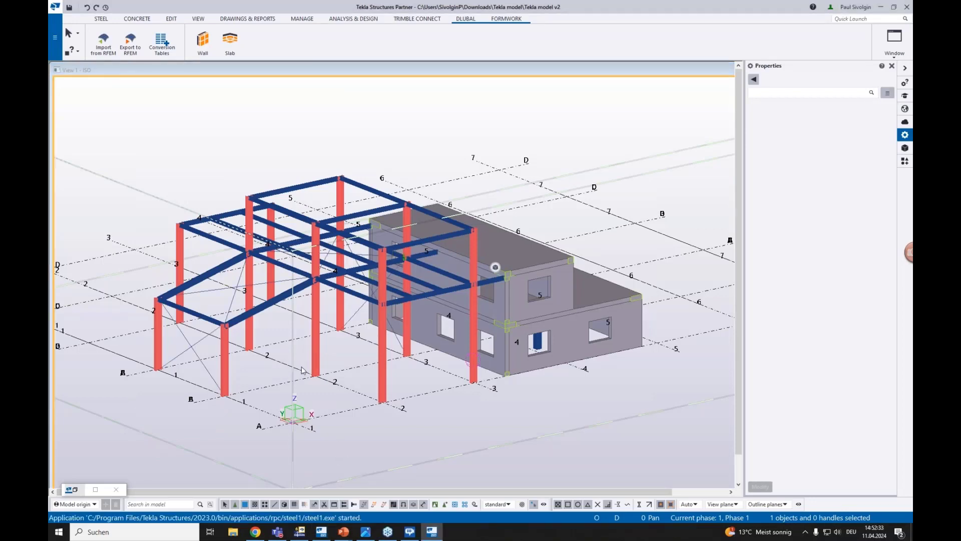
Select an imported diagonal bracing rod in the low end bay and check its profile and material
scroll(164, 347, up, 5)
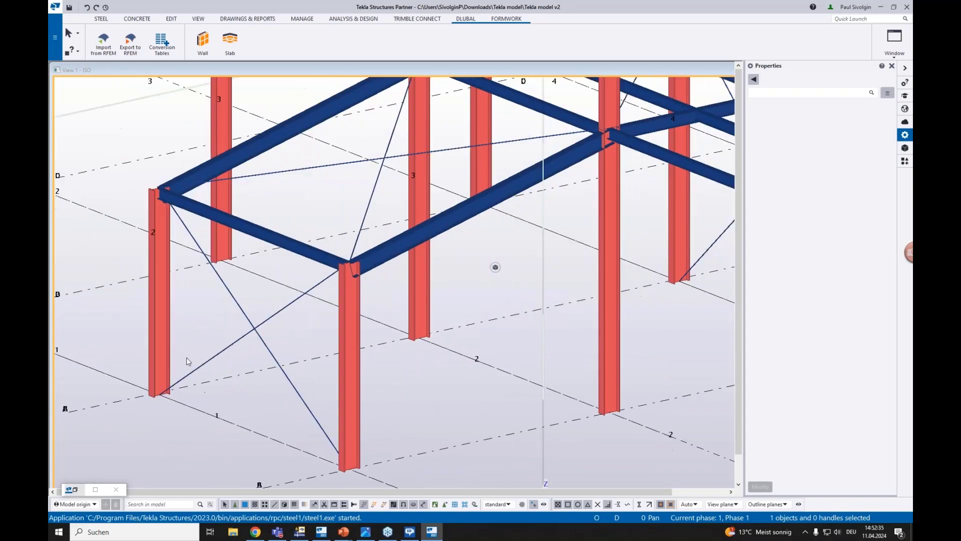
scroll(238, 346, down, 4)
click(708, 178)
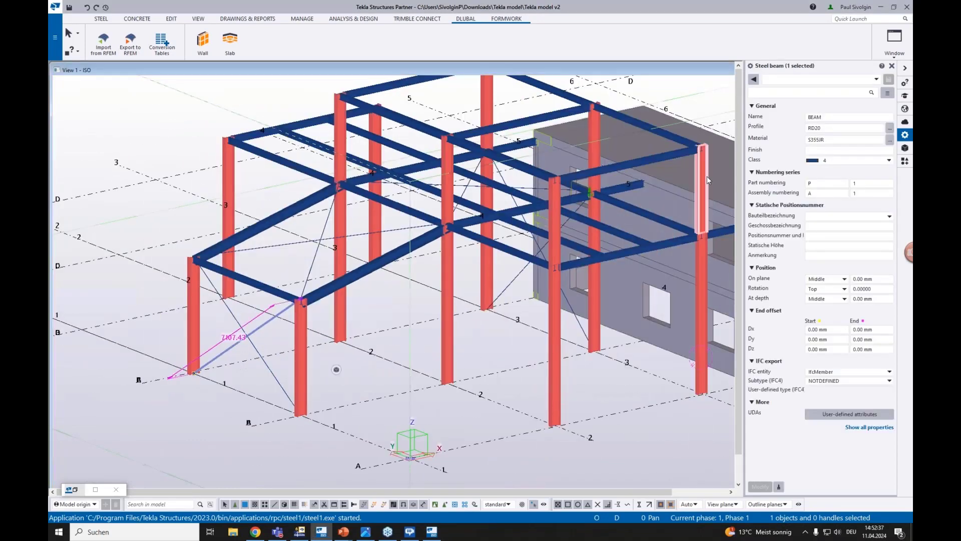
click(829, 128)
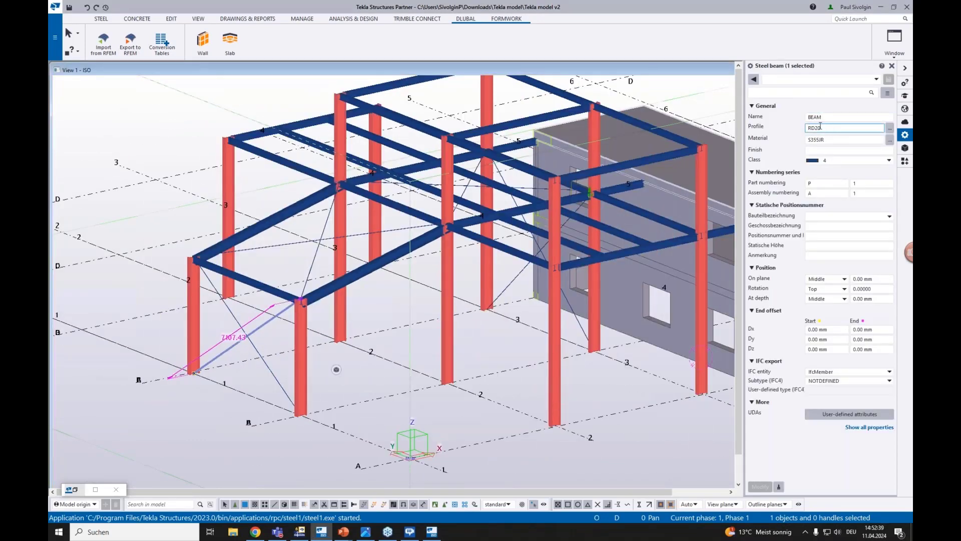
key(Tab)
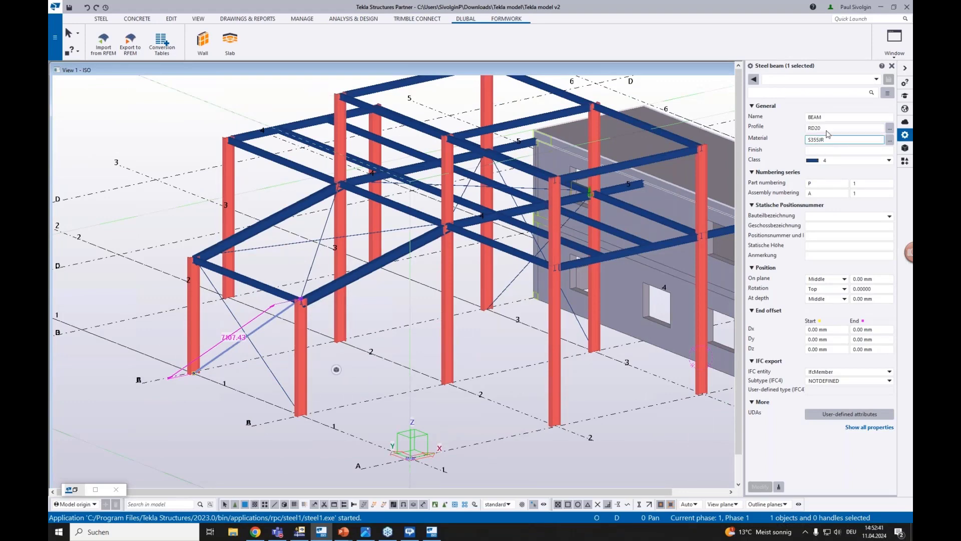
Select a segment of the optimized beam near the concrete building and check its updated profile
middle_drag(521, 209, 471, 273)
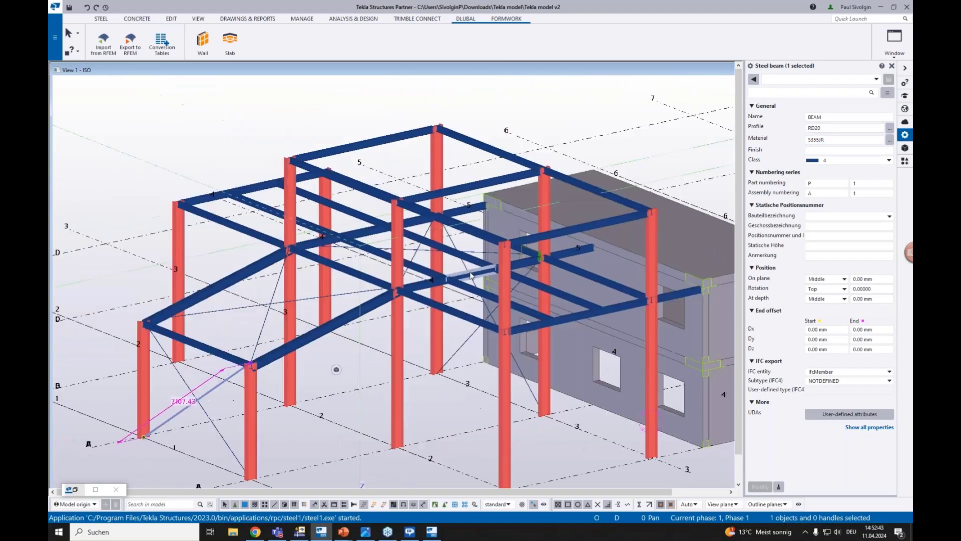
scroll(471, 276, up, 4)
click(541, 257)
middle_drag(584, 400, 463, 383)
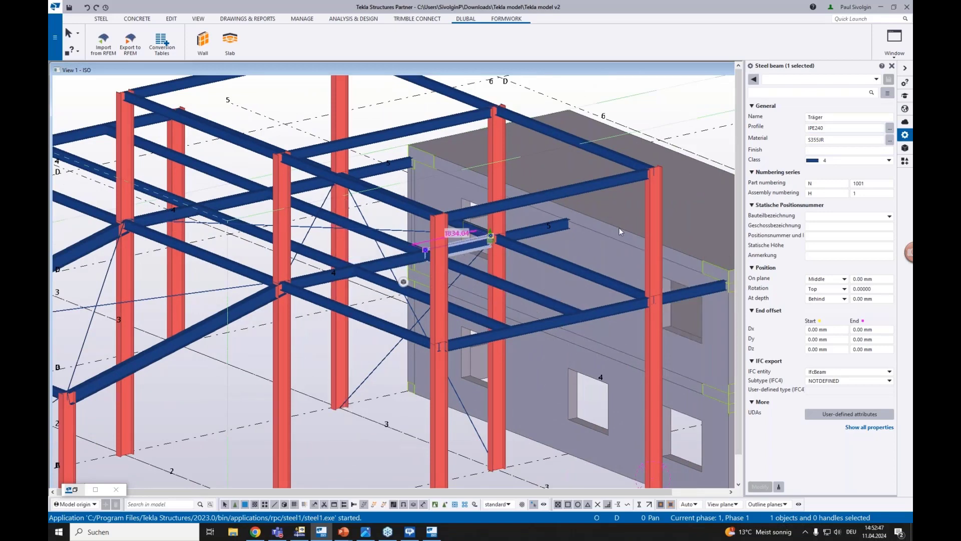
click(833, 126)
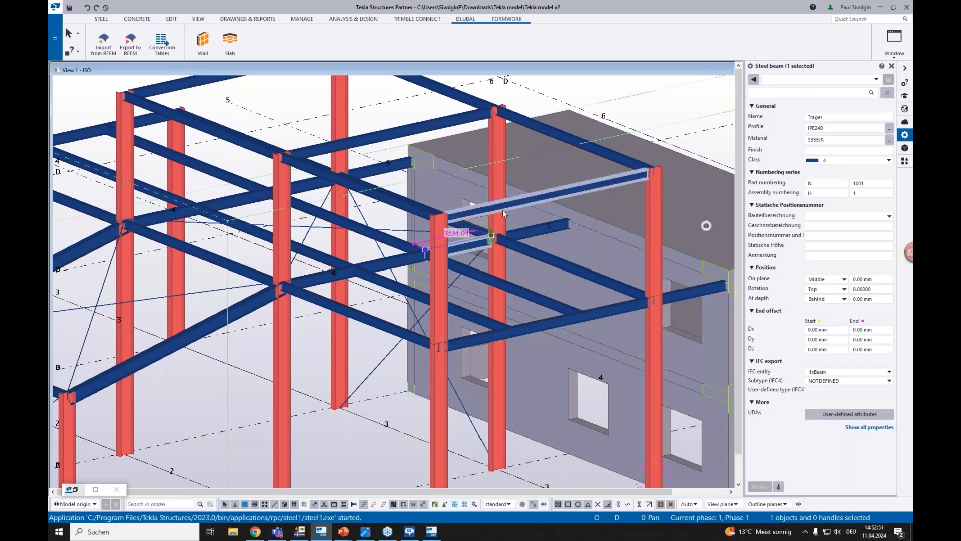
Examine the end connection of the selected beam segment near the concrete building, clear the selection and review the whole updated frame
scroll(496, 219, up, 10)
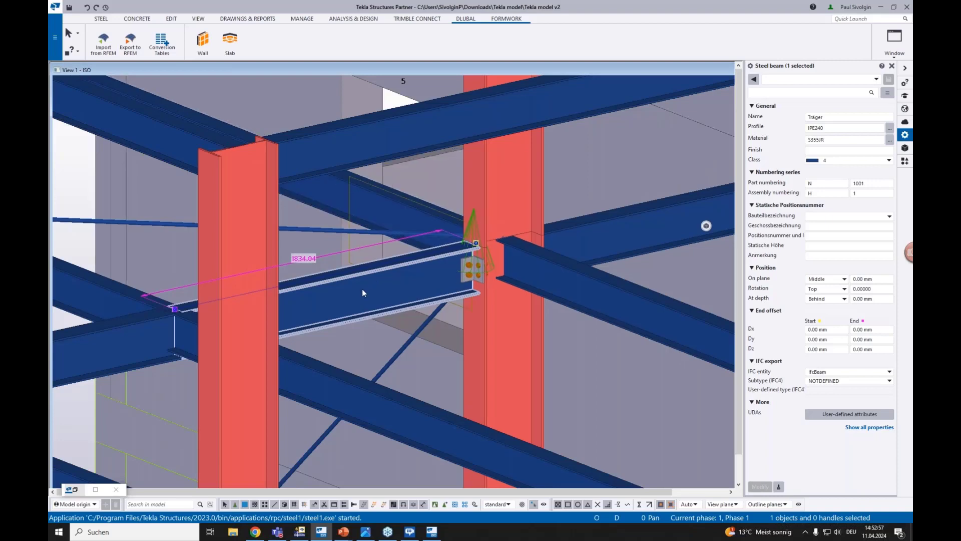
click(186, 279)
click(334, 284)
scroll(428, 313, down, 8)
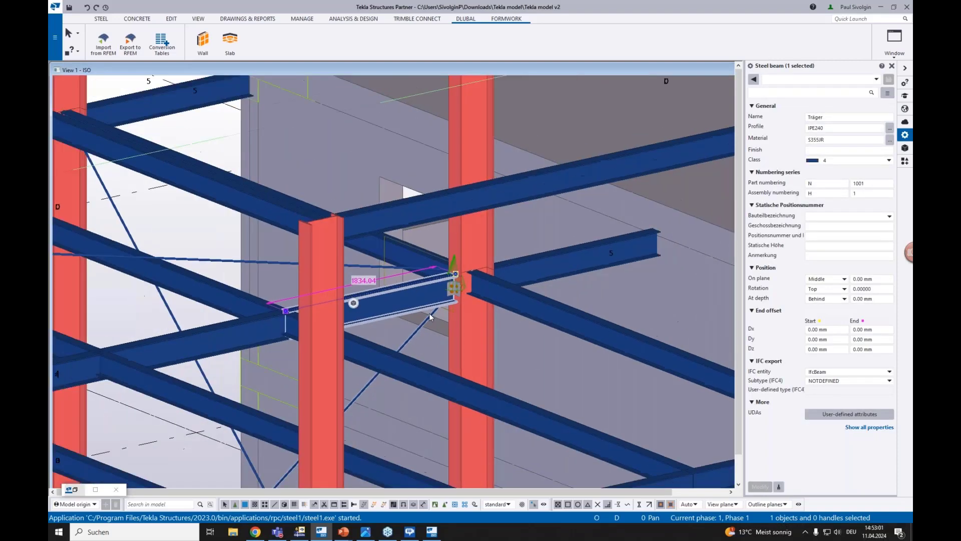
scroll(429, 315, down, 3)
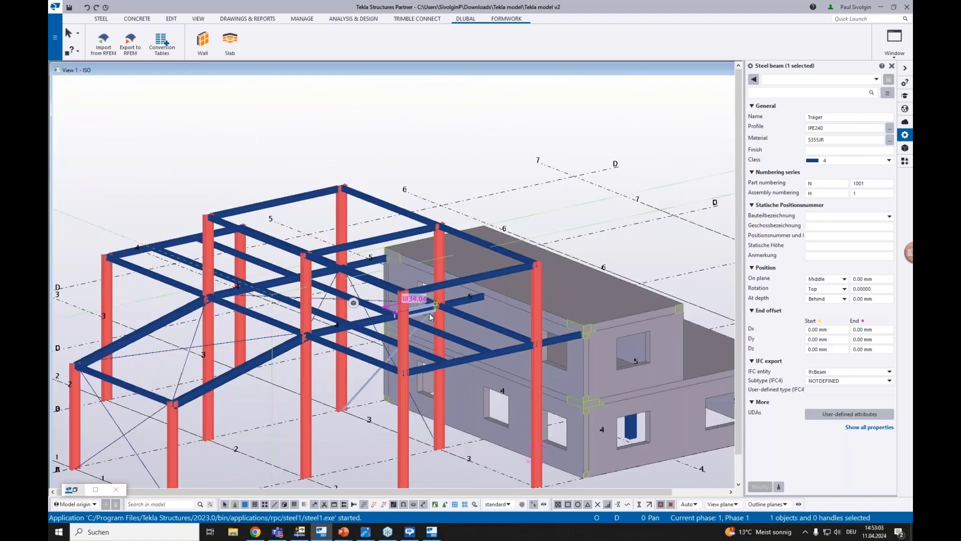
middle_drag(404, 398, 374, 348)
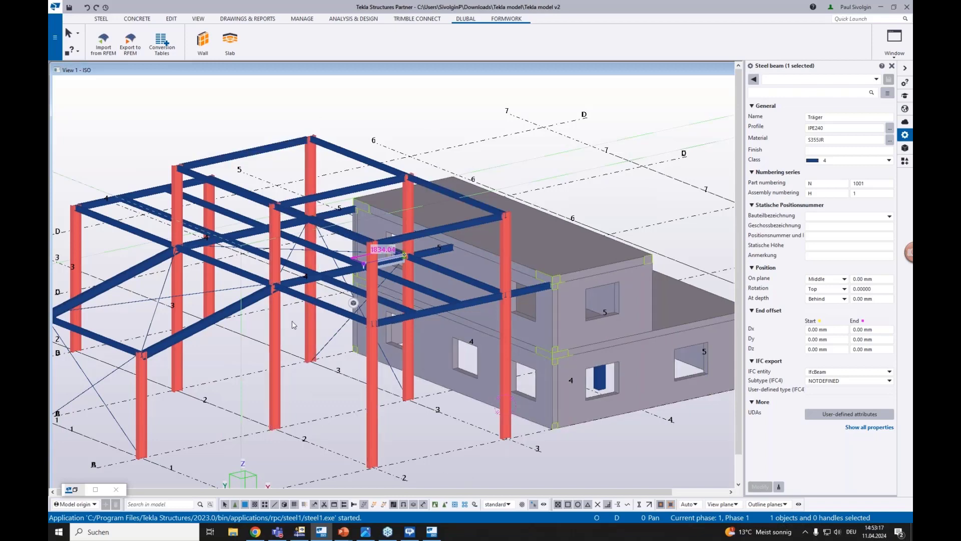
click(295, 348)
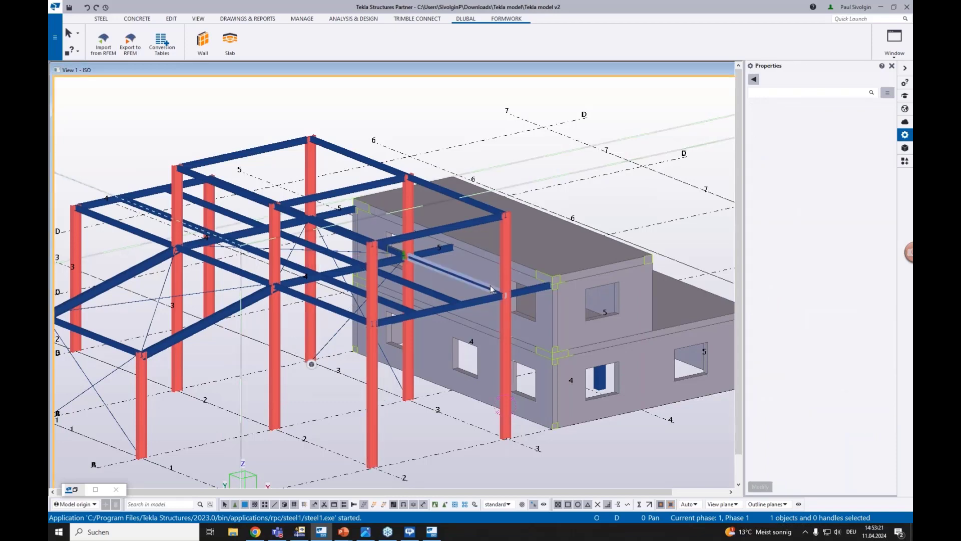
scroll(494, 324, down, 2)
scroll(495, 325, up, 2)
ctrl+middle_drag(451, 400, 397, 410)
Switch to RFEM and show the Steel Design results table with the design ratios on members
click(301, 531)
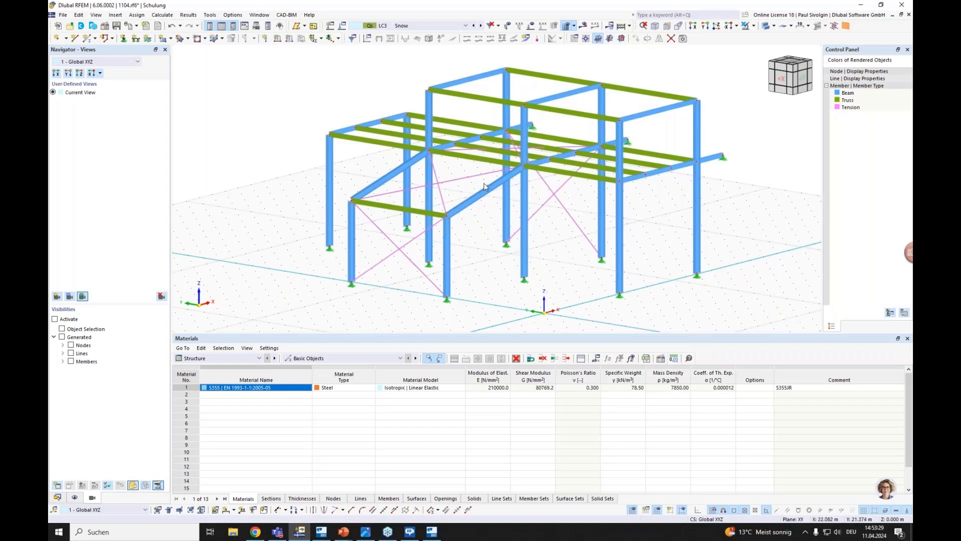
click(256, 358)
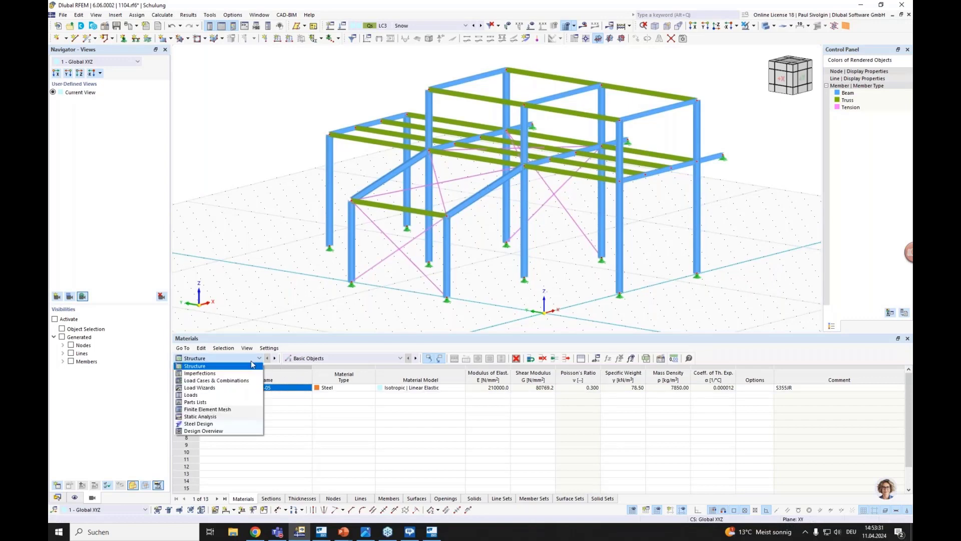
click(220, 424)
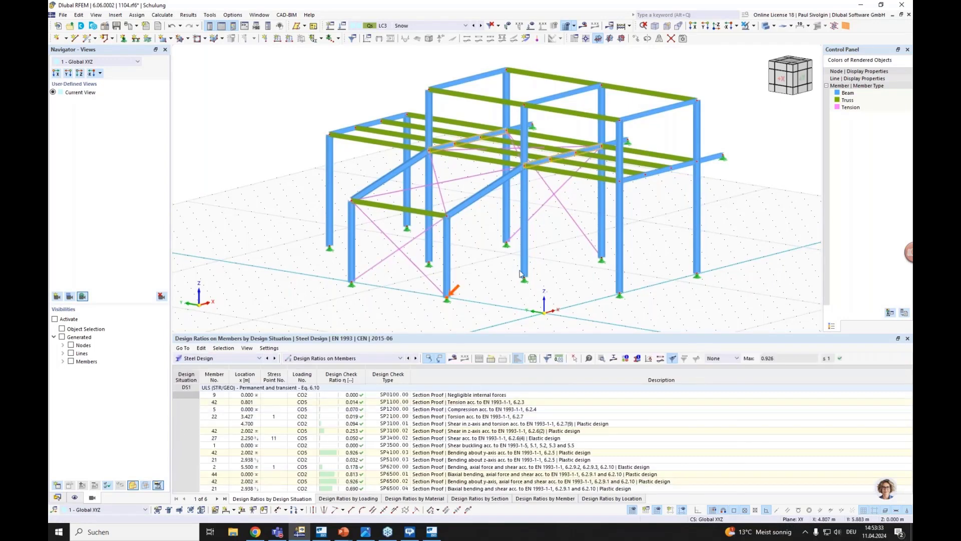
Create a new printout report with the default report items, then save and show it
click(64, 498)
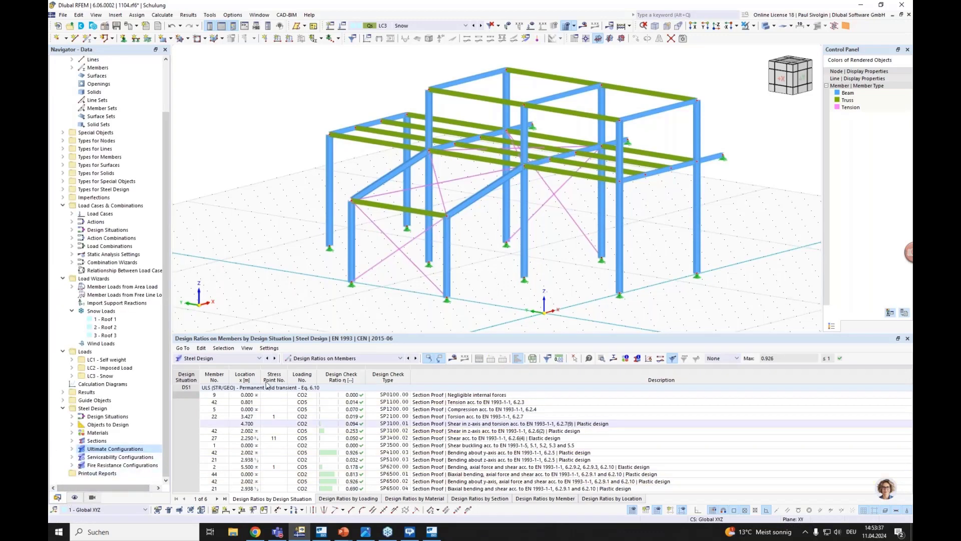
middle_drag(294, 265, 281, 218)
scroll(330, 258, down, 3)
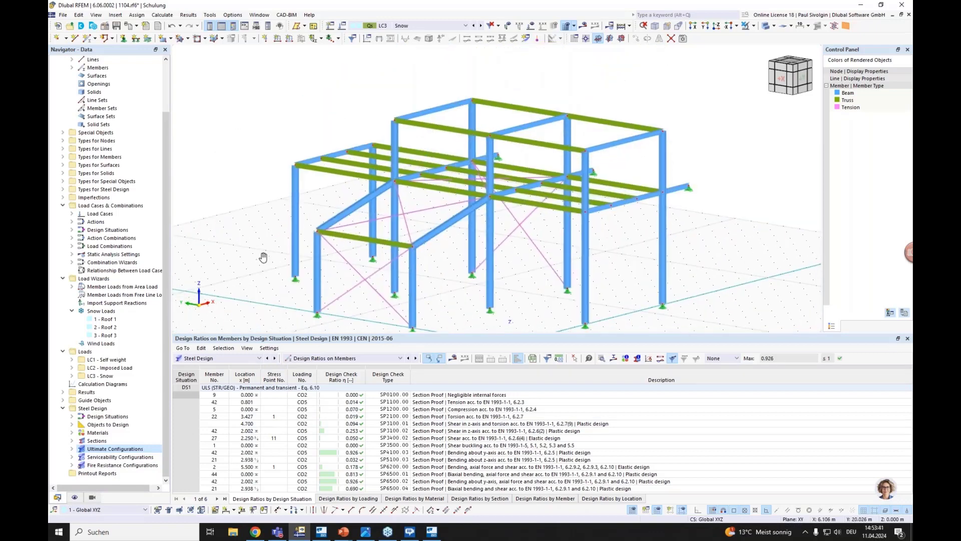
right_click(97, 477)
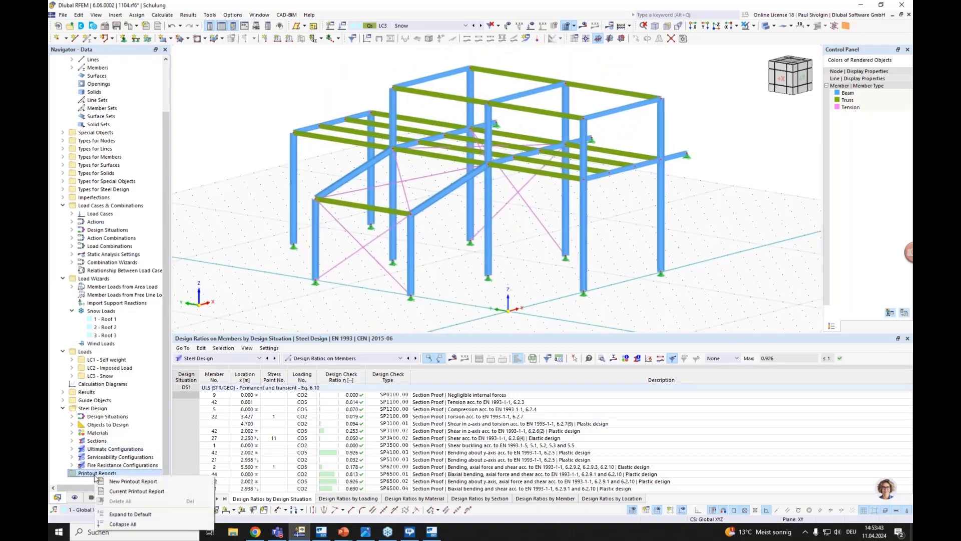
click(121, 482)
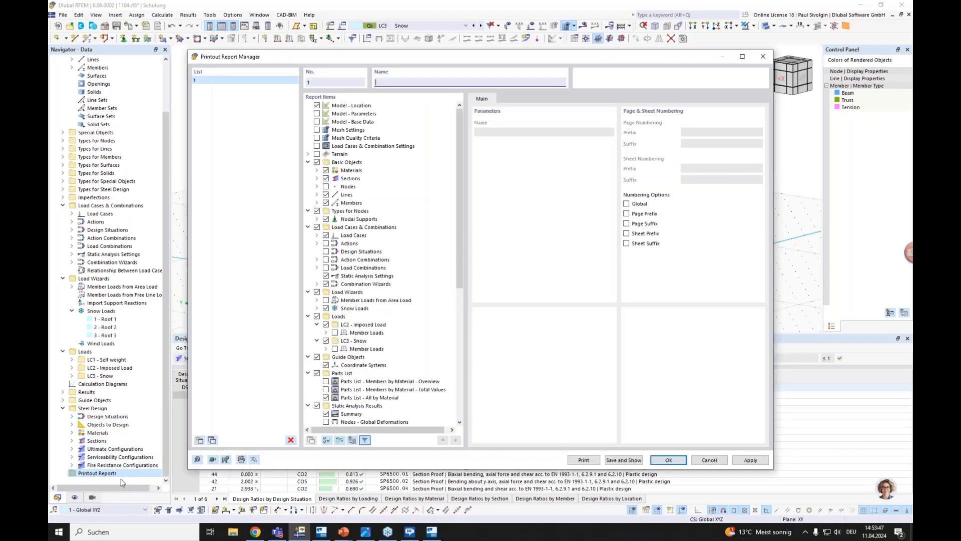
click(621, 460)
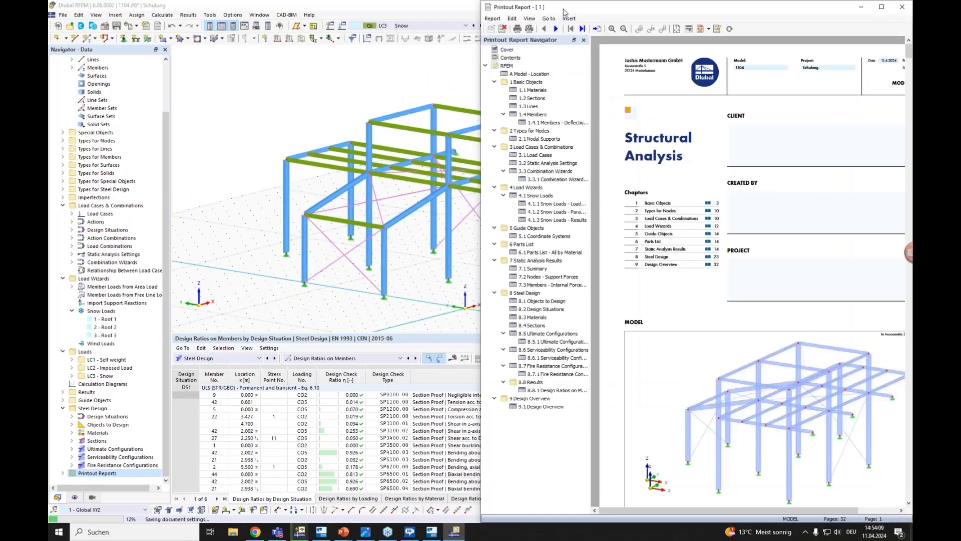
Arrange the printout report and the RFEM model window side by side, and fit the whole frame in the model view
mouse_move(561, 12)
mouse_down()
mouse_move(541, 17)
mouse_move(552, 17)
mouse_up()
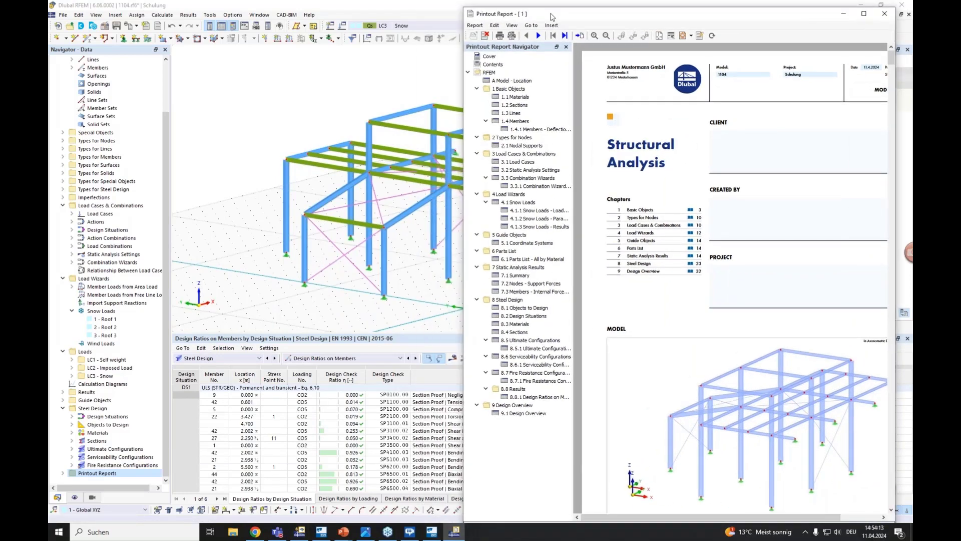
key(super+Right)
click(150, 155)
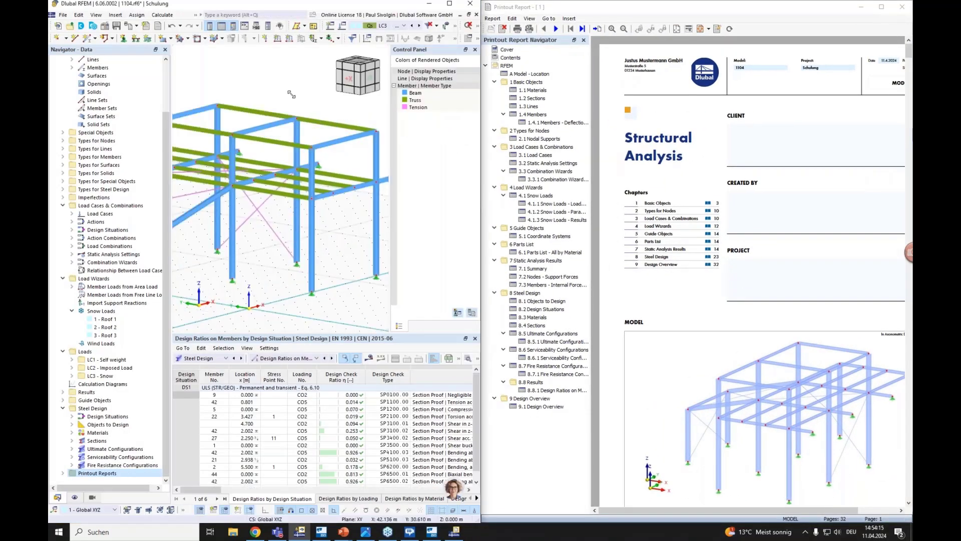
ctrl+middle_drag(262, 250, 291, 257)
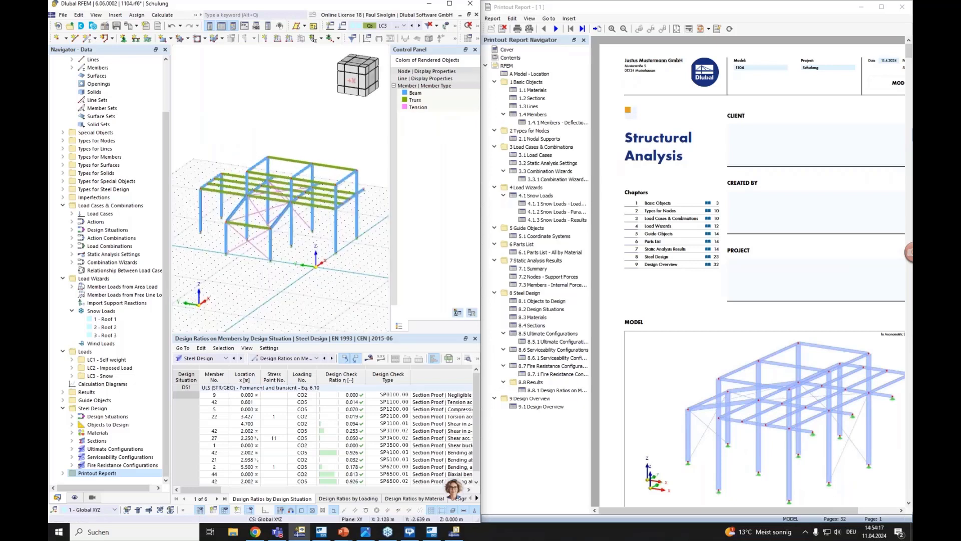
Review the report's Materials and Sections chapters and the design ratios on members by member
scroll(882, 247, down, 20)
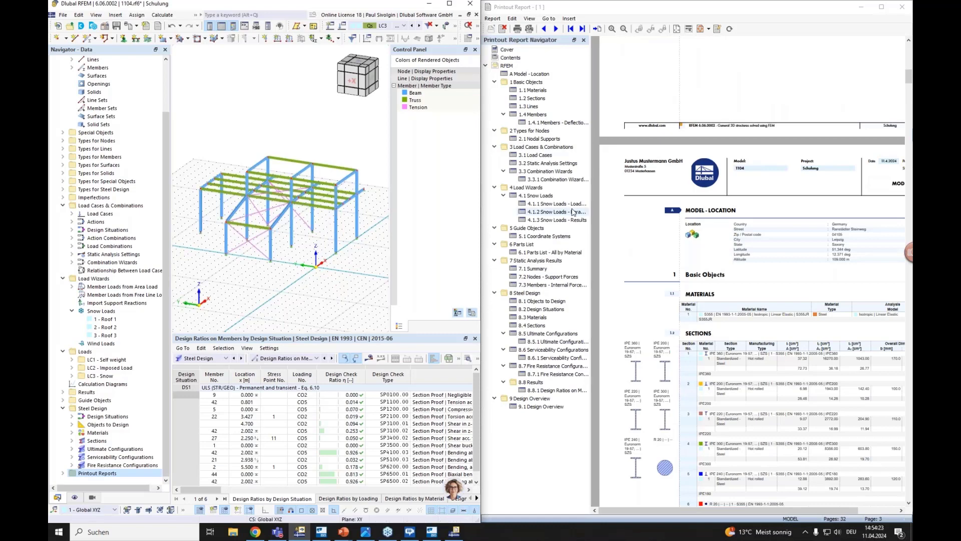
click(536, 91)
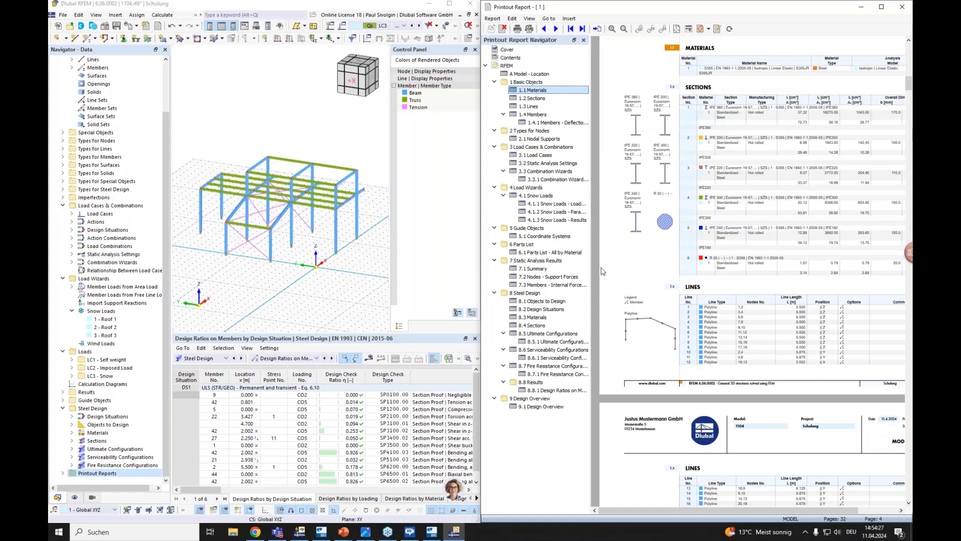
click(550, 390)
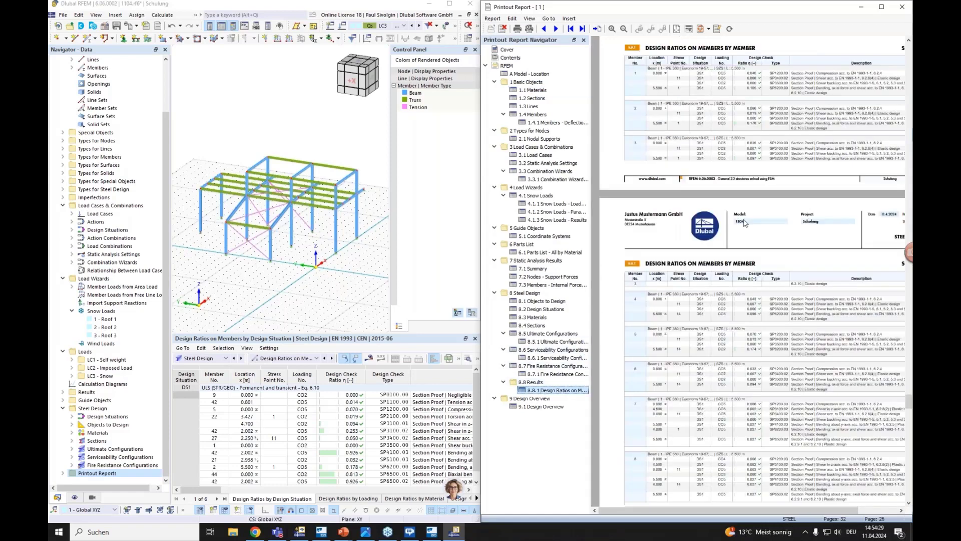
scroll(741, 217, up, 3)
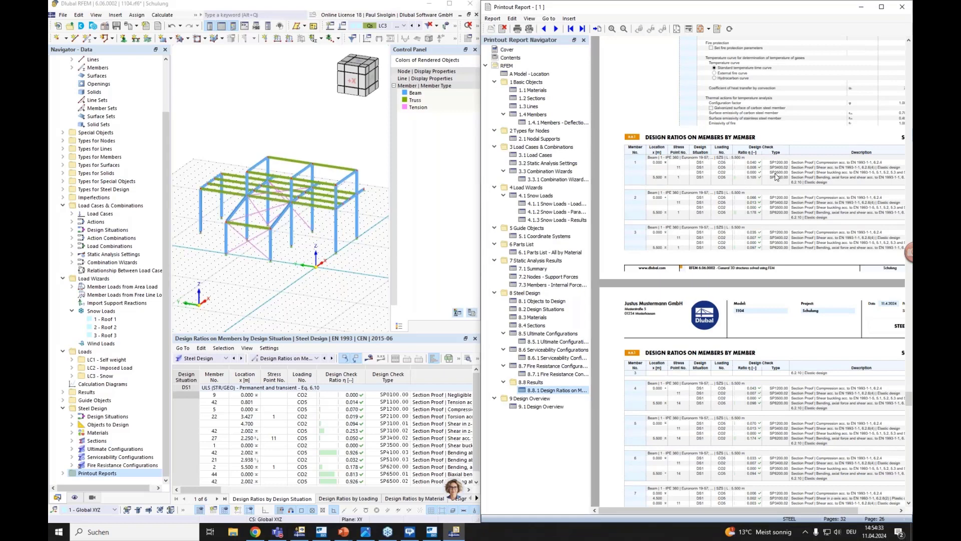
click(537, 92)
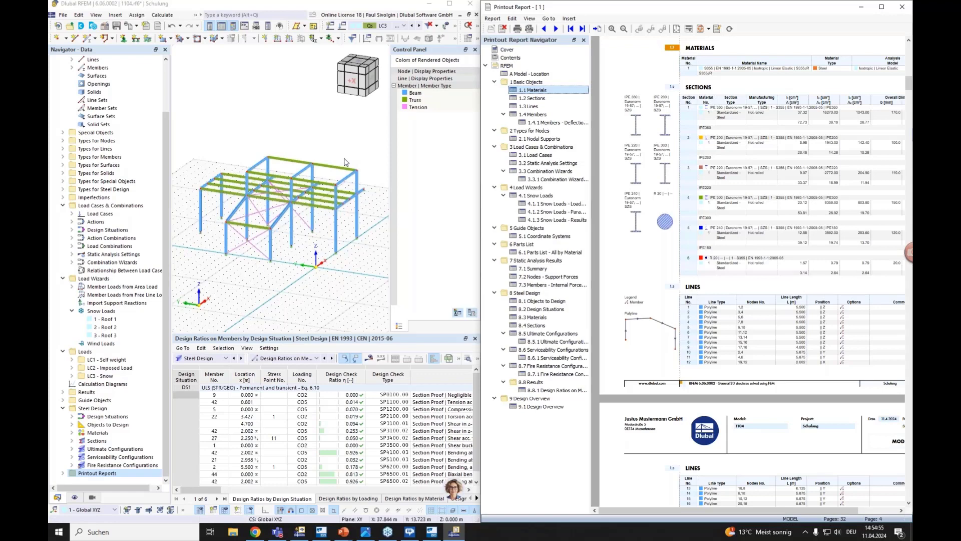
Colour the rendered members in the model view by section
click(75, 497)
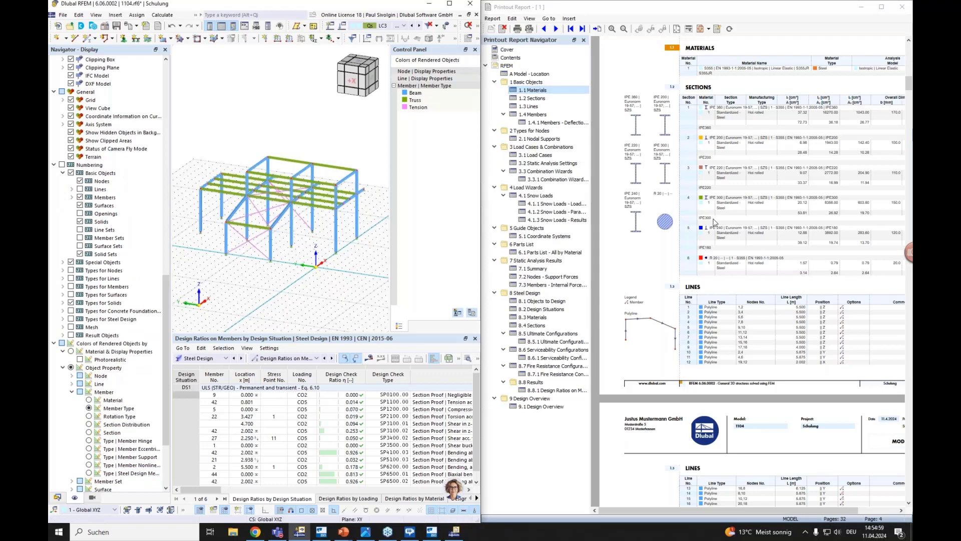
click(89, 433)
scroll(274, 204, up, 2)
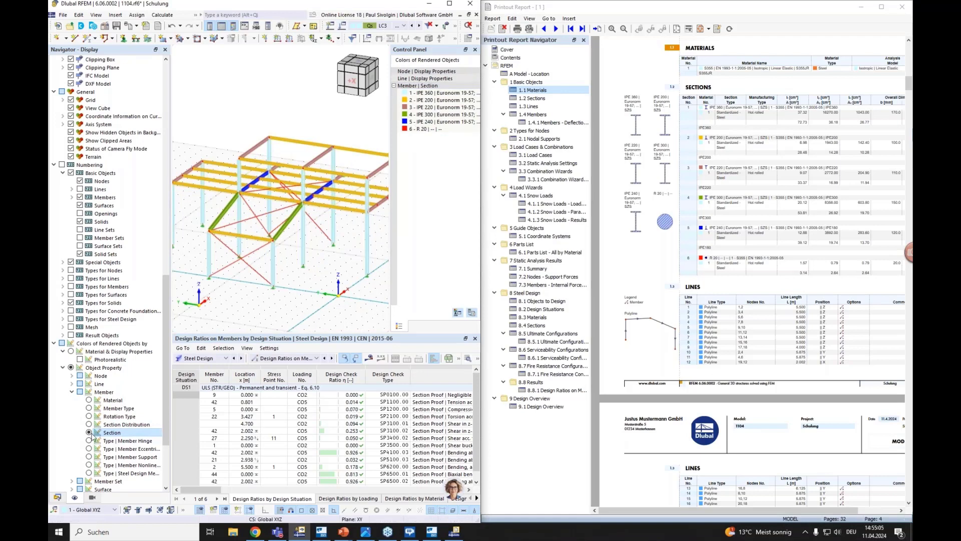
scroll(328, 246, down, 3)
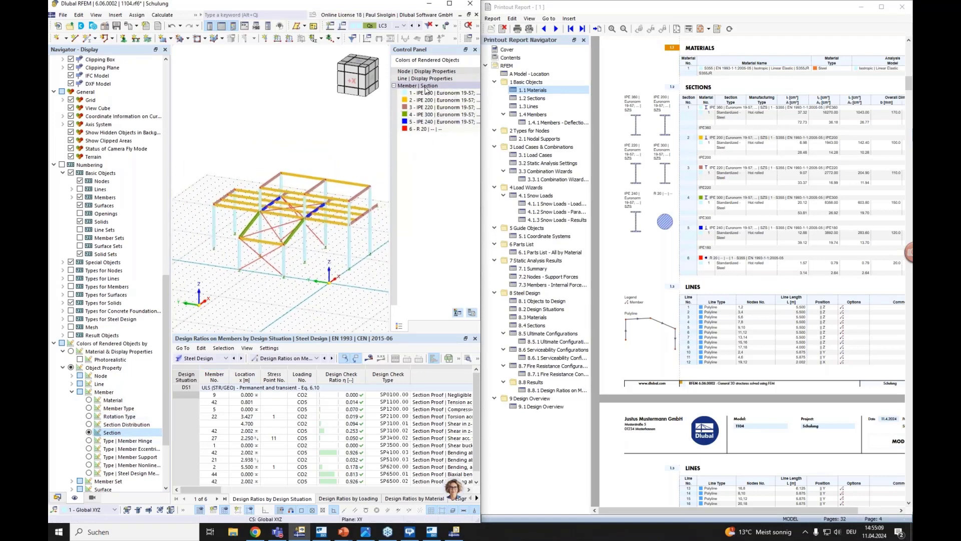
Add the section-coloured model graphic to printout report 1 with the default picture settings, and view its page in the report
click(136, 26)
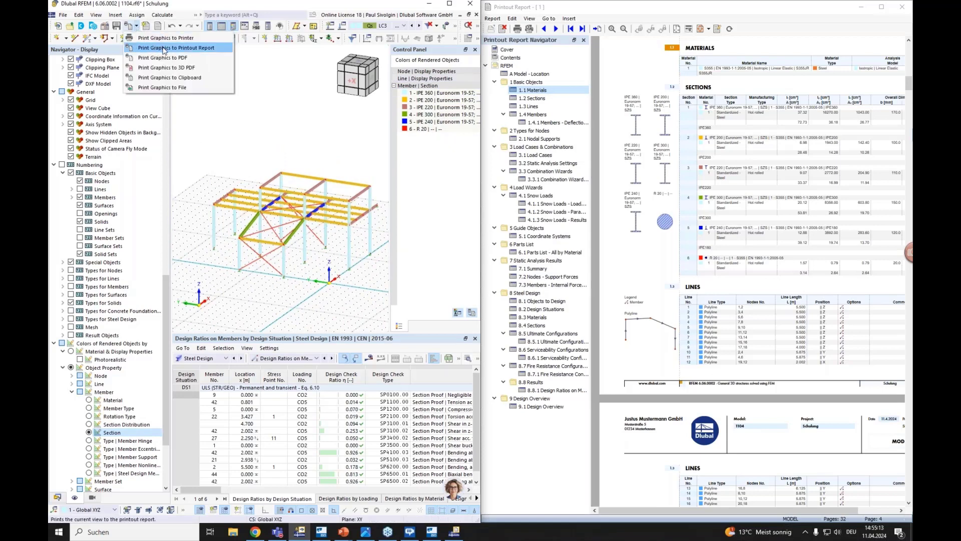
click(136, 27)
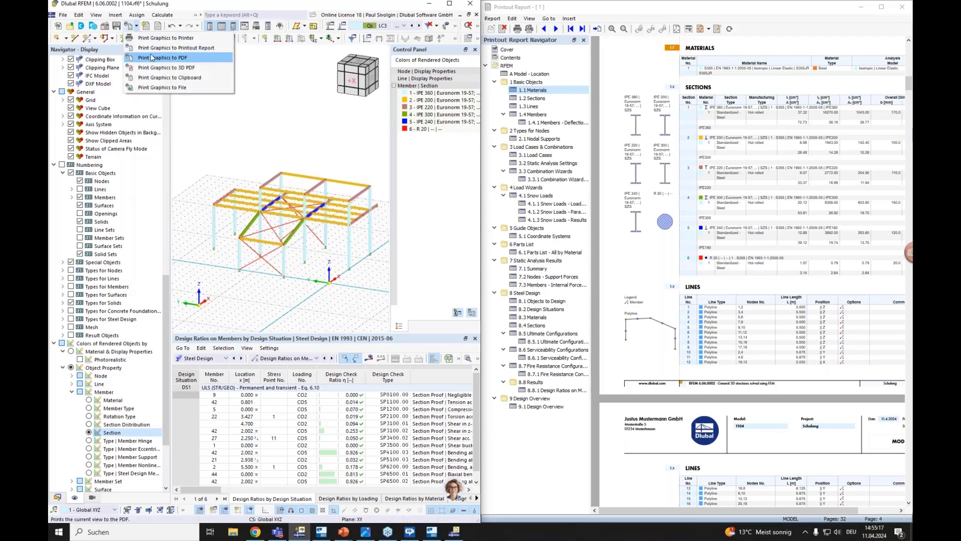
click(170, 48)
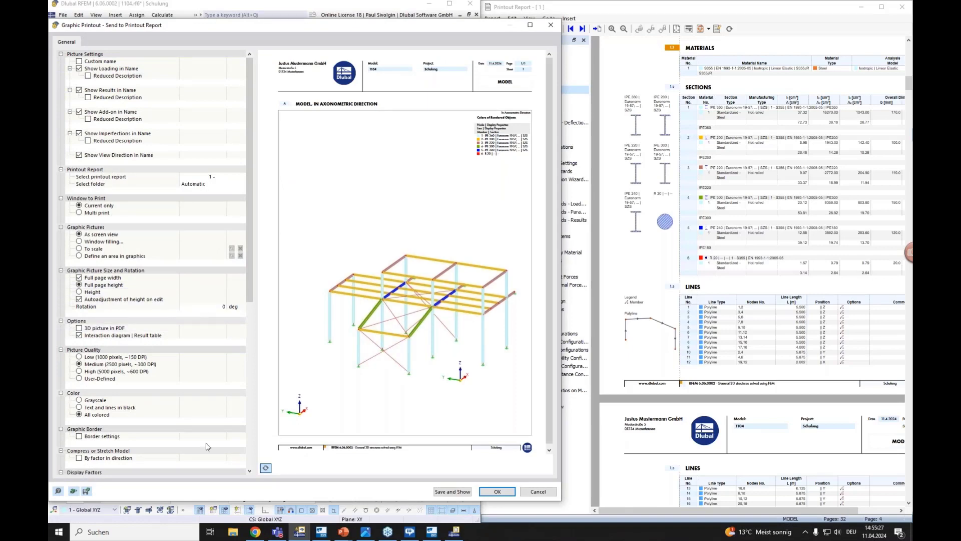
click(467, 492)
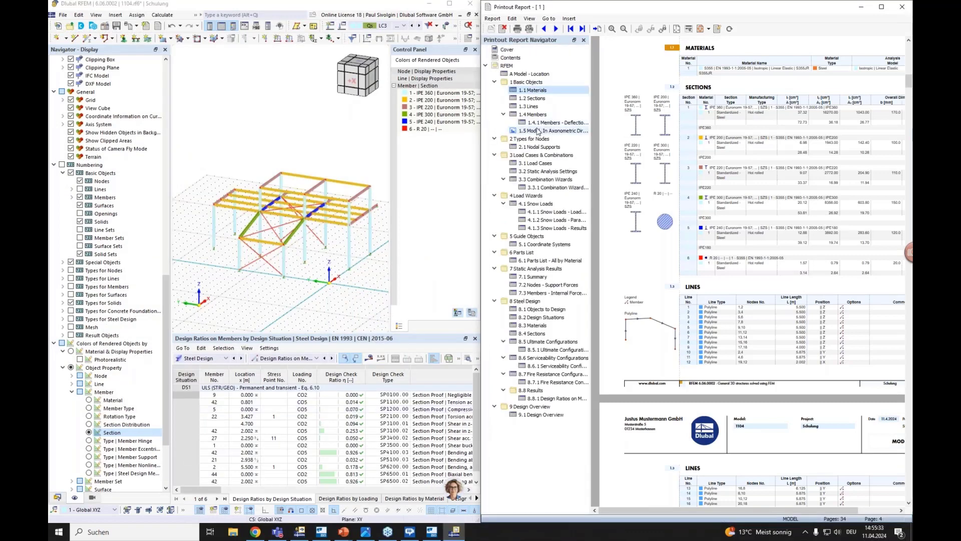
click(572, 130)
scroll(711, 261, down, 3)
scroll(711, 261, up, 2)
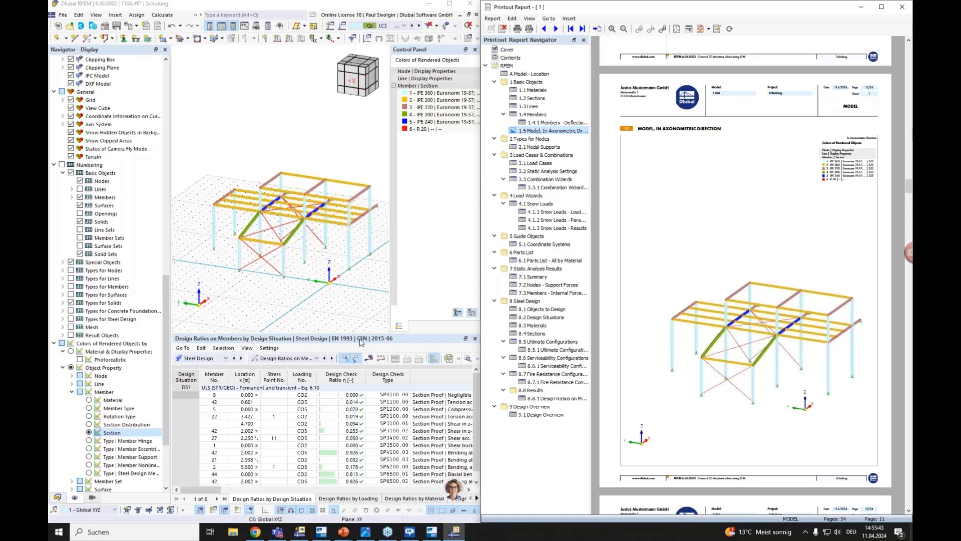
Select design situation DS1 and display the steel design check ratios on the members in the model view
click(60, 498)
scroll(339, 139, up, 4)
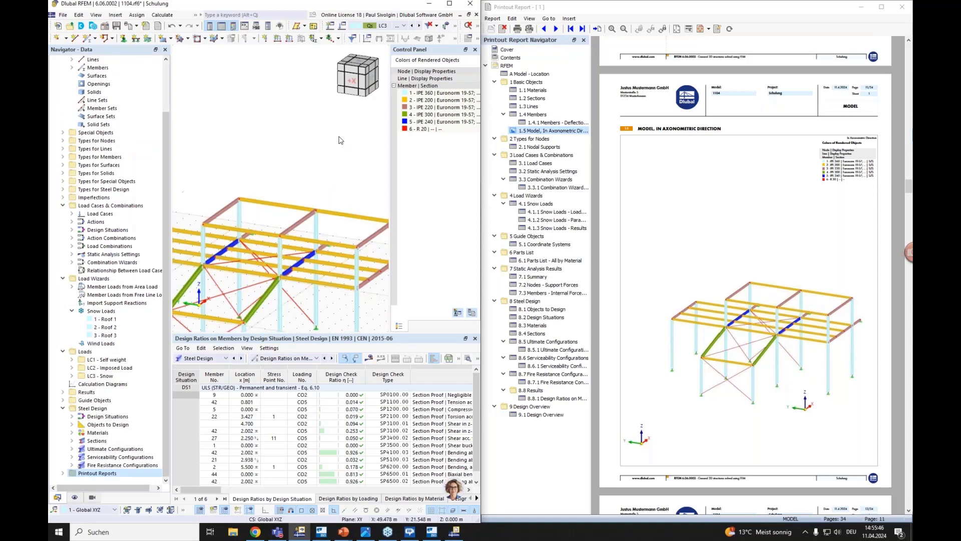
click(456, 29)
click(403, 26)
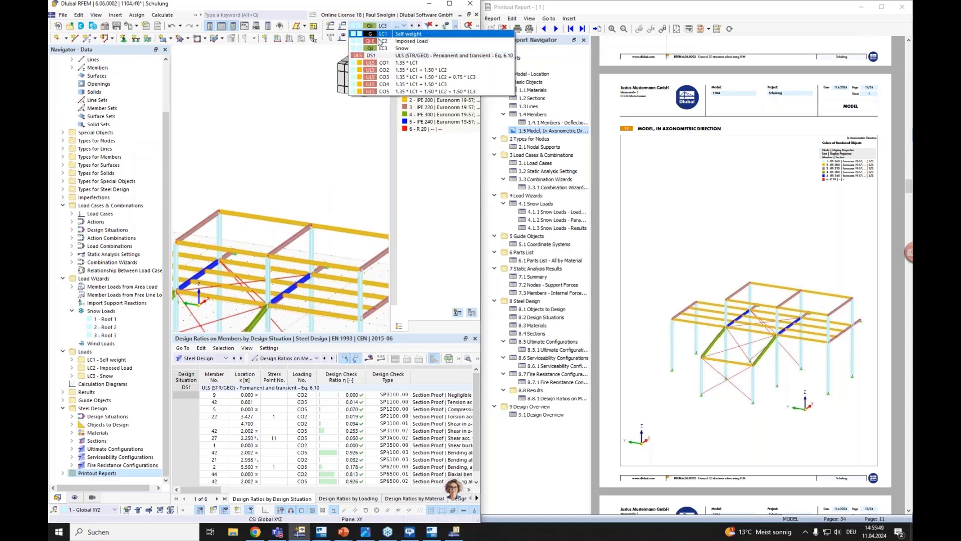
click(395, 57)
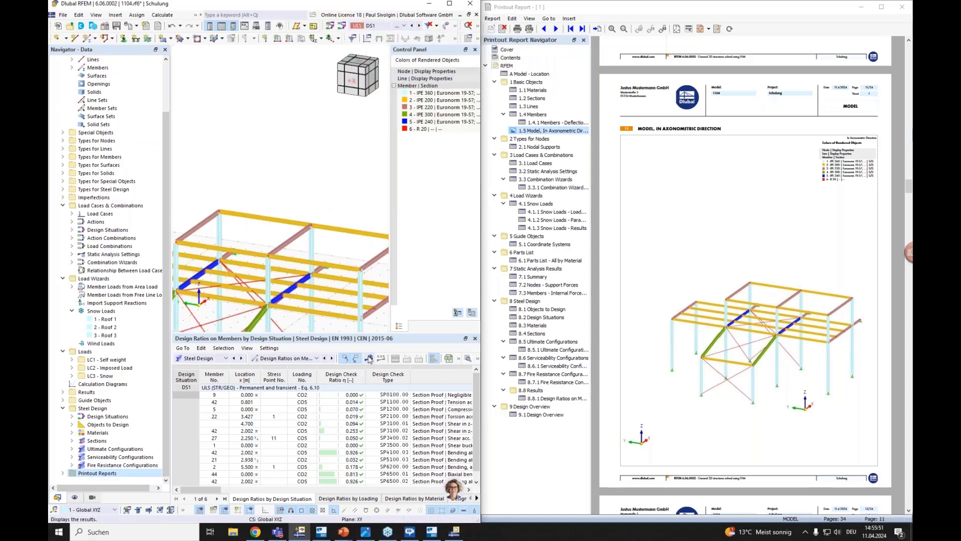
click(455, 29)
click(455, 29)
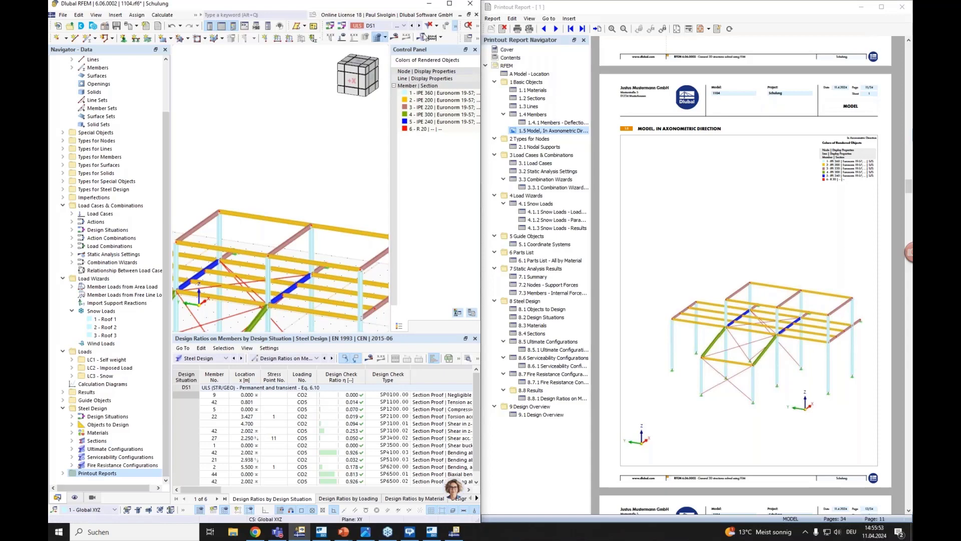
click(395, 37)
Add the steel design check ratio graphic to printout report 1 with the default picture settings, and view its page in the report
scroll(301, 215, down, 4)
scroll(287, 234, up, 2)
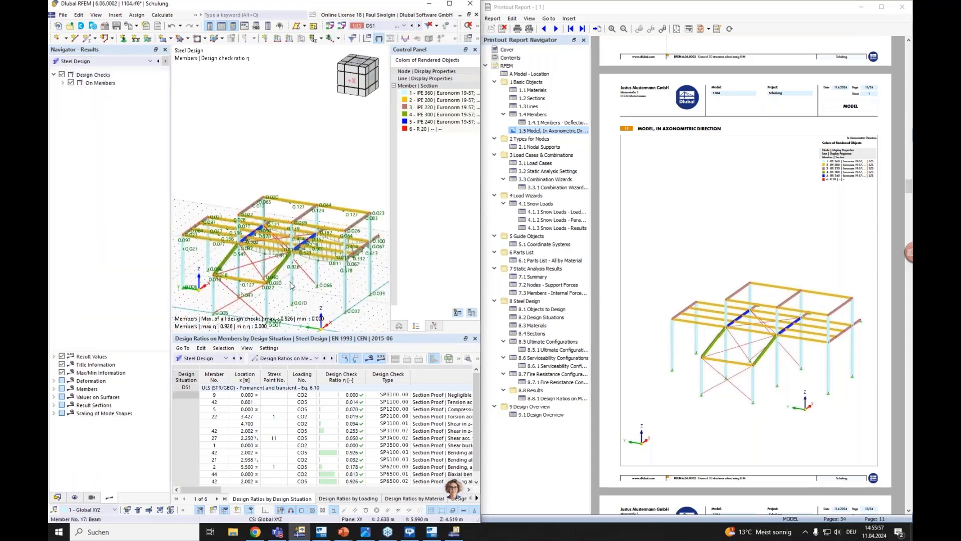
middle_drag(292, 285, 292, 258)
click(136, 26)
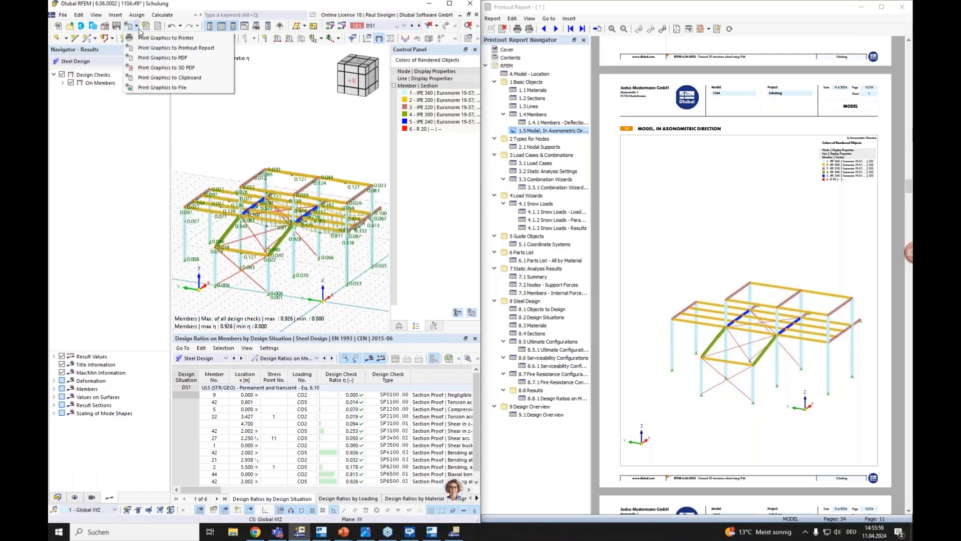
click(167, 49)
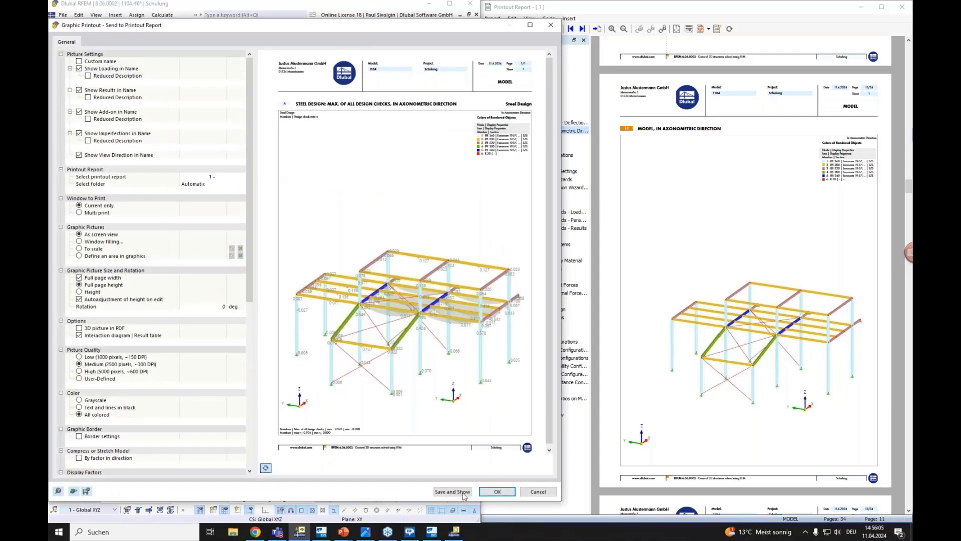
click(464, 494)
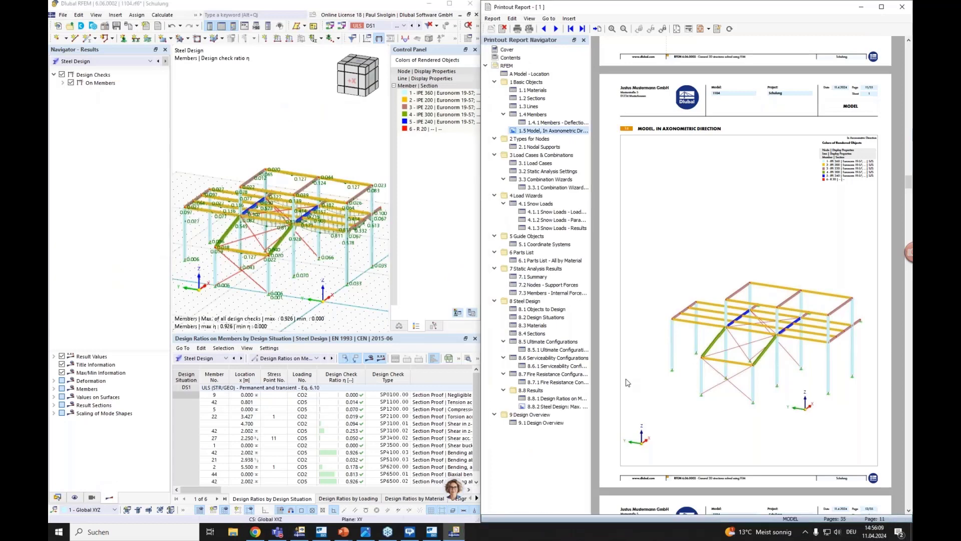
click(538, 408)
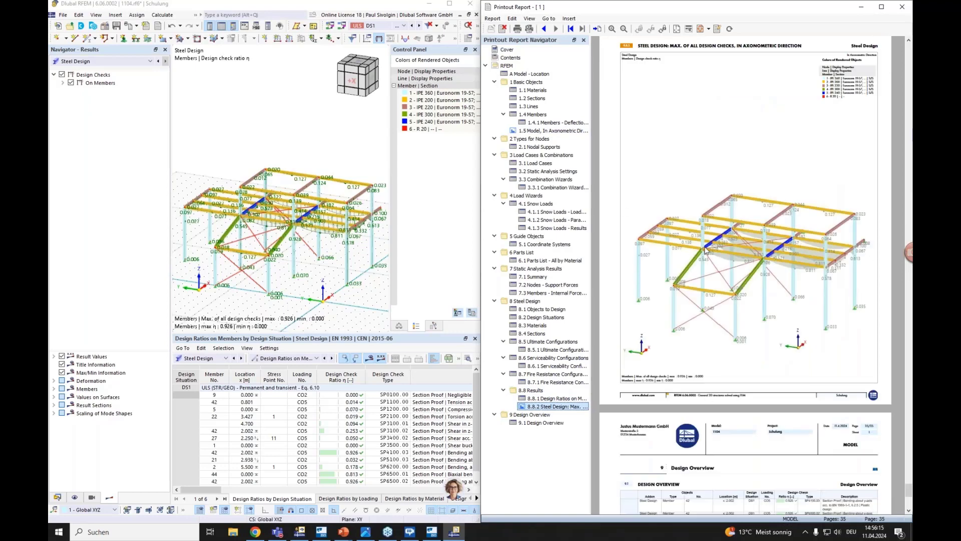
Edit the steel design graphic in the report so that the model is displayed in wireframe mode, and view the updated picture
right_click(739, 254)
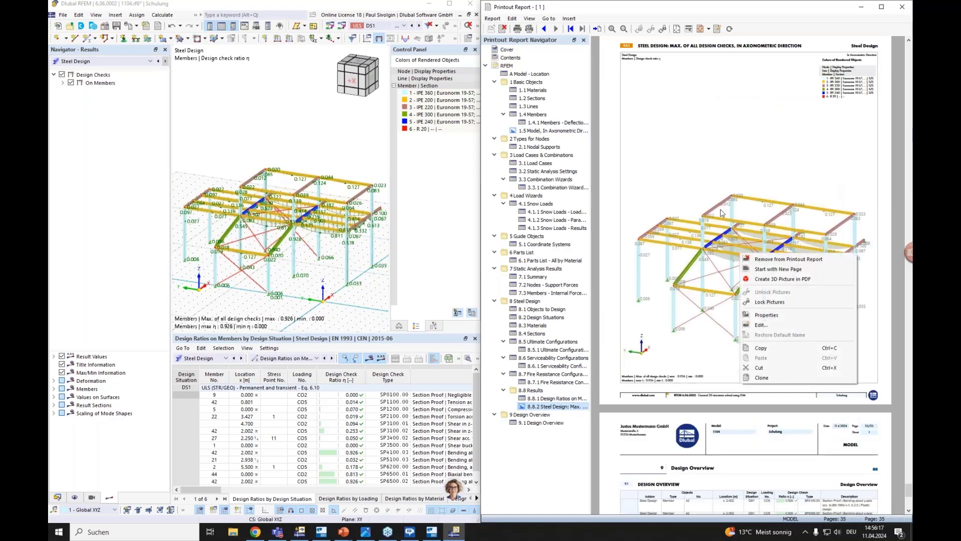
click(718, 170)
right_click(752, 255)
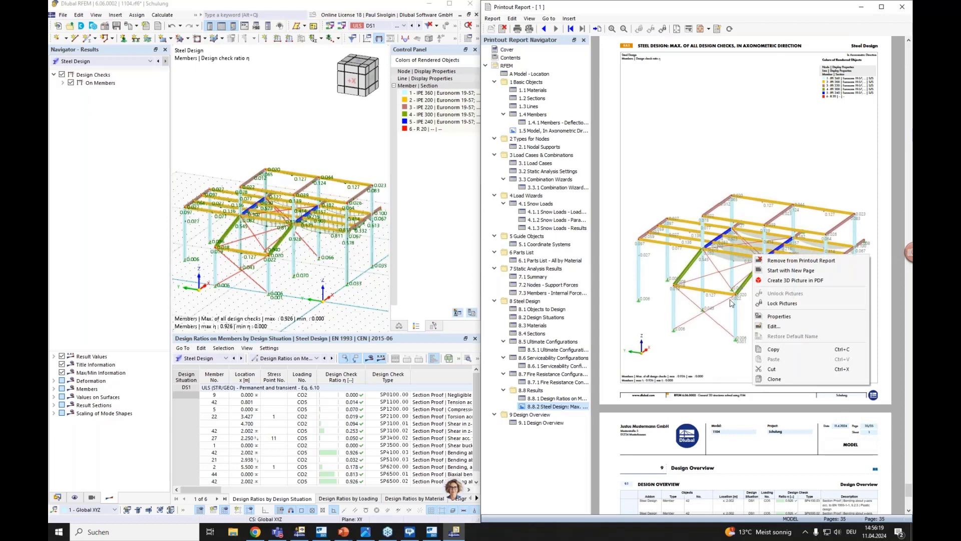
click(772, 326)
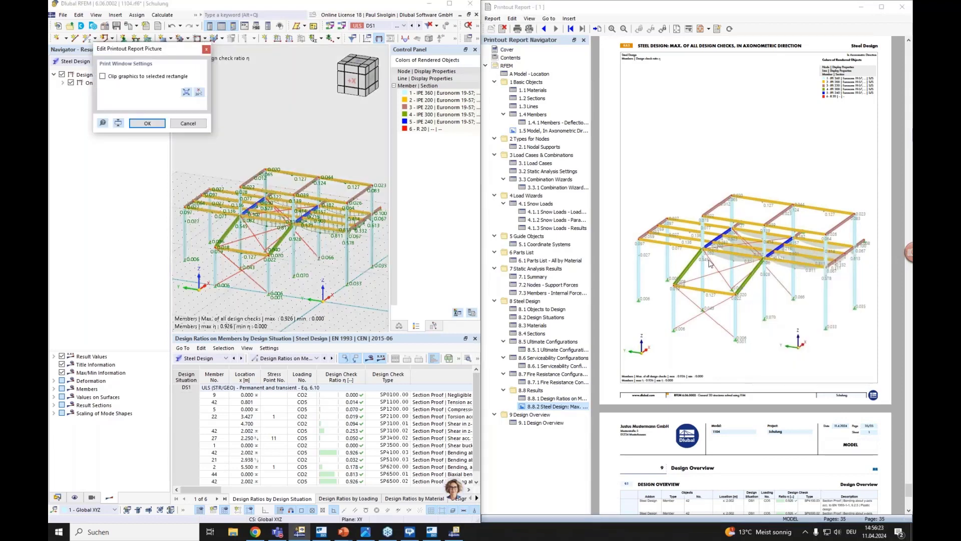
click(478, 26)
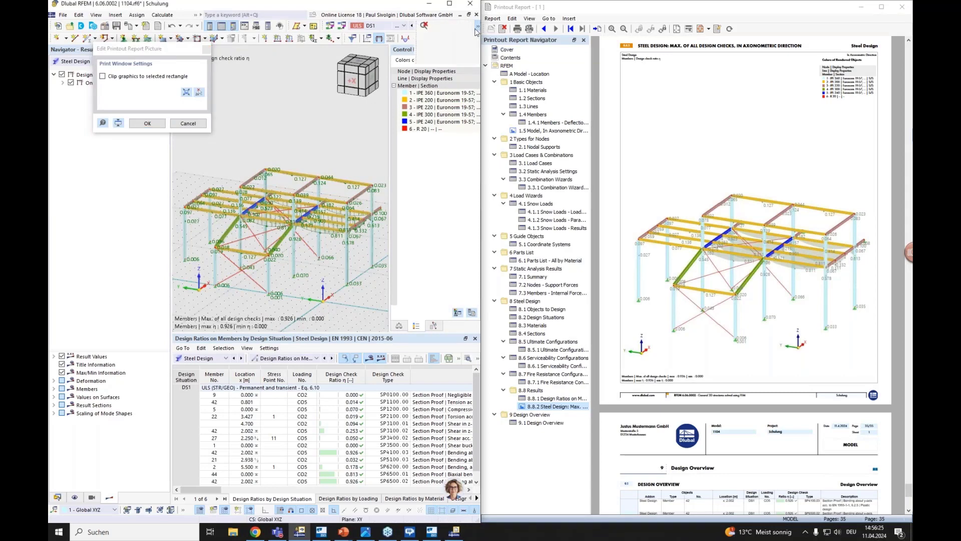
click(453, 49)
click(454, 58)
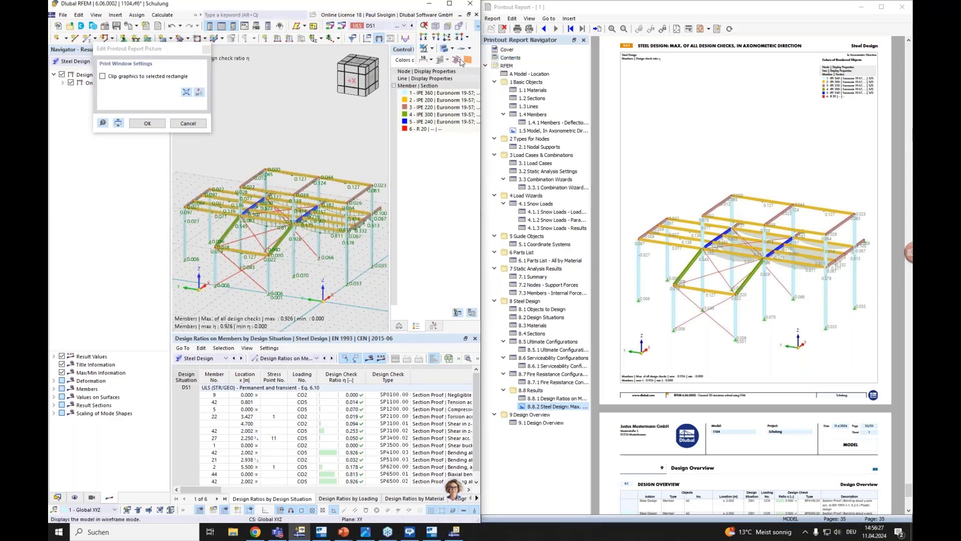
scroll(244, 208, down, 3)
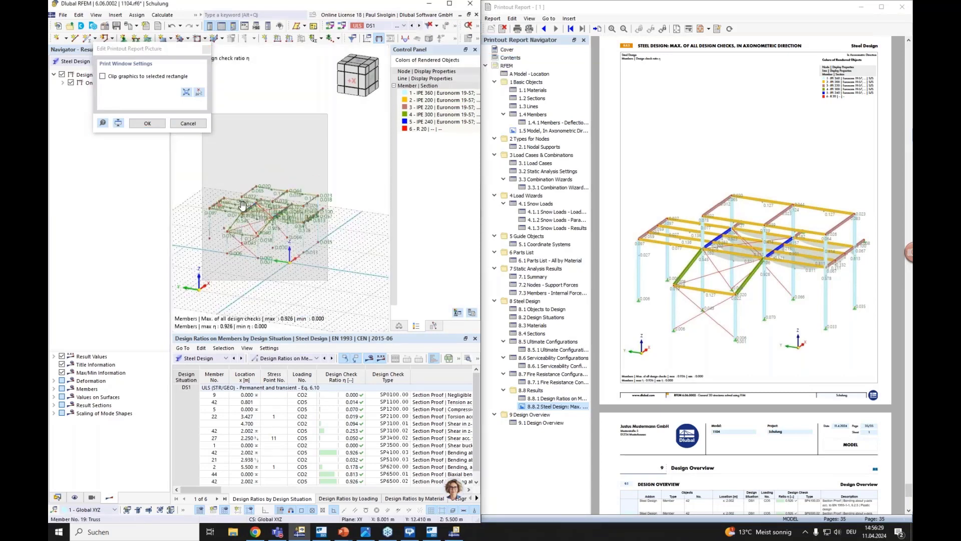
click(148, 124)
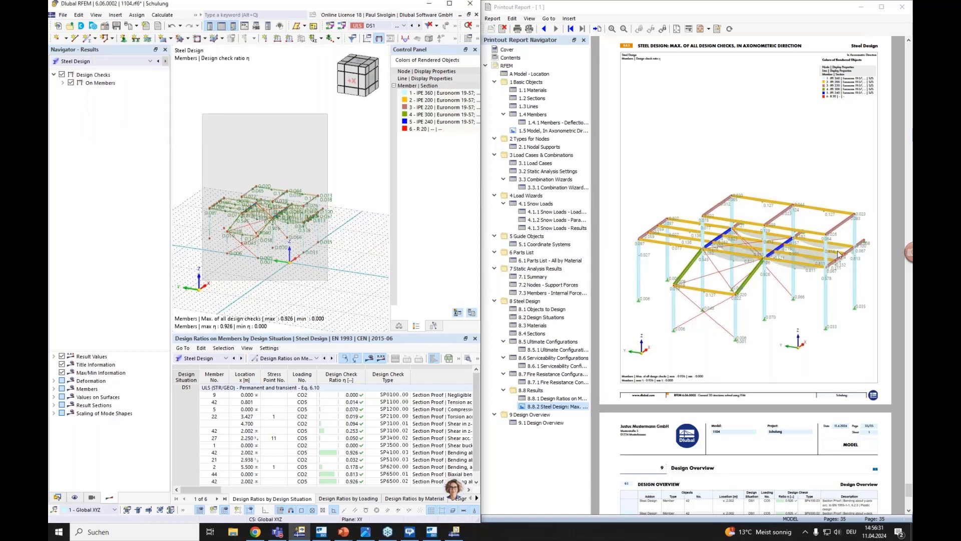
click(840, 254)
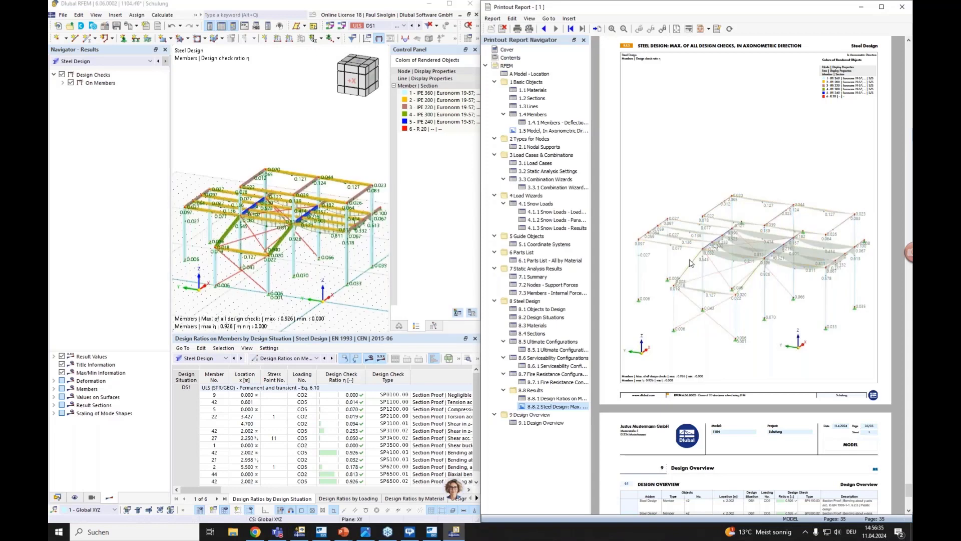
scroll(751, 284, down, 3)
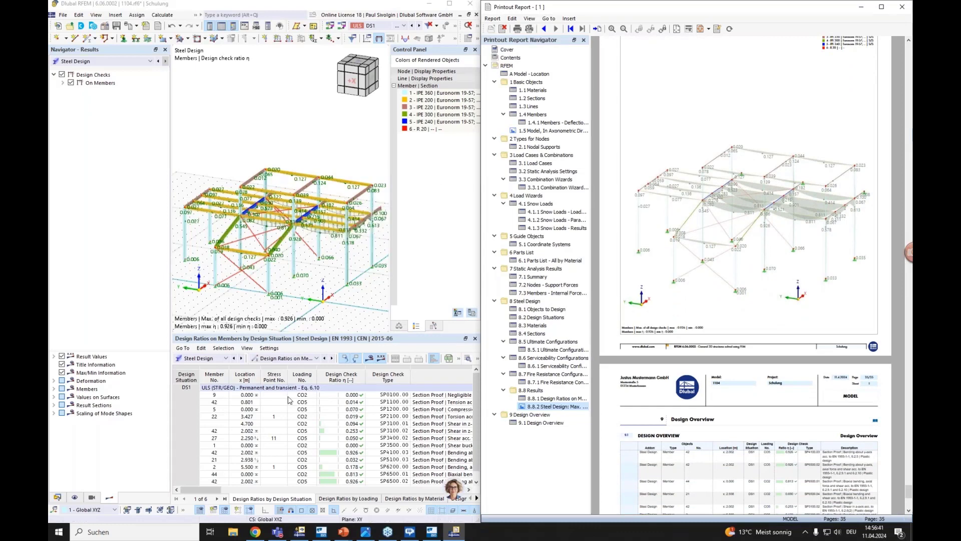
Open the design check details of member 42 for check SP4100.03 and add its formulas to the printout report
click(359, 452)
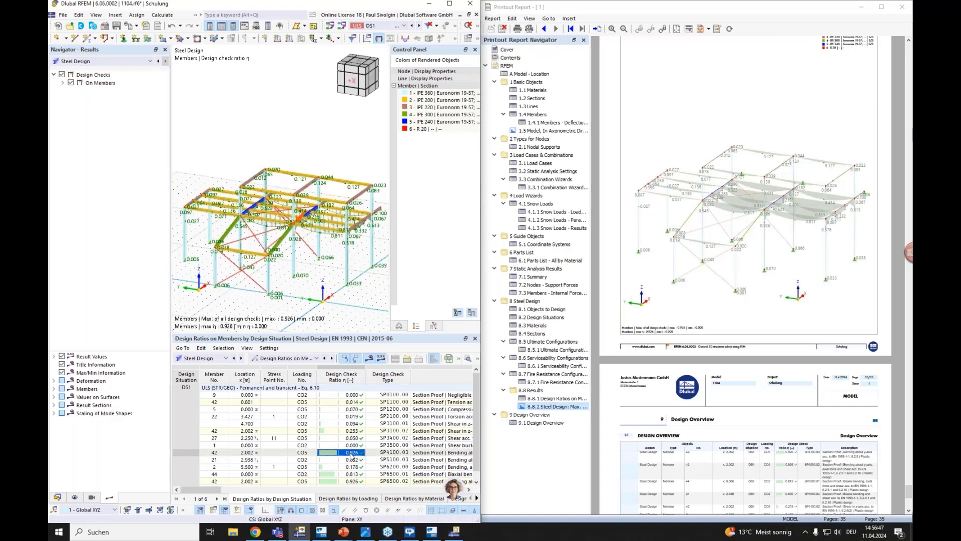
double_click(352, 452)
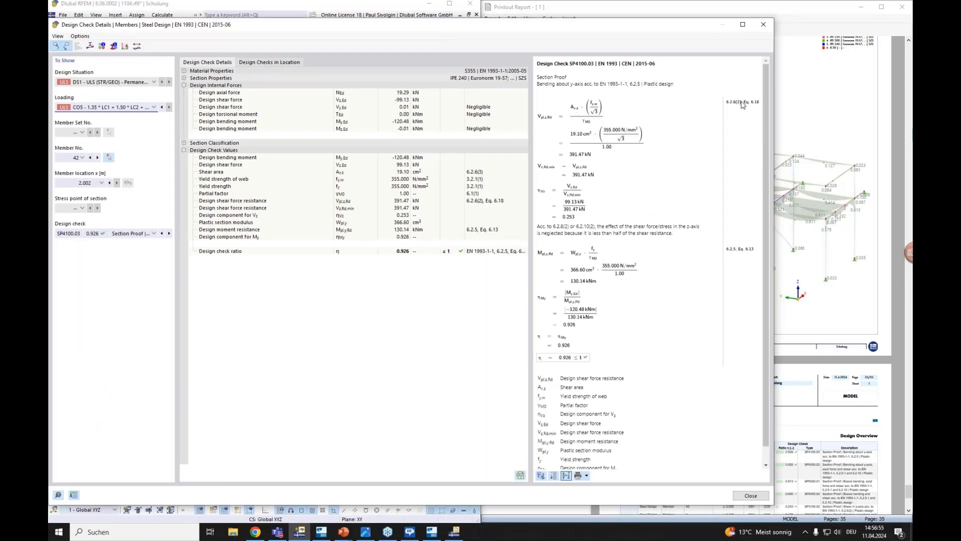
click(588, 476)
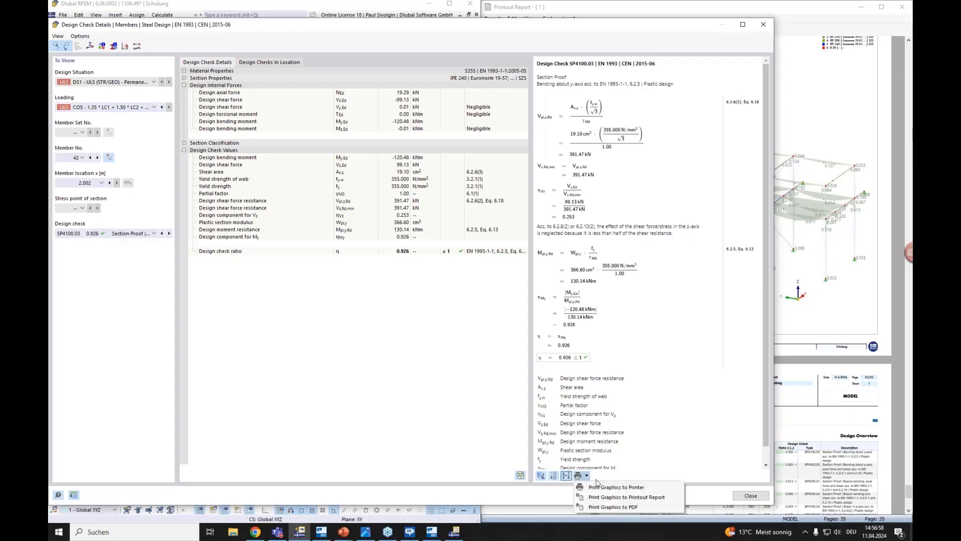
click(639, 500)
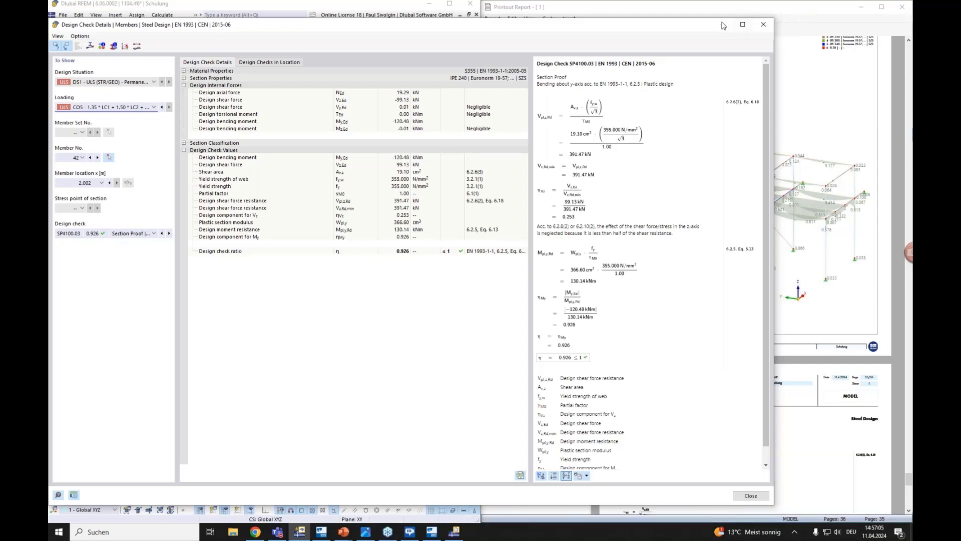
Review the member 42 design check formulas at a larger size in the report, and close the design check details
click(792, 10)
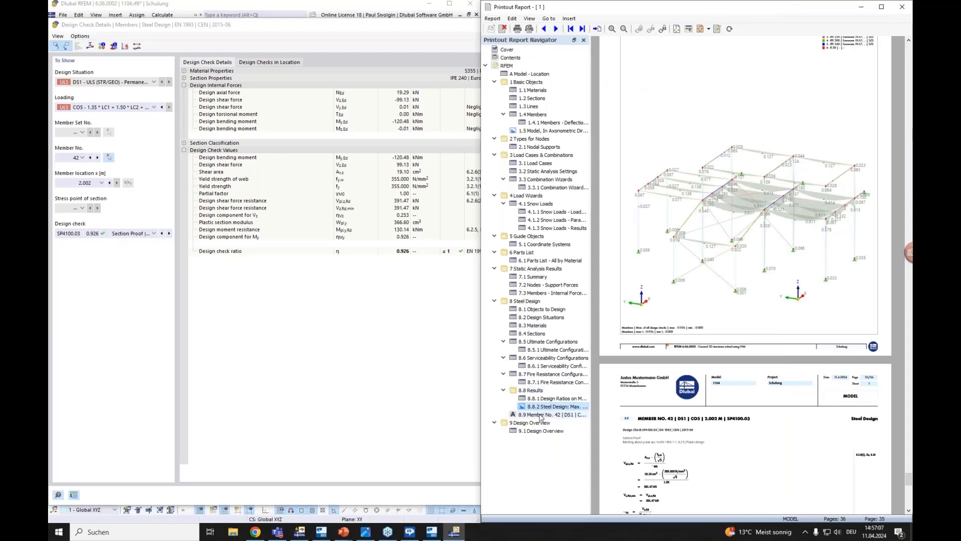
scroll(662, 296, down, 3)
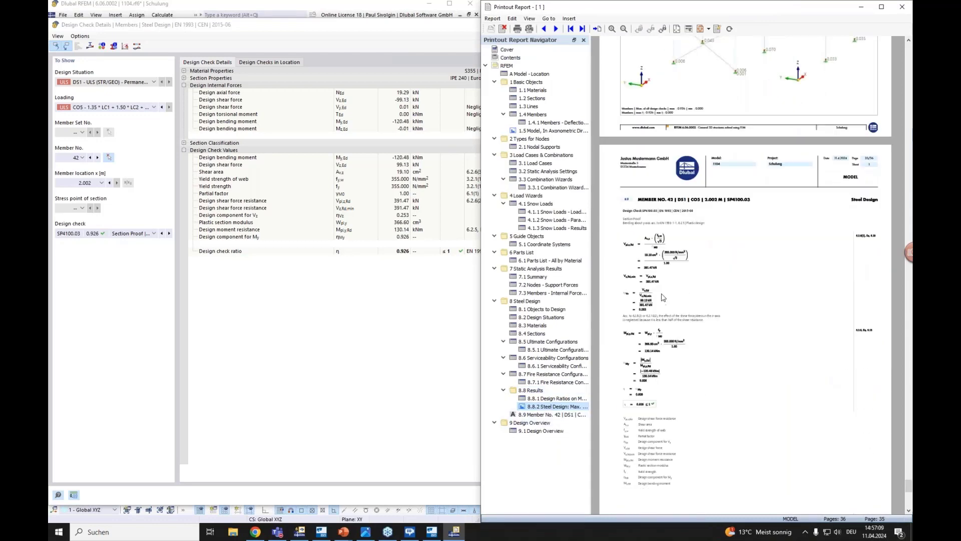
ctrl+scroll(662, 296, up, 1)
ctrl+scroll(661, 293, up, 1)
scroll(661, 293, down, 5)
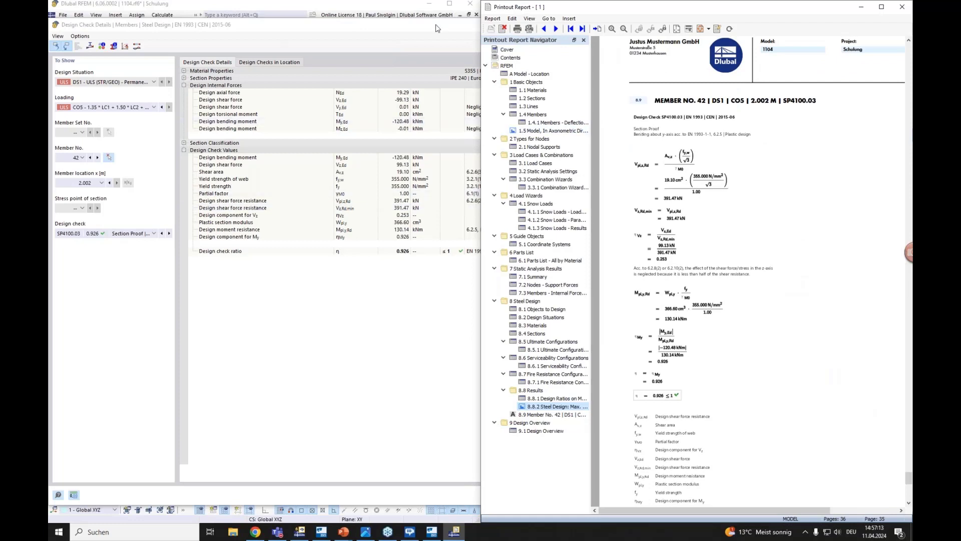
click(437, 28)
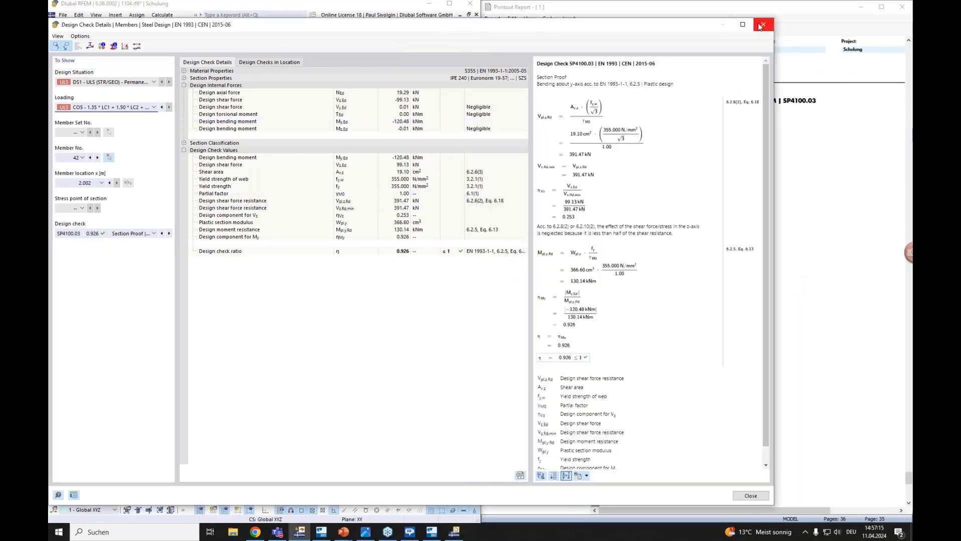
click(750, 495)
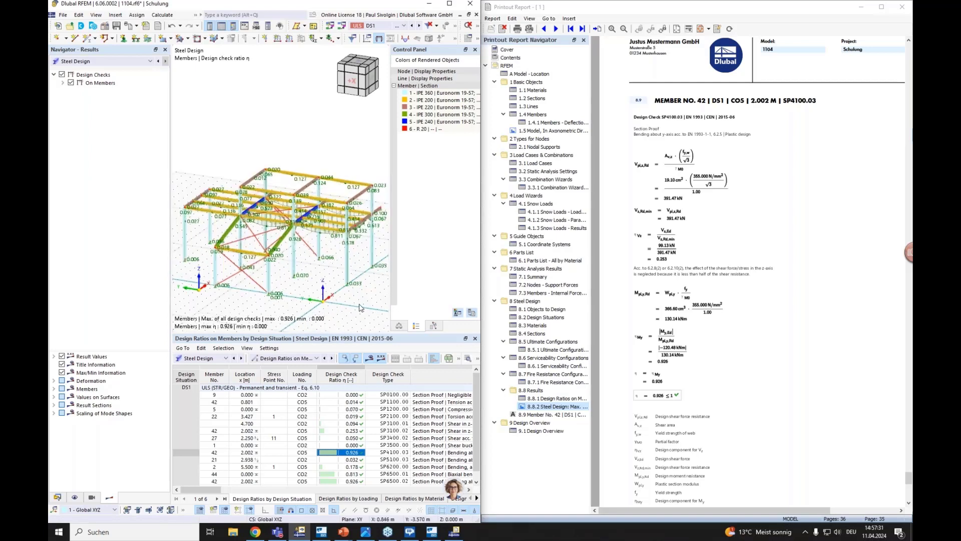
scroll(360, 308, down, 1)
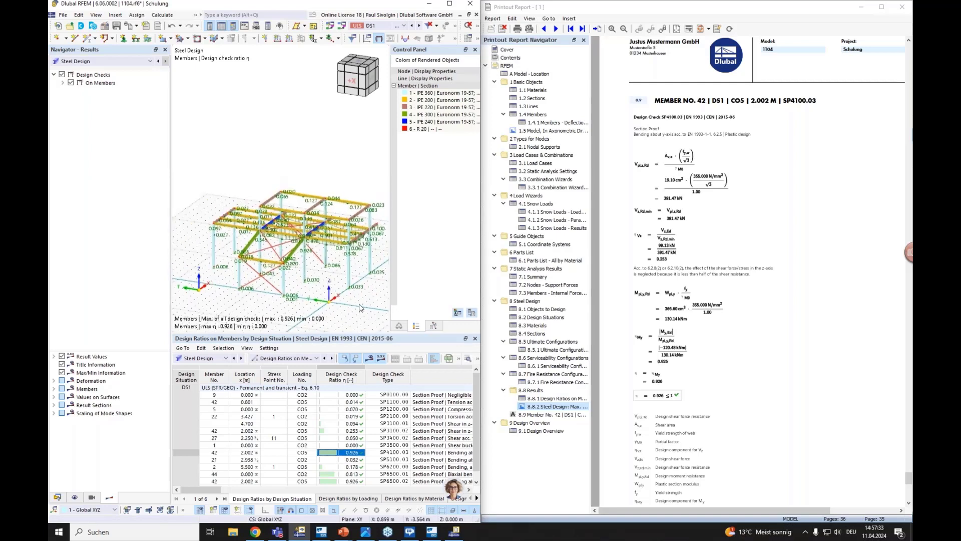
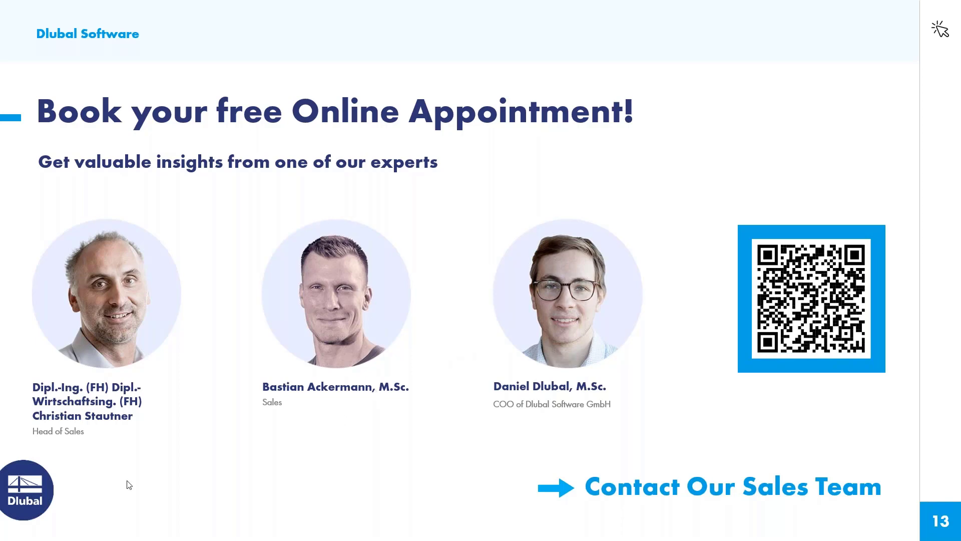
Switch to the Dlubal website in Chrome and open the Webinars page under News & Events
key(alt+Tab)
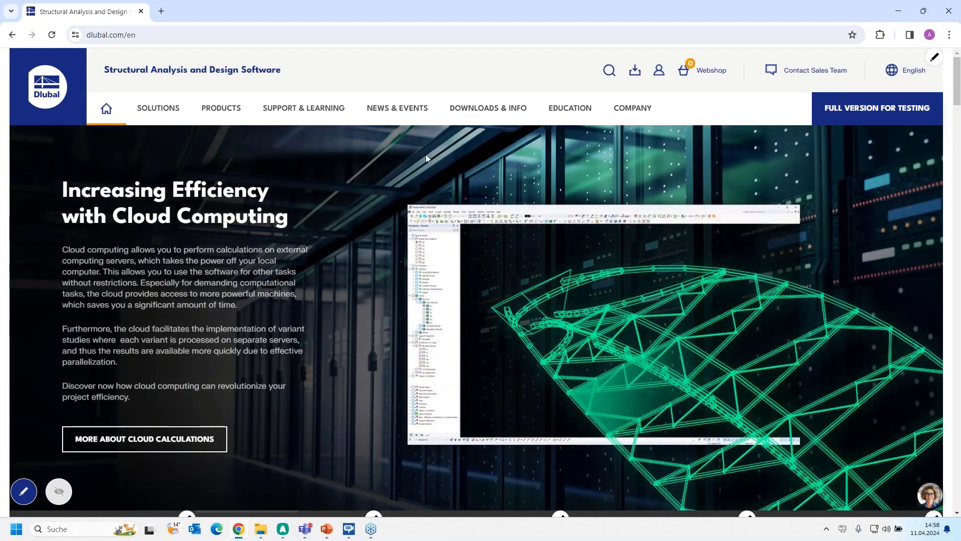
mouse_move(384, 114)
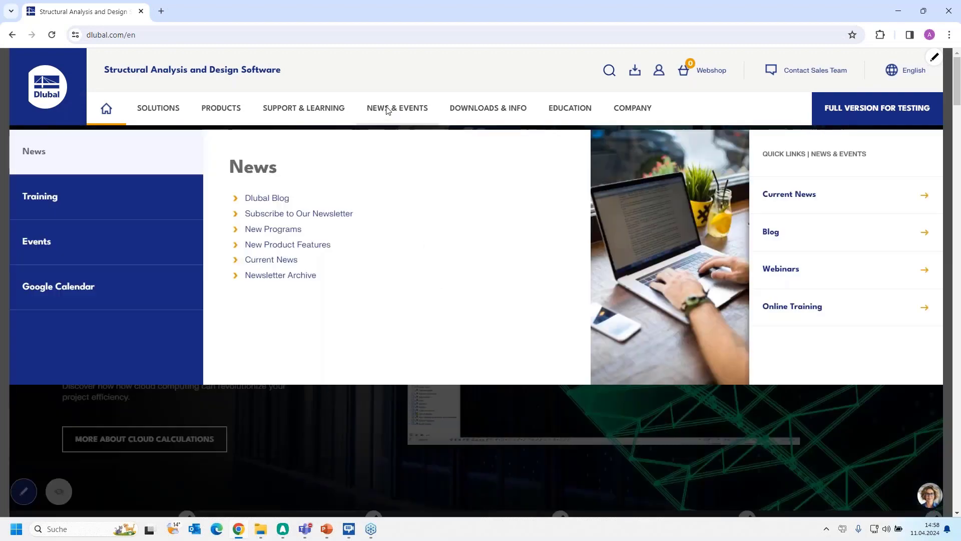
mouse_move(70, 246)
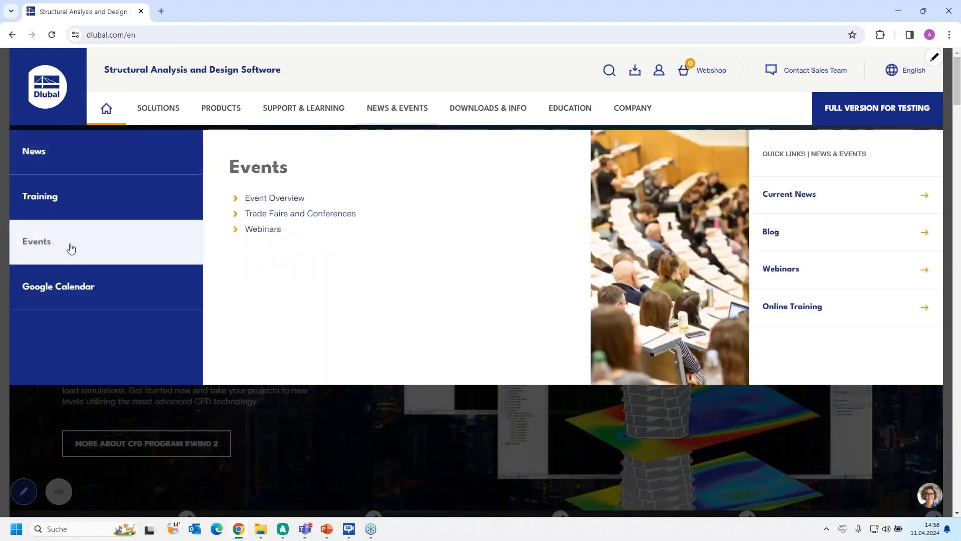
click(268, 233)
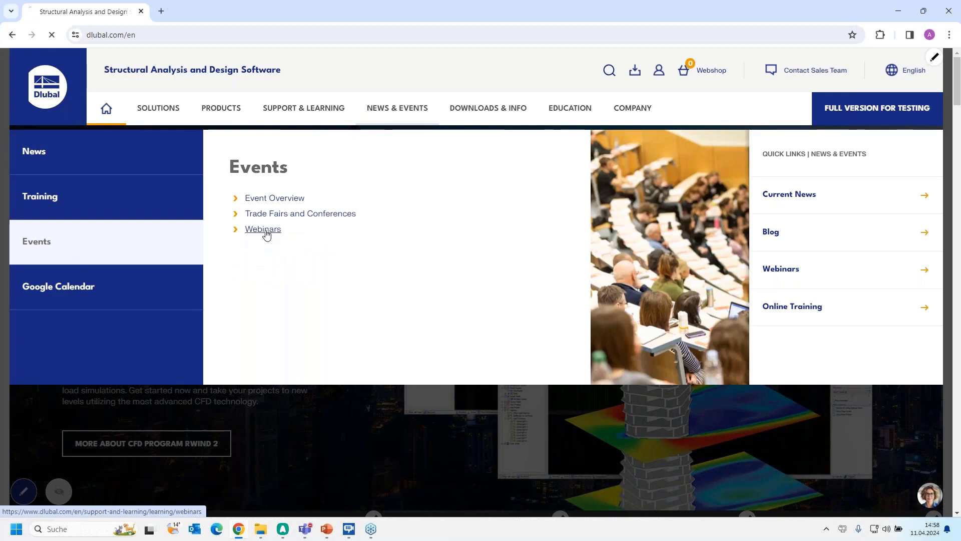
Look through the upcoming webinars, including their dates, languages and topics
scroll(479, 303, down, 5)
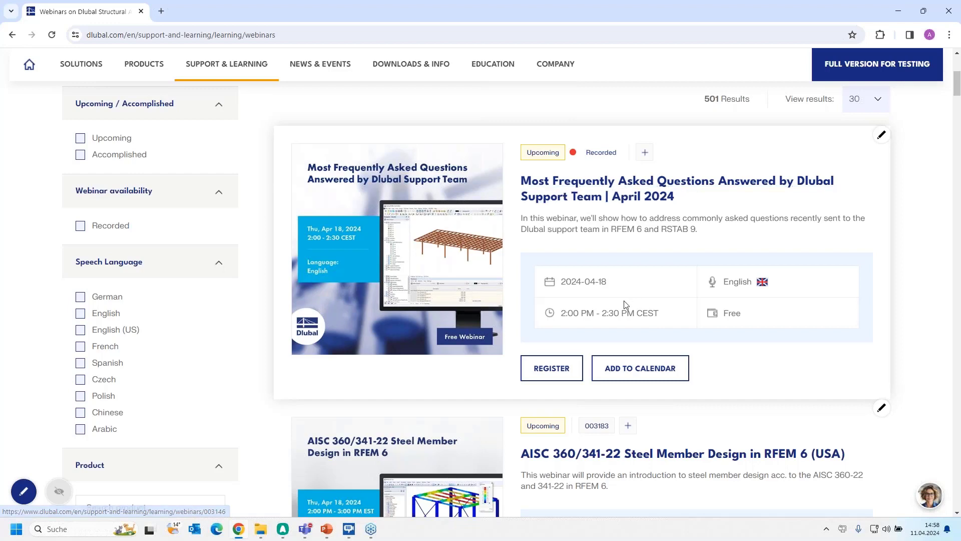
scroll(564, 300, down, 5)
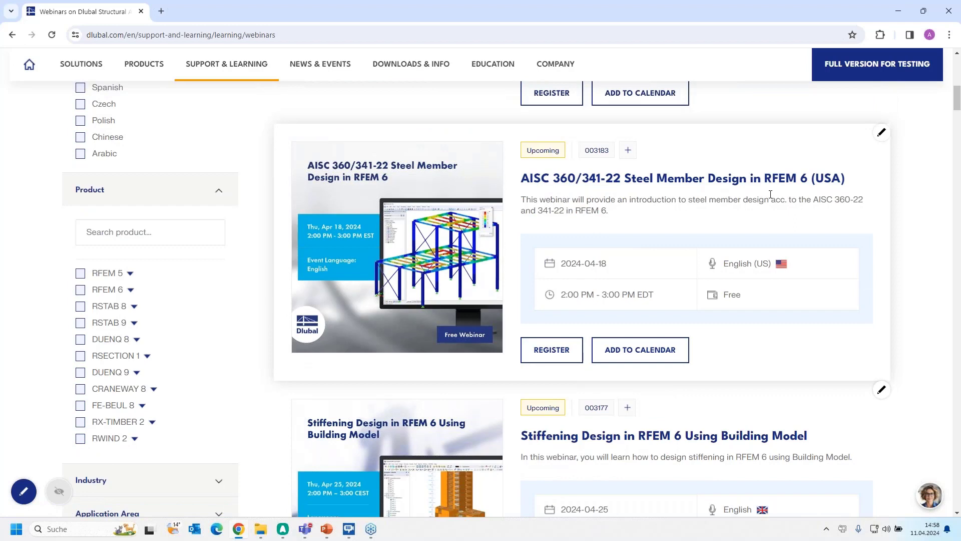
scroll(770, 194, down, 3)
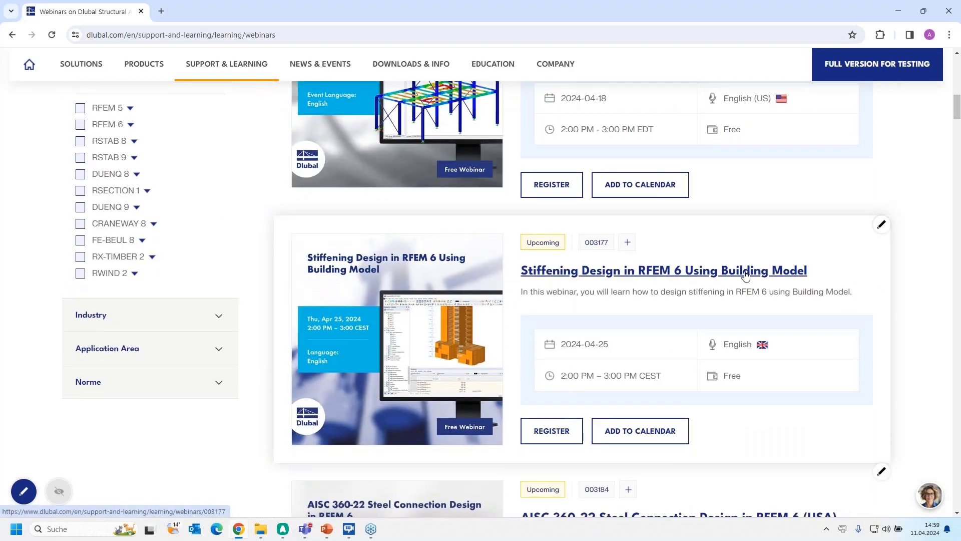
scroll(694, 287, down, 1)
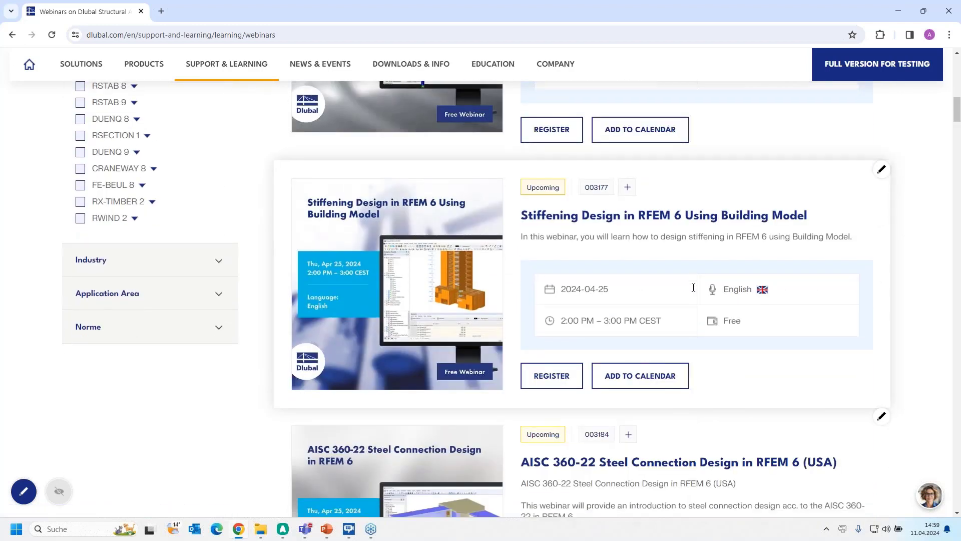
scroll(693, 287, down, 3)
scroll(681, 289, up, 3)
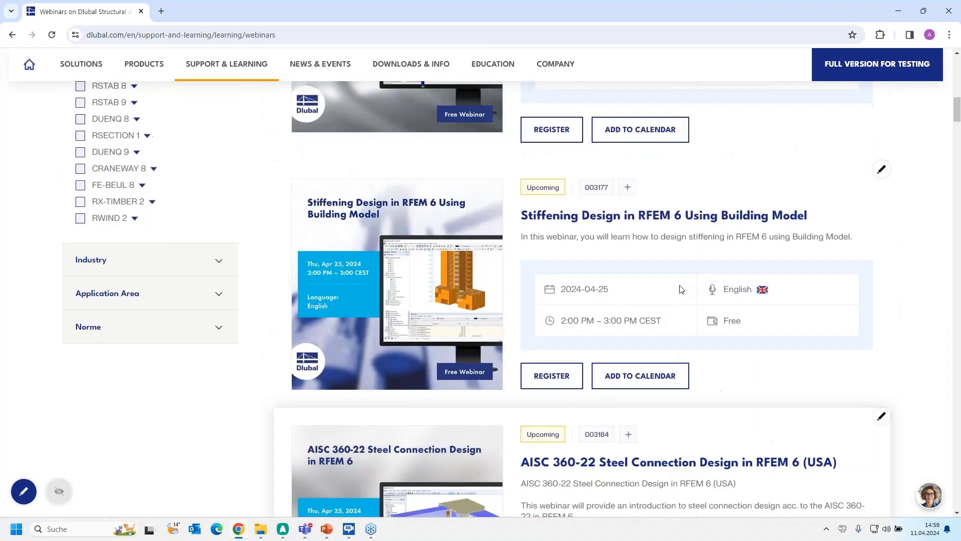
scroll(620, 265, down, 5)
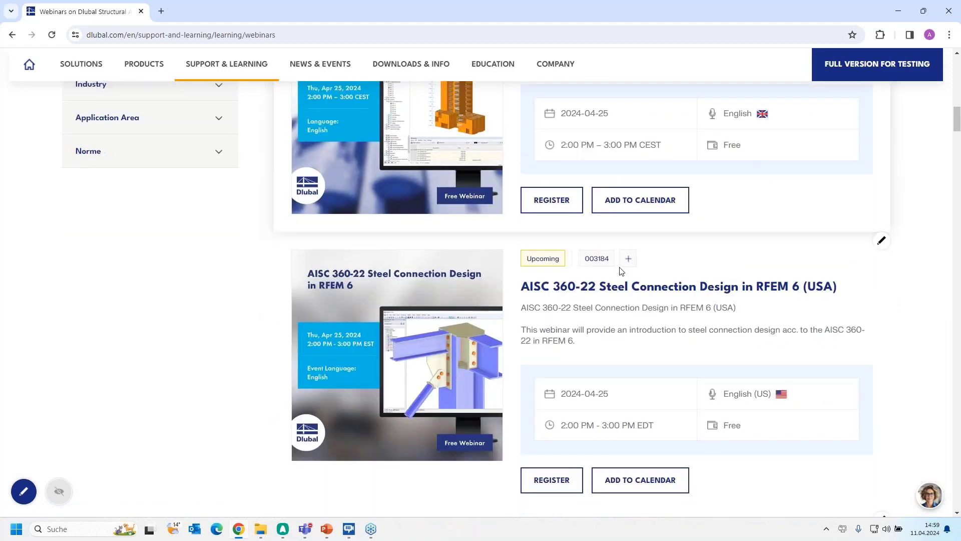
Review the remaining upcoming webinars and open the page of the accomplished webinar "Introduction to the interface RFEM 6 - Tekla Structures"
scroll(641, 281, down, 4)
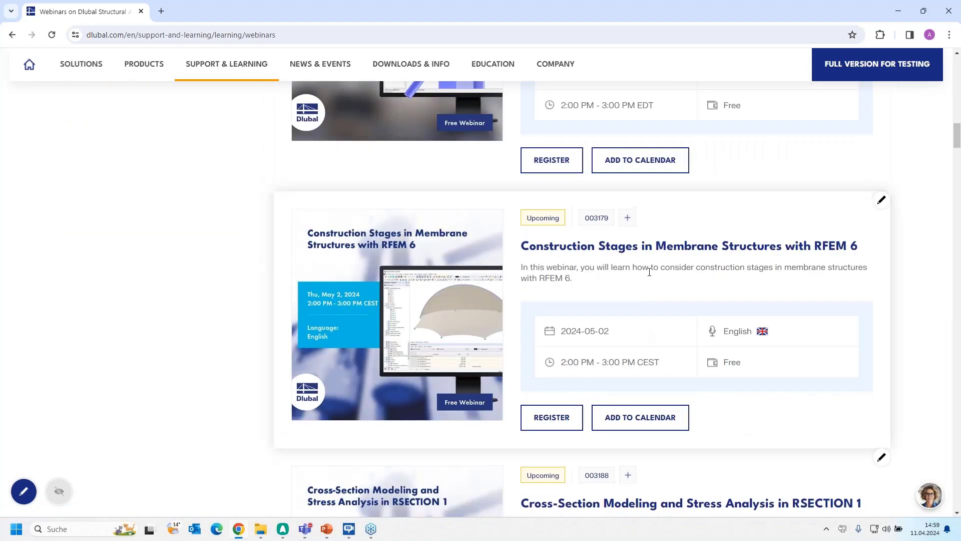
scroll(648, 273, down, 3)
scroll(623, 279, down, 3)
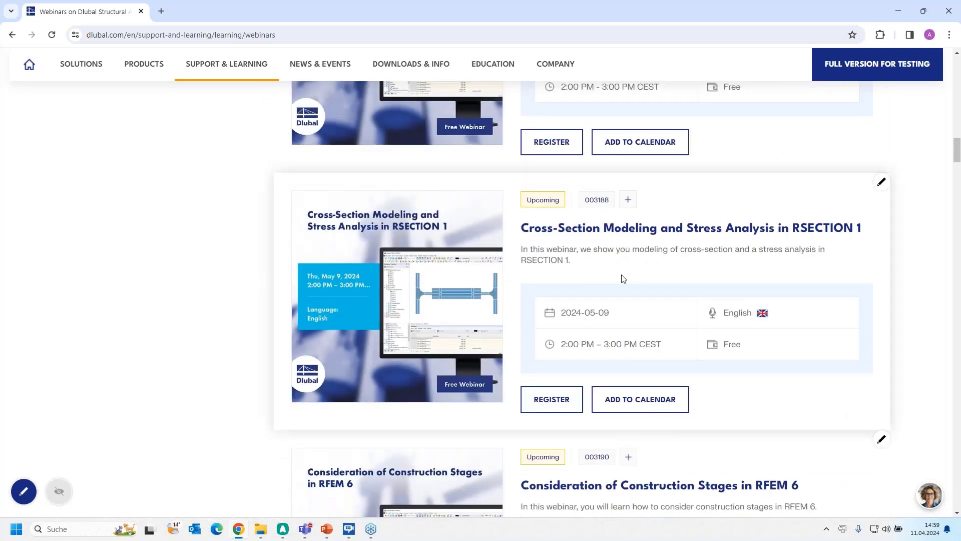
scroll(623, 279, down, 1)
scroll(623, 279, down, 5)
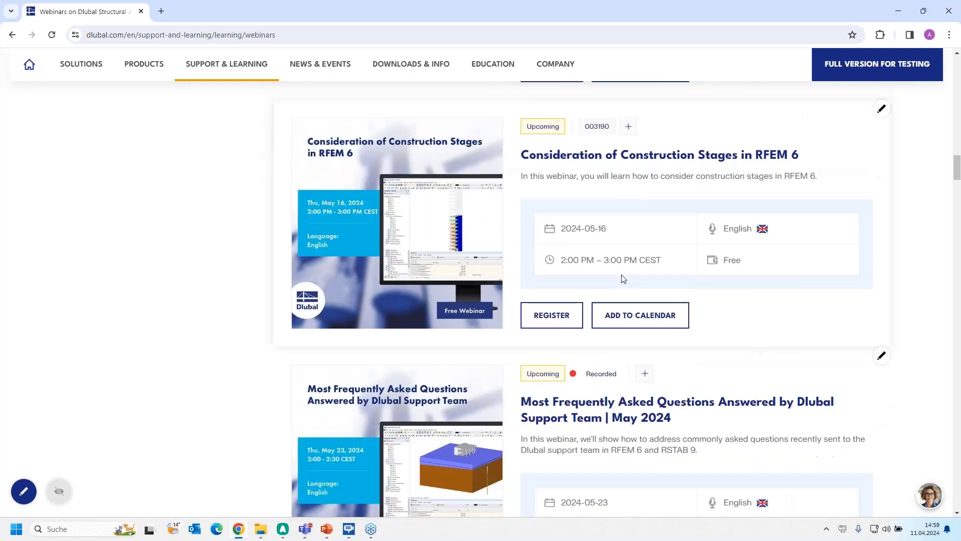
scroll(623, 279, down, 1)
scroll(623, 279, down, 9)
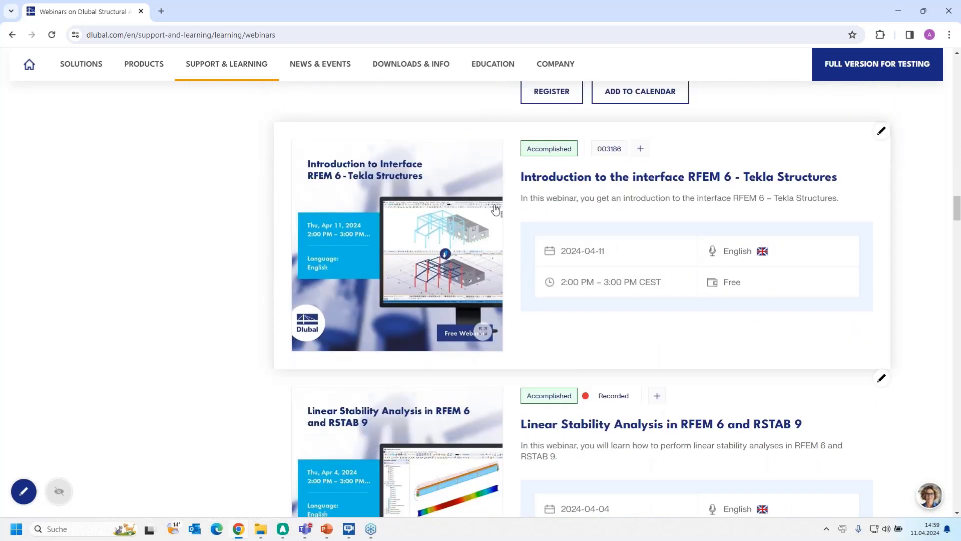
click(568, 178)
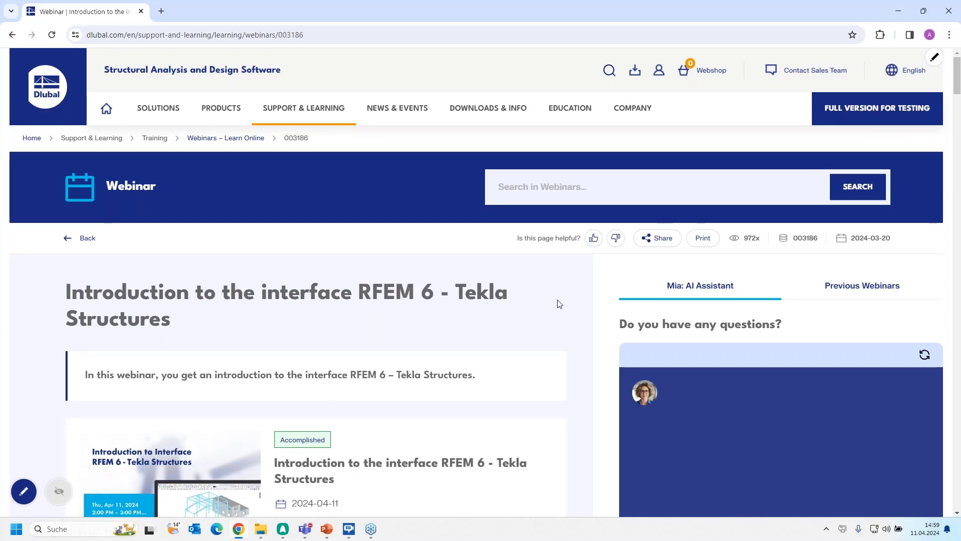
Examine the webinar page's time schedule, notes, downloadable slides and Tekla model, and the Models to Download section
scroll(498, 311, down, 3)
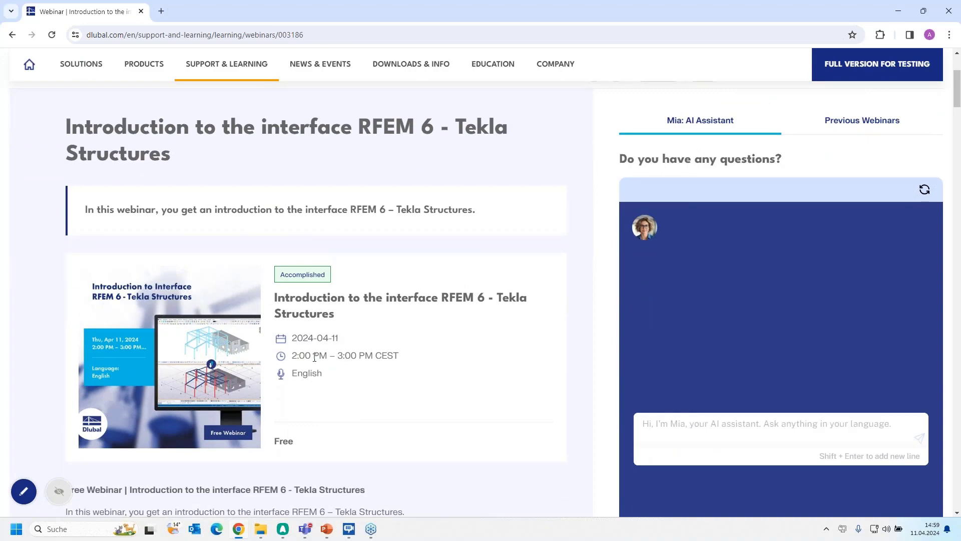
scroll(333, 404, down, 2)
scroll(335, 405, down, 2)
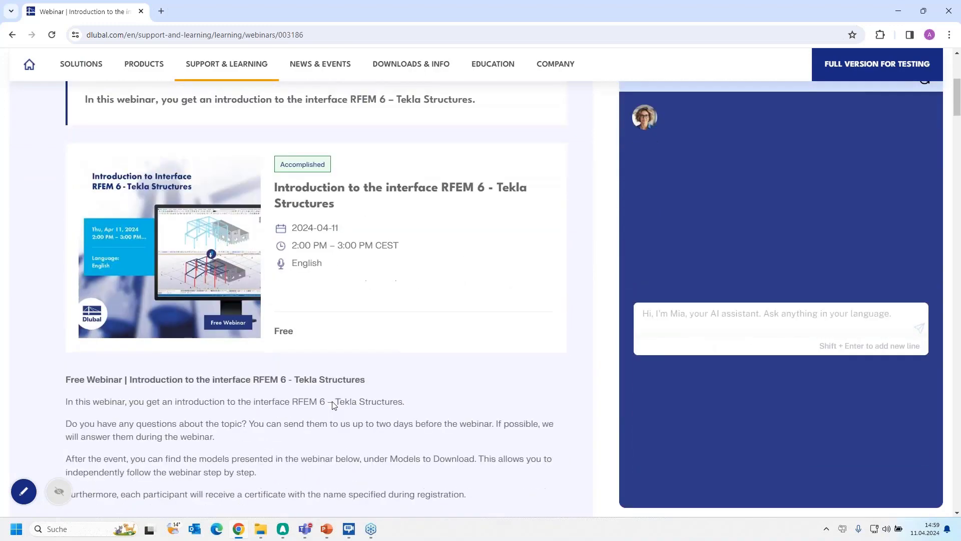
scroll(284, 326, down, 1)
scroll(287, 325, down, 14)
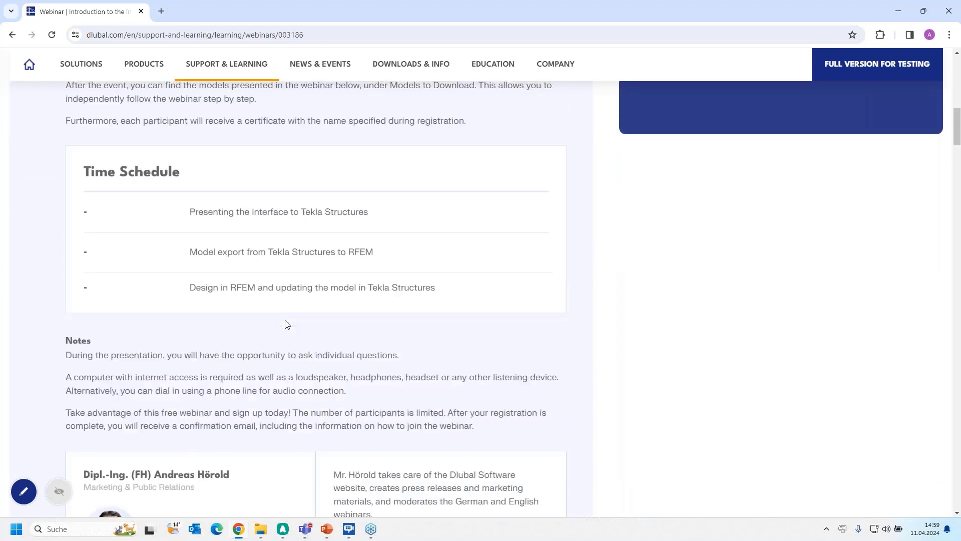
scroll(286, 324, down, 6)
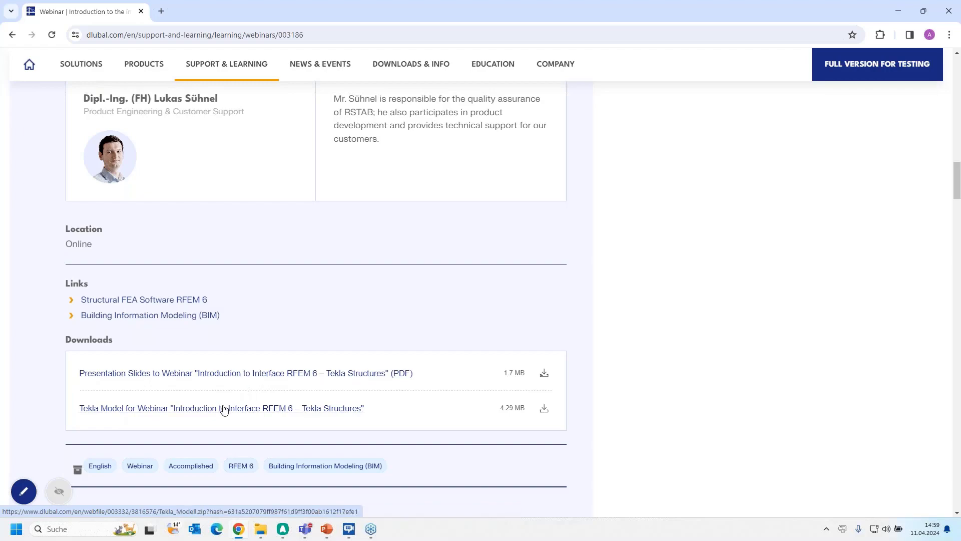
scroll(224, 409, down, 15)
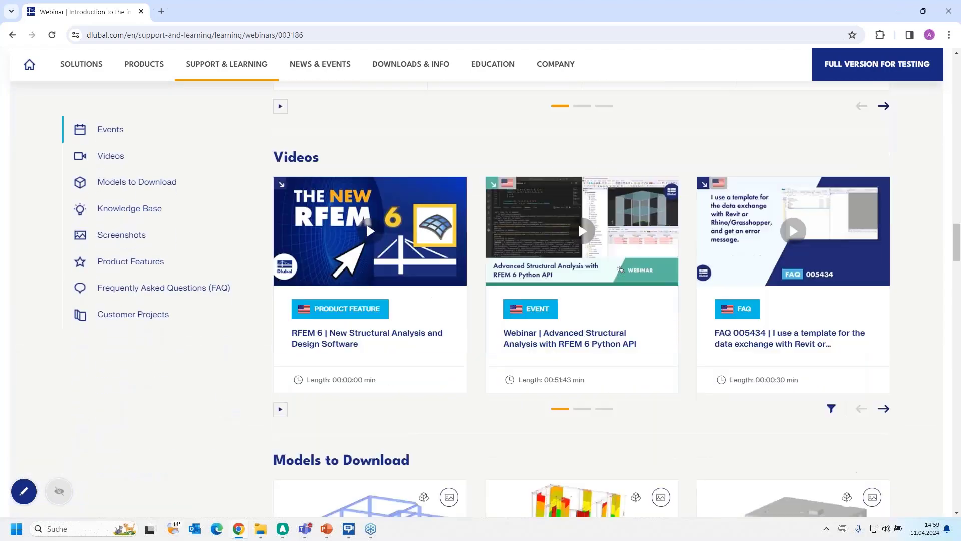
scroll(364, 361, down, 4)
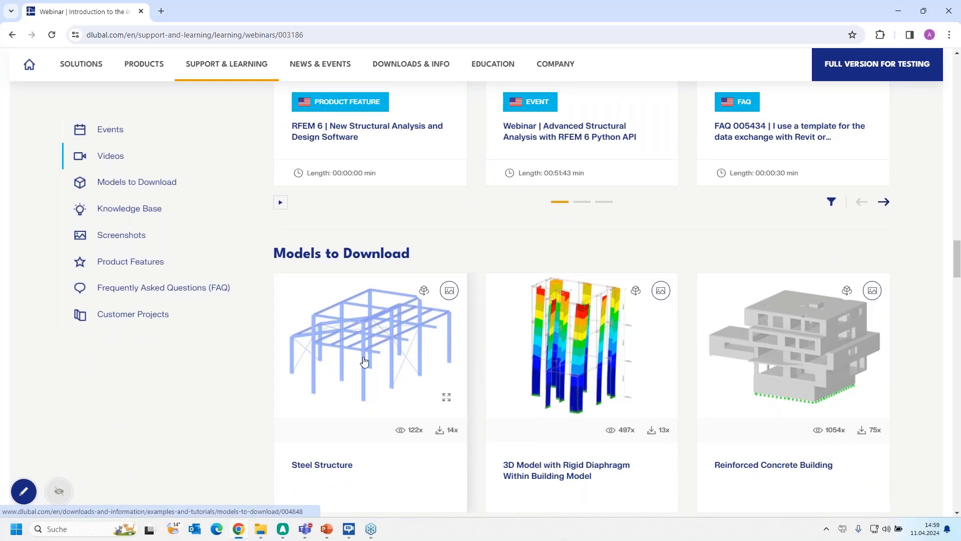